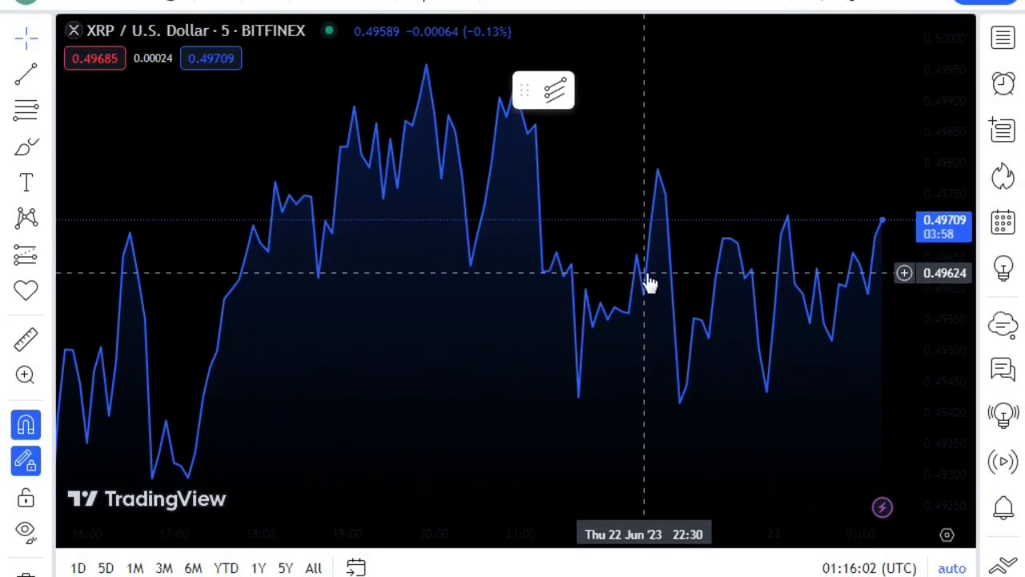
Examine the recent price movement on the 5-minute XRP / U.S. Dollar chart over time spans from about an hour to several days
scroll(648, 284, "up", 4)
scroll(650, 272, "up", 6)
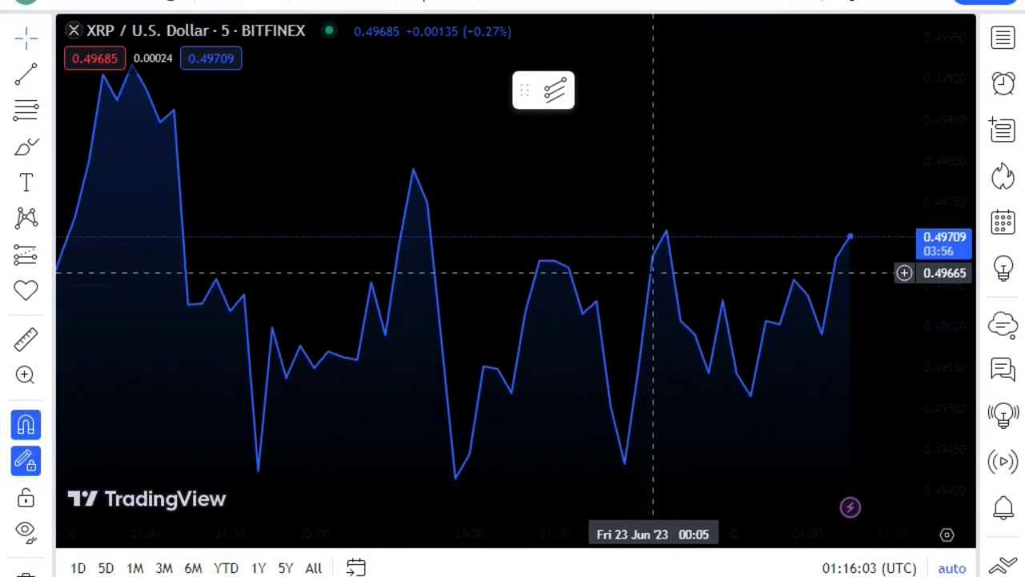
scroll(640, 273, "up", 2)
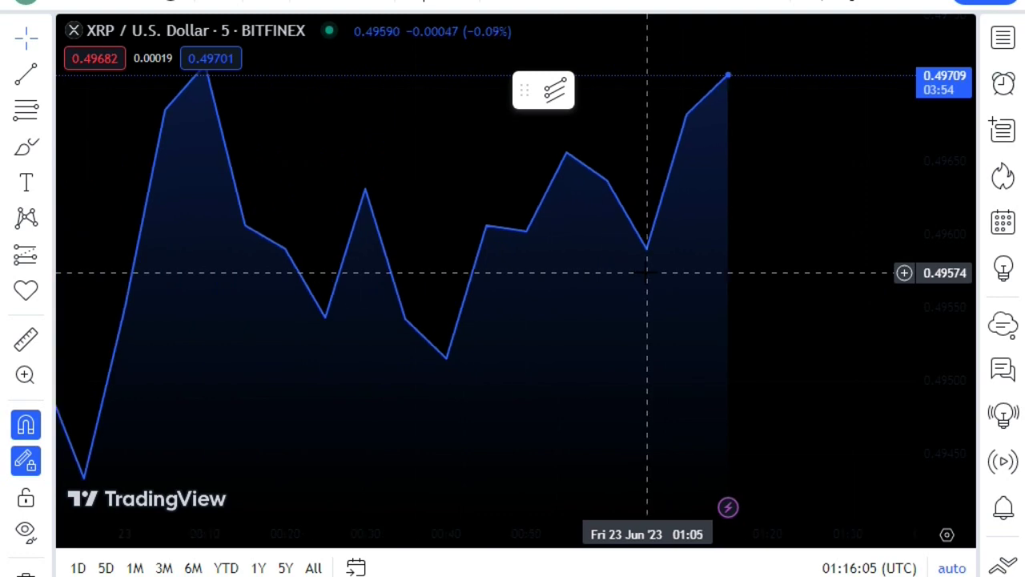
scroll(647, 272, "down", 8)
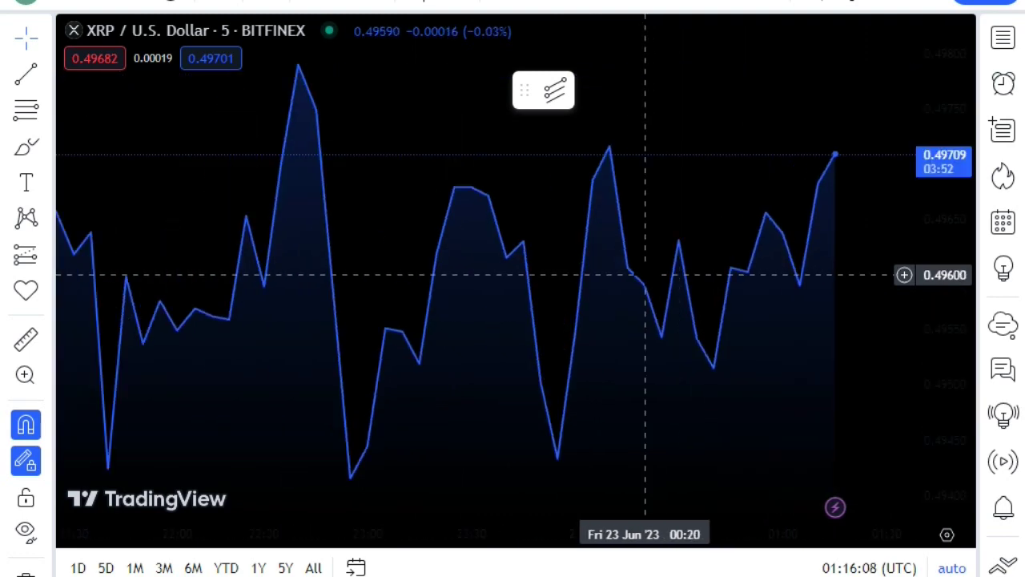
scroll(645, 278, "down", 8)
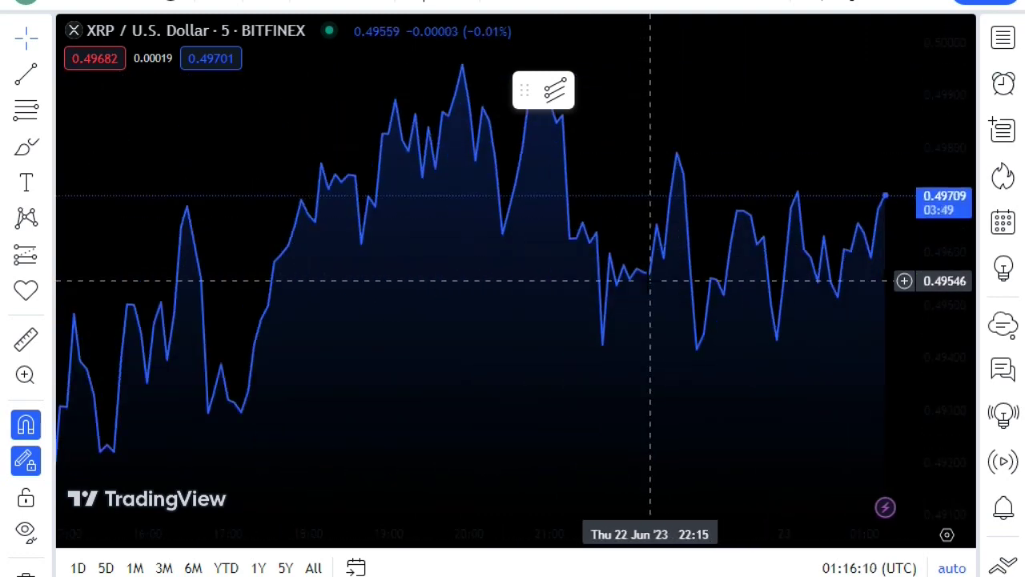
scroll(647, 281, "down", 8)
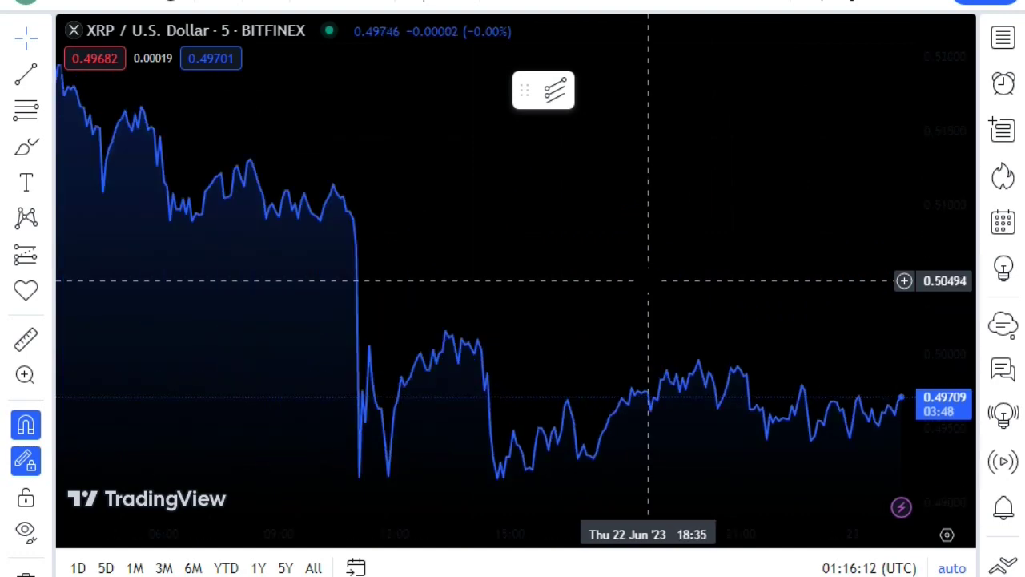
scroll(651, 280, "down", 2)
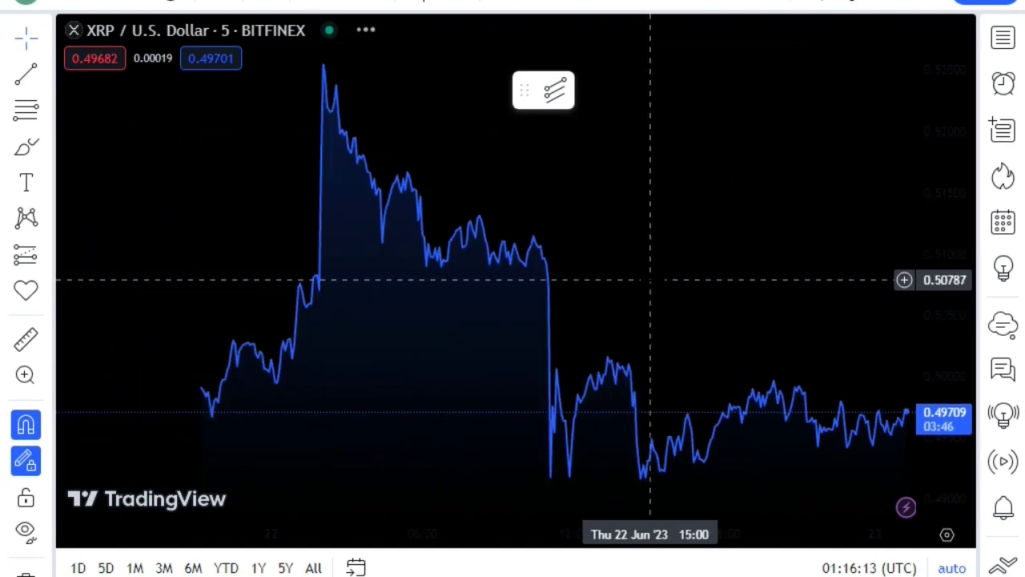
scroll(651, 280, "down", 2)
scroll(652, 281, "up", 5)
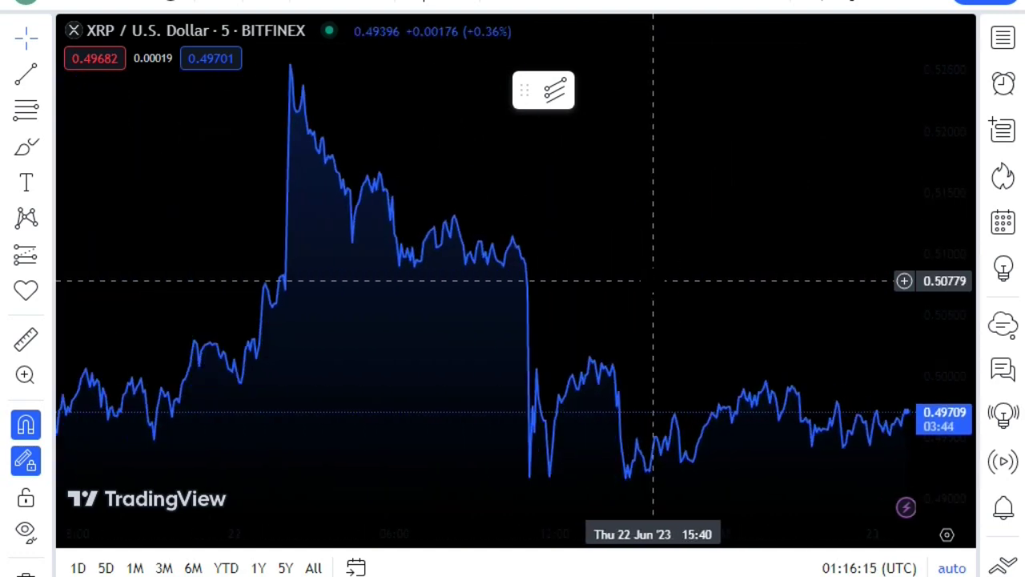
scroll(653, 281, "up", 8)
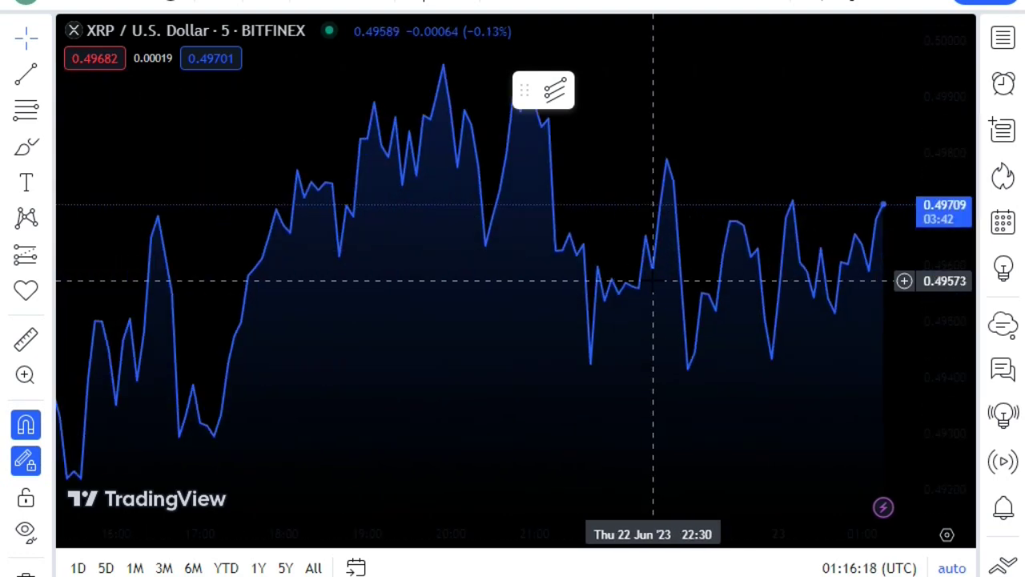
scroll(652, 281, "up", 2)
scroll(654, 280, "up", 3)
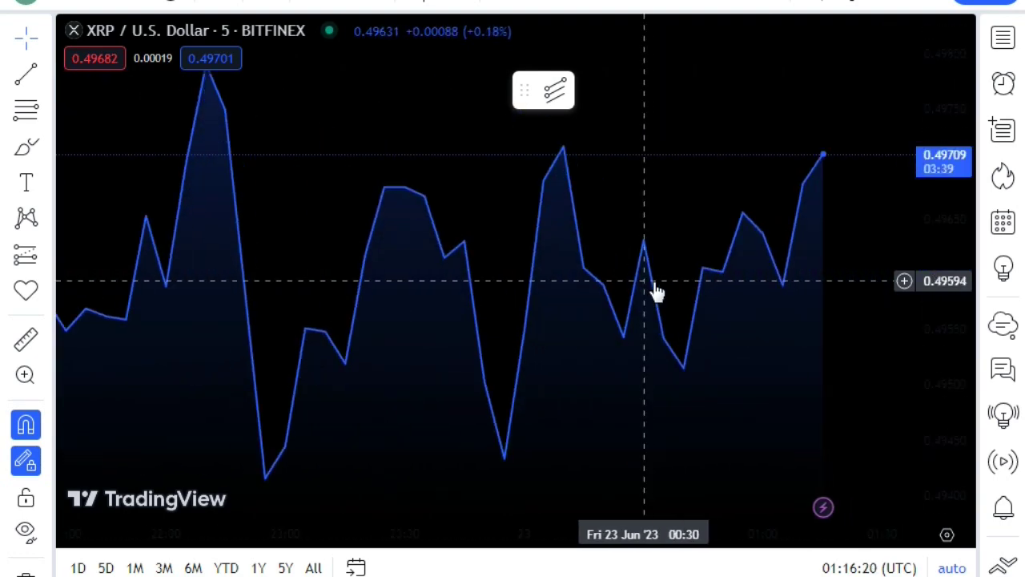
scroll(657, 280, "down", 4)
scroll(655, 255, "down", 8)
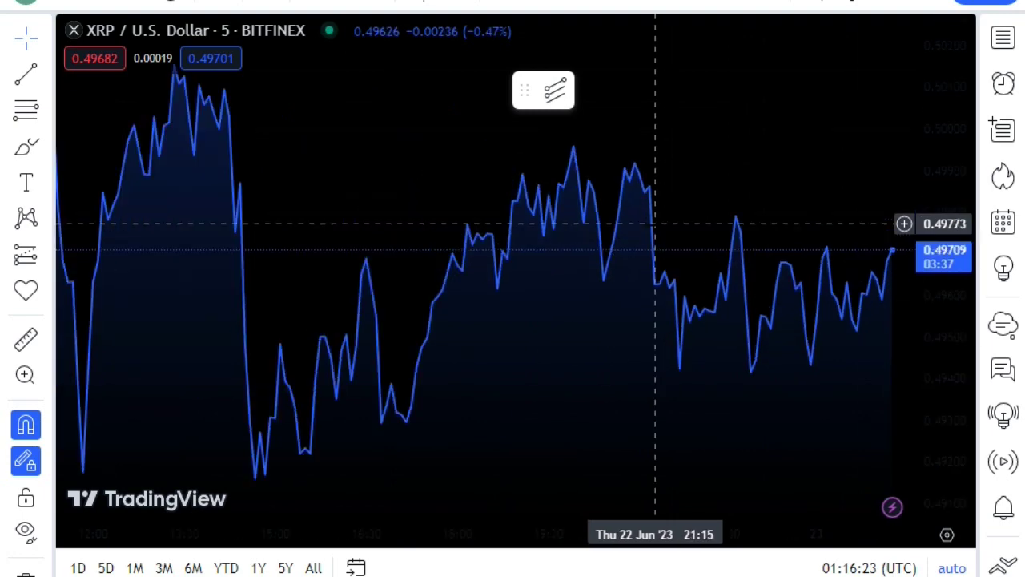
scroll(658, 229, "down", 6)
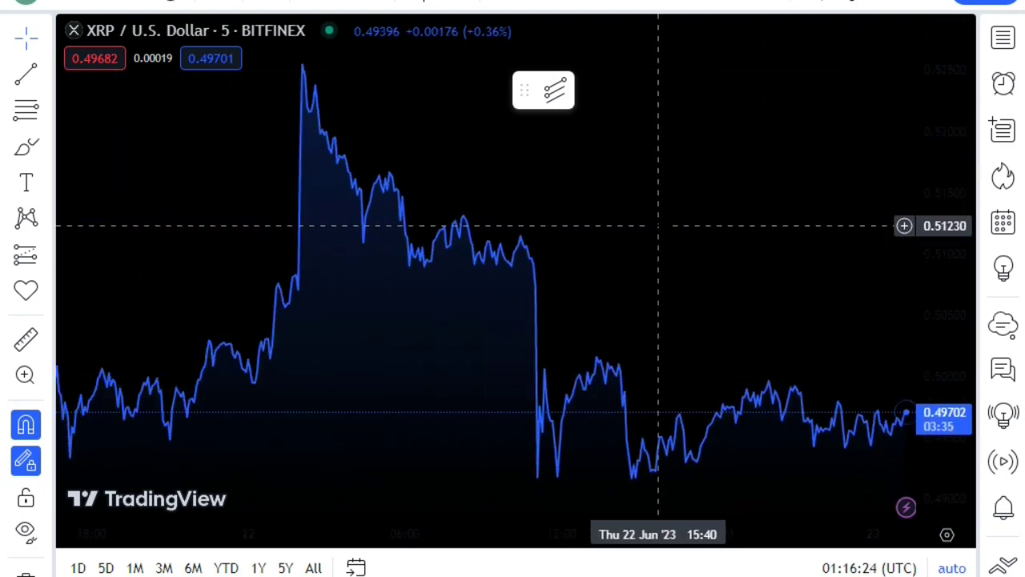
scroll(657, 226, "up", 6)
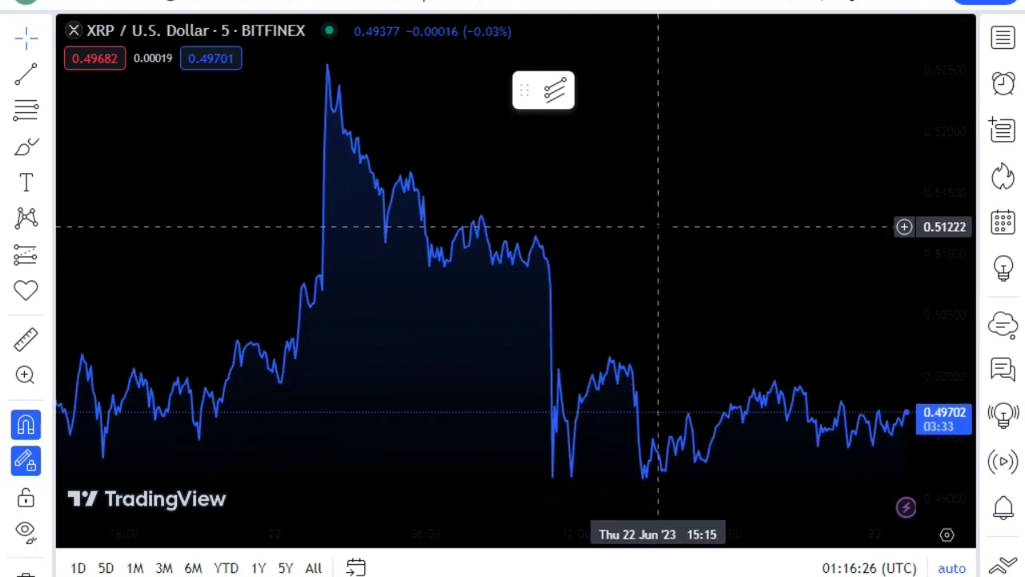
scroll(657, 227, "up", 2)
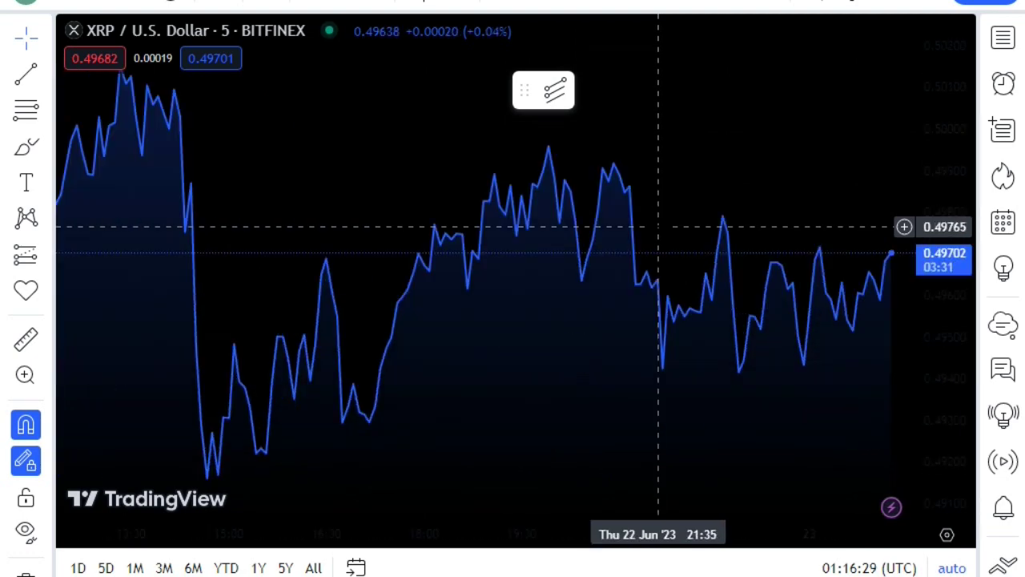
scroll(658, 227, "up", 8)
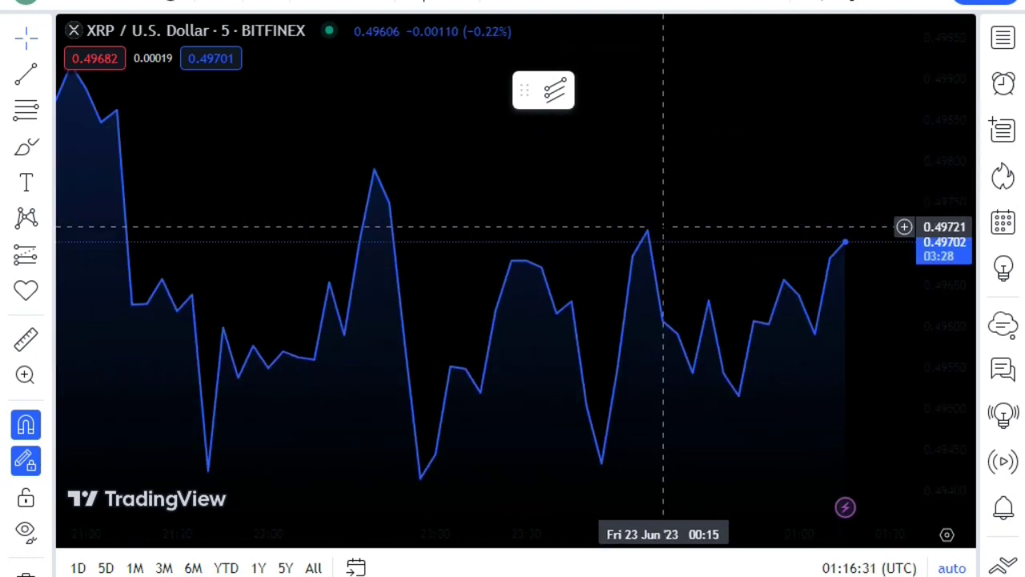
scroll(663, 227, "down", 8)
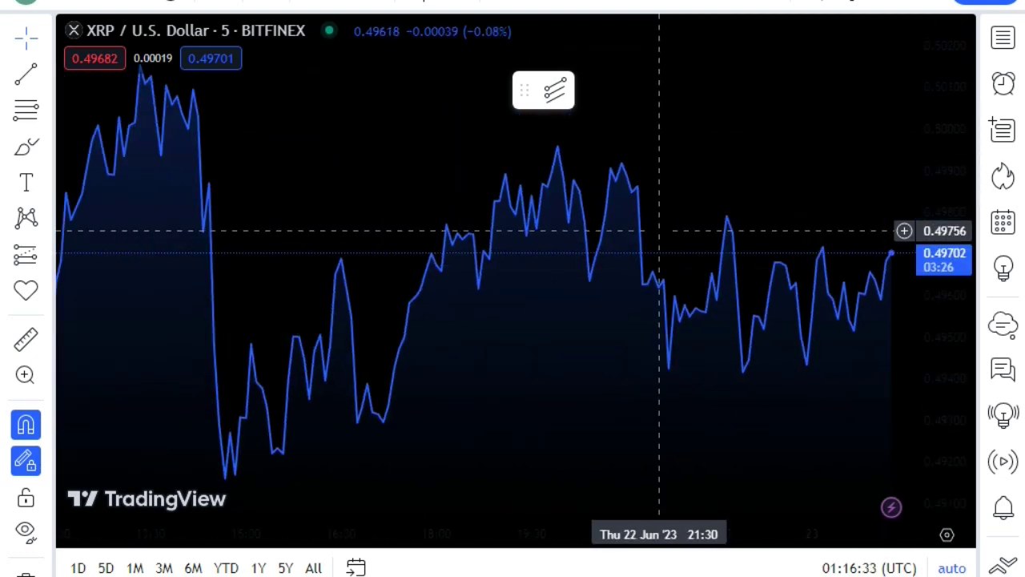
scroll(659, 231, "down", 8)
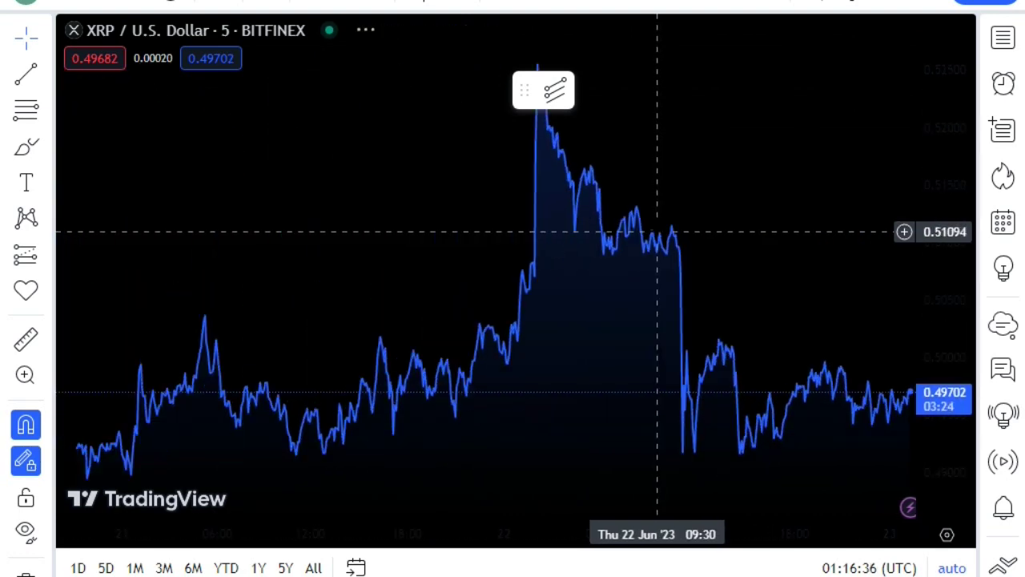
scroll(658, 231, "down", 6)
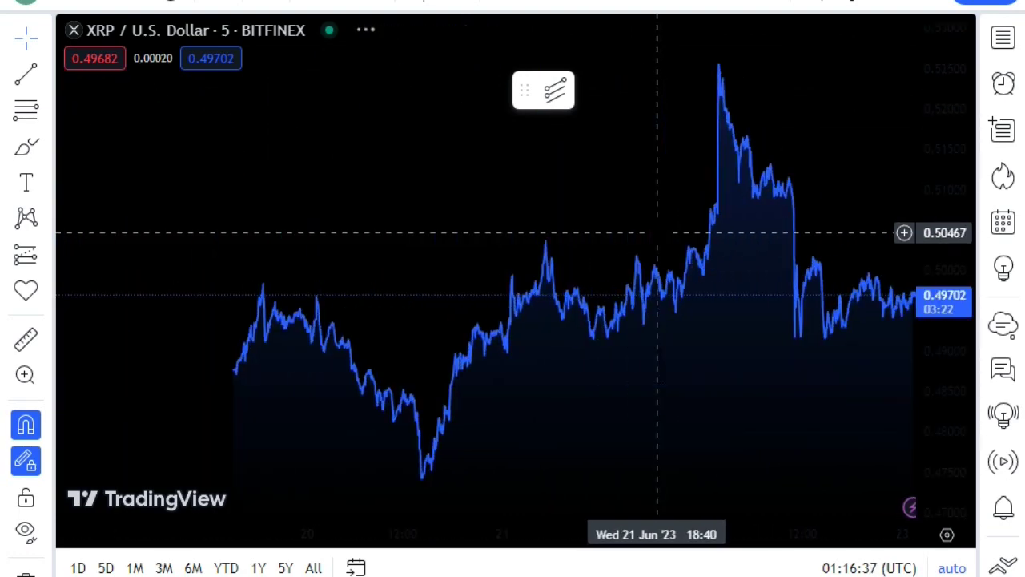
scroll(657, 232, "up", 8)
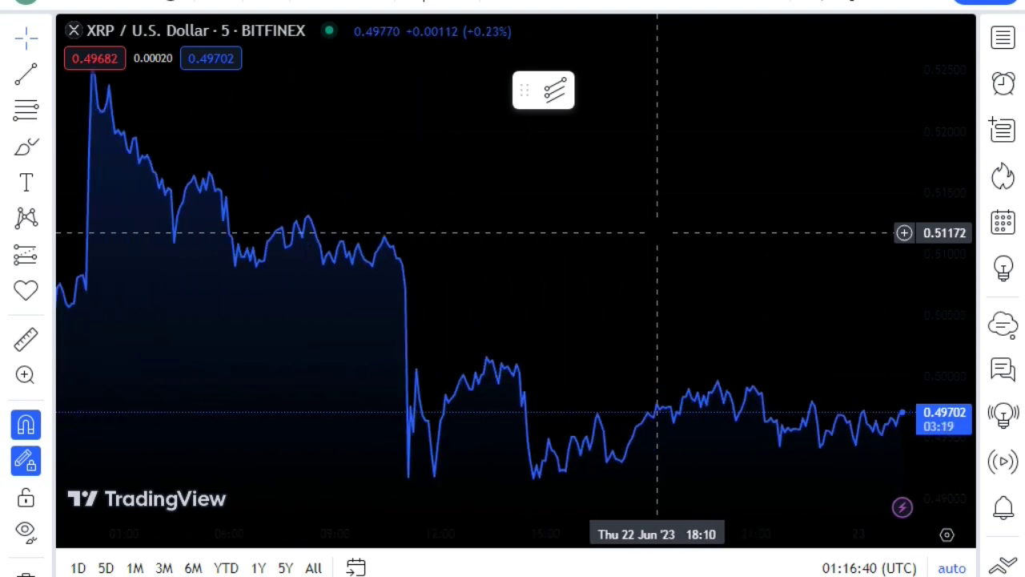
scroll(658, 232, "up", 6)
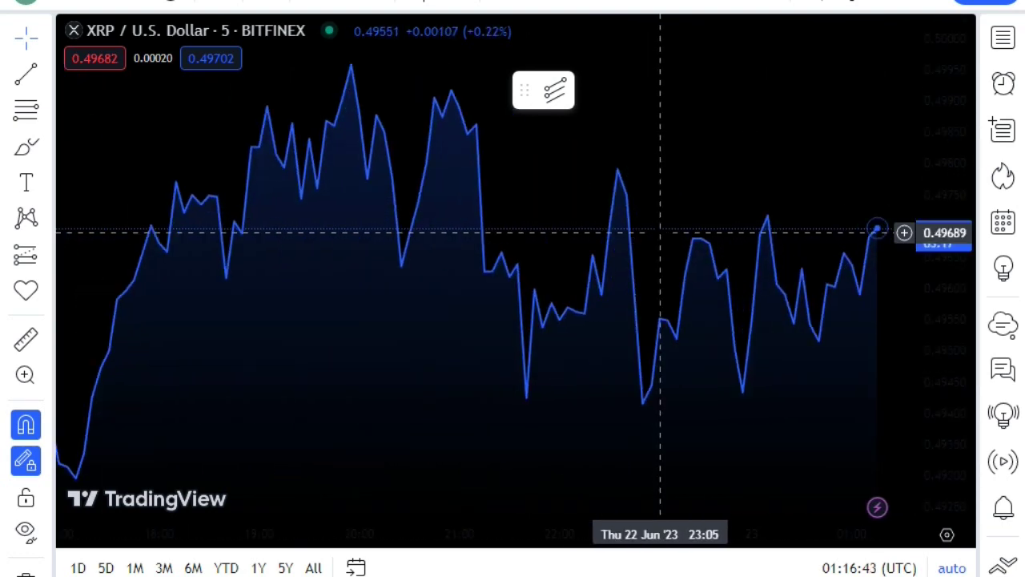
scroll(661, 232, "up", 8)
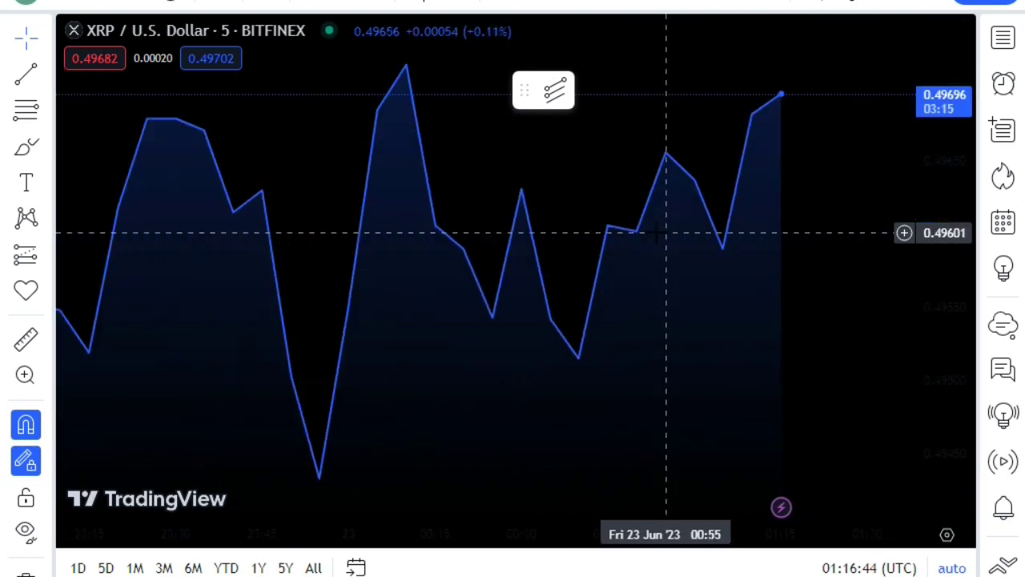
scroll(666, 232, "up", 6)
scroll(644, 232, "down", 3)
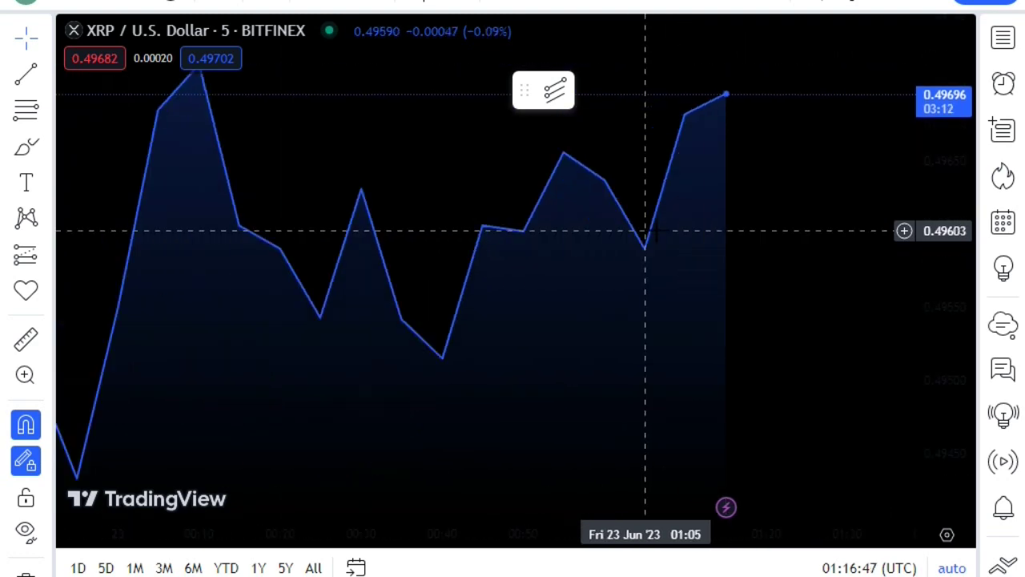
scroll(648, 231, "down", 8)
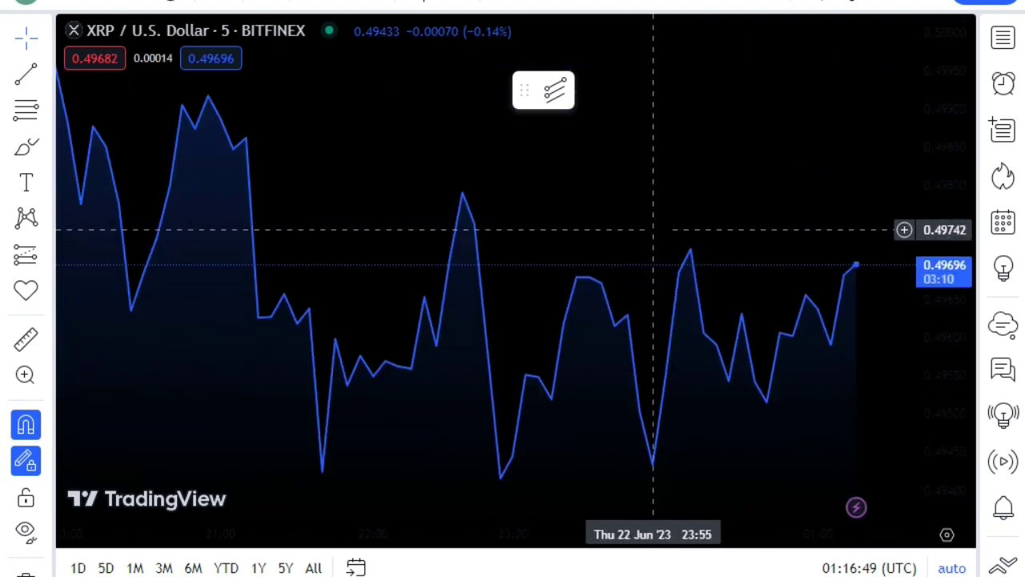
scroll(655, 231, "down", 10)
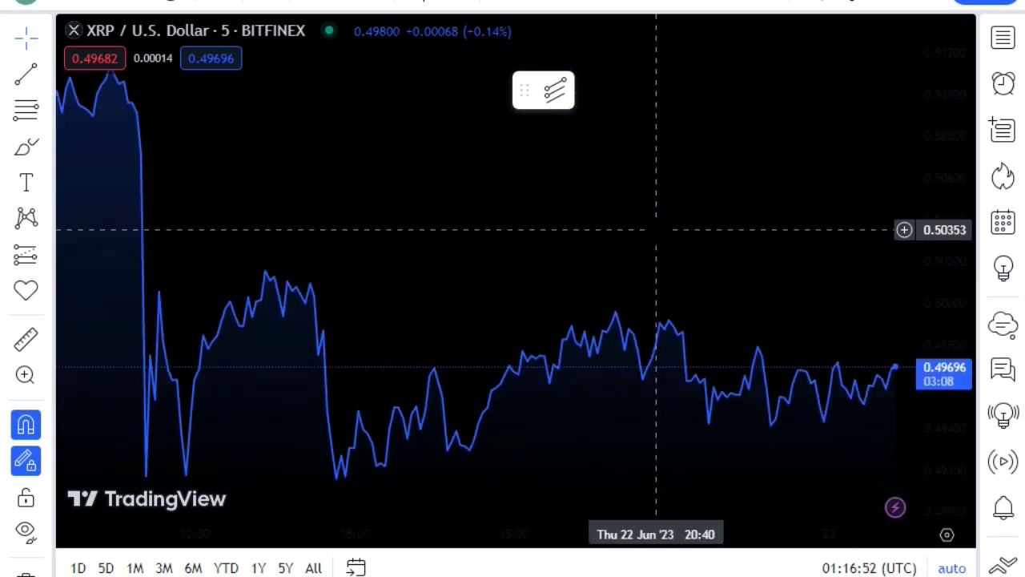
scroll(655, 230, "down", 10)
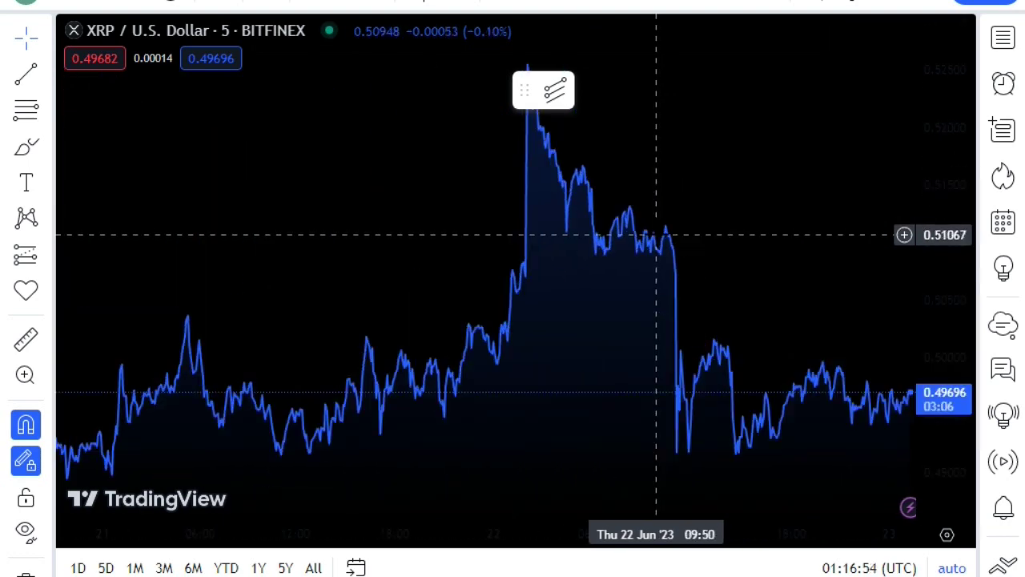
scroll(657, 235, "up", 4)
scroll(657, 234, "up", 8)
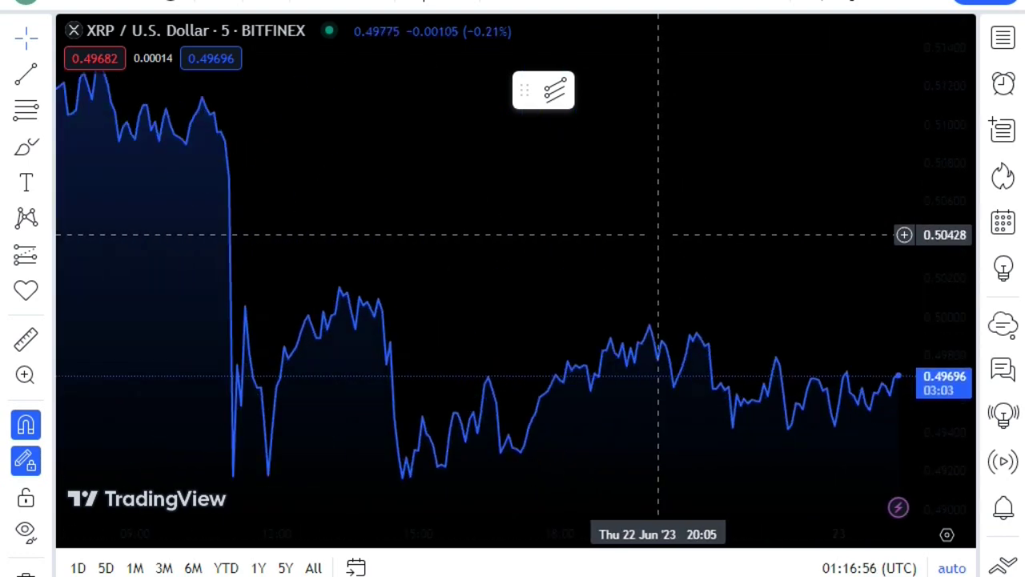
scroll(656, 234, "up", 8)
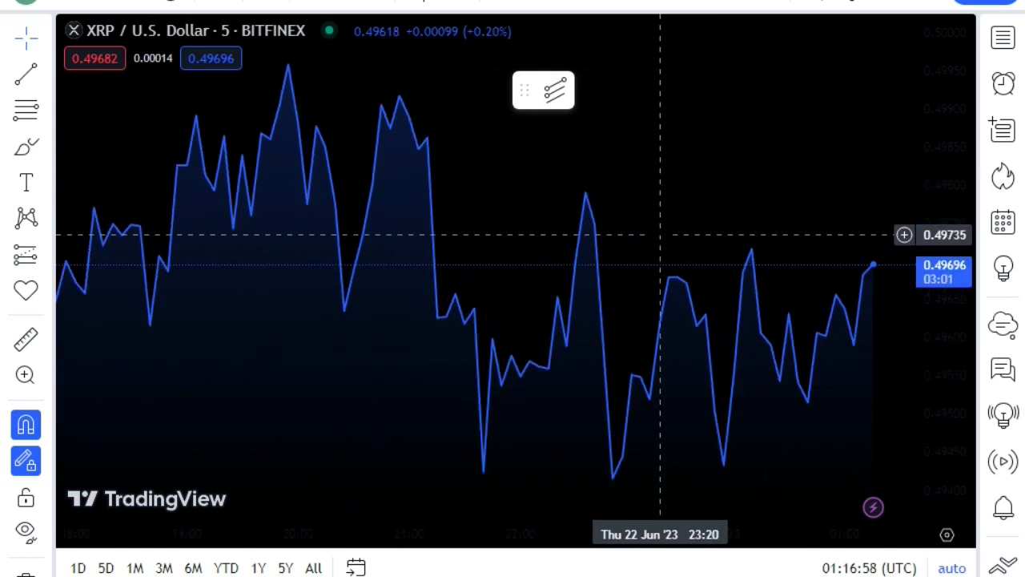
scroll(656, 235, "up", 8)
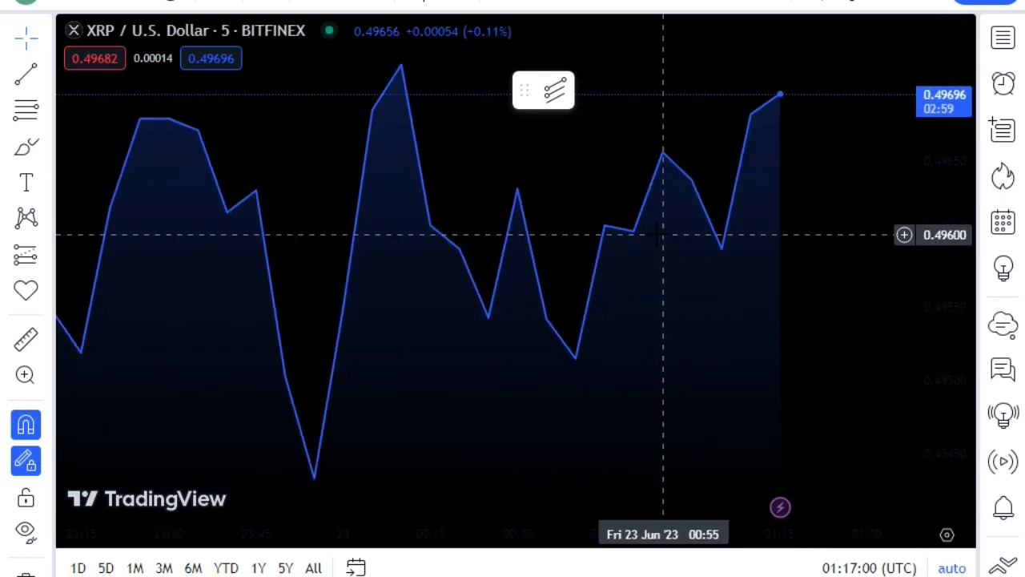
scroll(657, 235, "up", 2)
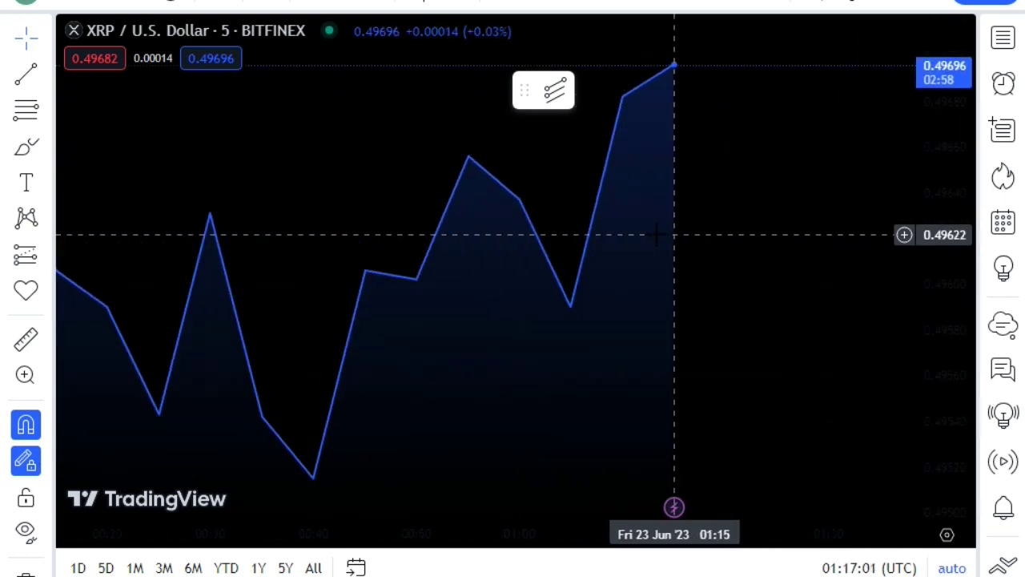
scroll(657, 235, "down", 8)
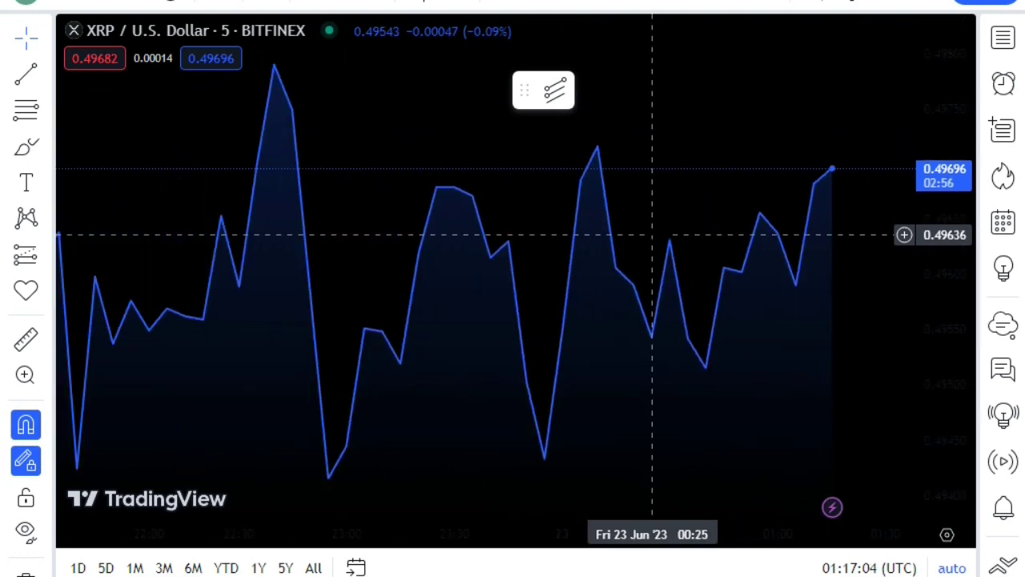
scroll(652, 235, "down", 8)
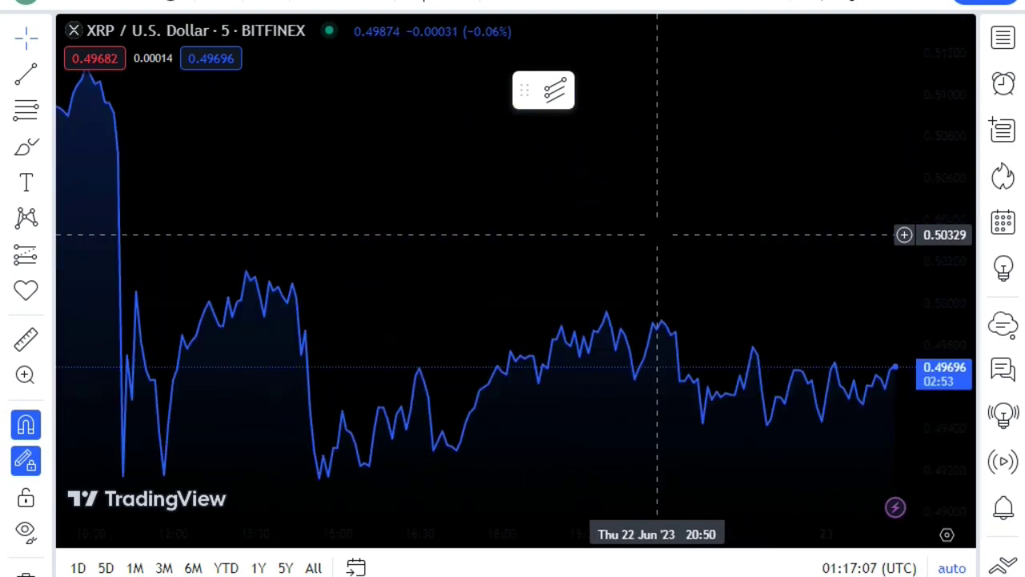
scroll(656, 235, "down", 8)
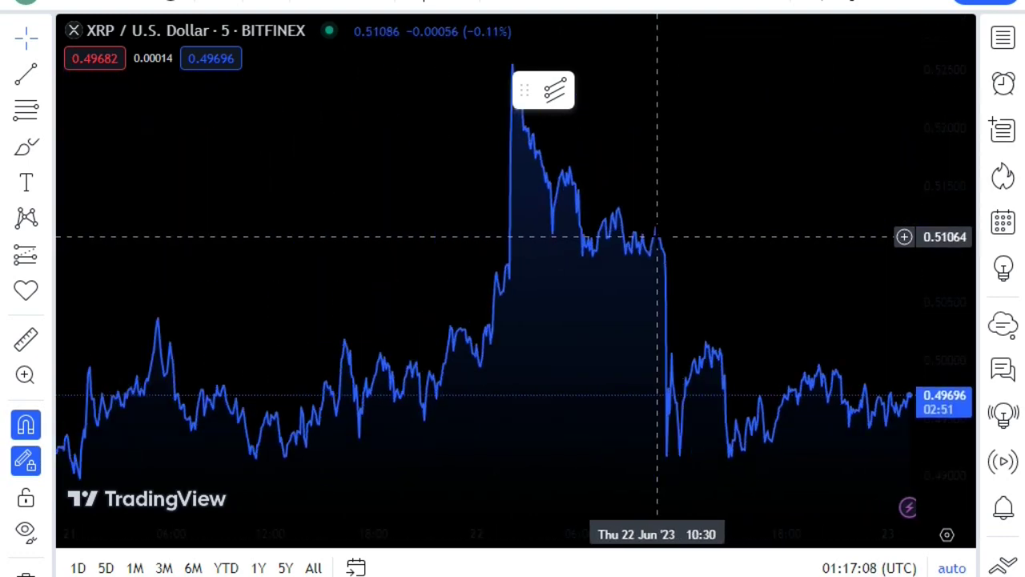
scroll(656, 236, "down", 5)
scroll(657, 236, "down", 2)
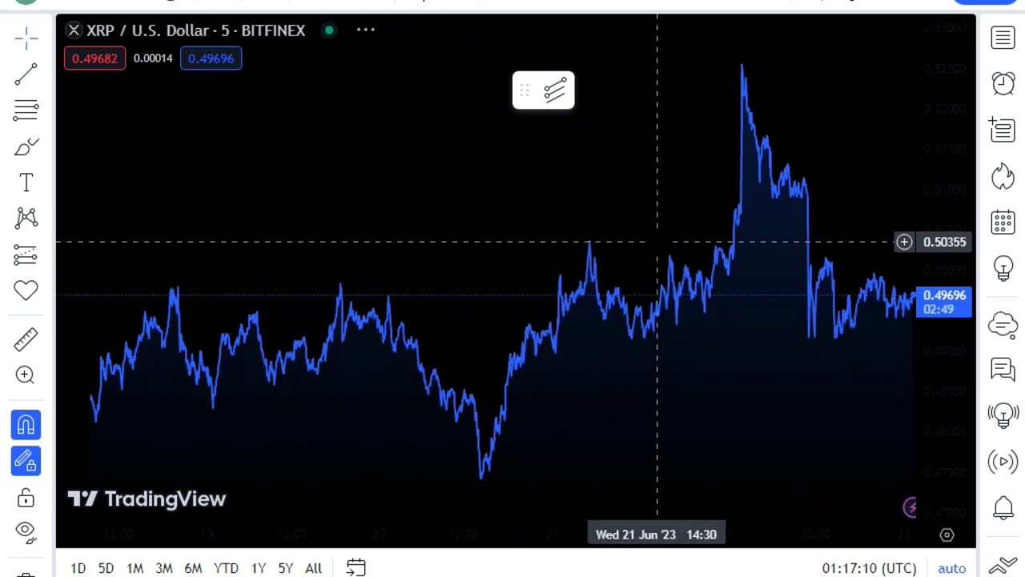
scroll(656, 239, "up", 6)
scroll(657, 241, "up", 5)
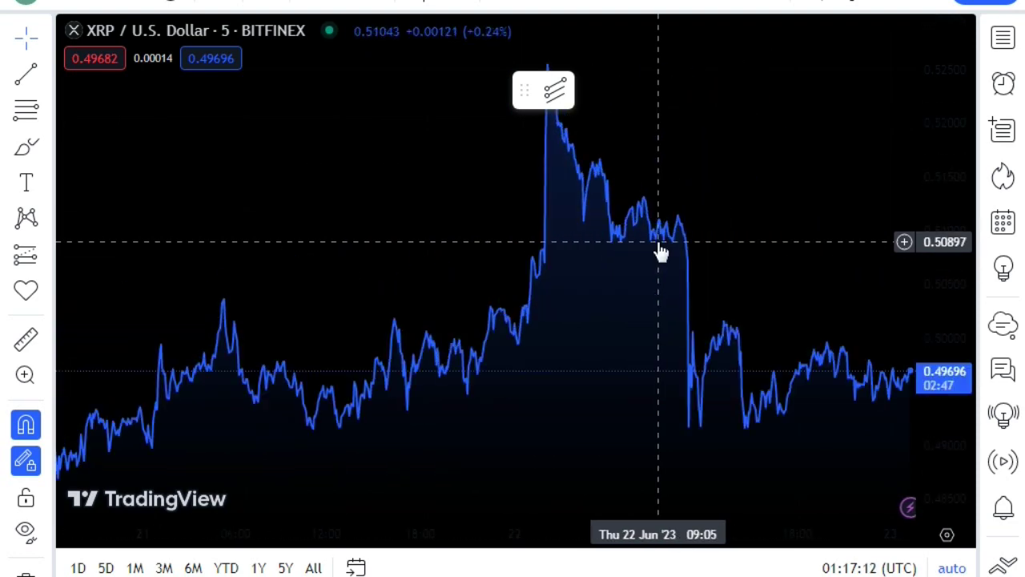
scroll(657, 241, "up", 6)
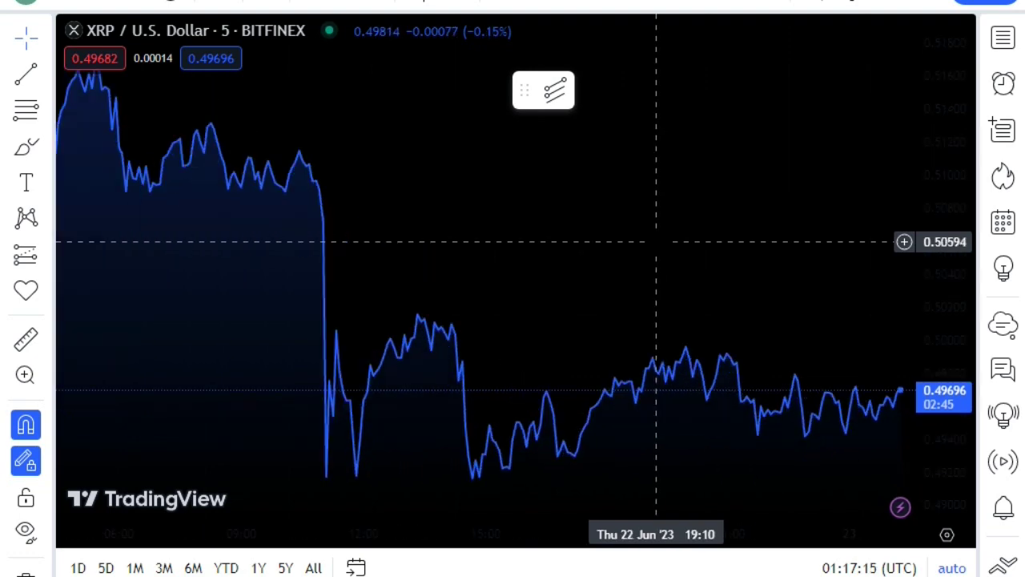
scroll(655, 241, "up", 6)
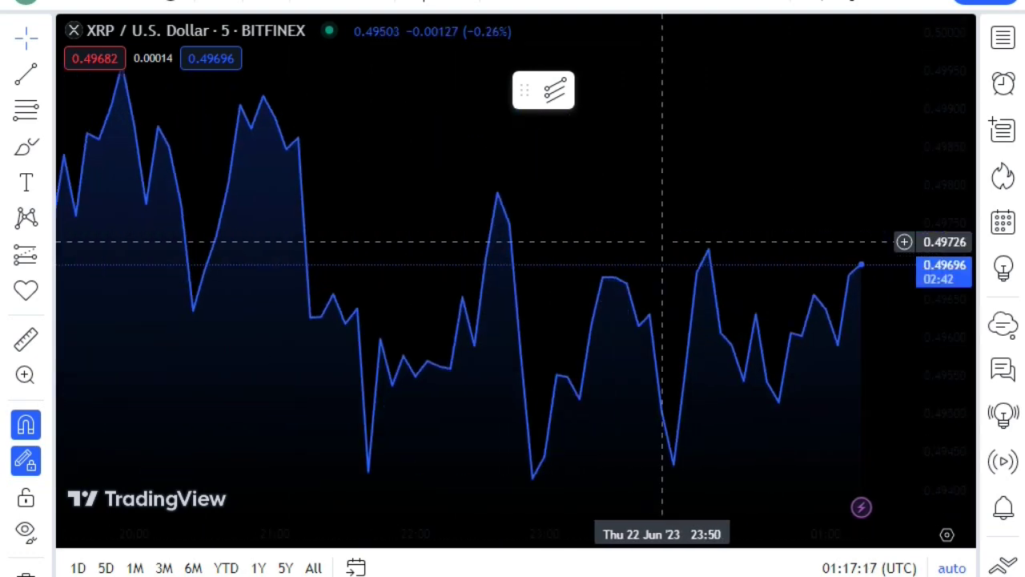
Draw a dotted yellow trend line along the newest price segment, from 01:15 back to 01:10 on 23 June
scroll(655, 241, "up", 4)
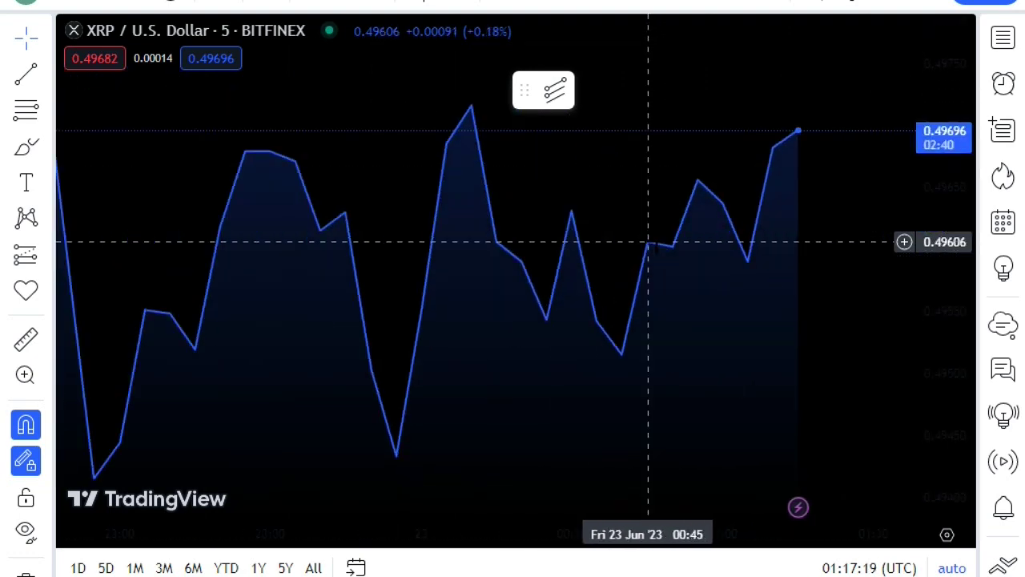
scroll(672, 241, "up", 6)
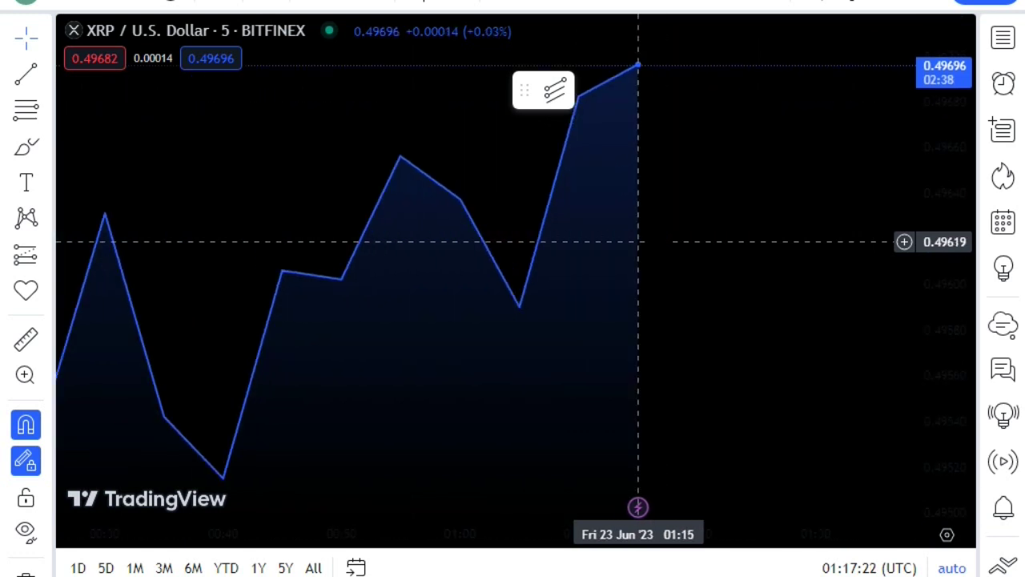
scroll(682, 241, "up", 5)
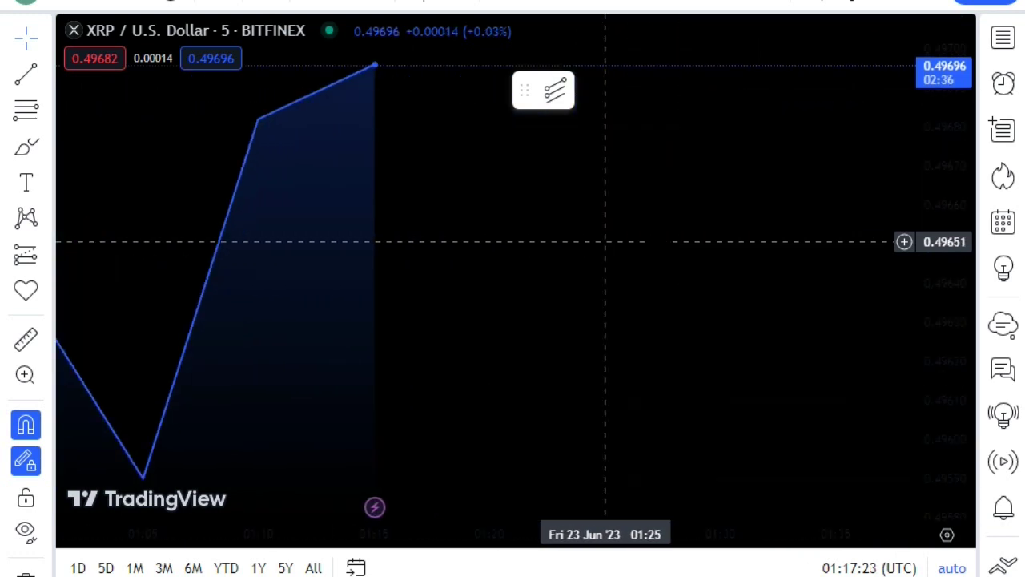
scroll(598, 241, "down", 8)
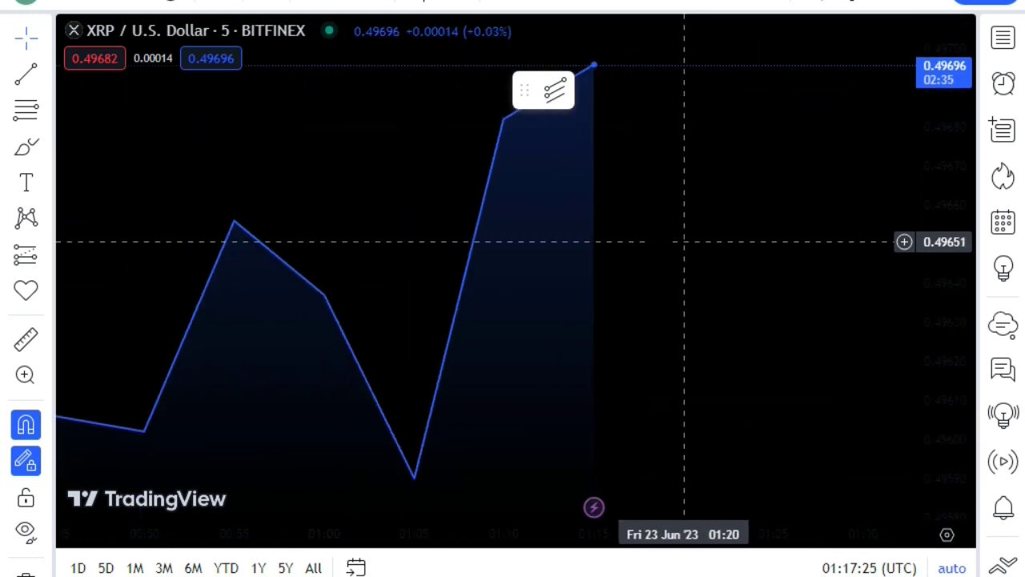
scroll(652, 243, "down", 8)
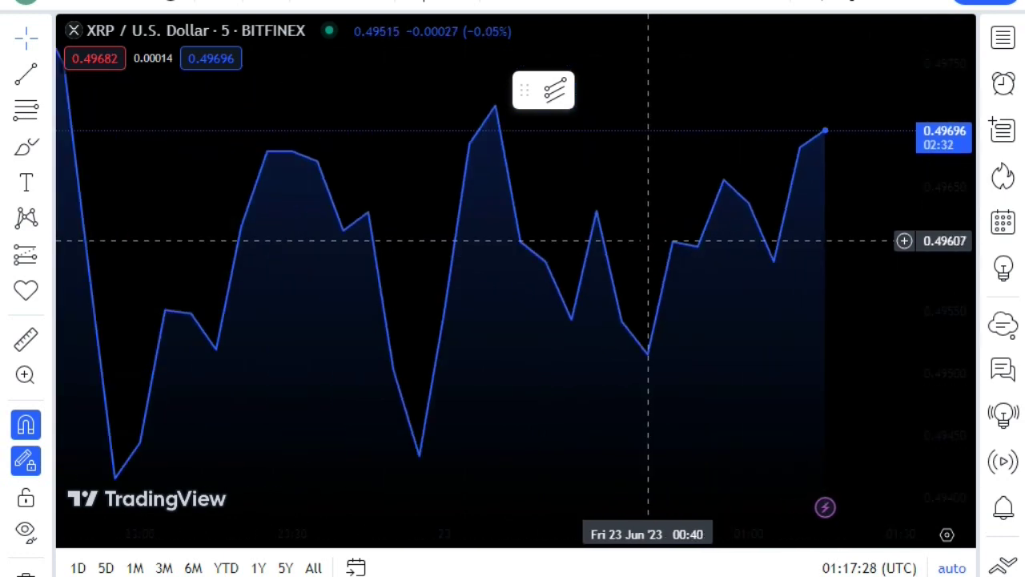
scroll(656, 227, "up", 5)
left_click(27, 69)
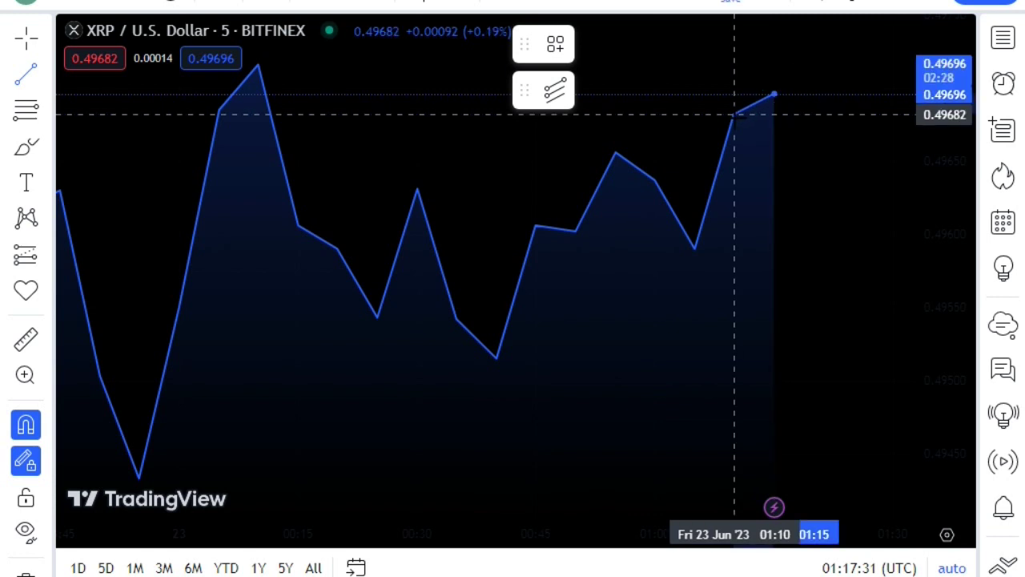
left_click(734, 117)
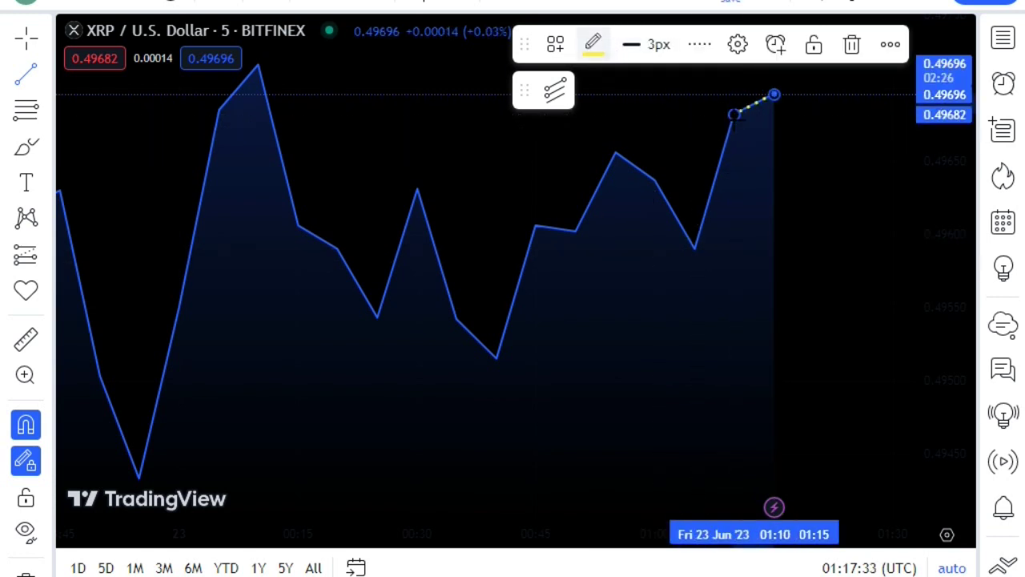
Set the new trend line's thickness to 4px
left_click(701, 44)
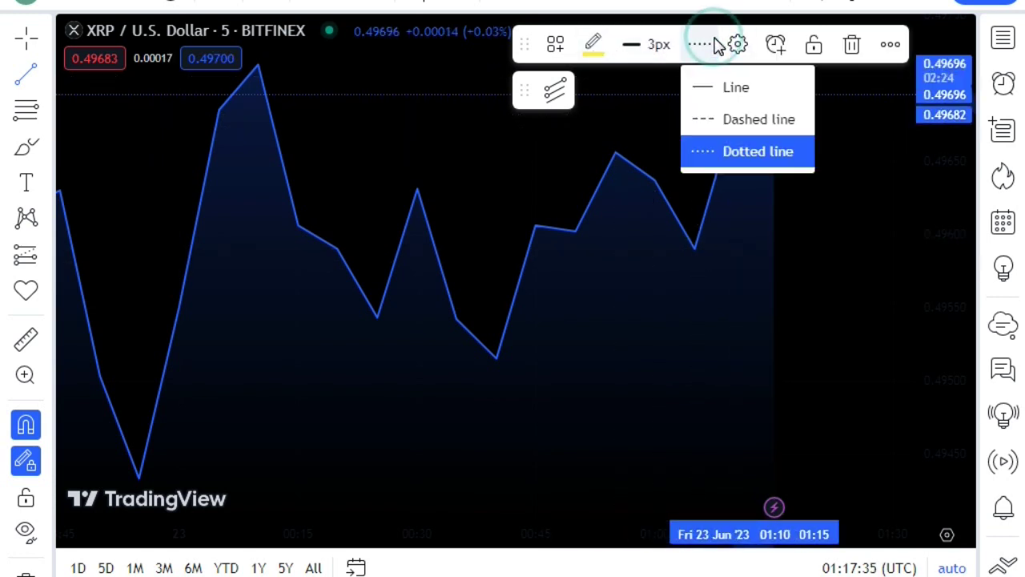
left_click(631, 44)
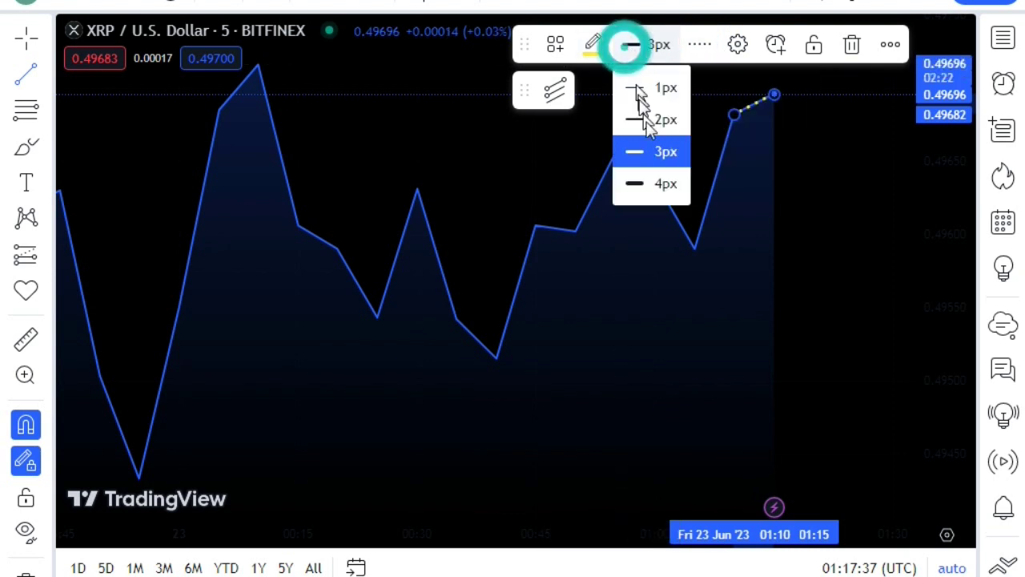
left_click(646, 182)
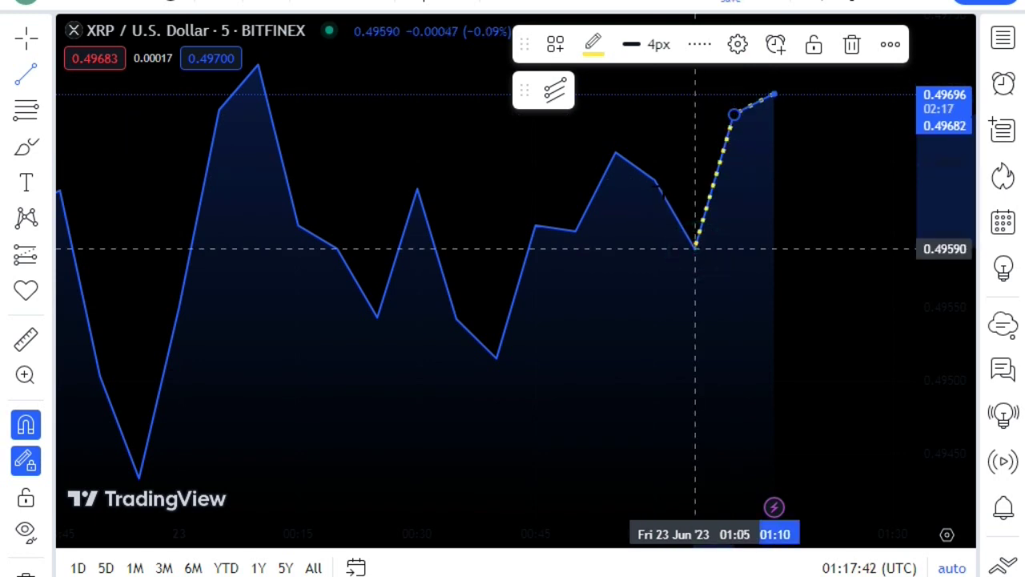
Trace the price line backwards with connected trend lines from 01:10 to 00:35 on 23 June, following each turning point
left_click(695, 247)
left_click(615, 153)
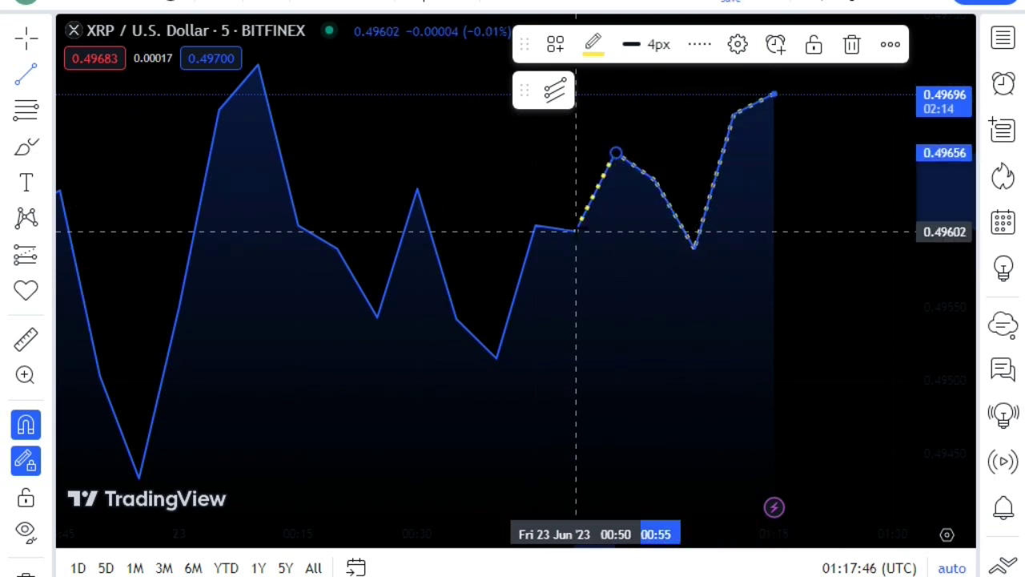
left_click(575, 232)
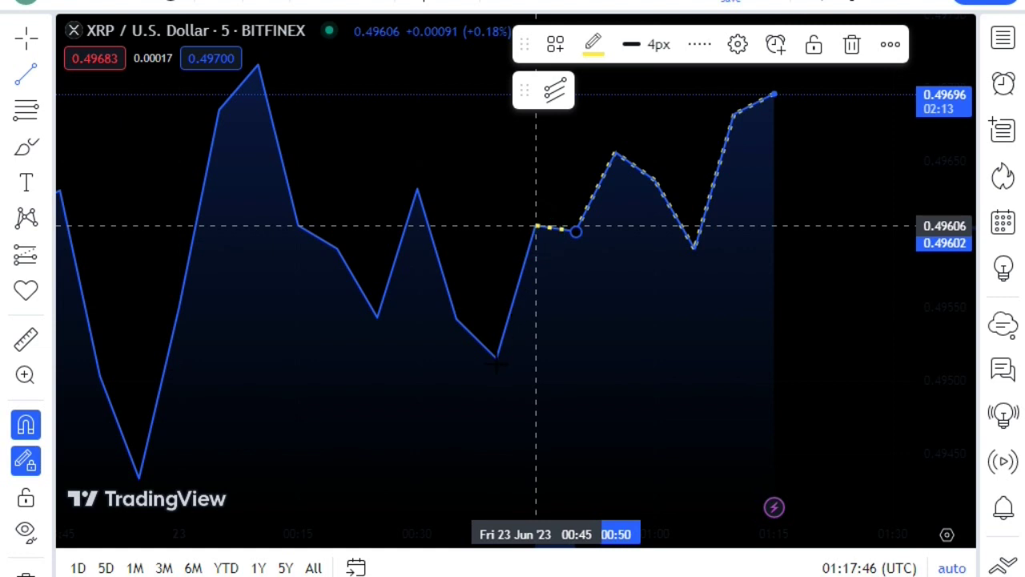
left_click(536, 227)
left_click(496, 358)
left_click(456, 320)
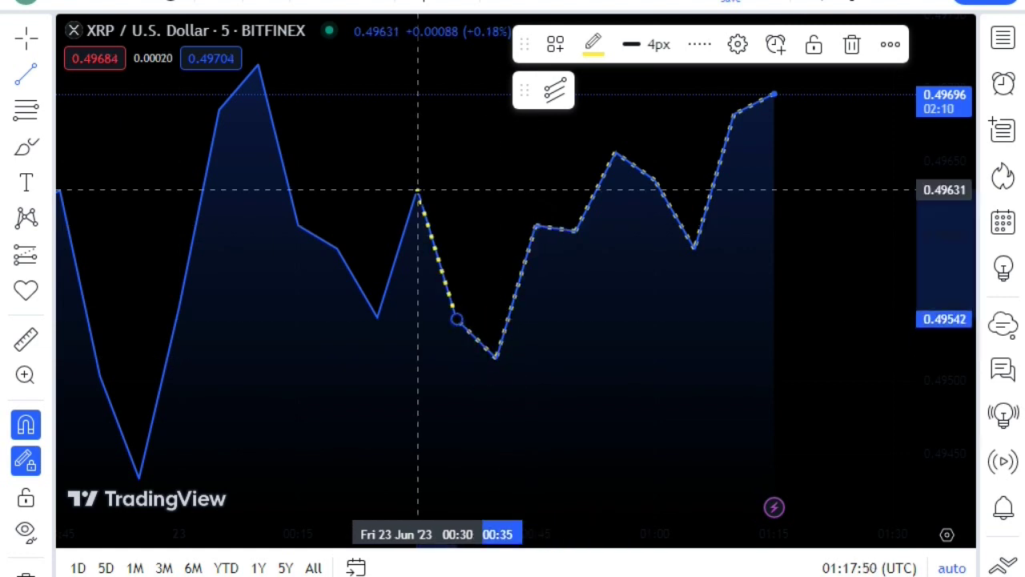
Continue tracing the price line with trend lines from 00:35 on 23 June back to the low at 23:55 on 22 June
left_click(417, 190)
left_click(377, 317)
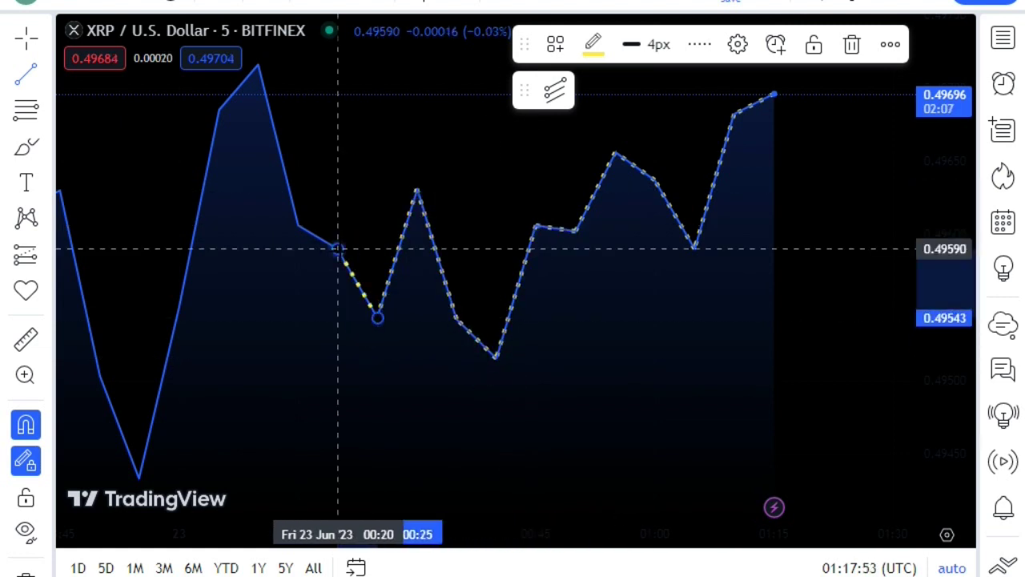
left_click(337, 248)
left_click(296, 224)
left_click(258, 66)
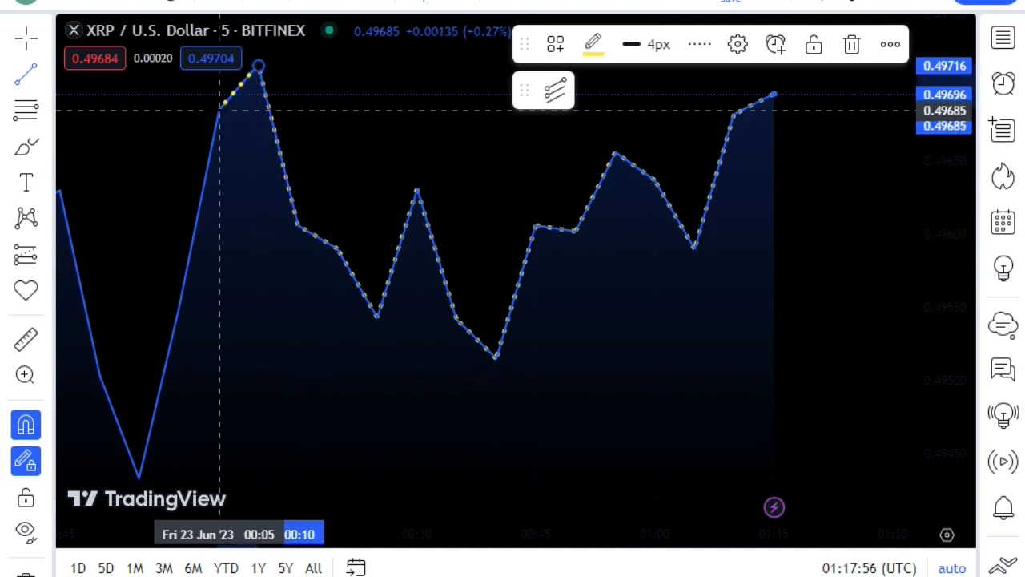
left_click(218, 111)
double_click(138, 476)
Trace the price line with connected trend lines from the 23:55 low back to the 23:25 peak on 22 June
scroll(360, 412, "down", 1)
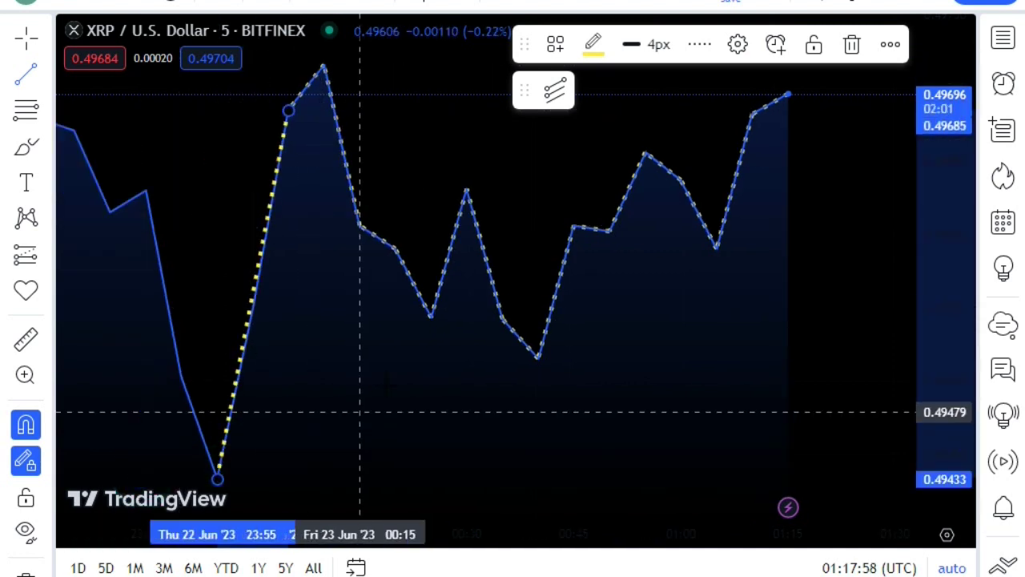
scroll(359, 412, "down", 2)
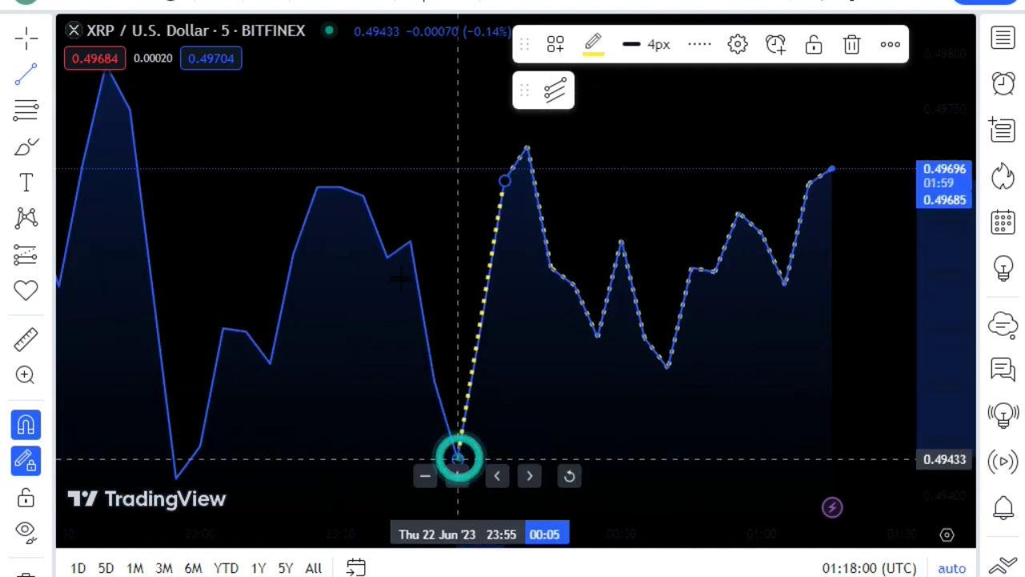
left_click(458, 458)
left_click(410, 244)
left_click(387, 255)
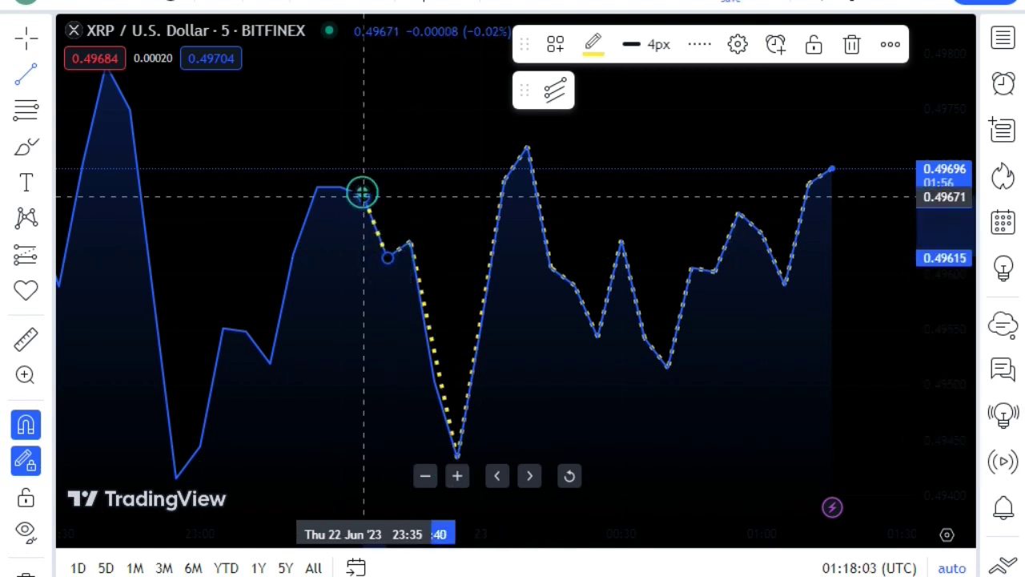
left_click(364, 196)
left_click(318, 188)
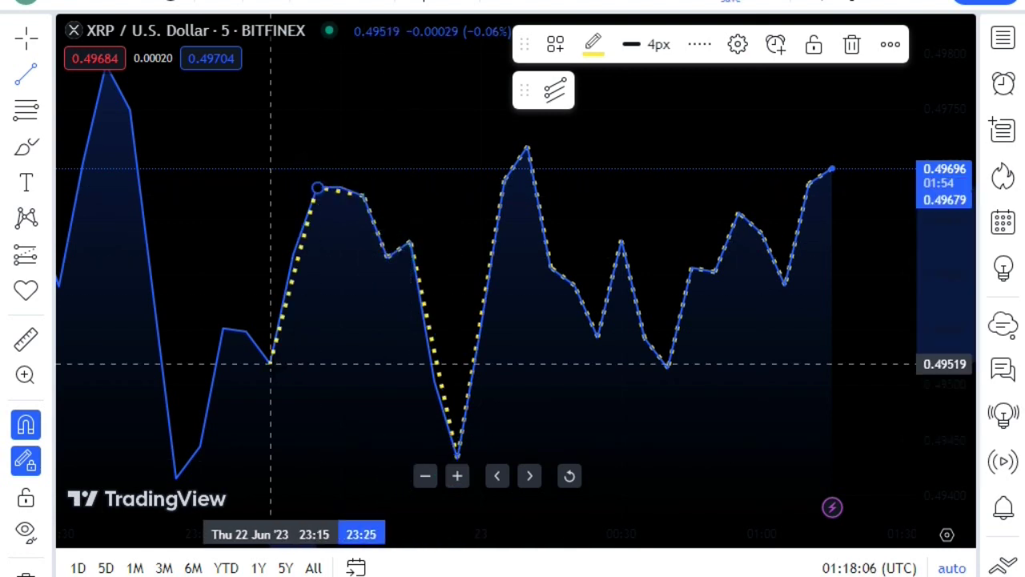
Extend the trend-line trace from 23:25 through the lows at 23:15 and 22:55 back to 22:45 on 22 June
left_click(270, 362)
left_click(246, 330)
left_click(224, 328)
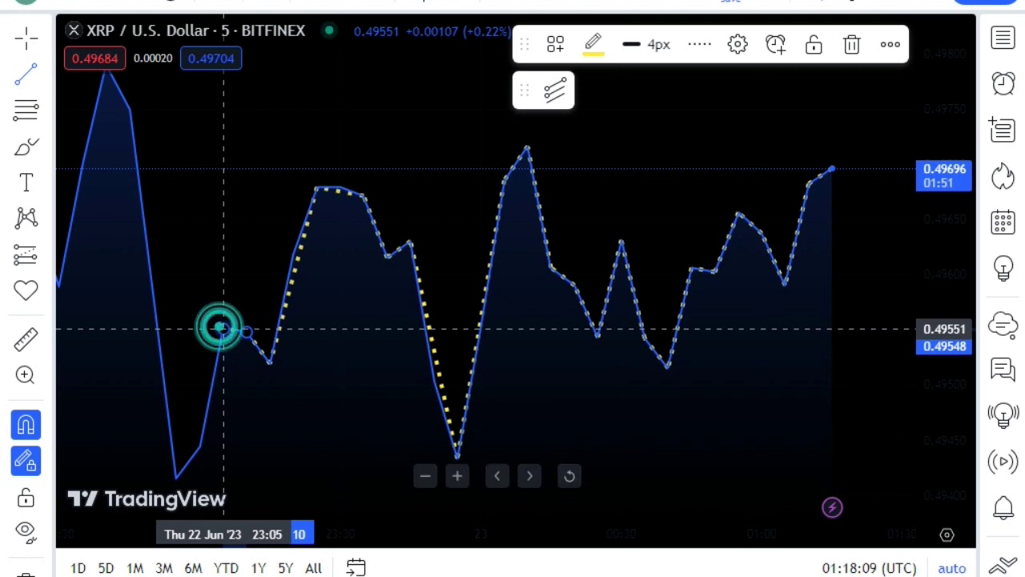
left_click(200, 447)
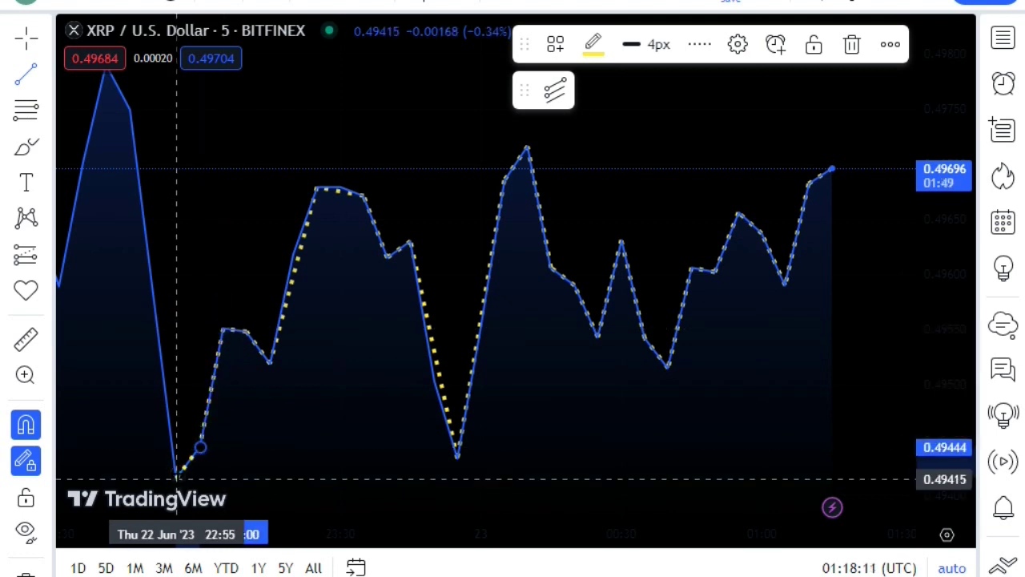
left_click(176, 478)
left_click(130, 110)
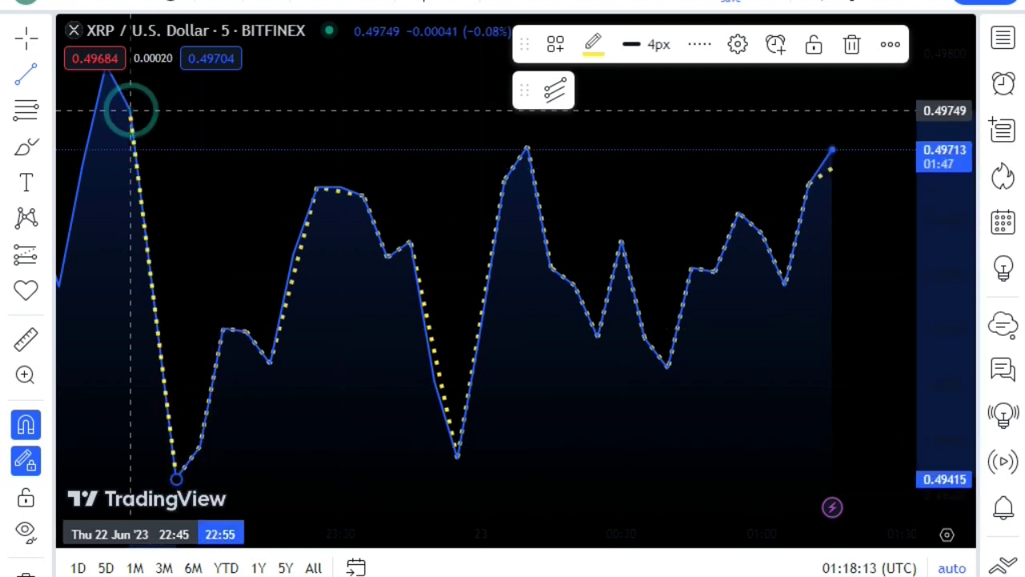
Trace the price line with trend lines from 22:45 over the 22:40 peak back to 21:55 on 22 June
scroll(130, 110, "down", 3)
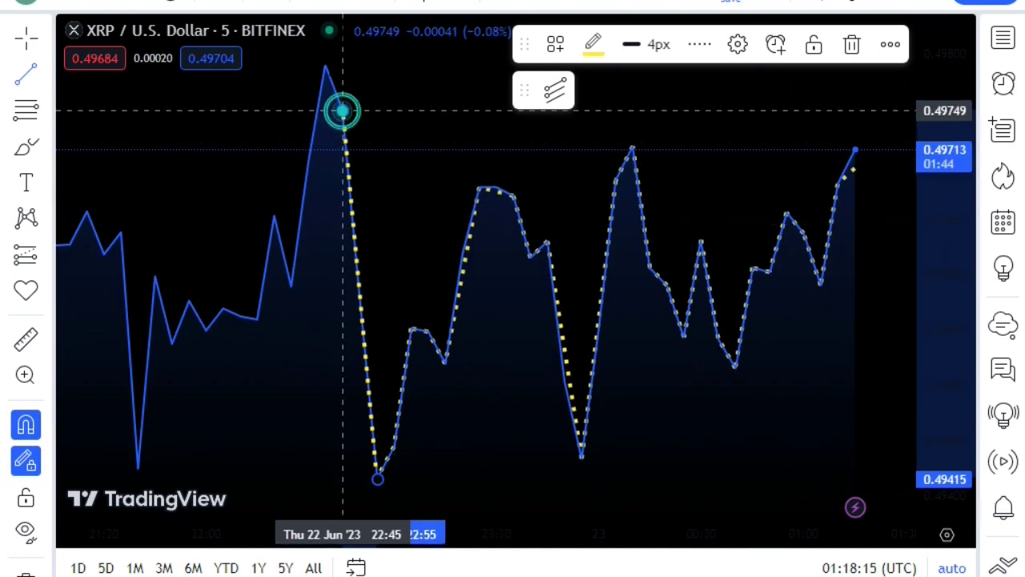
left_click(326, 66)
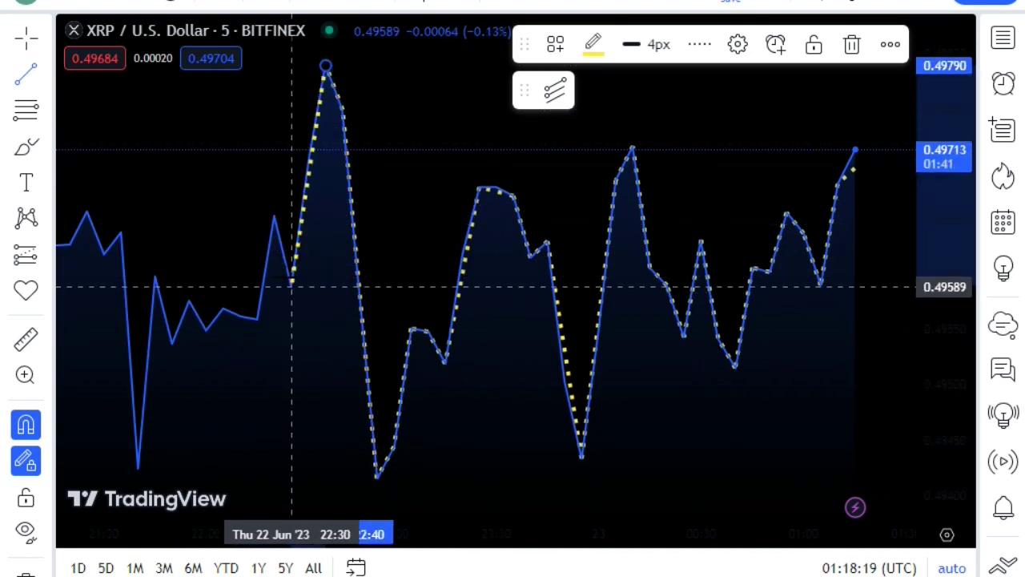
left_click(274, 216)
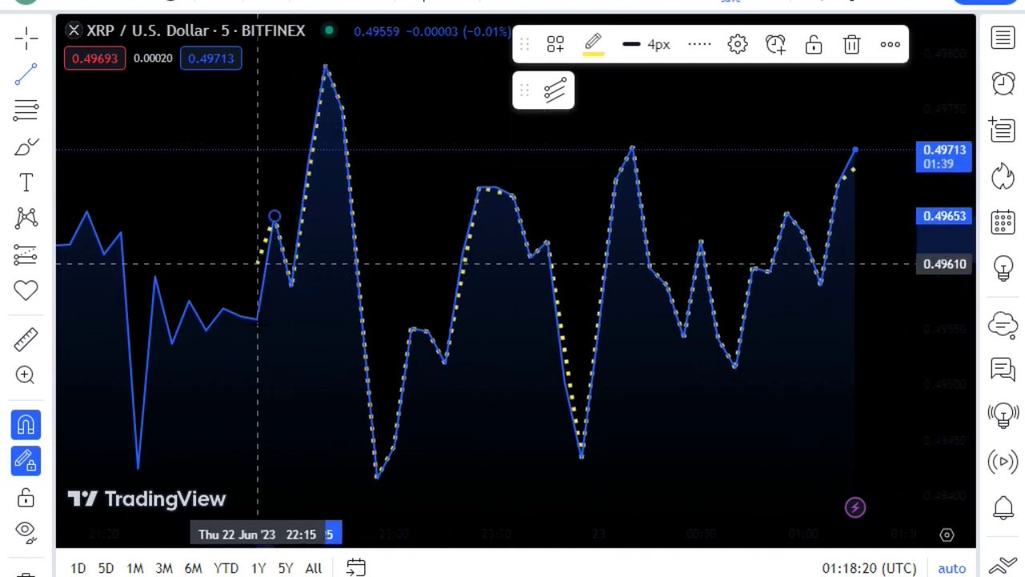
left_click(257, 319)
left_click(222, 309)
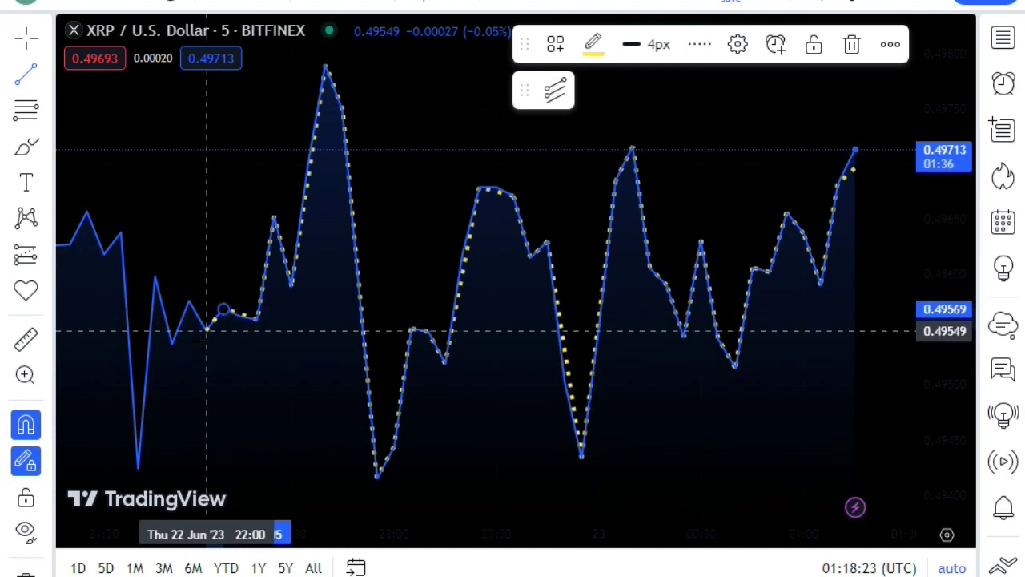
left_click(206, 328)
left_click(189, 301)
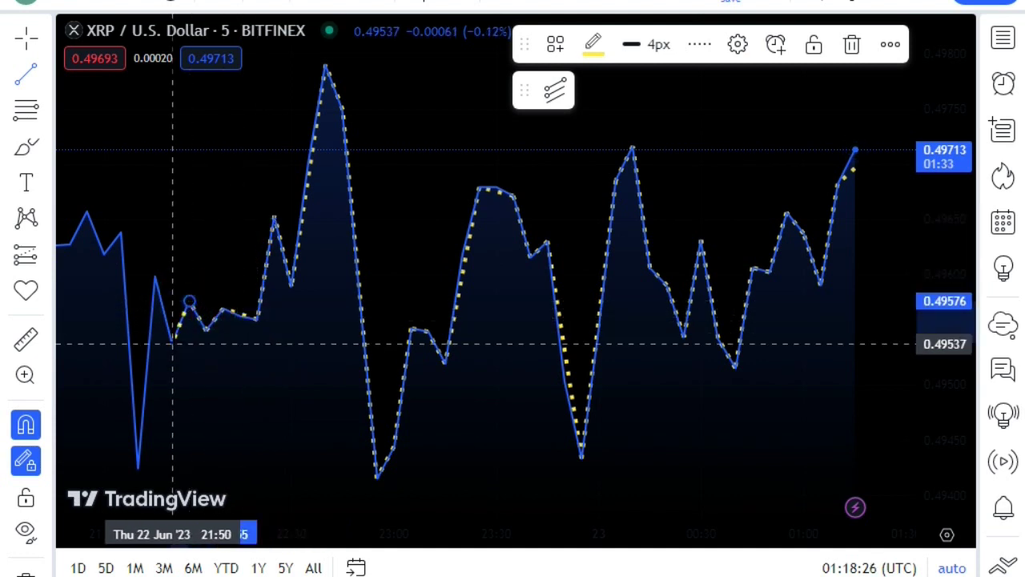
Continue the trend-line trace from 21:55 through the sharp low at 21:40 back to 21:20 on 22 June
left_click(172, 344)
left_click(154, 275)
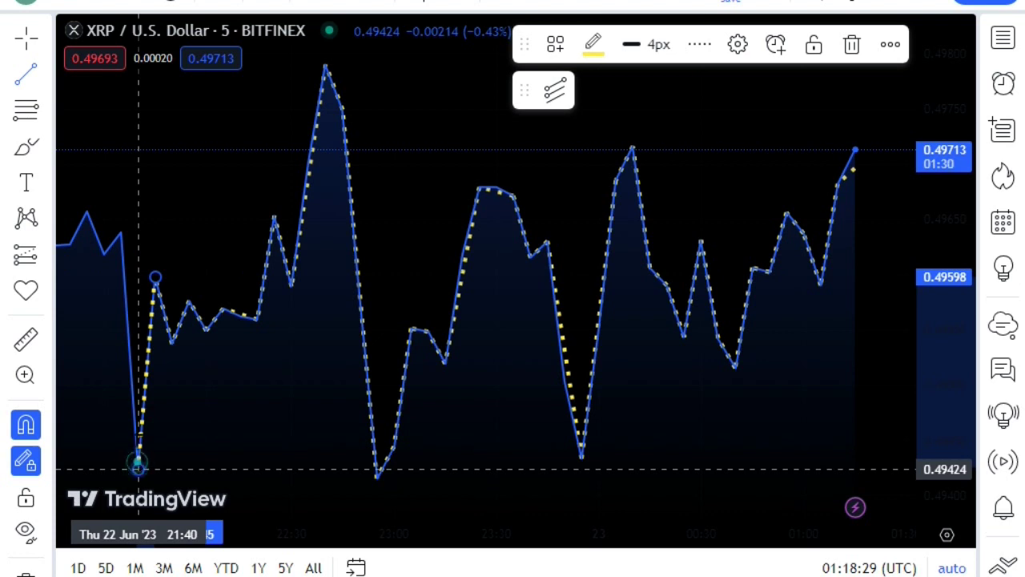
left_click(139, 468)
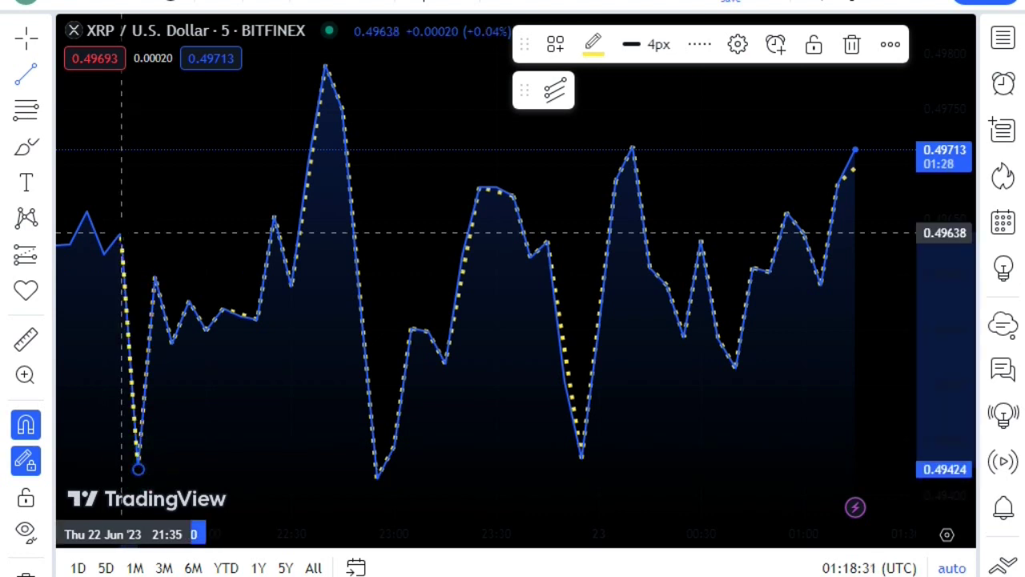
left_click(120, 232)
left_click(105, 254)
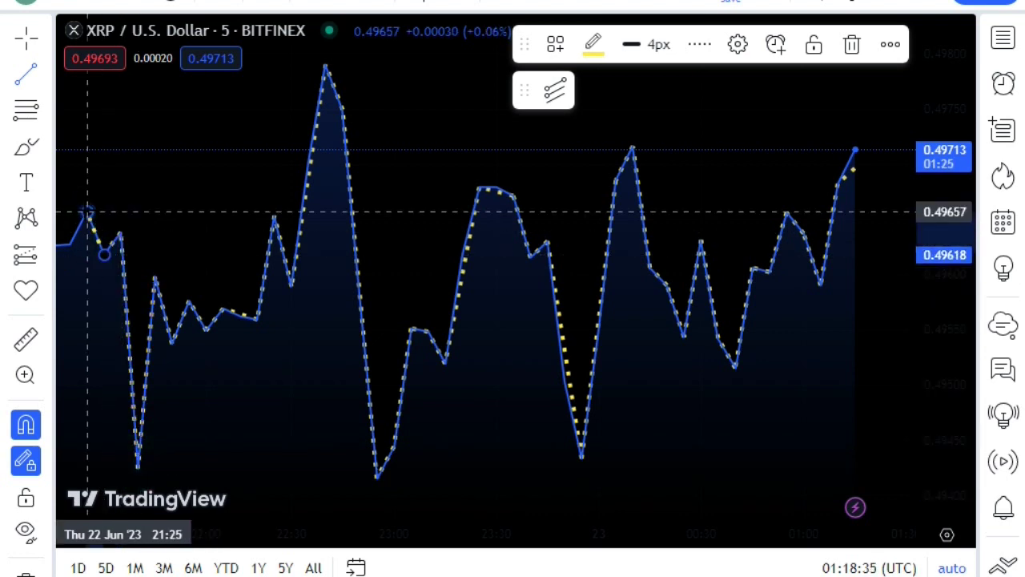
left_click(87, 212)
left_click(69, 245)
Trace the price line with connected trend lines from 21:20 over the 20:55 peak back to 20:35 on 22 June
scroll(155, 277, "down", 2)
scroll(313, 280, "down", 1)
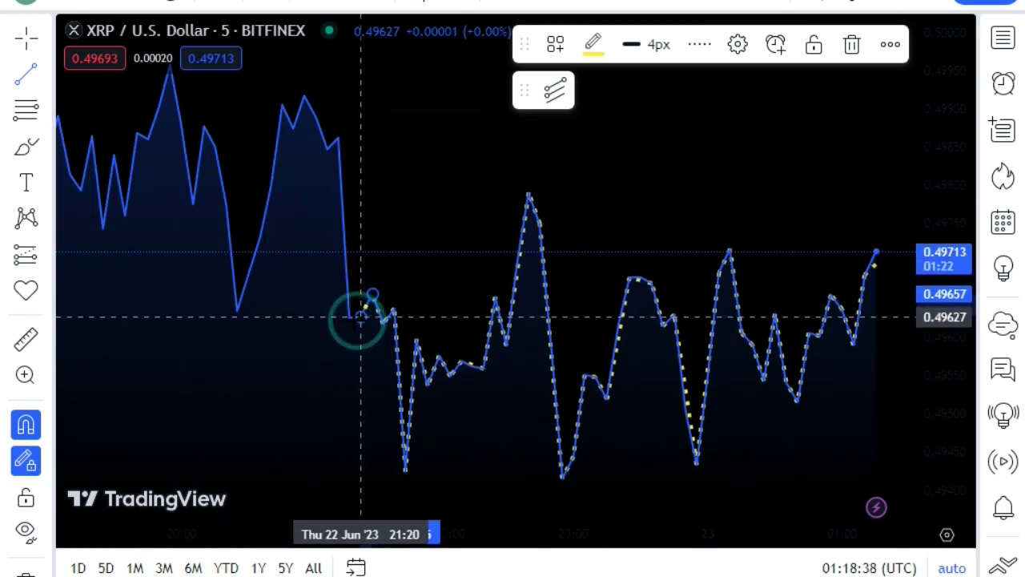
left_click(361, 316)
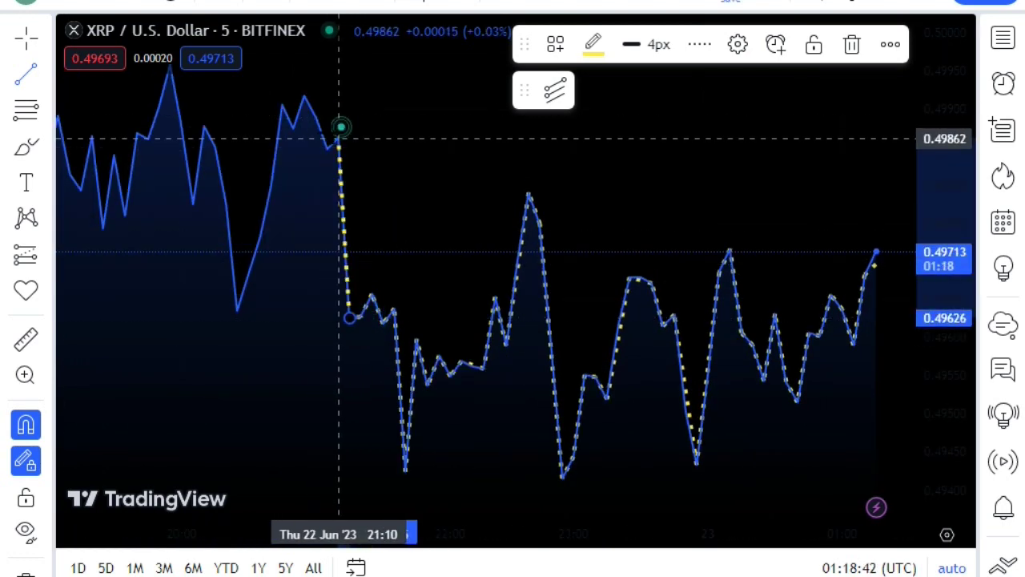
left_click(339, 140)
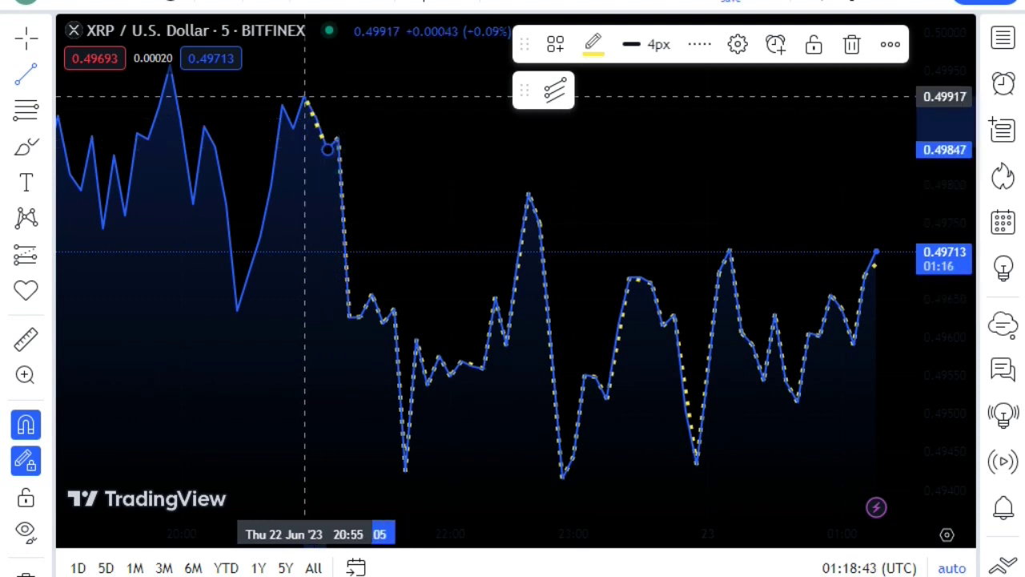
left_click(305, 98)
left_click(283, 107)
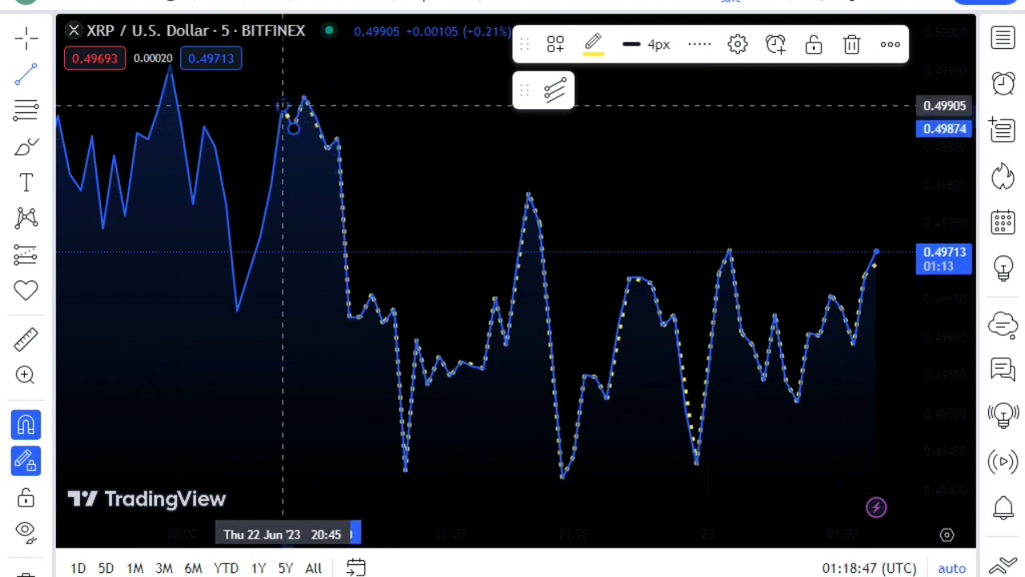
left_click(261, 236)
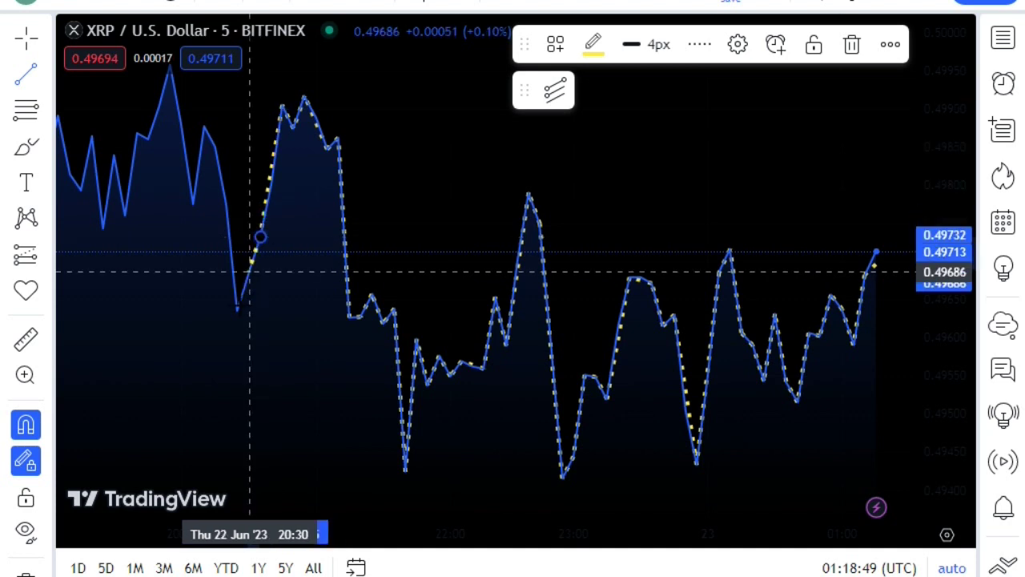
Trace the price line with connected trend lines from 20:35 through the 20:25 low and over the 19:55 peak back to 19:40 on 22 June
left_click(235, 314)
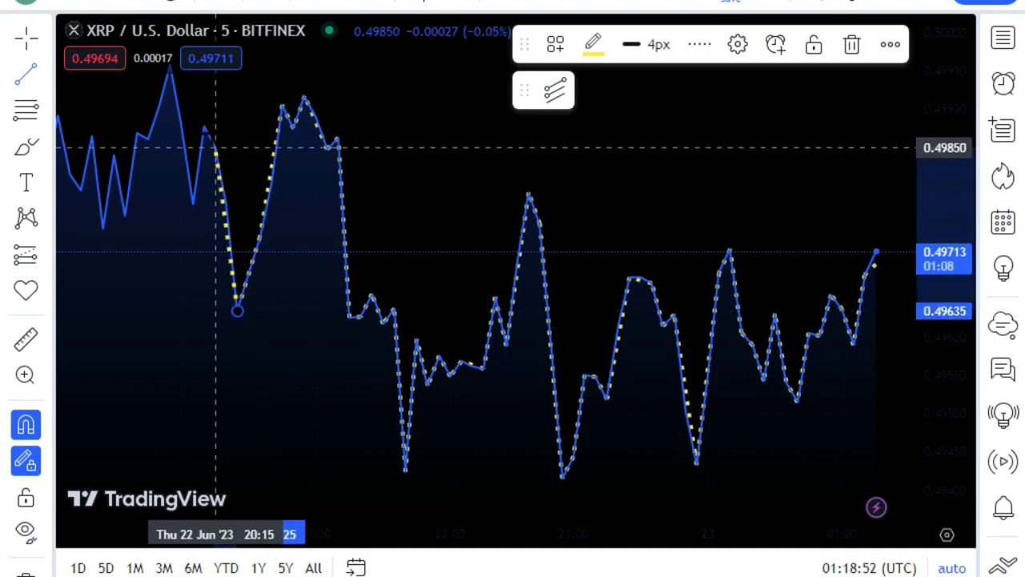
double_click(206, 128)
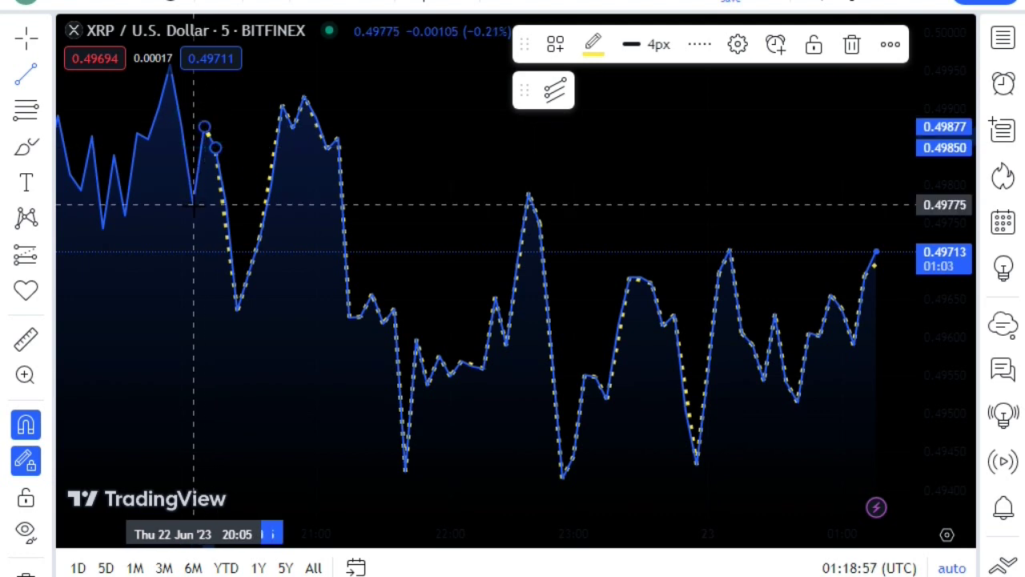
mouse_move(193, 204)
left_mouse_down()
mouse_move(304, 189)
mouse_move(389, 110)
left_mouse_up()
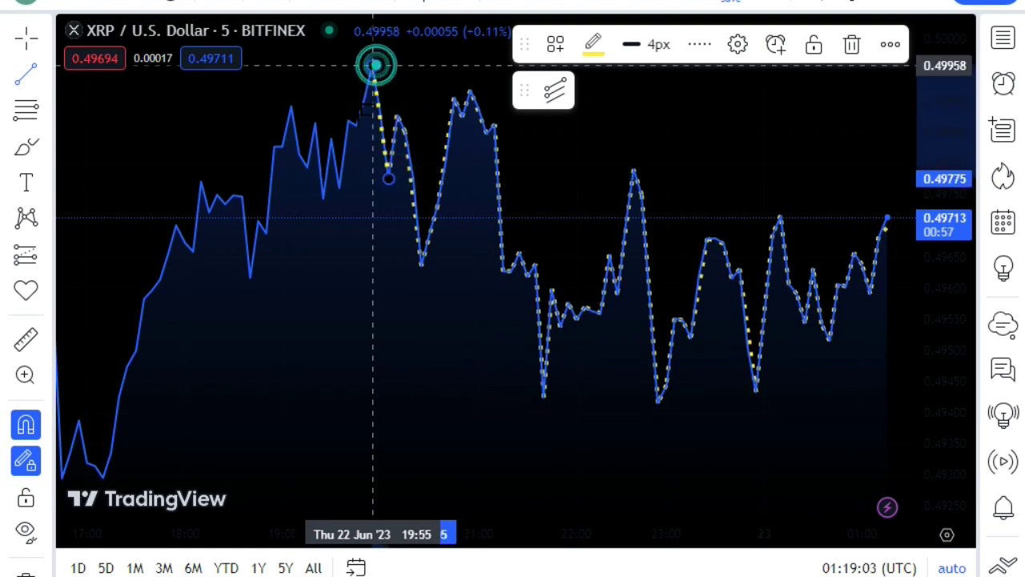
left_click(373, 65)
left_click(357, 129)
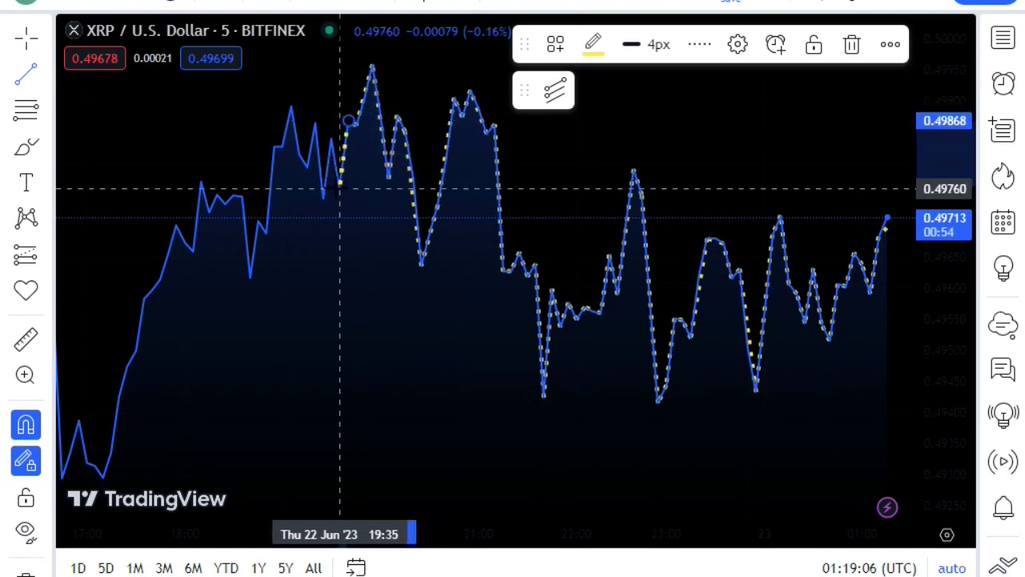
Continue the trend-line trace from 19:40 over the 19:05 peak down to the low at 18:40 on 22 June
left_click(331, 141)
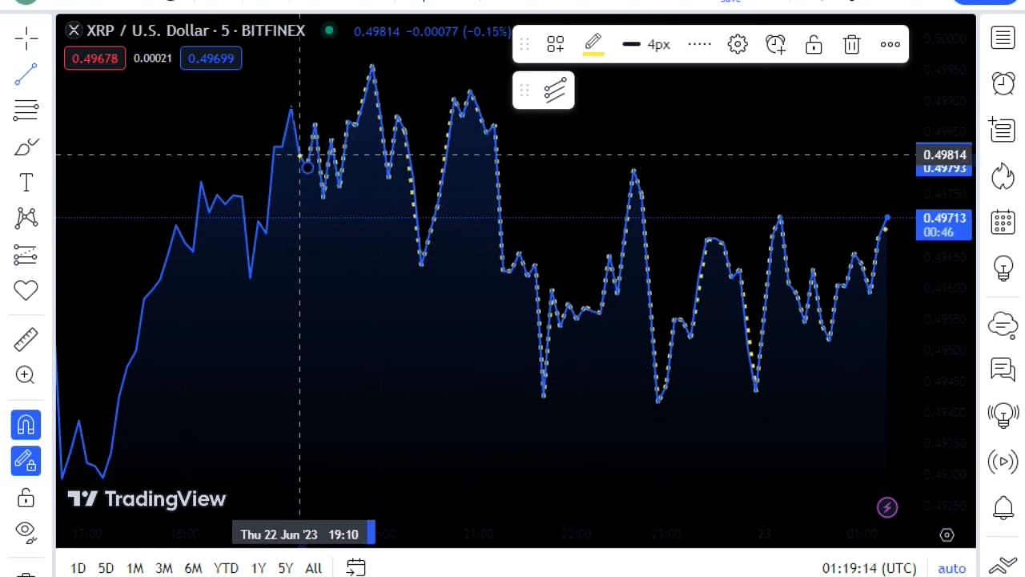
left_click(291, 106)
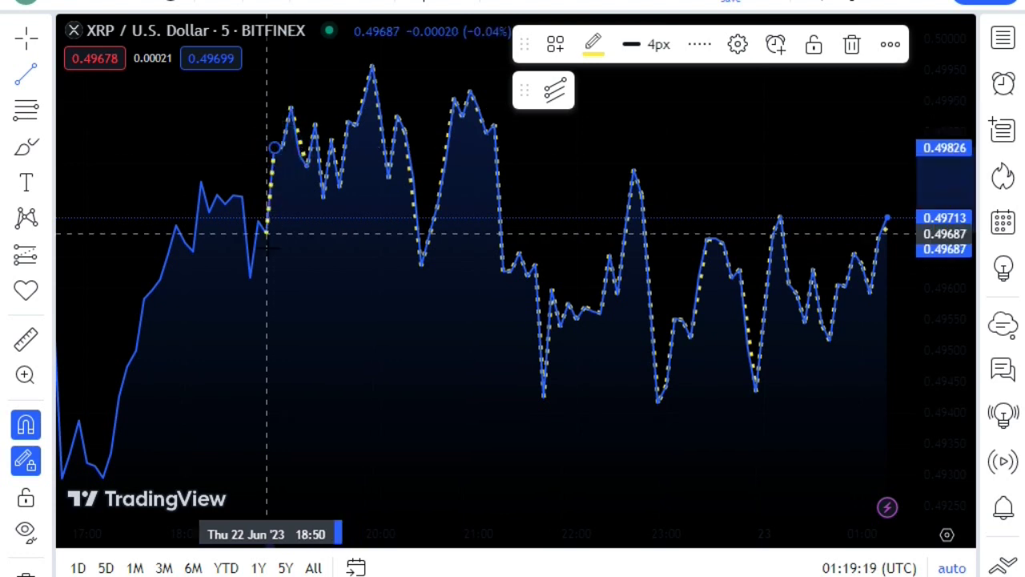
left_click(258, 221)
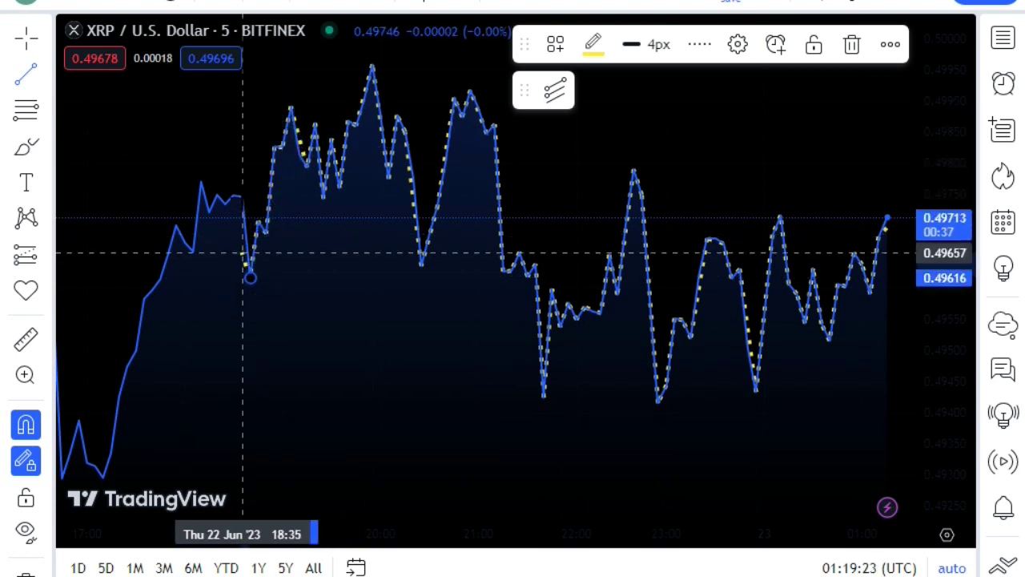
left_click(250, 277)
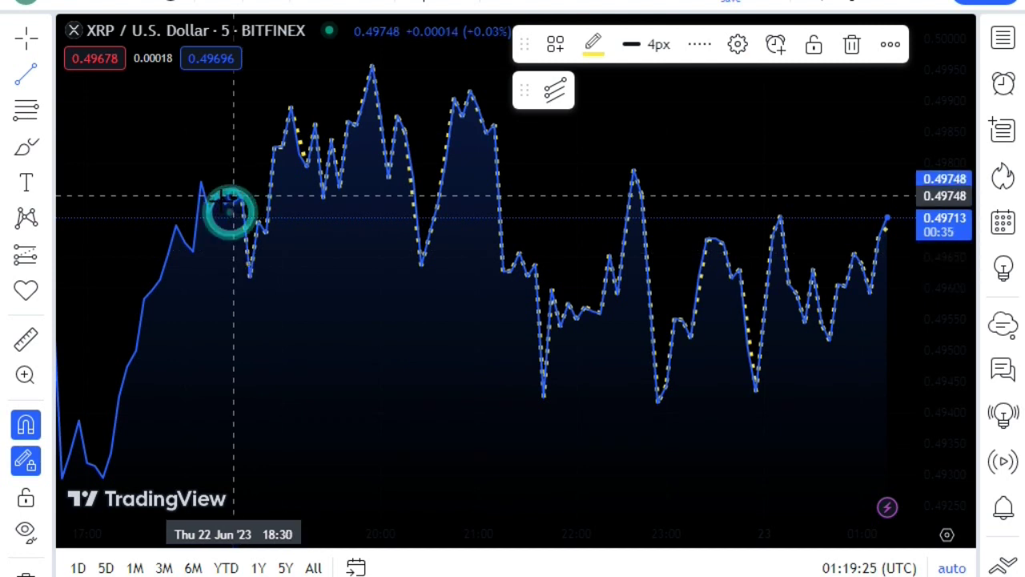
Trace the price line from the 18:40 low over the 18:10 peak and down the long slope to the 17:10 low
left_click(217, 196)
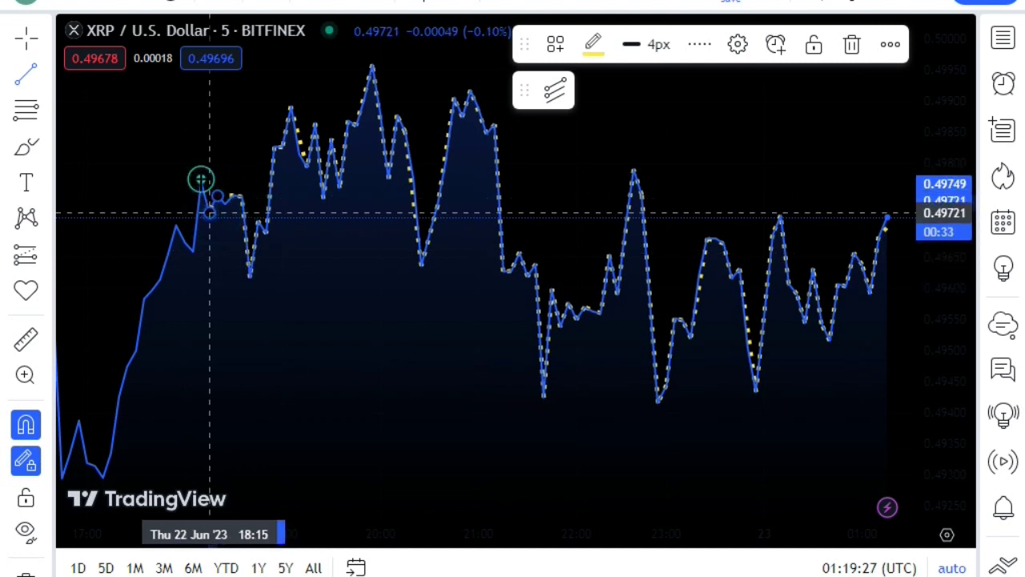
left_click(201, 180)
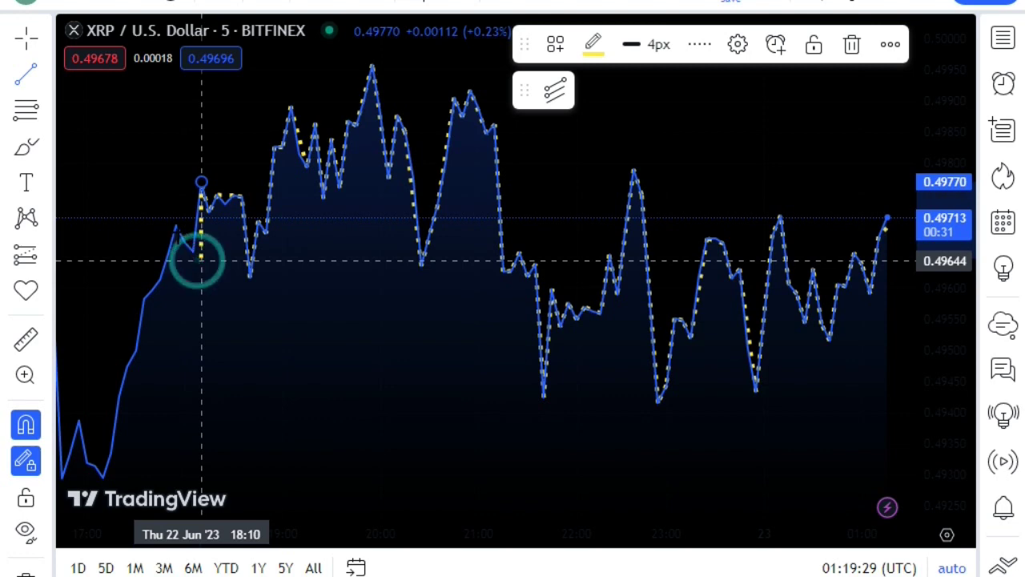
left_click(201, 259)
left_click(173, 225)
left_click(151, 291)
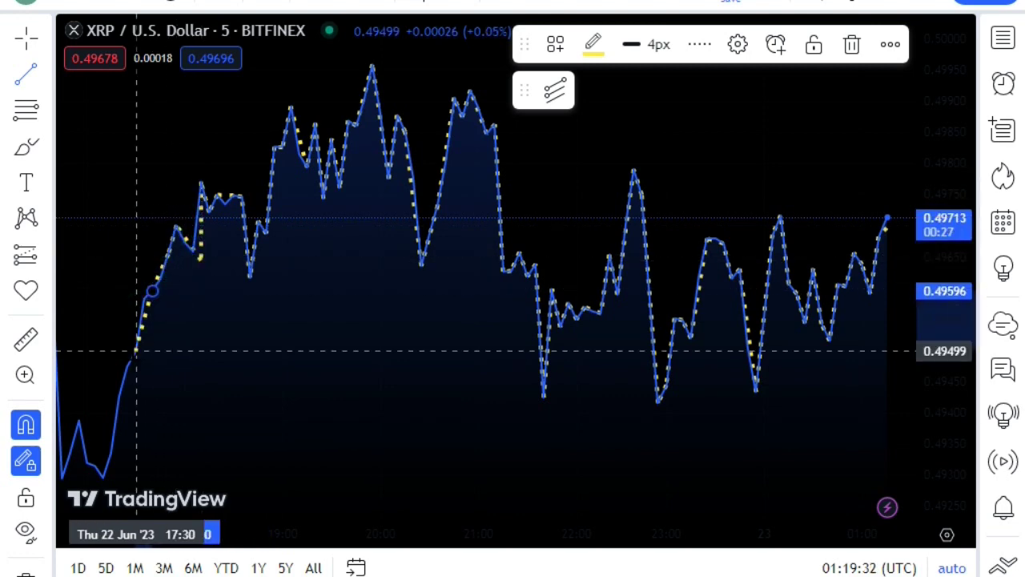
left_click(134, 356)
left_click(111, 454)
left_click(101, 482)
Extend the trend-line trace from 17:10 through the 16:45 low up to the 16:30 peak on 22 June
scroll(420, 347, "down", 3)
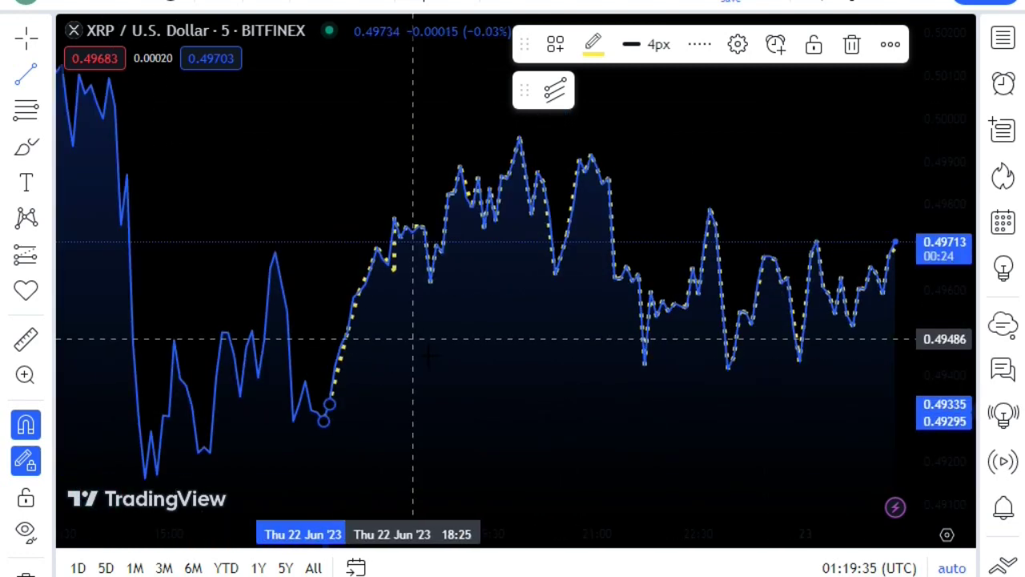
scroll(413, 338, "down", 2)
scroll(441, 464, "up", 1)
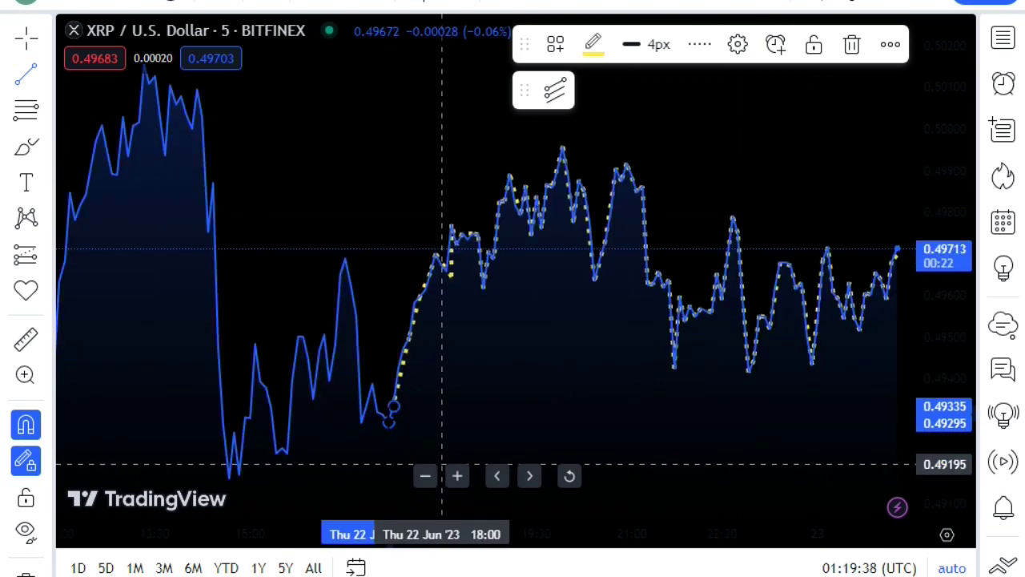
scroll(441, 464, "up", 2)
left_click(272, 405)
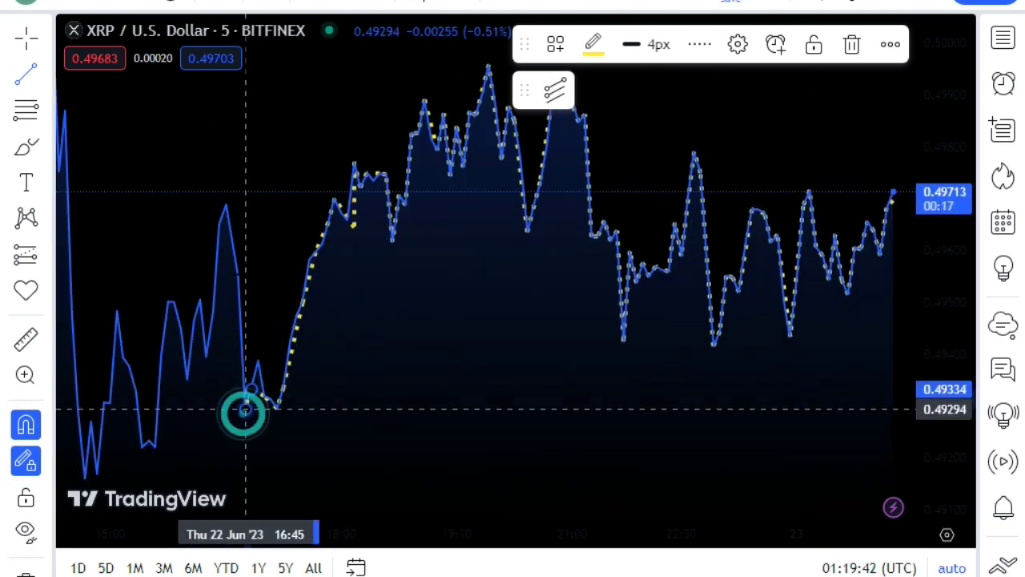
left_click(238, 276)
left_click(227, 204)
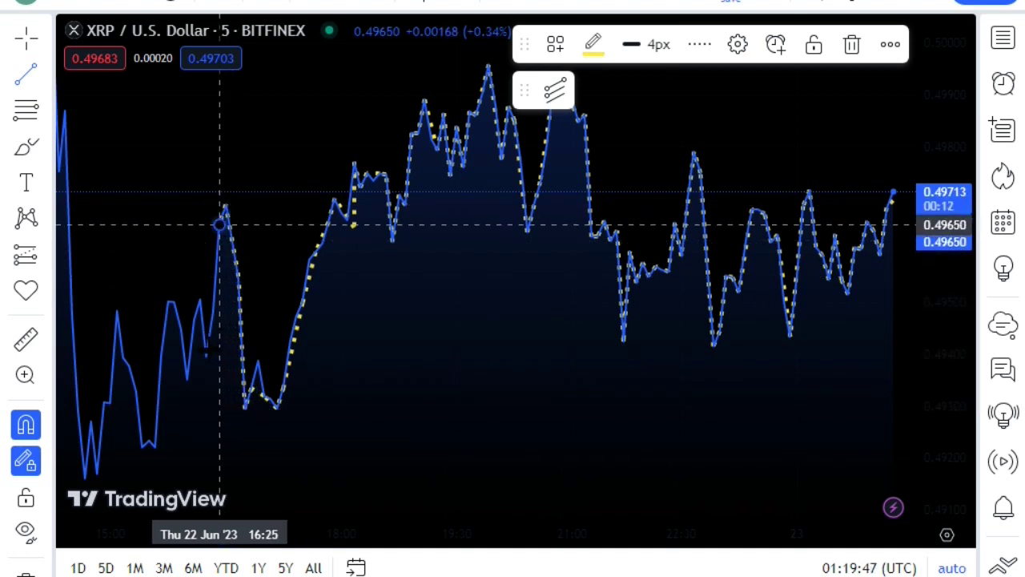
Trace the price line with trend lines from 16:30 through the low at 16:15 back to the 15:05 peak
left_click(206, 356)
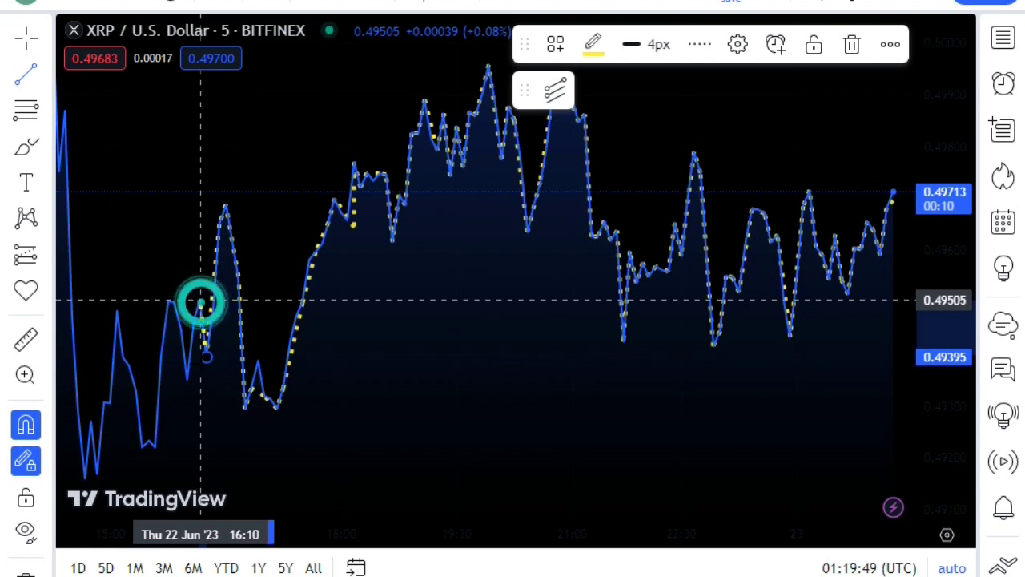
left_click(200, 301)
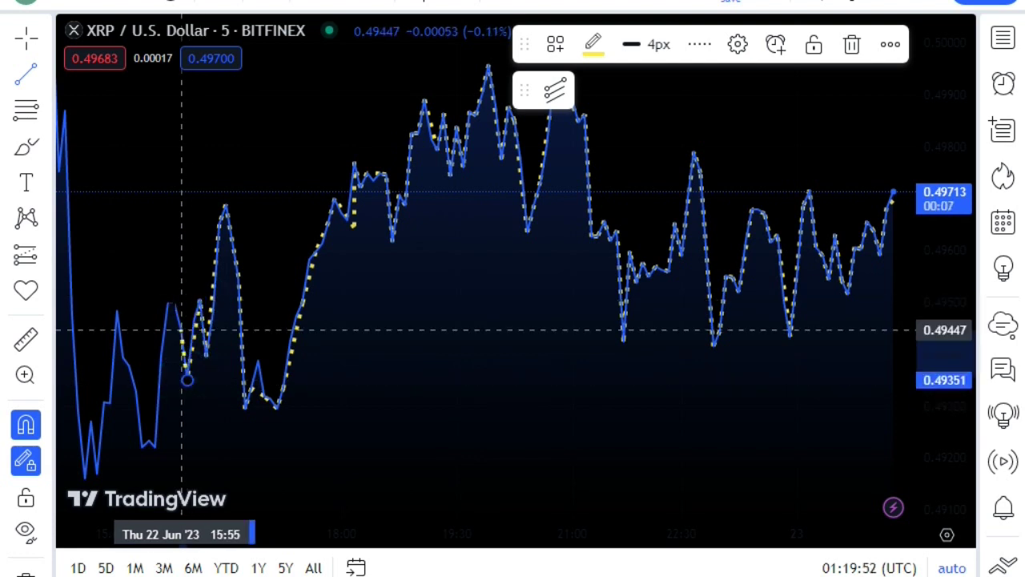
mouse_move(182, 329)
left_mouse_down()
mouse_move(171, 299)
mouse_move(155, 447)
mouse_move(142, 449)
mouse_move(129, 366)
left_mouse_up()
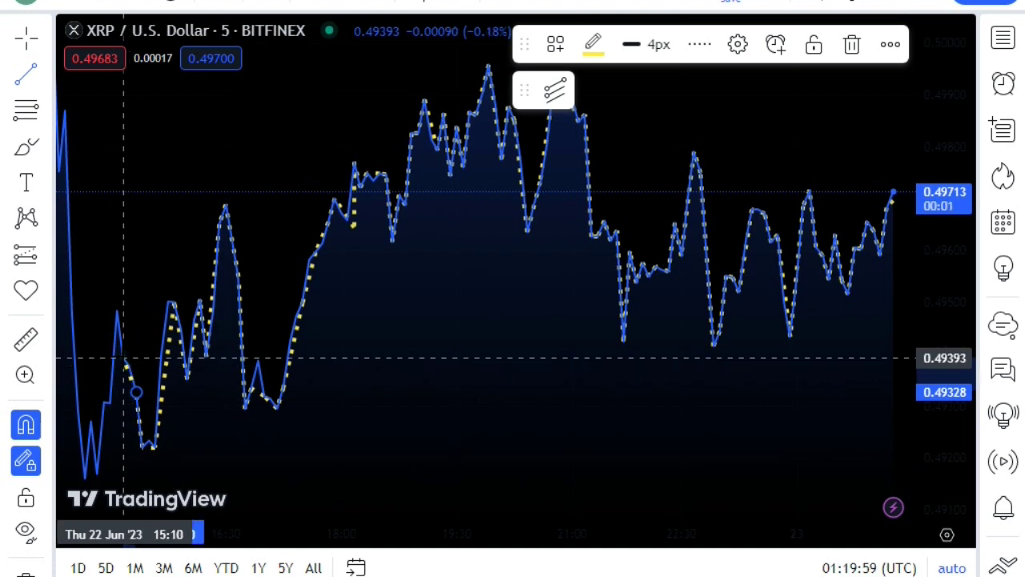
left_click(123, 357)
left_click_drag(123, 358, 115, 310)
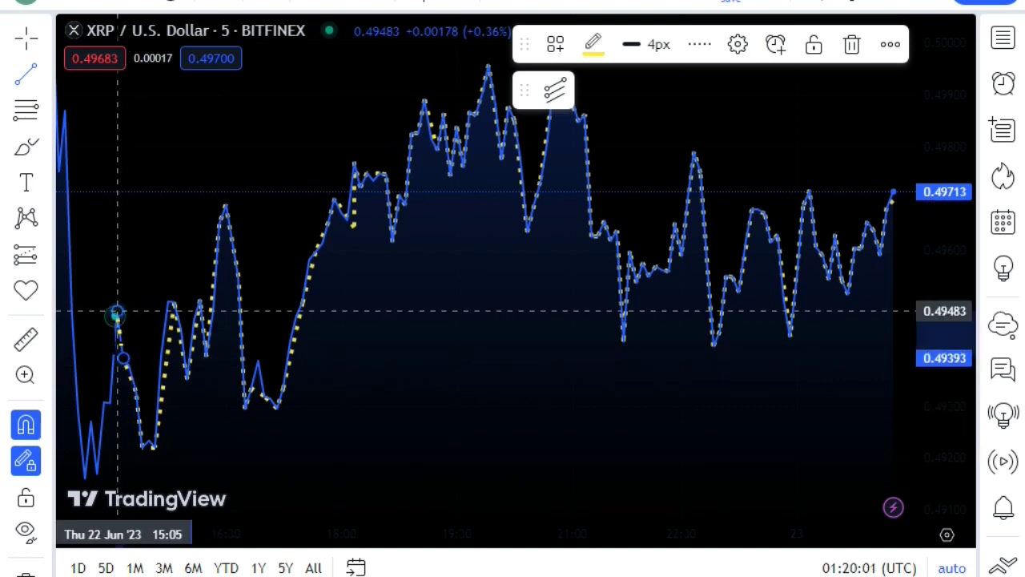
Continue the connected trend lines from the 15:05 peak through the 14:50 low back to 14:45 on 22 June
left_click(104, 400)
left_click(104, 401)
left_click(97, 403)
left_click(97, 403)
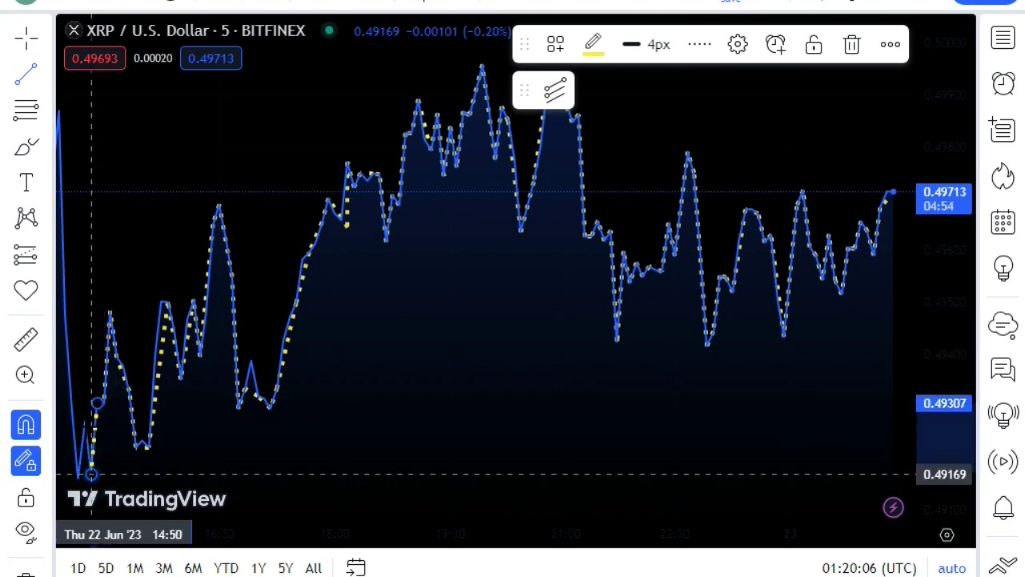
left_click(91, 474)
left_click(91, 474)
left_click(84, 423)
left_click(85, 423)
left_click(83, 476)
Trace the price line from 14:45 up the steep rise and across the 13:25 high back to 12:55 on 22 June
scroll(610, 121, "down", 3)
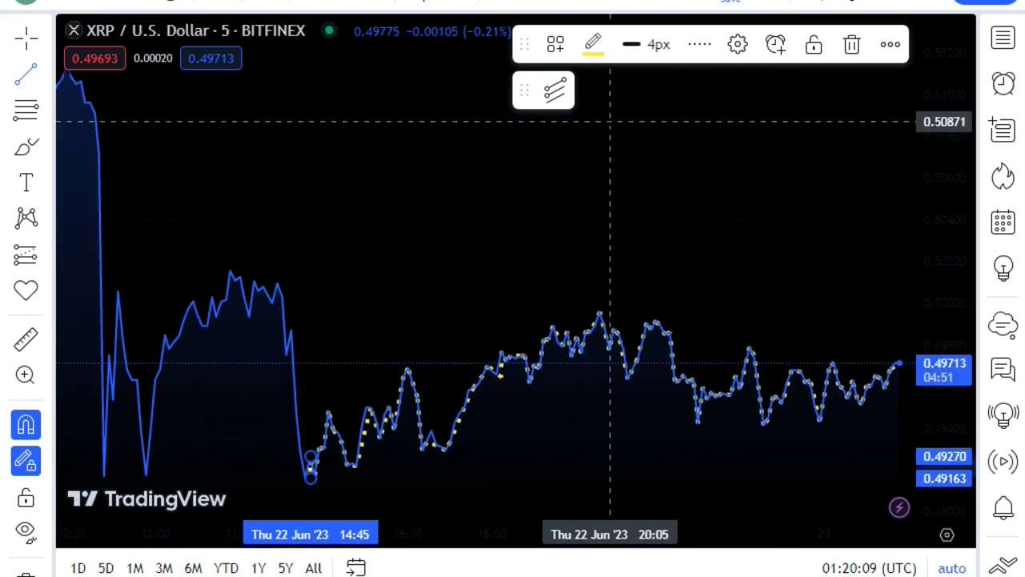
scroll(610, 121, "down", 1)
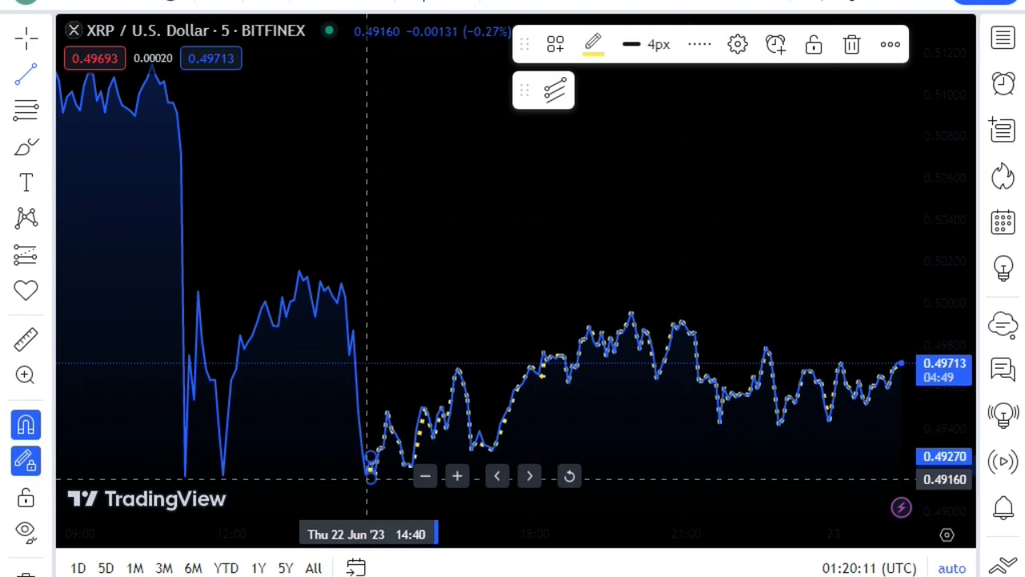
left_click_drag(367, 479, 343, 279)
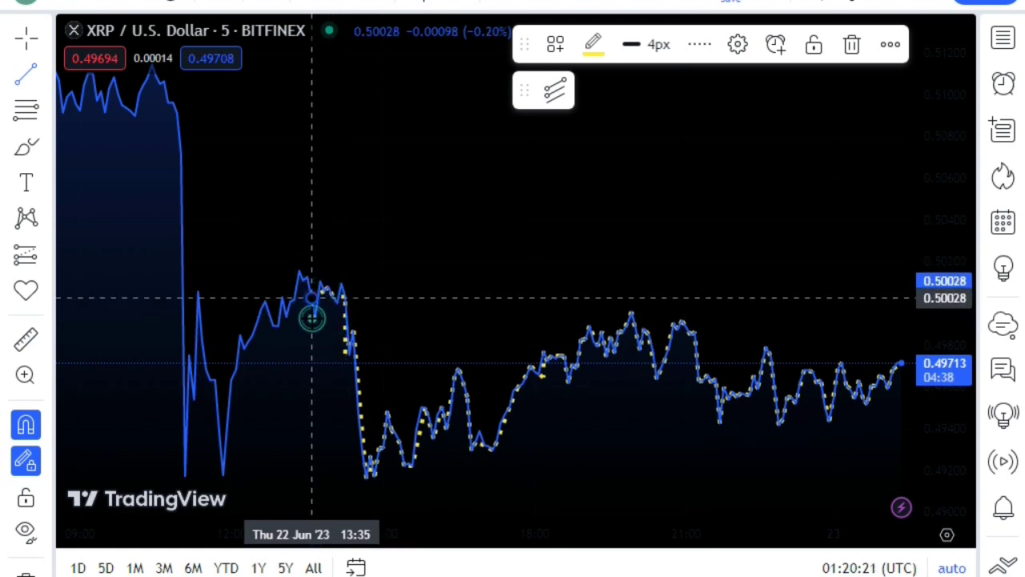
left_click_drag(312, 297, 303, 280)
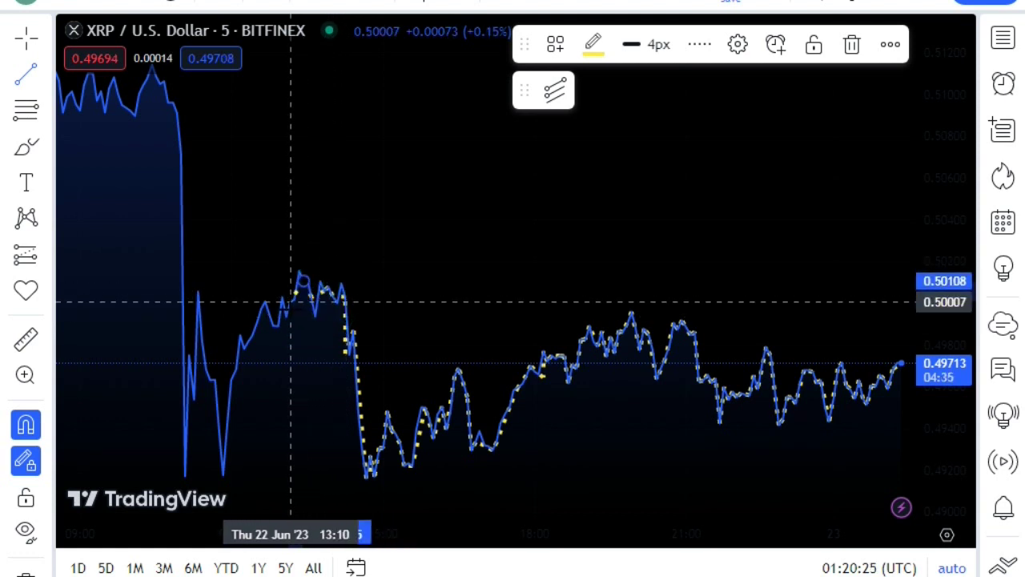
left_click(290, 302)
left_click(287, 316)
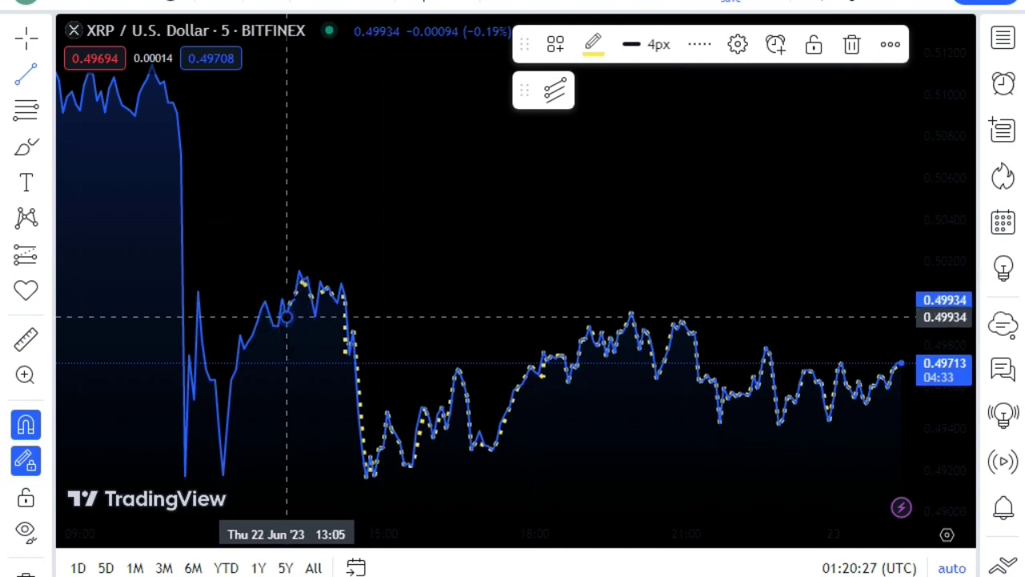
left_click(279, 327)
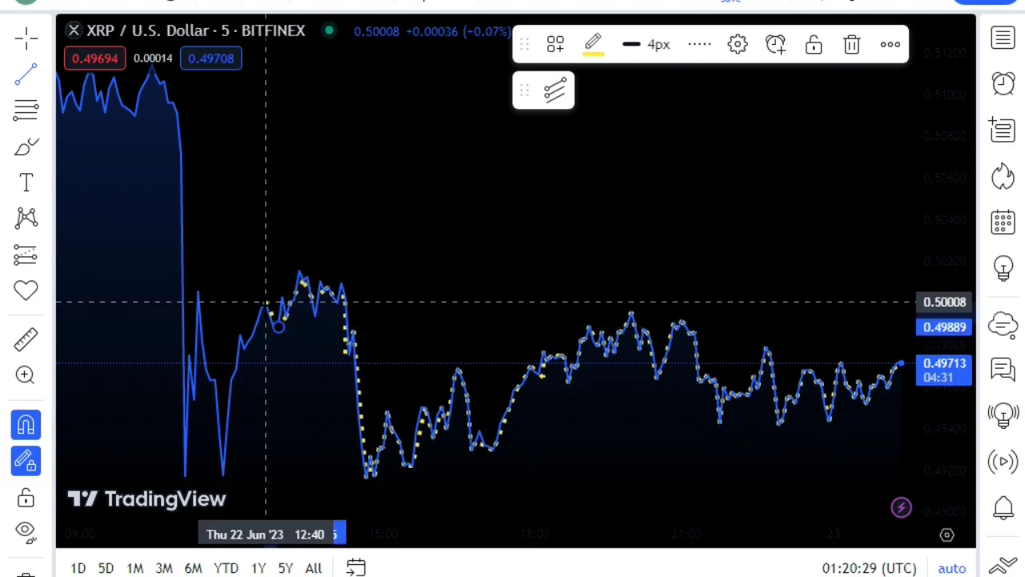
Extend the trend-line trace from 12:55 over the 12:40 peak down to the sharp low at 11:50 on 22 June
left_click(264, 304)
left_click(258, 328)
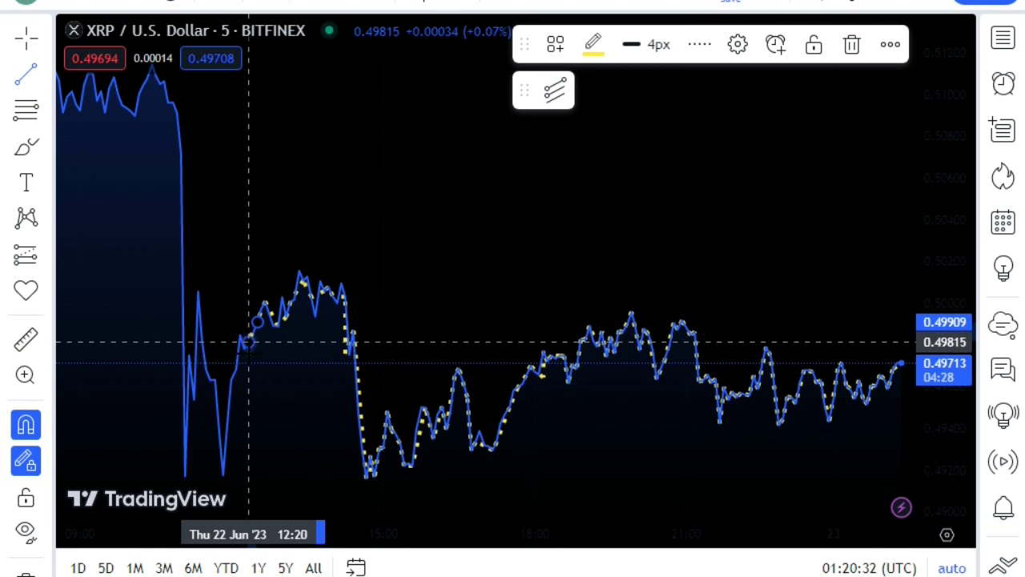
left_click(244, 337)
left_click(239, 375)
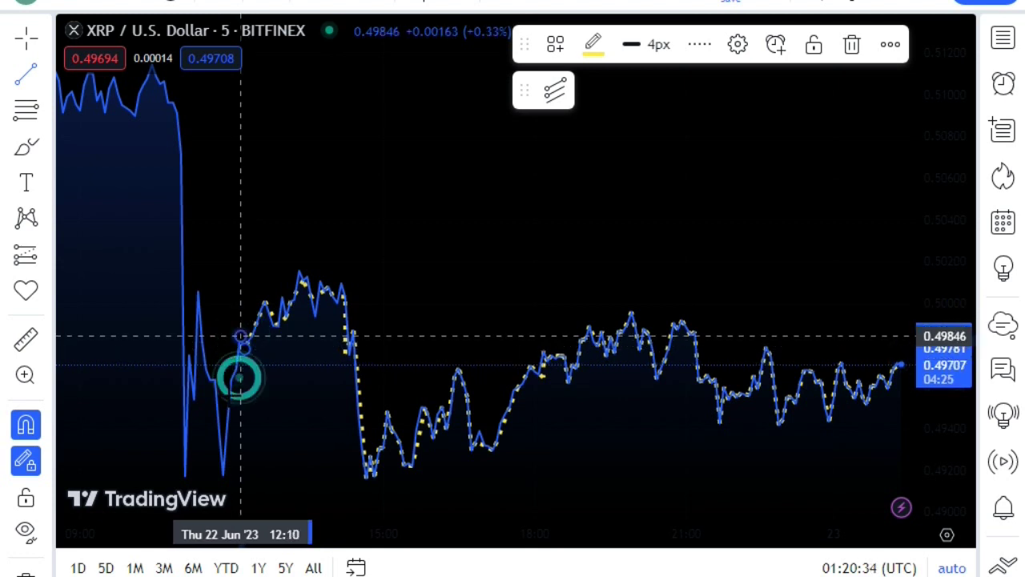
left_click(228, 397)
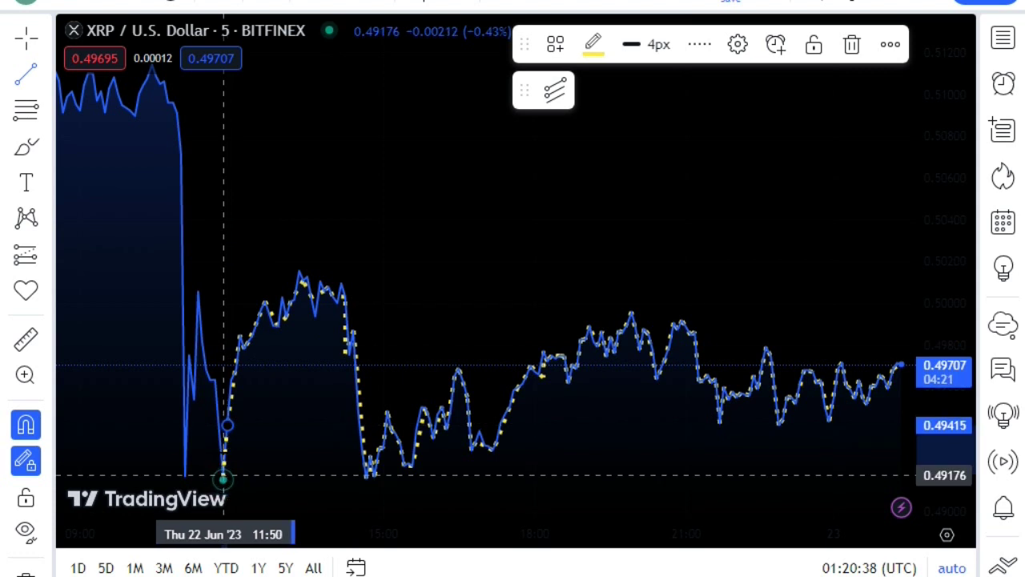
Trace the price line from the 11:50 low over the 11:20 peak, through the 11:05 low and up to 0.50713 at 11:00
left_click(219, 431)
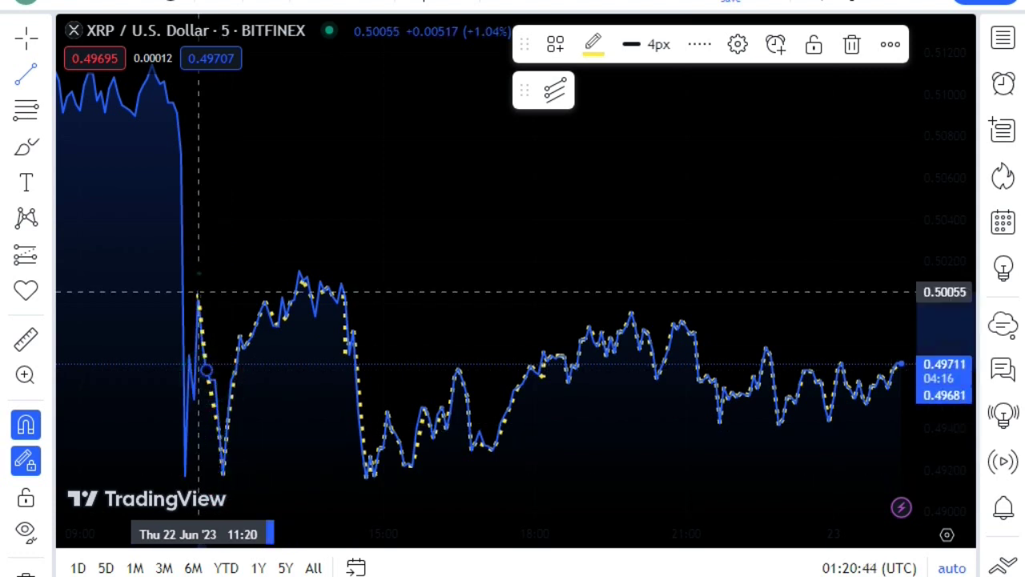
left_click(198, 291)
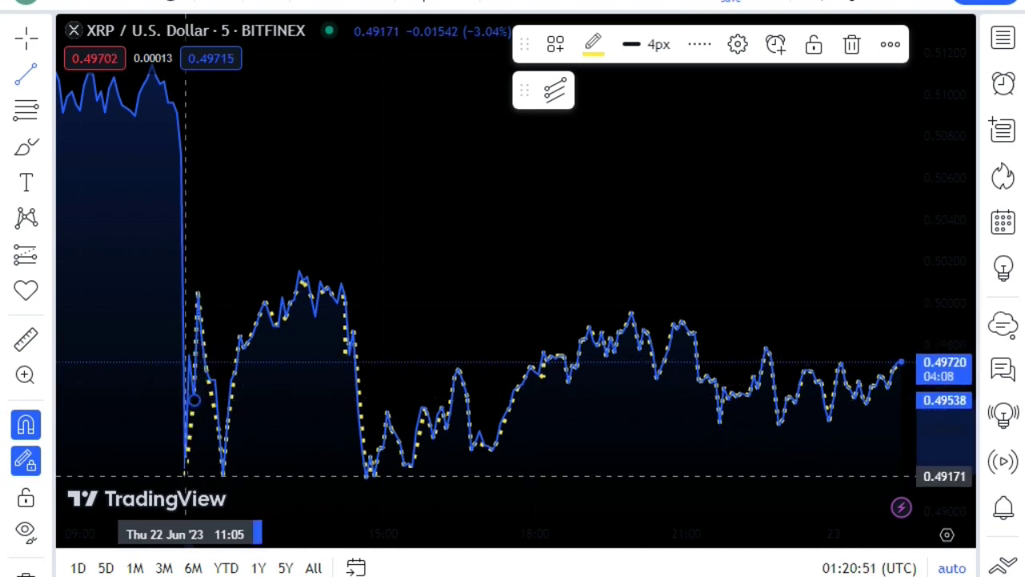
left_click(183, 470)
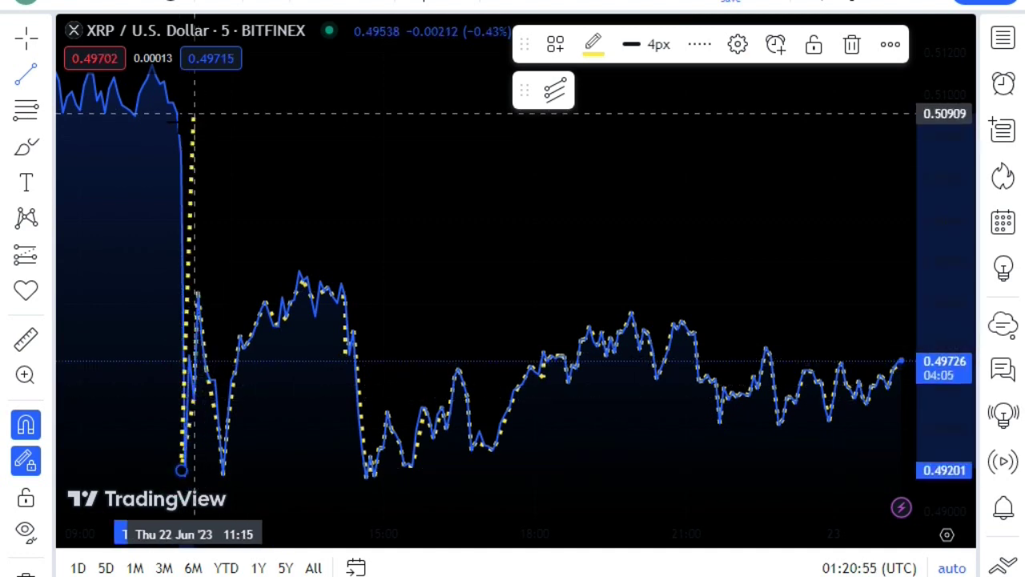
double_click(181, 154)
Continue the trend-line trace from 11:00 over the small peak near 10:25 back to 09:45 on 22 June
scroll(470, 238, "down", 3)
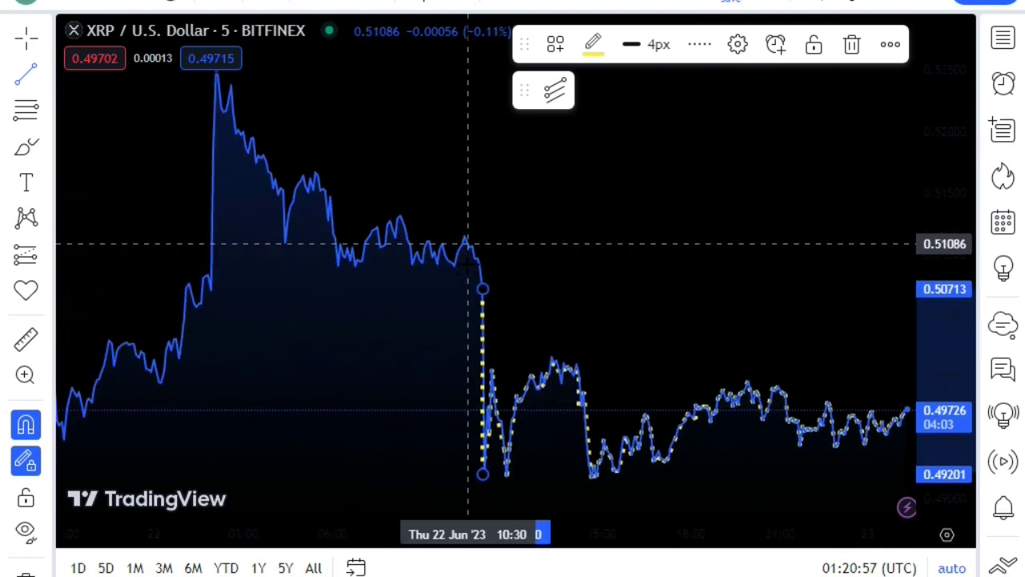
left_click(484, 286)
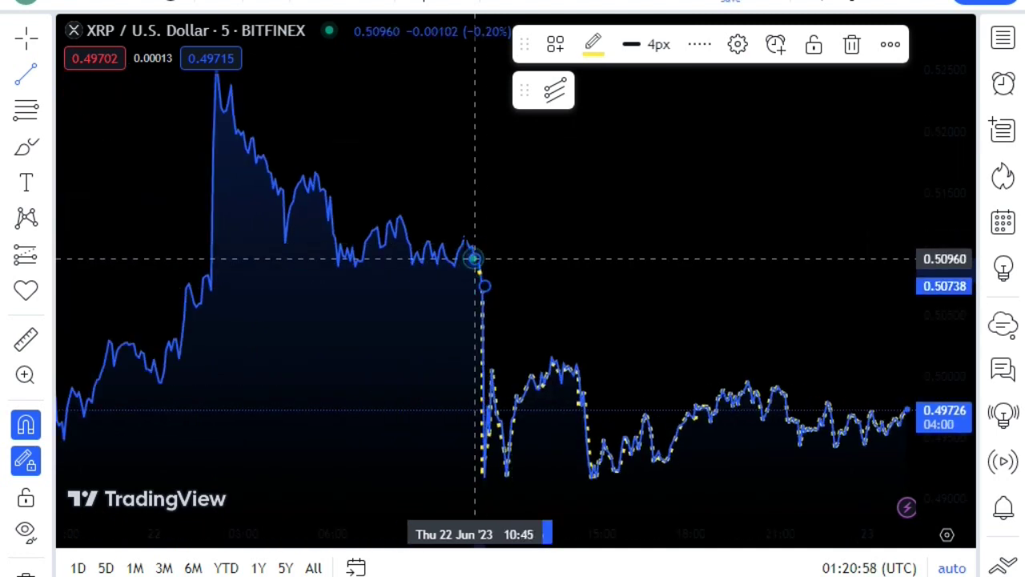
left_click(465, 237)
left_click(455, 266)
left_click(445, 254)
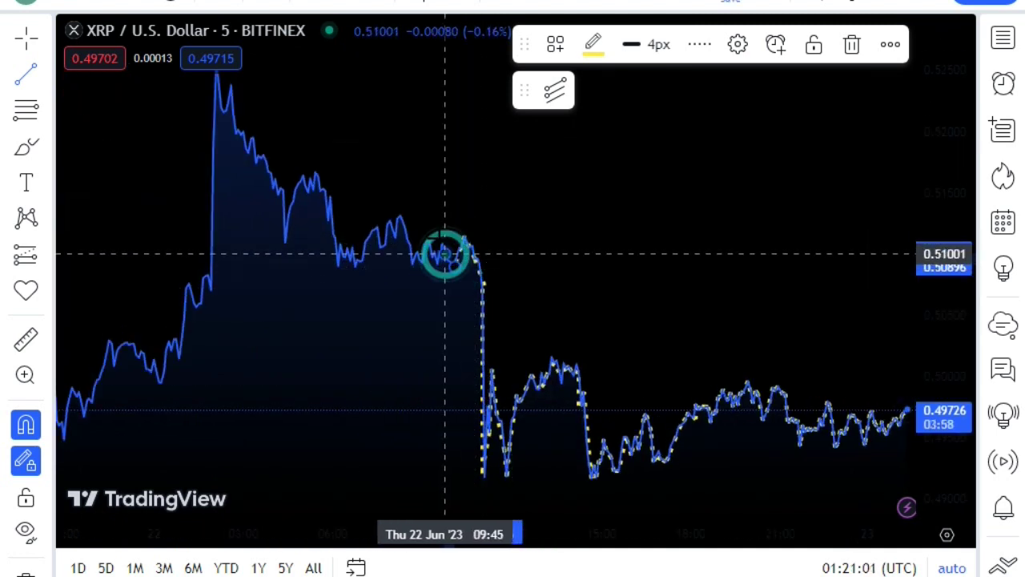
Trace the price line from 09:45 over the peak near 08:10 and down to 06:40 on 22 June
left_click_drag(445, 255, 413, 264)
left_click(396, 217)
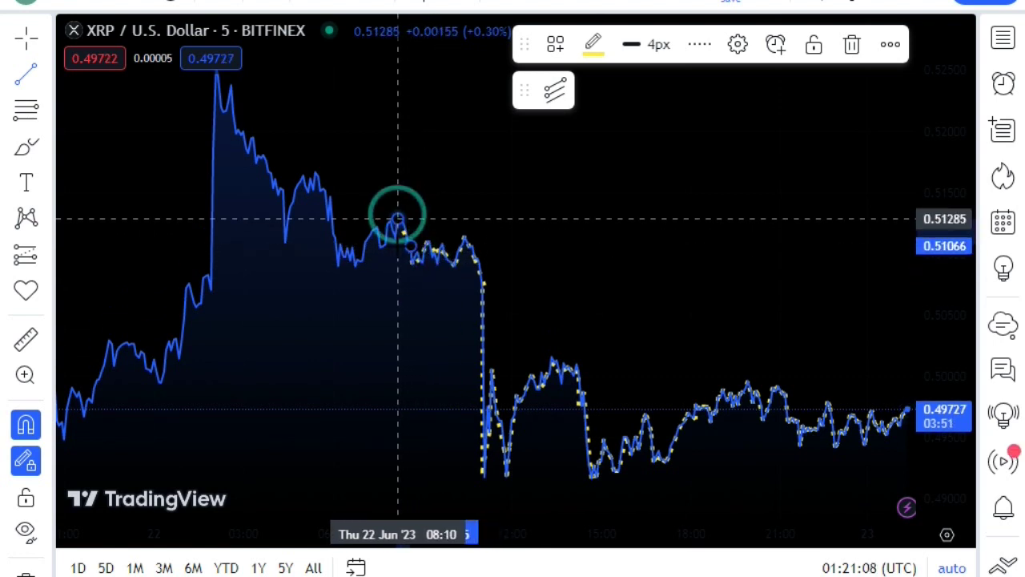
left_click(390, 222)
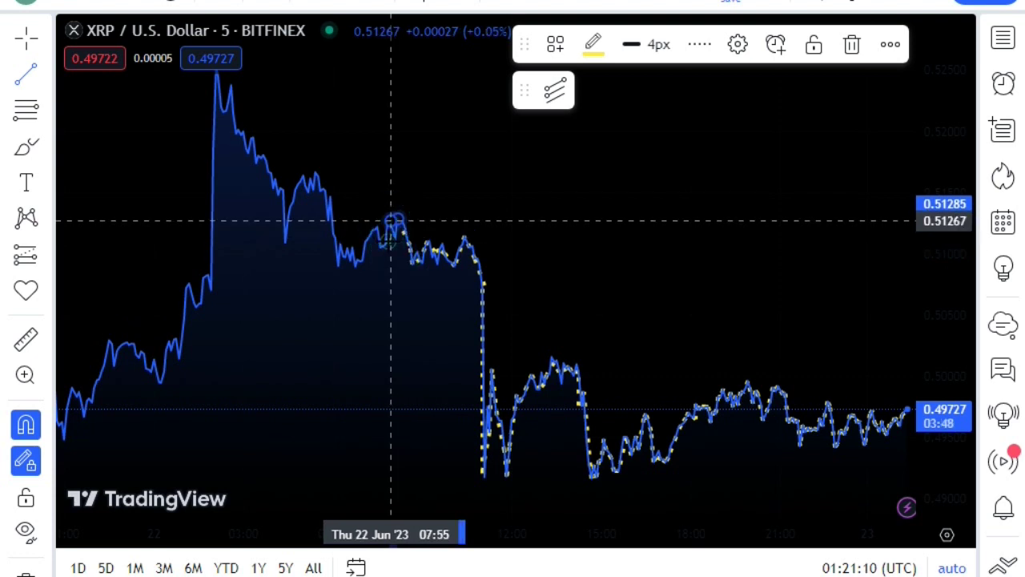
left_click_drag(390, 221, 370, 234)
left_click(360, 261)
left_click(352, 247)
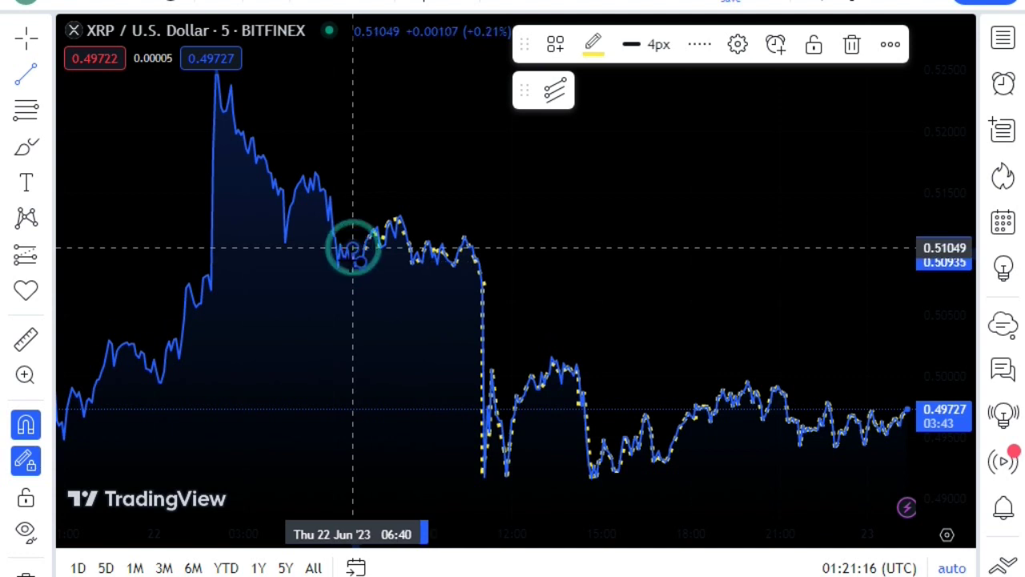
Extend the trend-line trace from 06:40 up to 05:55 and over the 05:25 peak to 04:45 on 22 June
left_click(349, 262)
left_click_drag(347, 261, 346, 257)
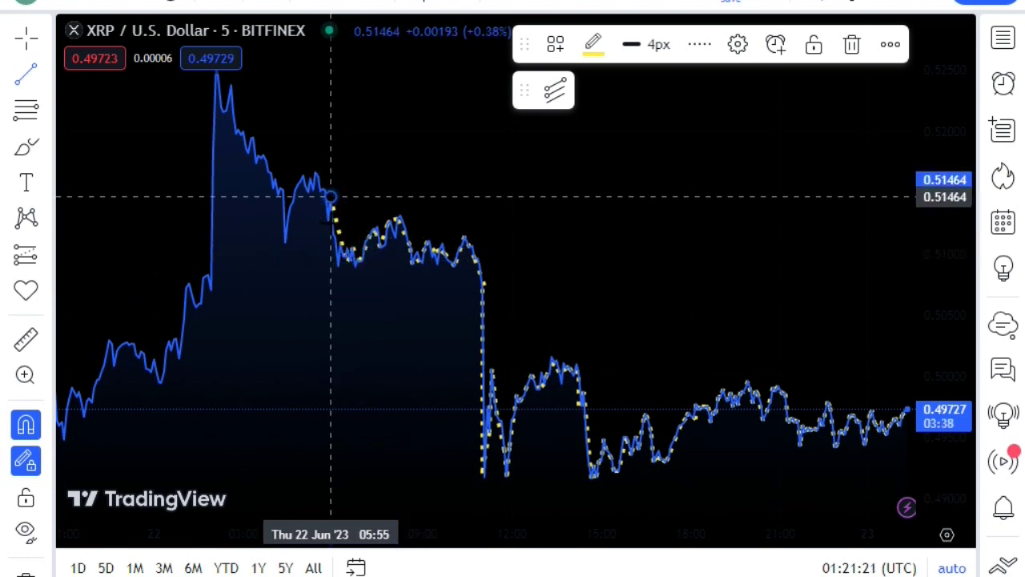
left_click(328, 196)
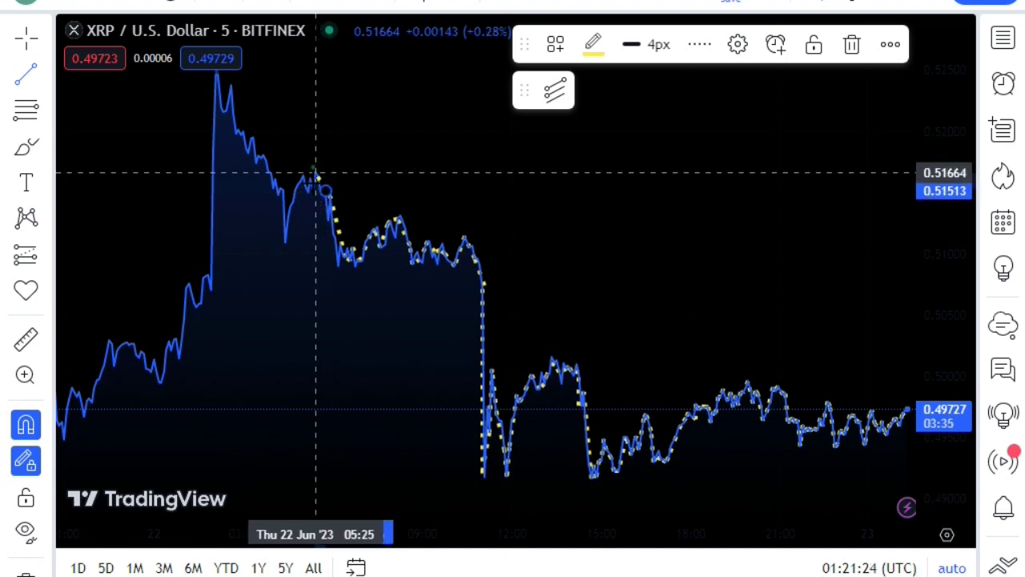
left_click(314, 188)
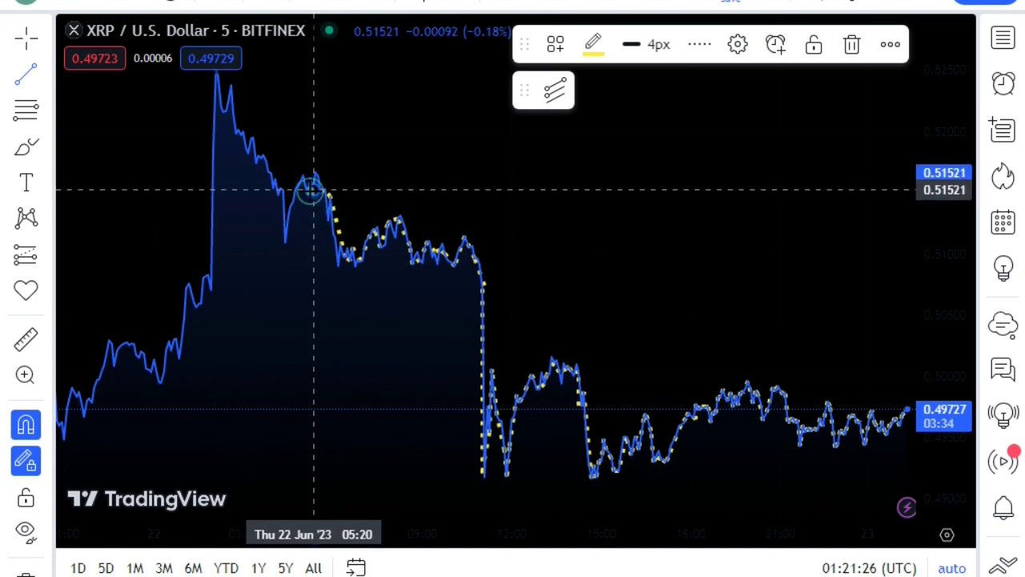
left_click(310, 176)
left_click(294, 187)
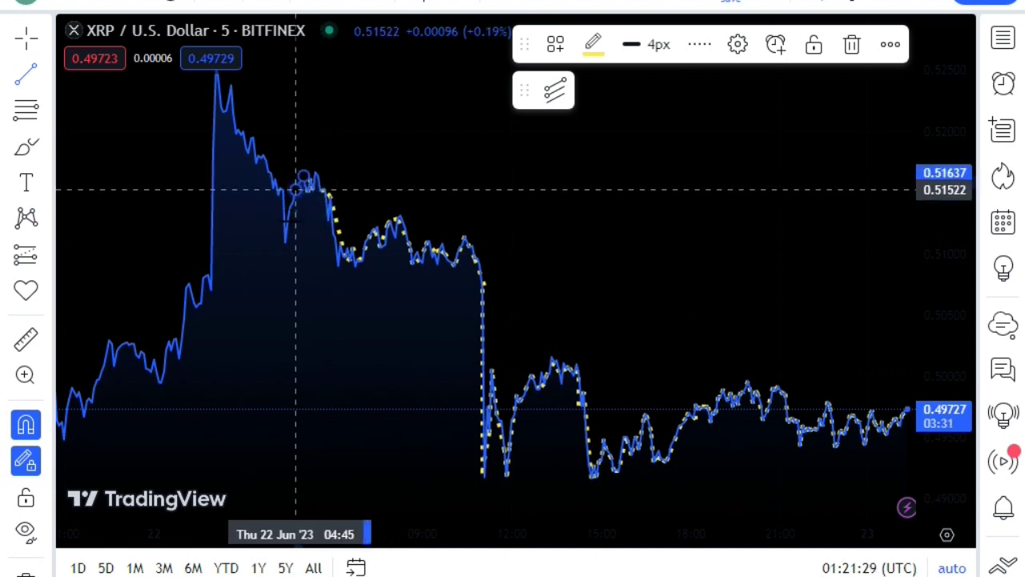
Trace the price line from 04:45 through the sharp low near 04:20 and up to the 02:35 peak on 22 June
left_click(281, 253)
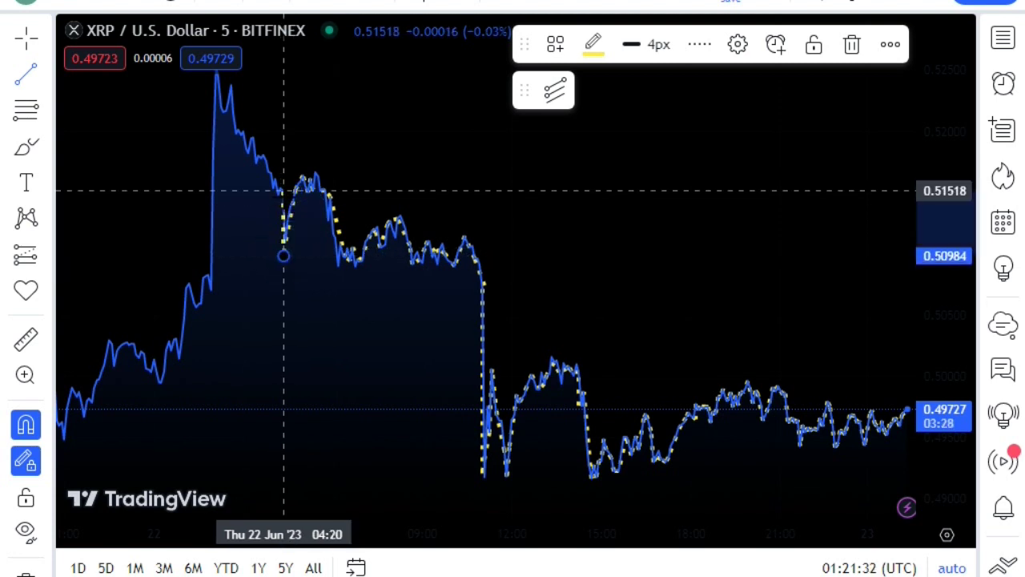
left_click(262, 155)
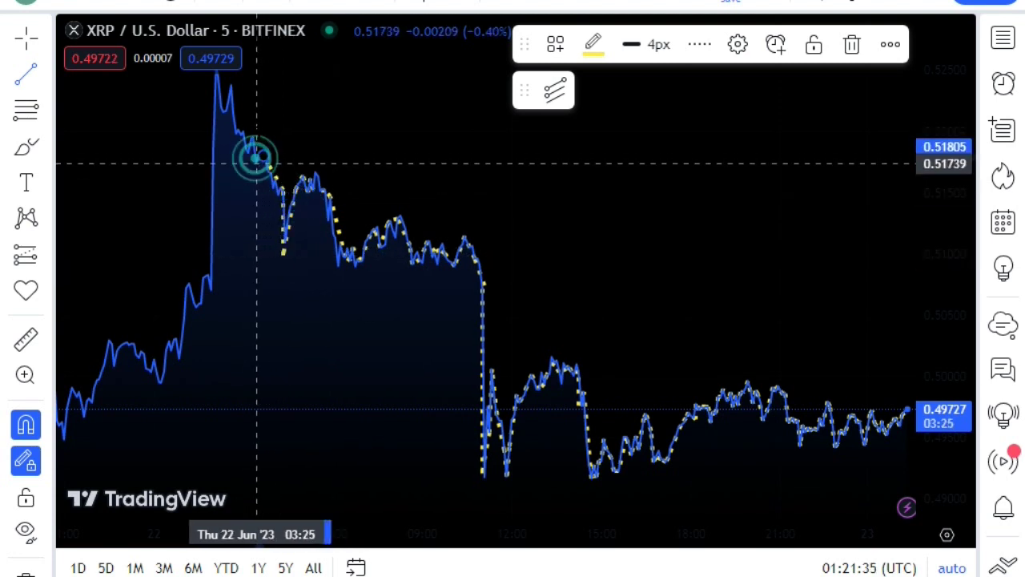
left_click(249, 156)
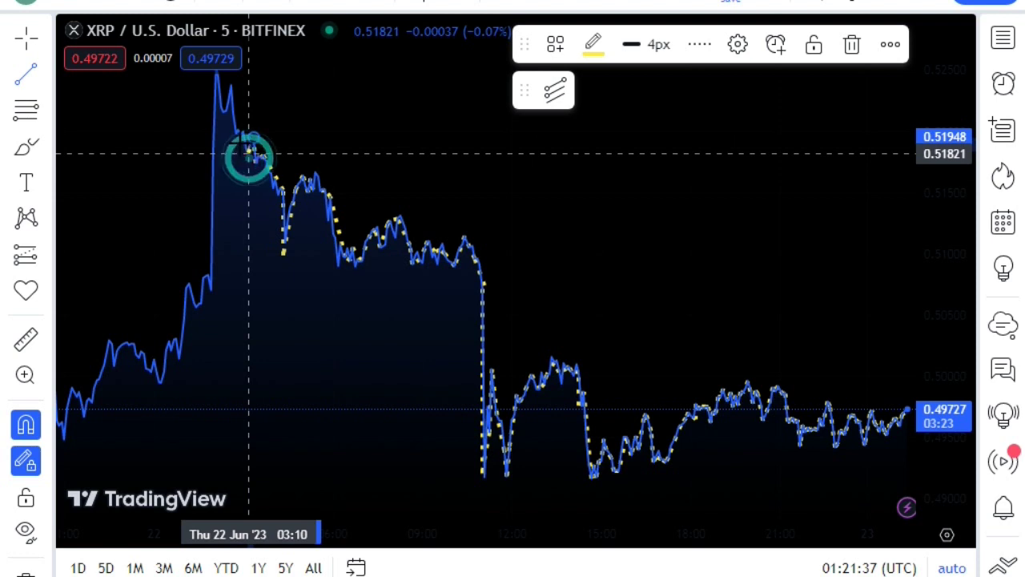
left_click(241, 136)
left_click(233, 75)
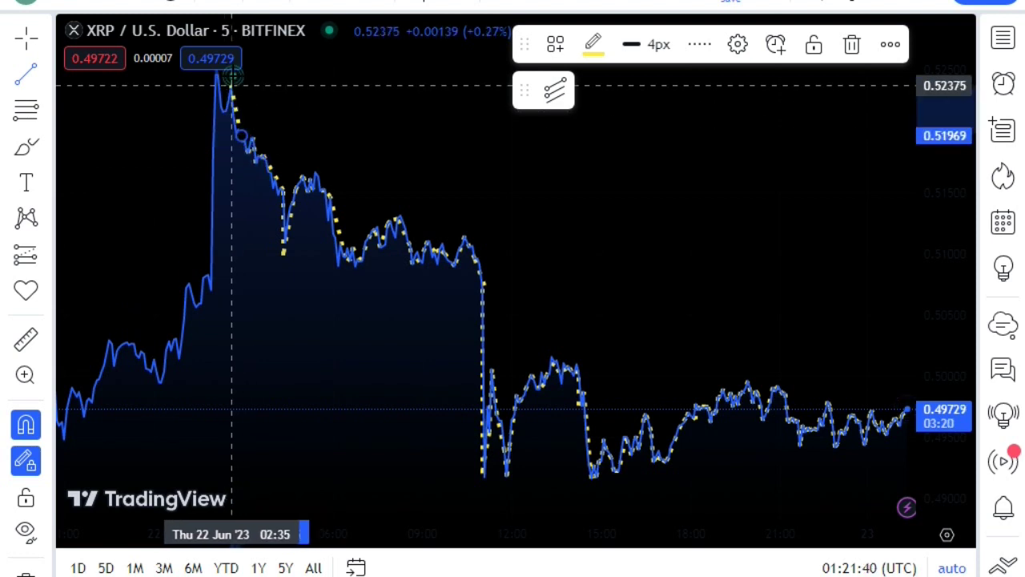
Continue the trace over the chart's highest peak, down the steep drop to 01:40 and back to 00:35 on 22 June
left_click(221, 121)
left_click(217, 78)
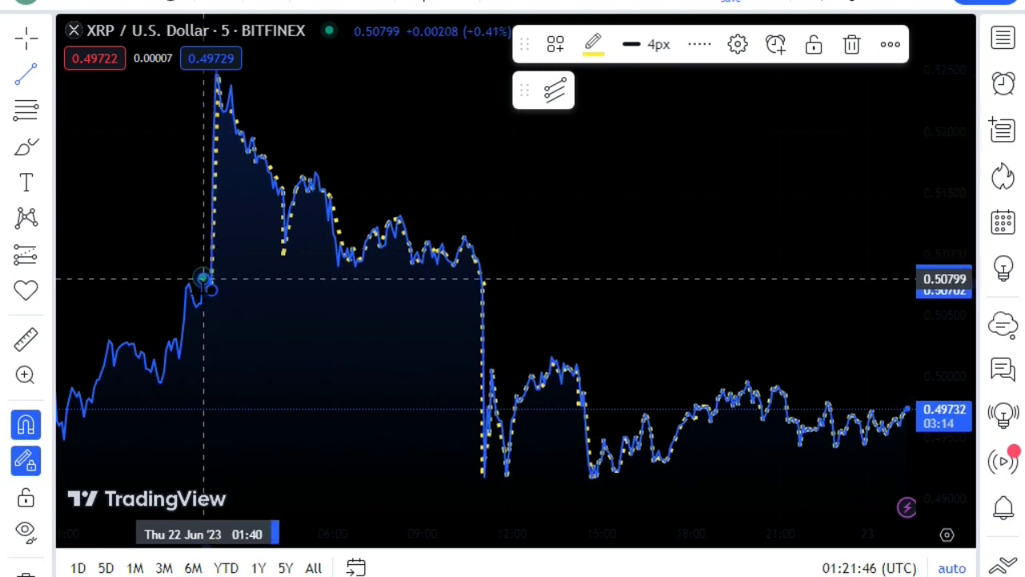
left_click(202, 303)
left_click(196, 307)
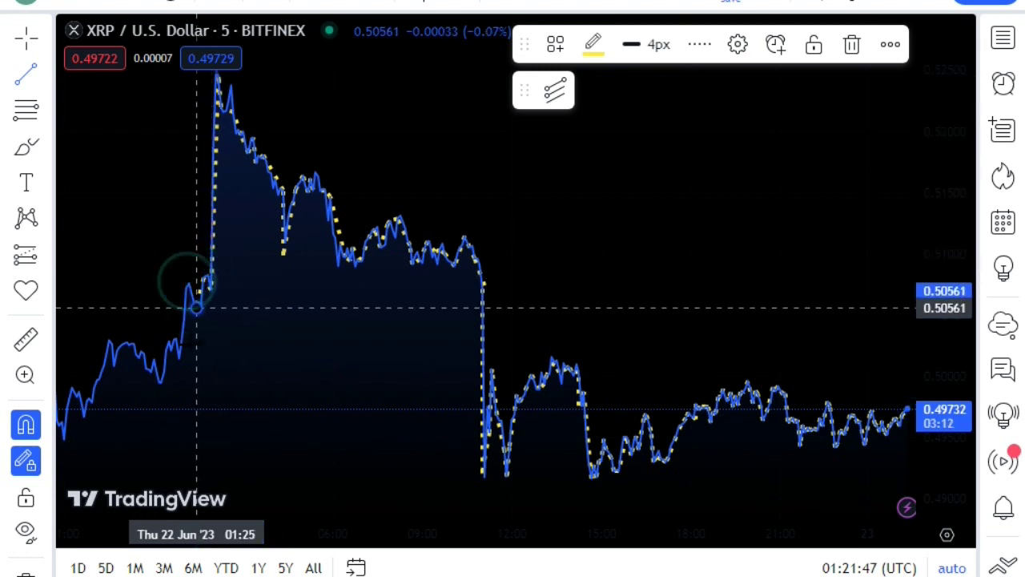
left_click(187, 288)
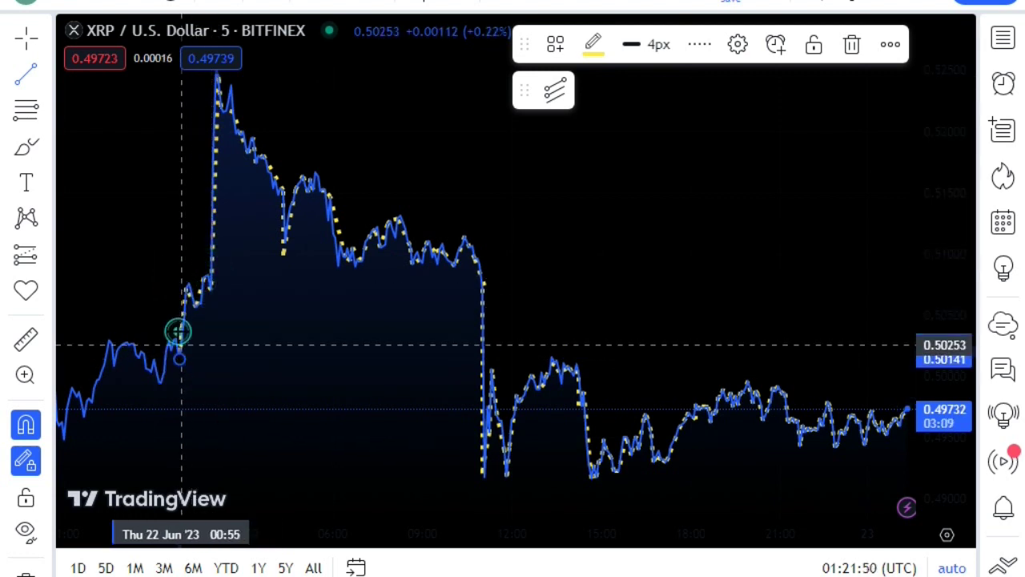
left_click(178, 357)
left_click(172, 338)
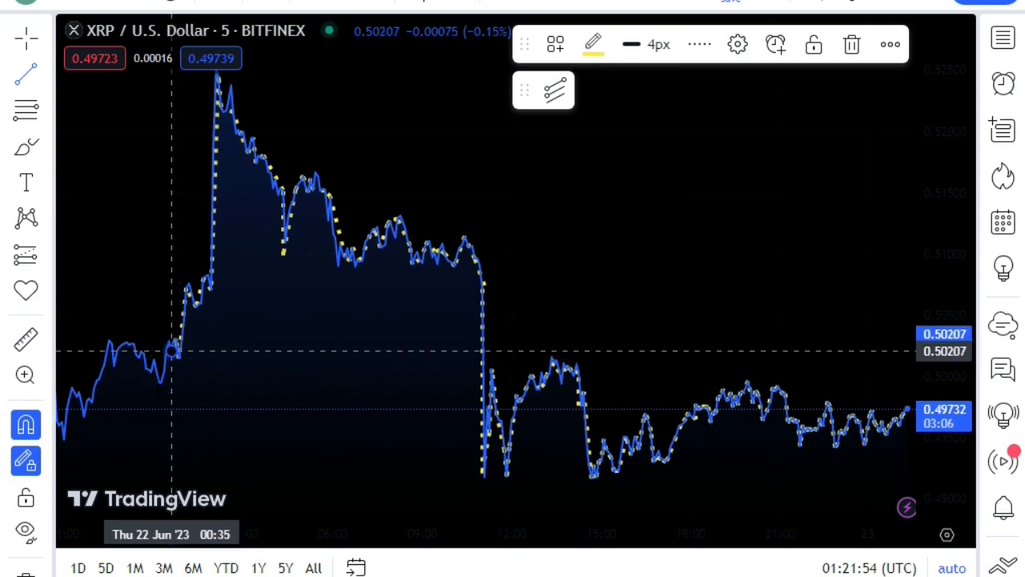
Trace the price line from 00:35 on 22 June through 23:45 and 22:50 back to 21:15 on 21 June
left_click(146, 369)
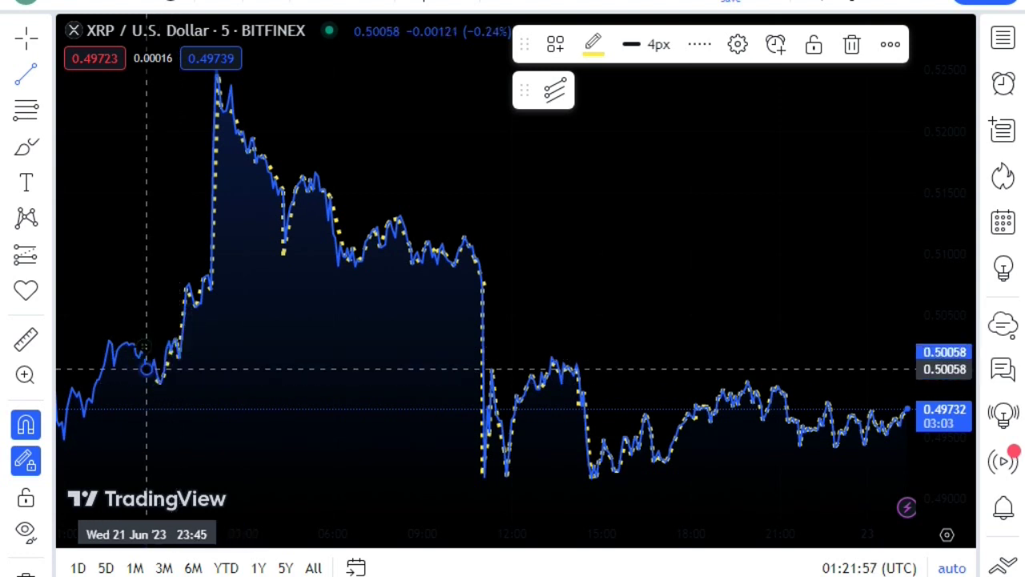
left_click(129, 343)
left_click(116, 368)
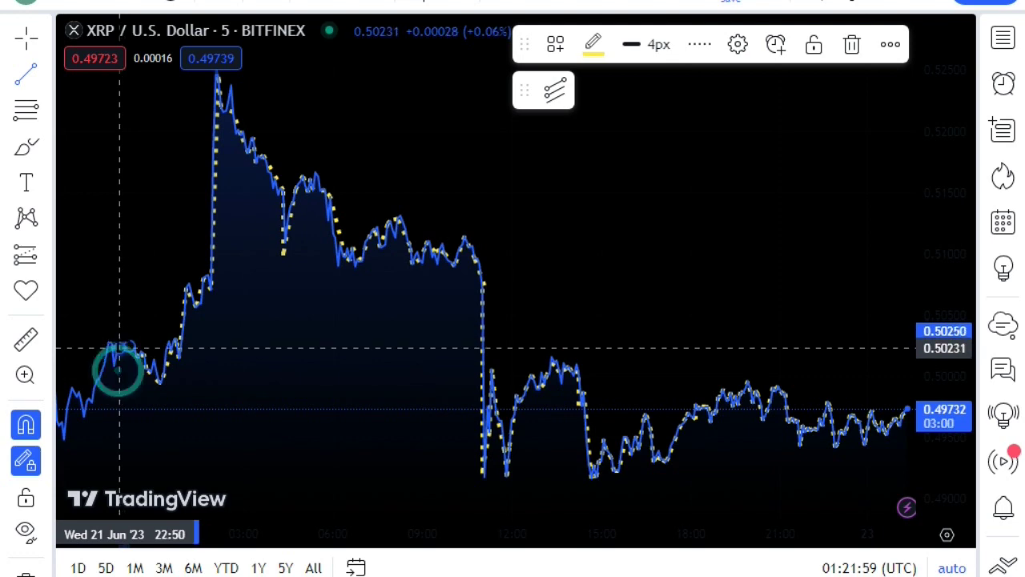
left_click(114, 343)
left_click(84, 416)
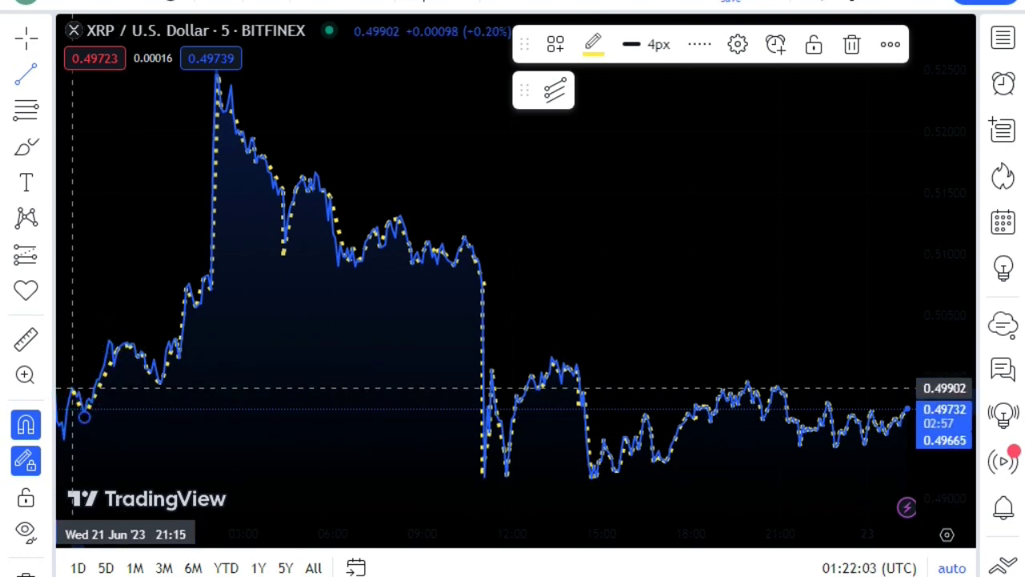
Extend the trend-line trace from 21:15 through 16:45 back to 15:30 on 21 June
scroll(370, 368, "down", 5)
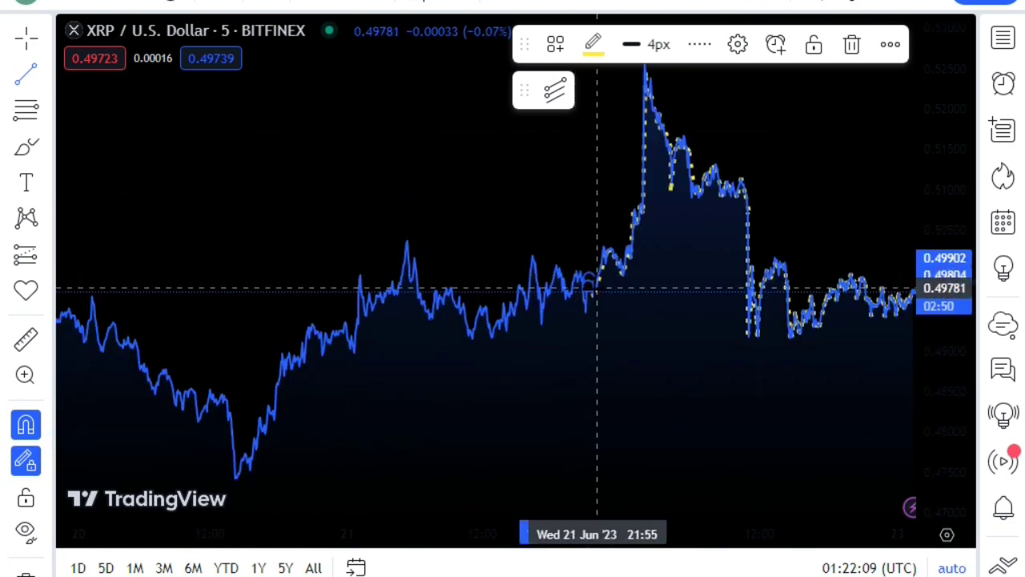
left_click(577, 275)
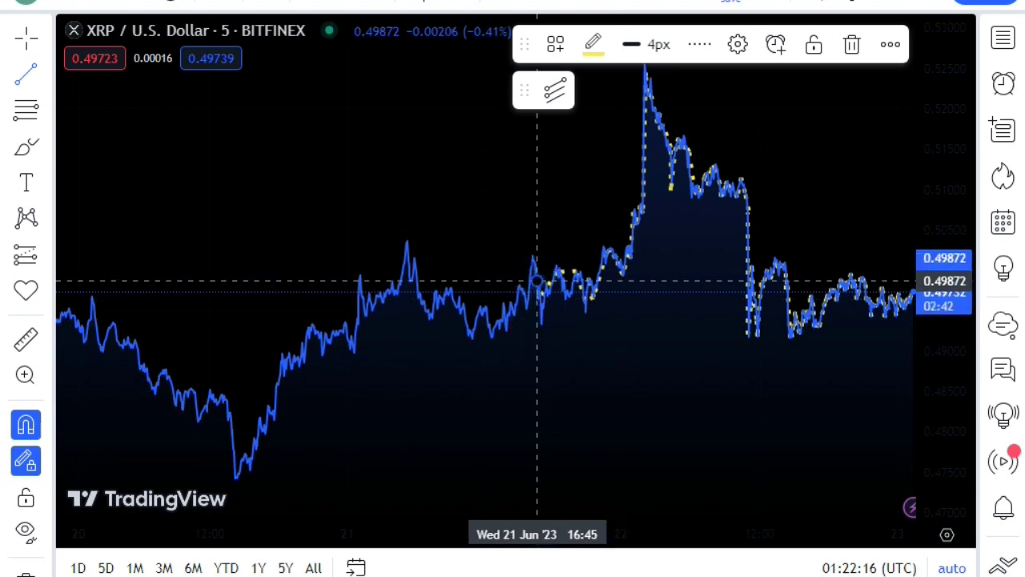
left_click(524, 311)
left_click(523, 312)
left_click(523, 281)
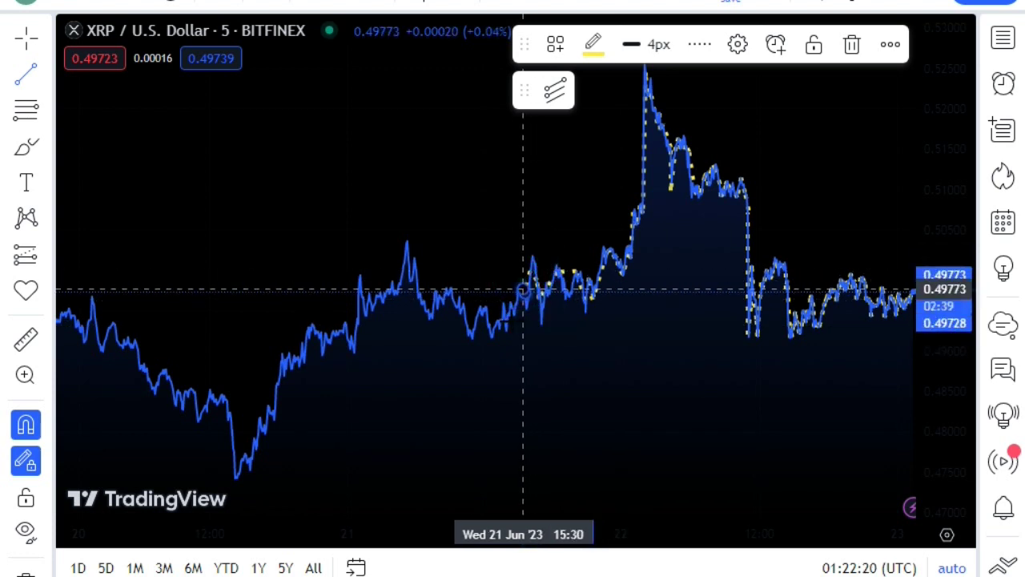
Trace the price line from 15:30 through 13:55 and the 12:50 low back to 11:15 on 21 June
left_click(510, 319)
left_click(503, 305)
left_click(501, 332)
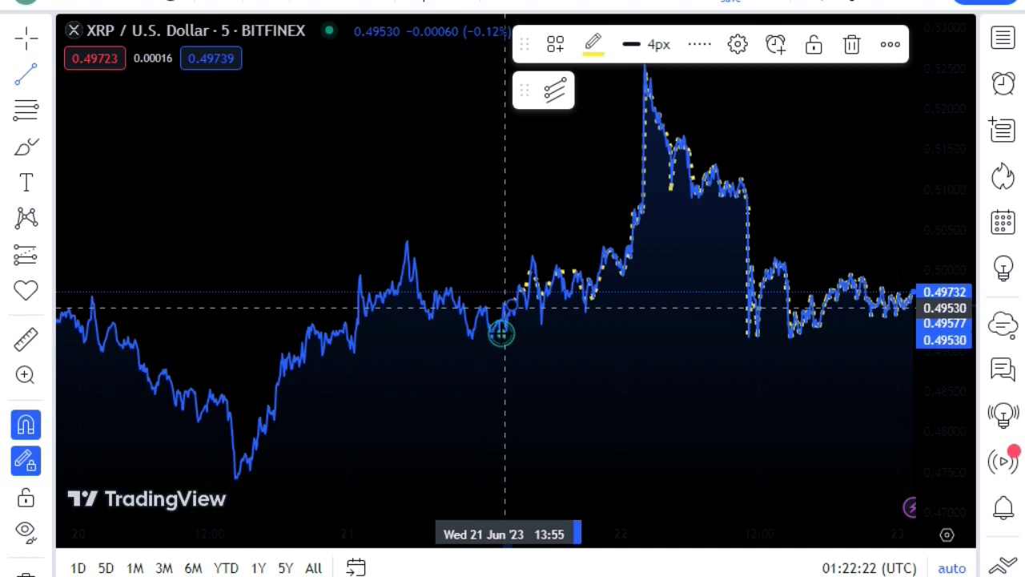
left_click(498, 319)
left_click(492, 344)
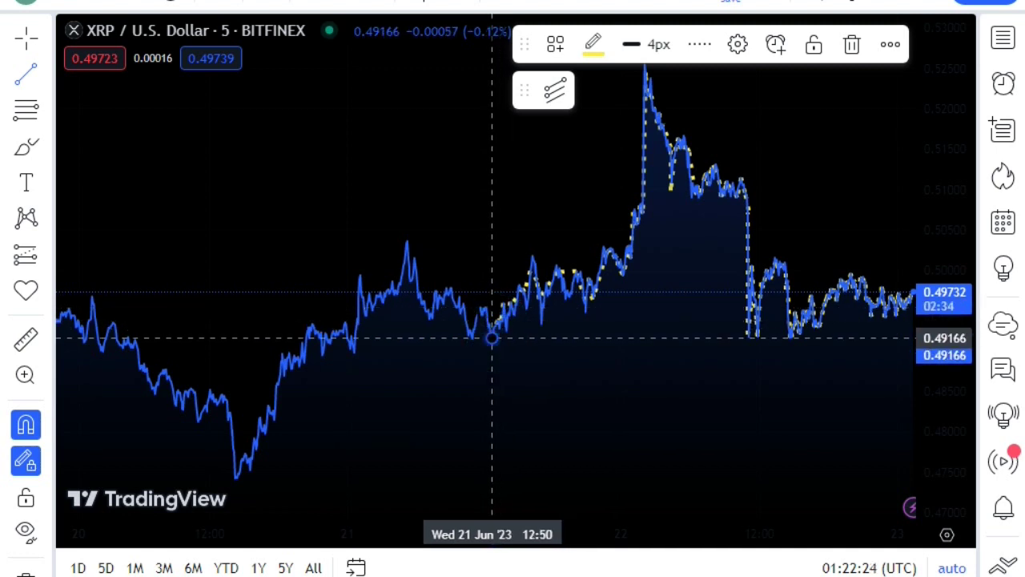
left_click(479, 314)
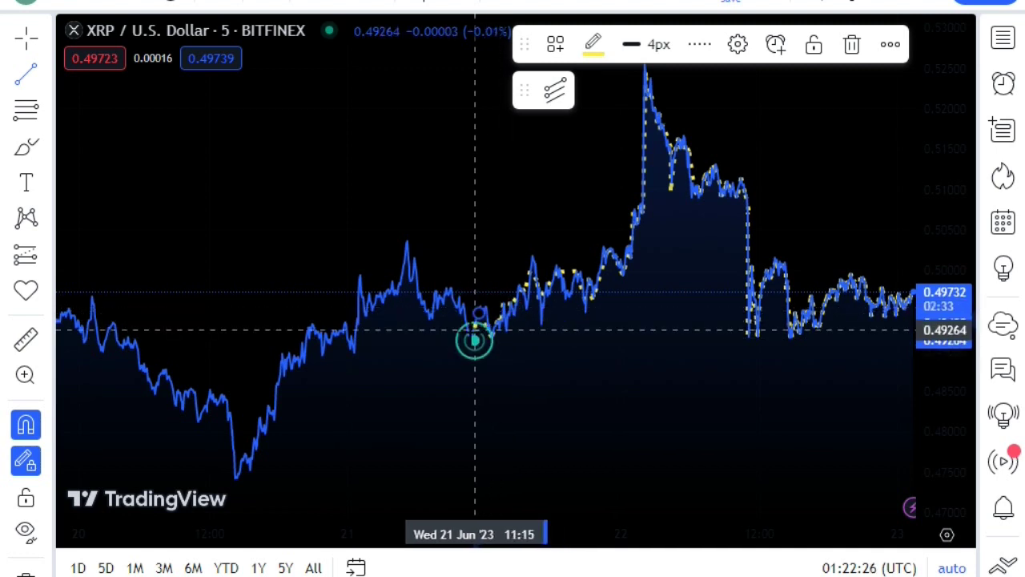
Continue the trace from 11:15 through 07:50, over the tall peak between 05:40 and 04:35, to 01:35 on 21 June
left_click(453, 297)
left_click(438, 298)
left_click(430, 316)
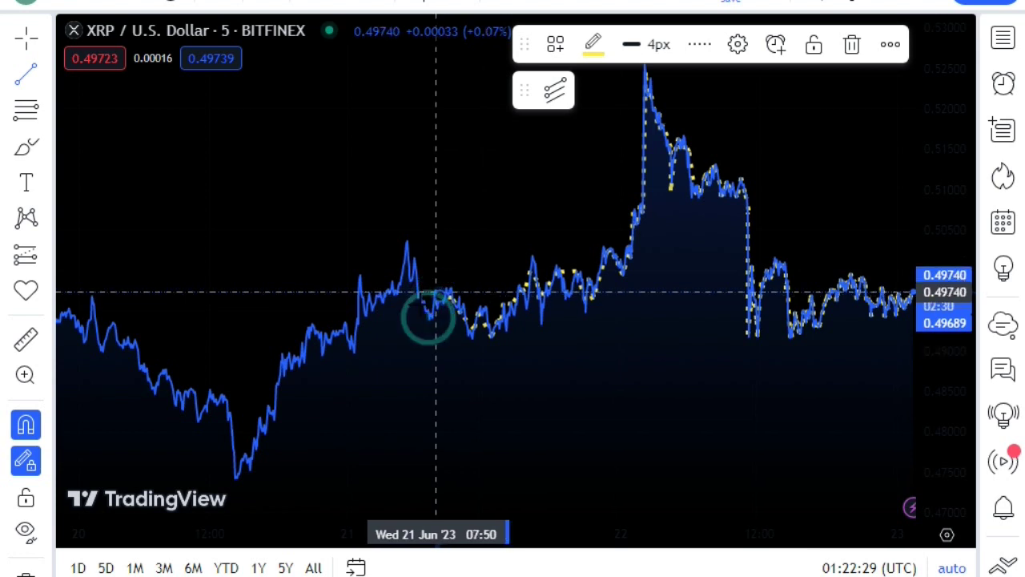
left_click(411, 258)
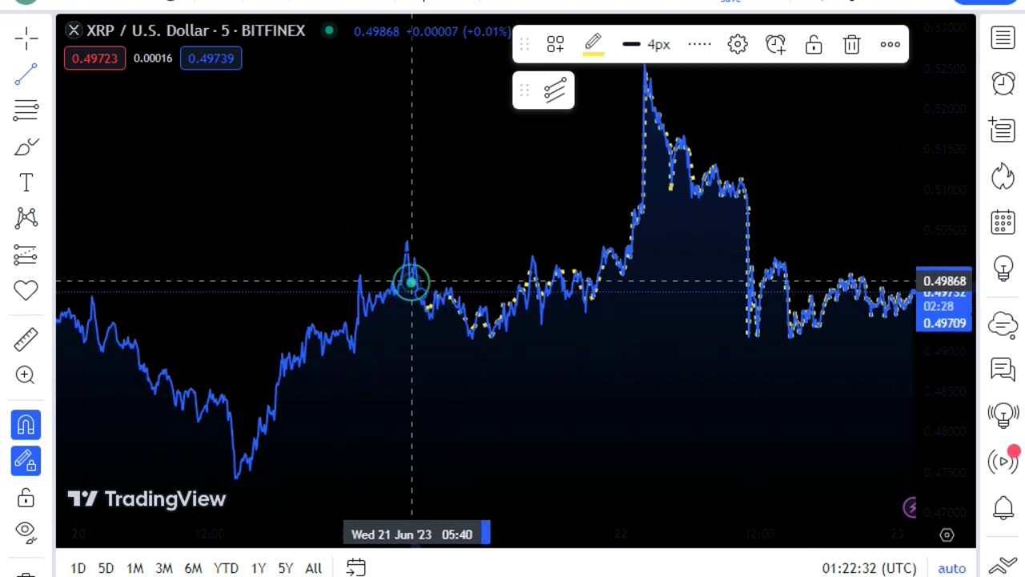
left_click(399, 295)
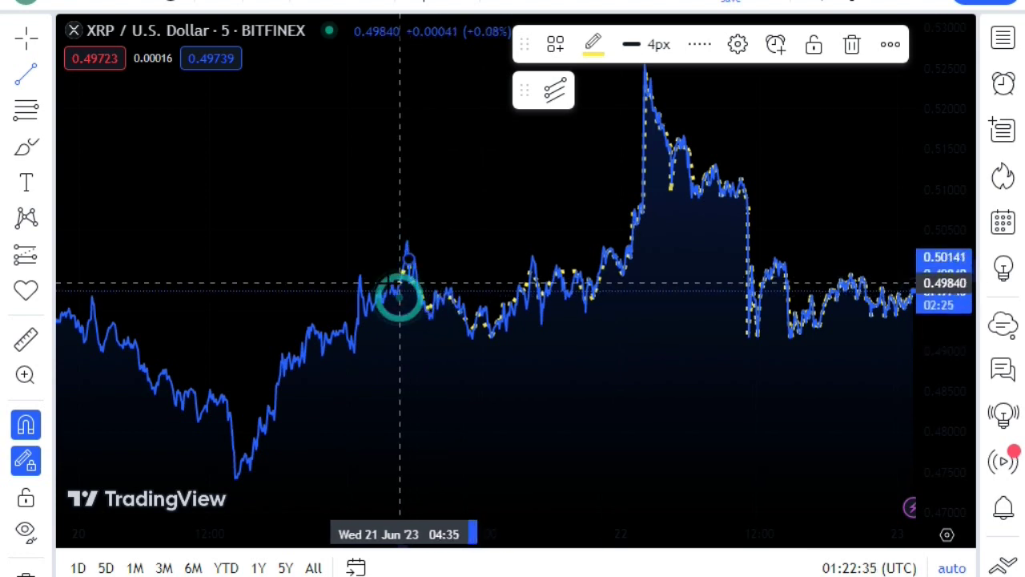
left_click(379, 303)
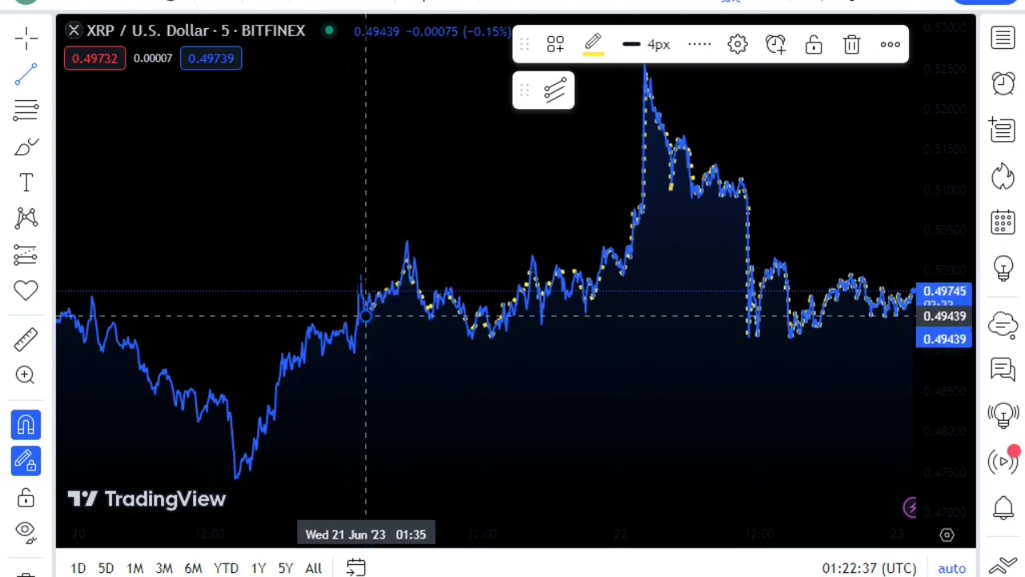
Trace the price line from 01:35 on 21 June over the adjacent spike and back to 19:35 on 20 June
left_click(359, 282)
left_click(350, 348)
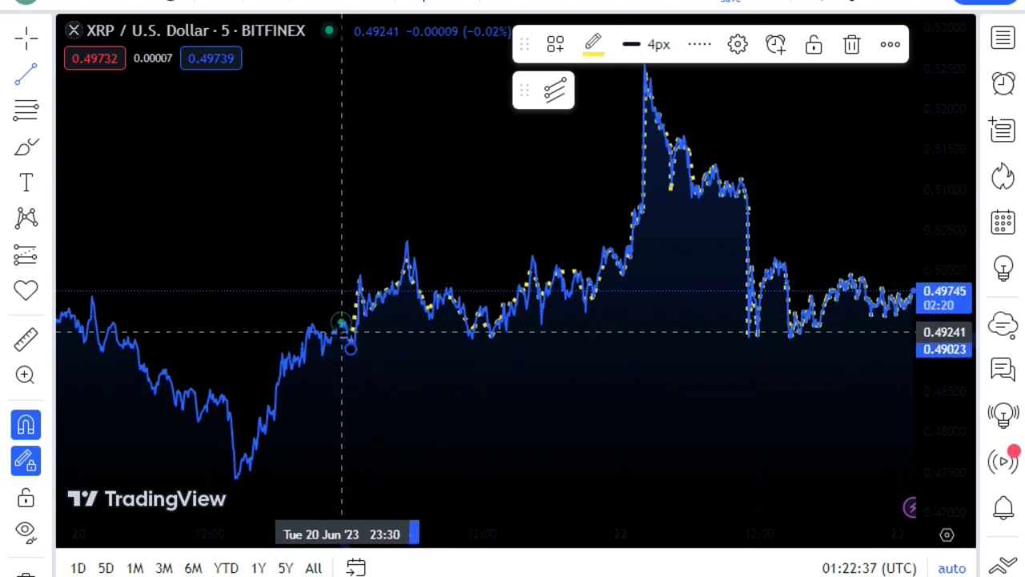
left_click(332, 332)
left_click(325, 346)
left_click(313, 325)
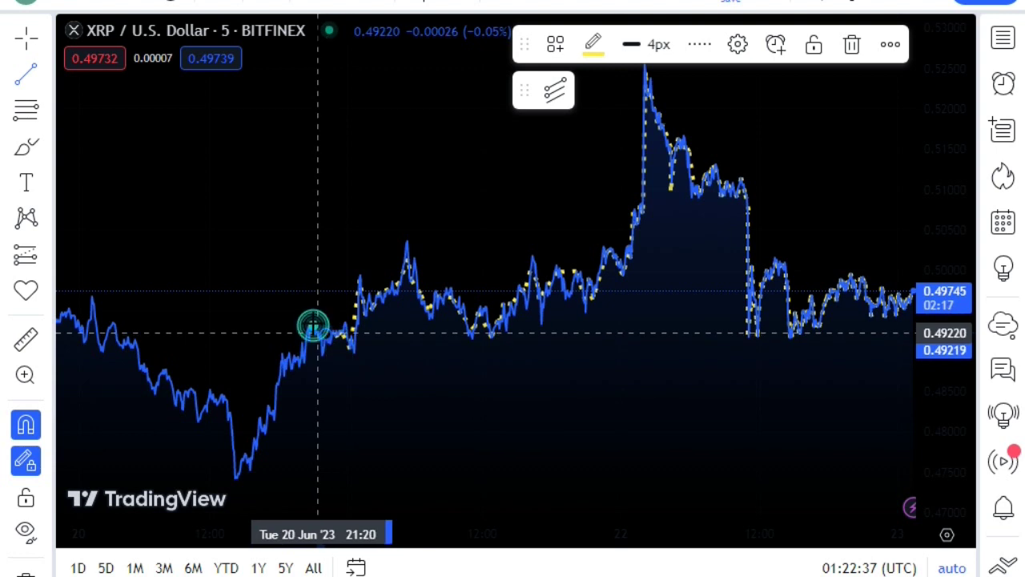
left_click(299, 364)
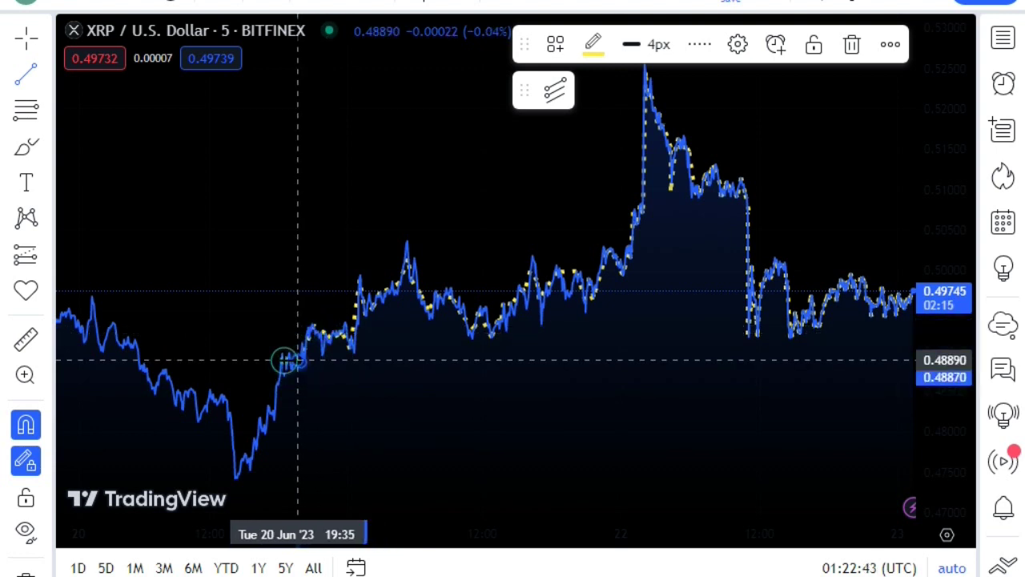
Extend the trend-line trace from 19:35 down through 15:45 and the deepest low, then up to 12:35 on 20 June
left_click(282, 360)
left_click(281, 382)
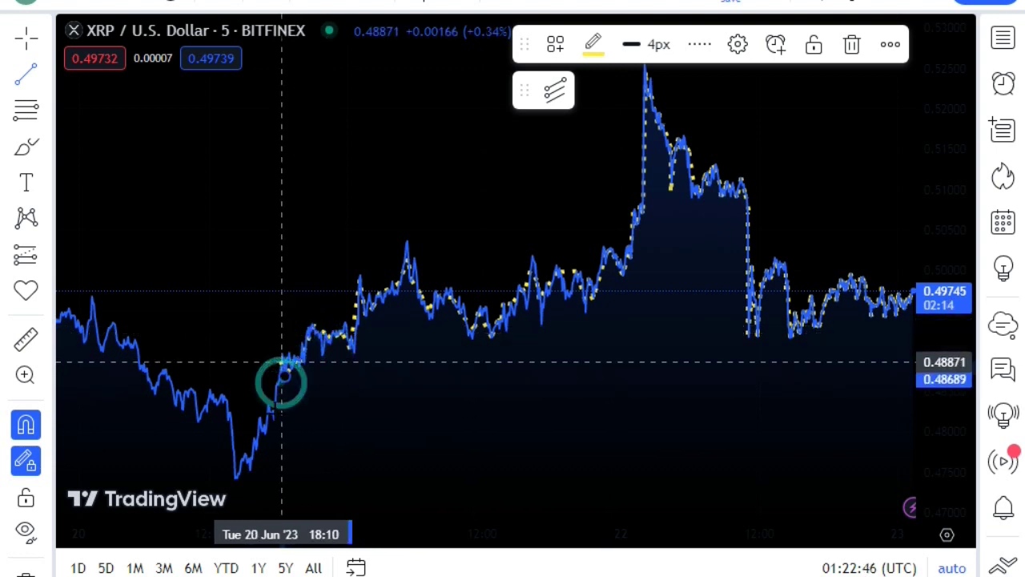
left_click(263, 430)
left_click(256, 455)
left_click(250, 463)
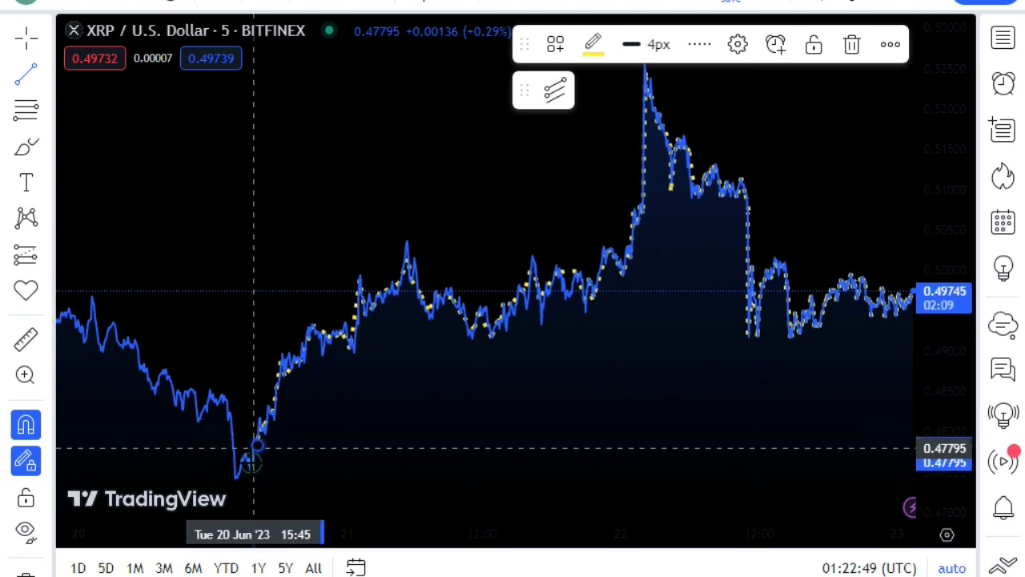
left_click(251, 459)
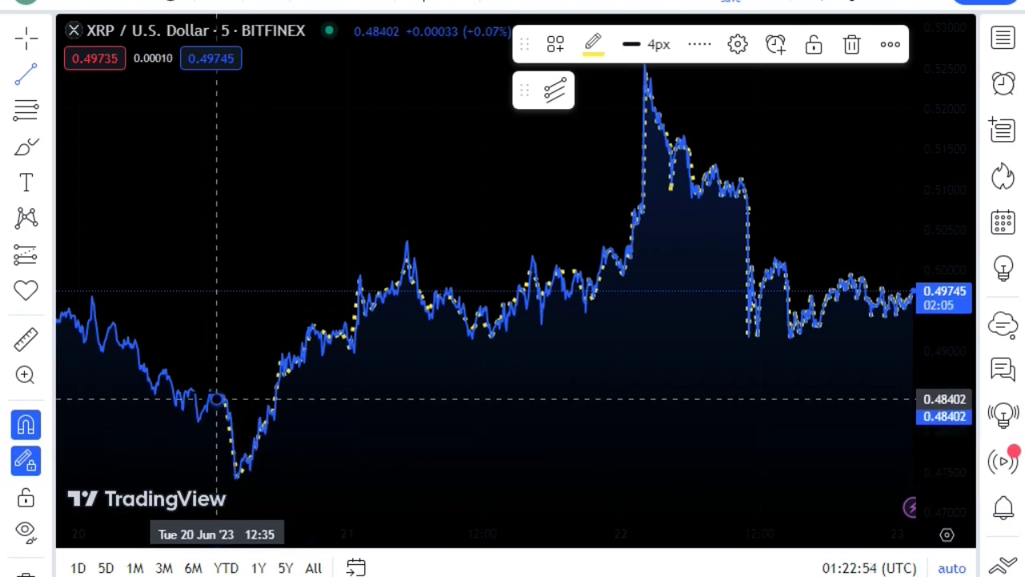
Continue the trend-line trace of the price line from 12:35 through the 10:45 dip back to 09:45 on 20 June
left_click(203, 392)
left_click(197, 416)
left_click(190, 382)
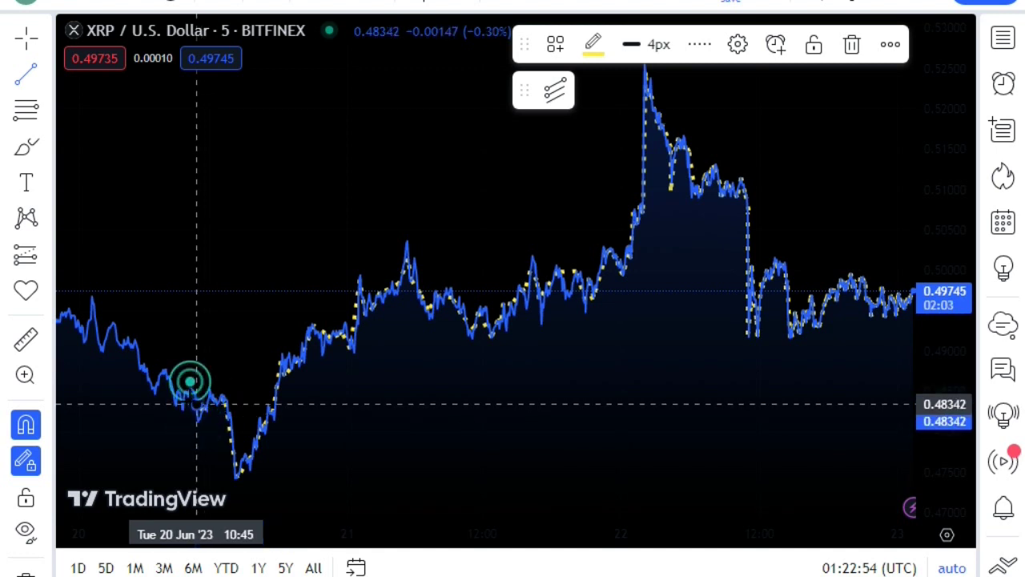
left_click(189, 402)
left_click(184, 390)
left_click(187, 385)
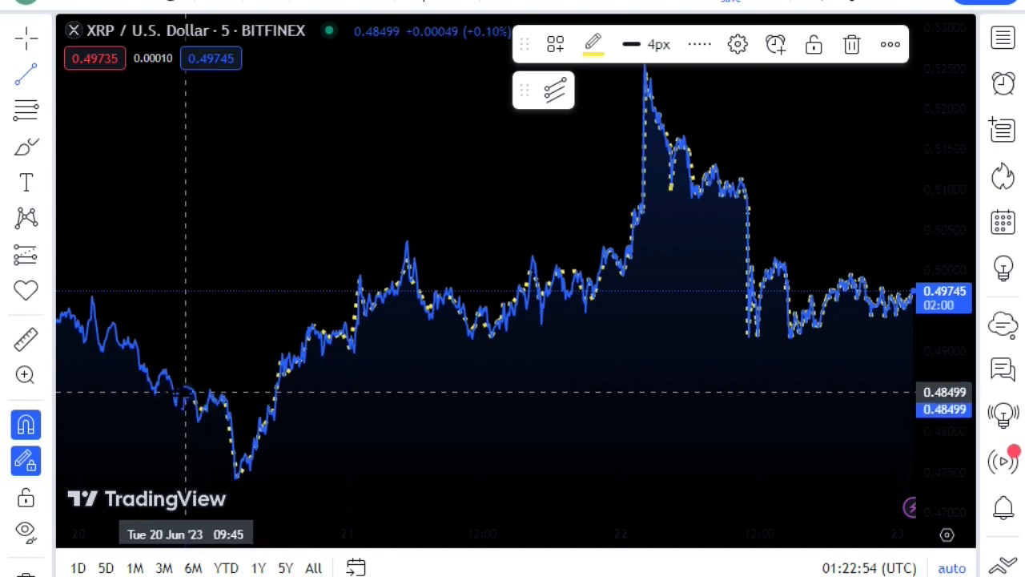
Trace the rising price line from 09:45 through 06:25 back to 04:25 on 20 June
left_click(180, 390)
left_click(179, 401)
left_click(169, 370)
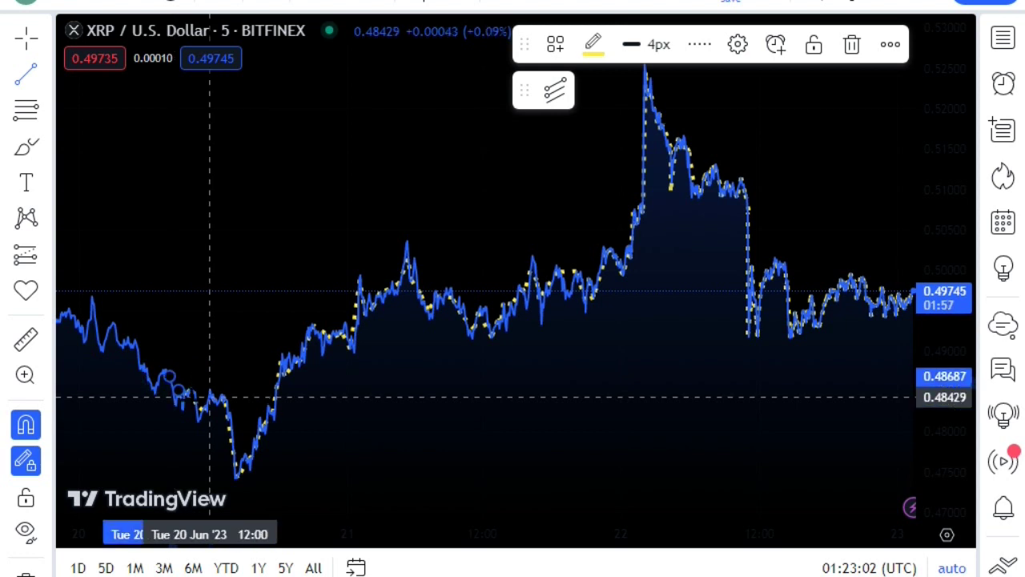
left_click(165, 369)
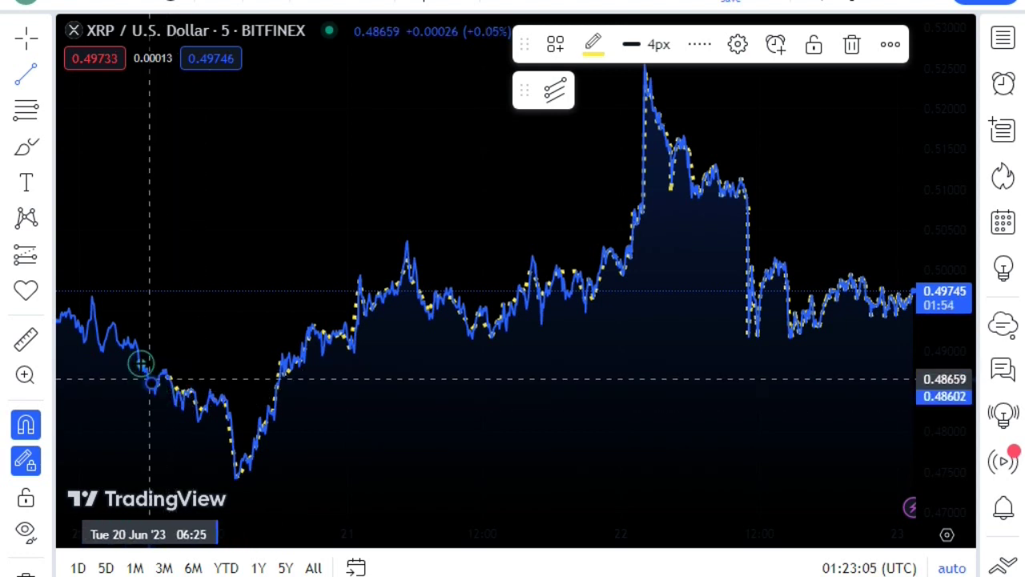
left_click(141, 362)
left_click(126, 338)
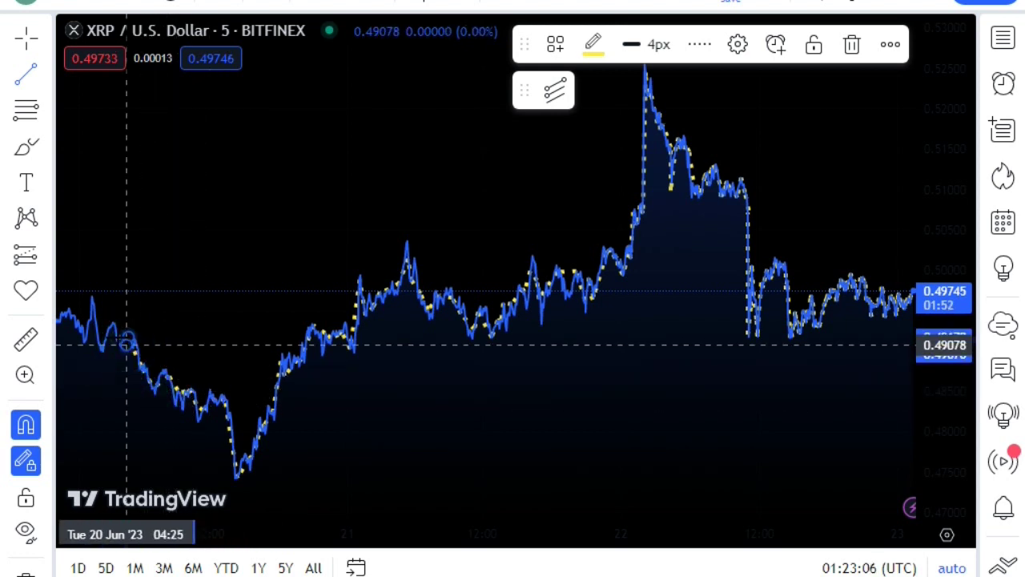
Extend the trace from 04:25 through 03:10 and 00:50 on 20 June back to 23:05 on 19 June
left_click(114, 327)
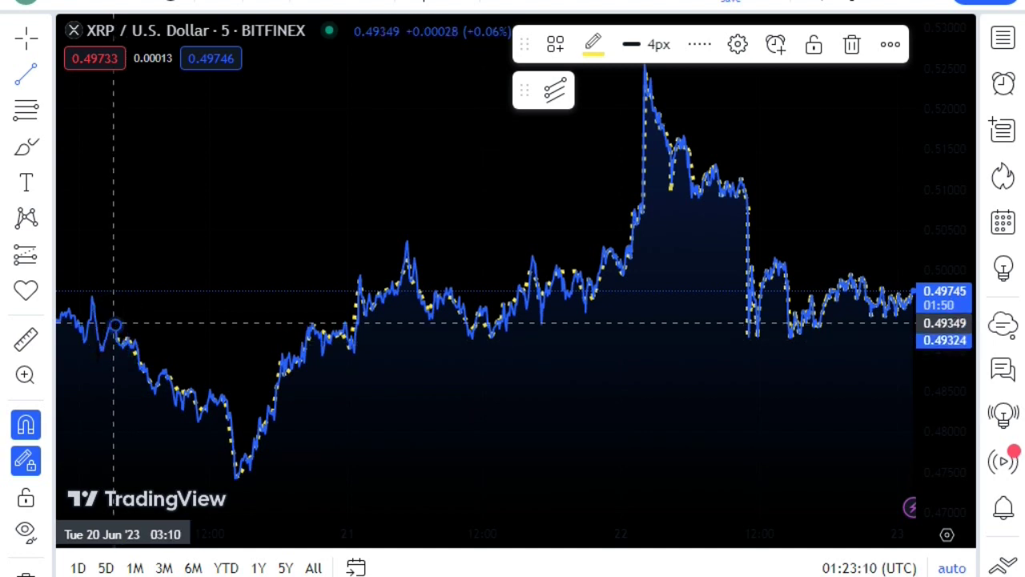
left_click(99, 352)
left_click(87, 339)
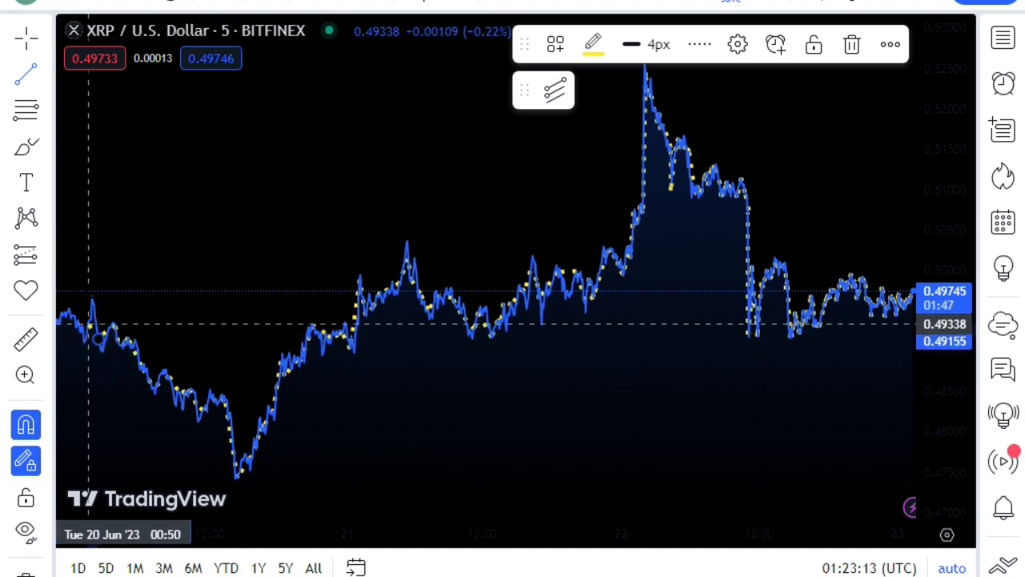
left_click(89, 324)
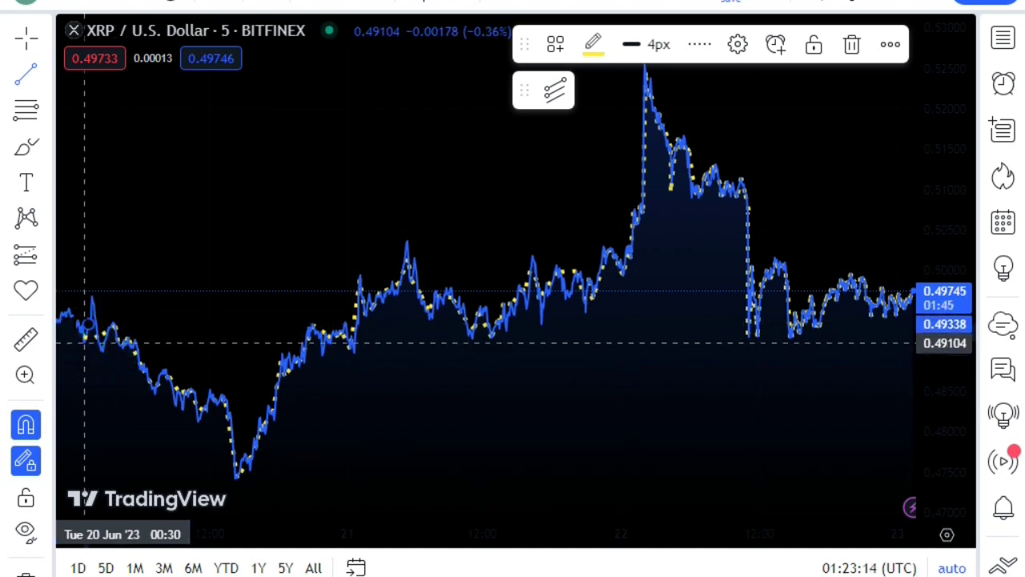
left_click(73, 317)
left_click(70, 311)
Examine how closely the dotted yellow trace follows the price line from 19 June to the latest price
scroll(405, 287, "up", 15)
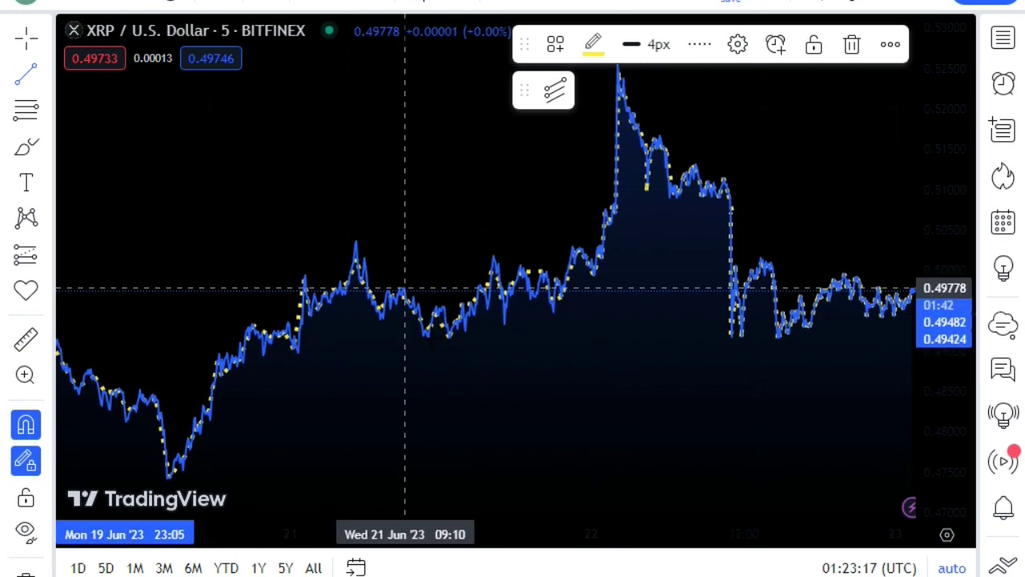
scroll(416, 325, "down", 5)
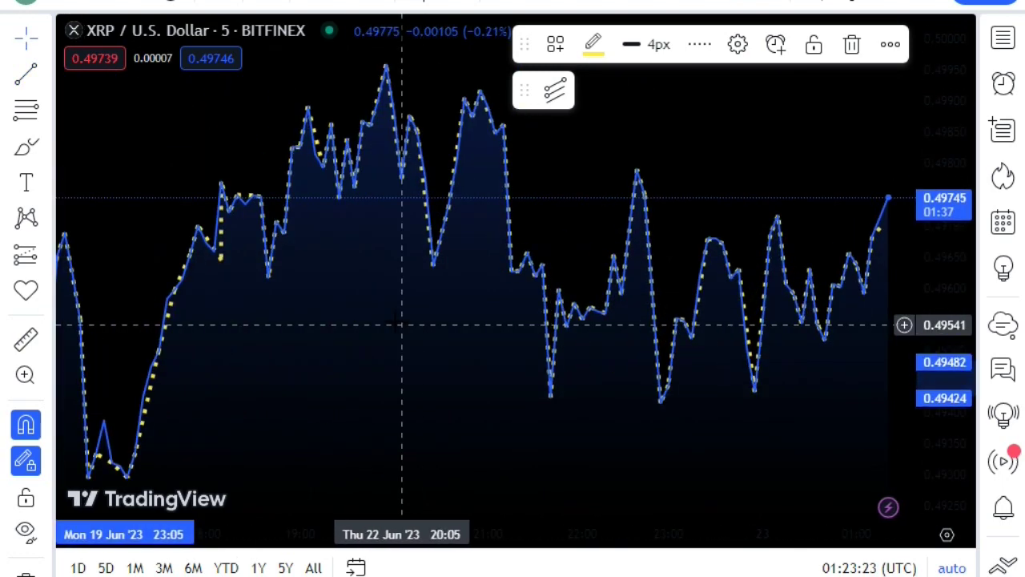
scroll(468, 284, "down", 5)
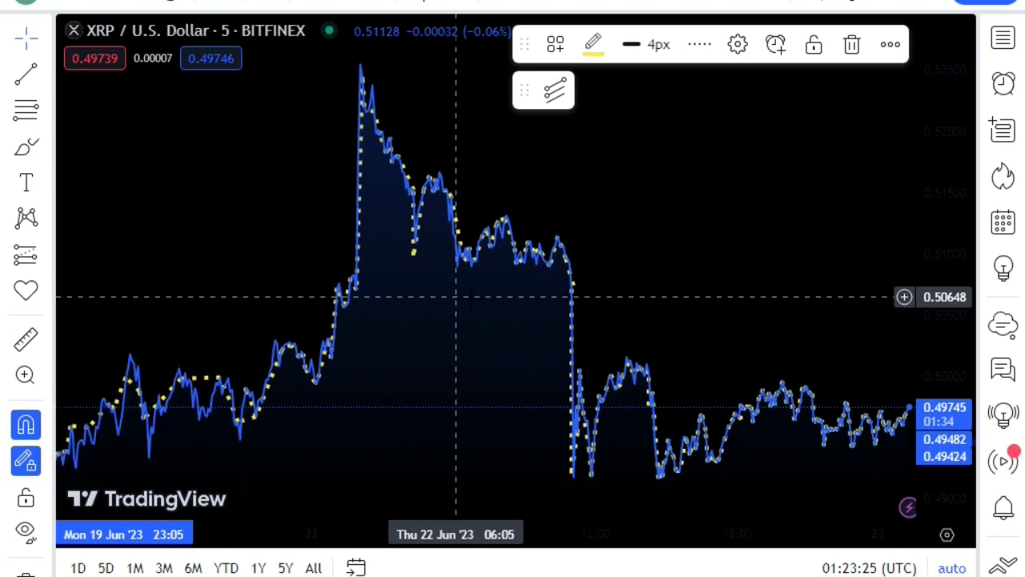
scroll(496, 348, "down", 5)
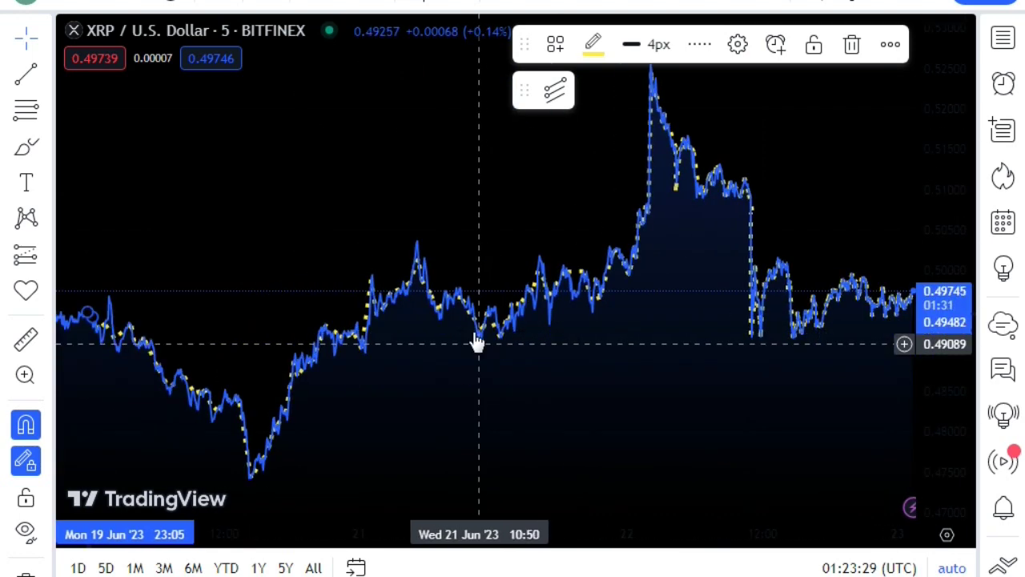
scroll(516, 368, "up", 3)
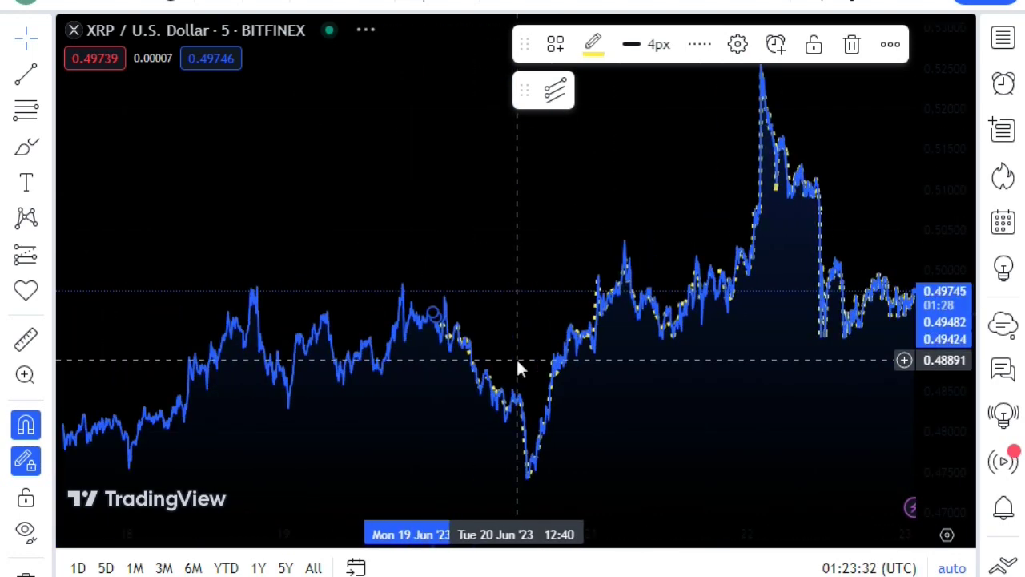
scroll(514, 359, "up", 4)
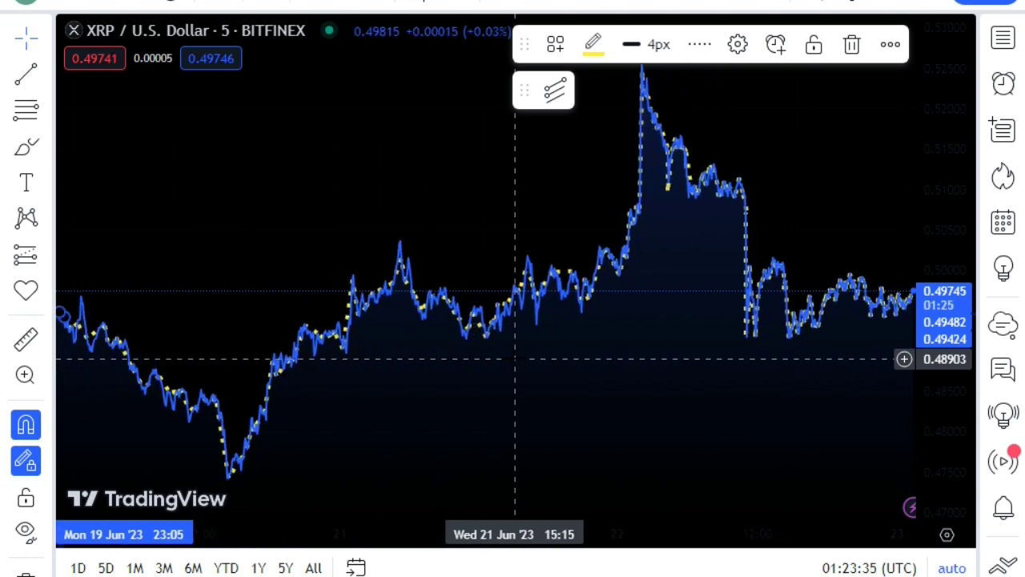
scroll(516, 367, "up", 4)
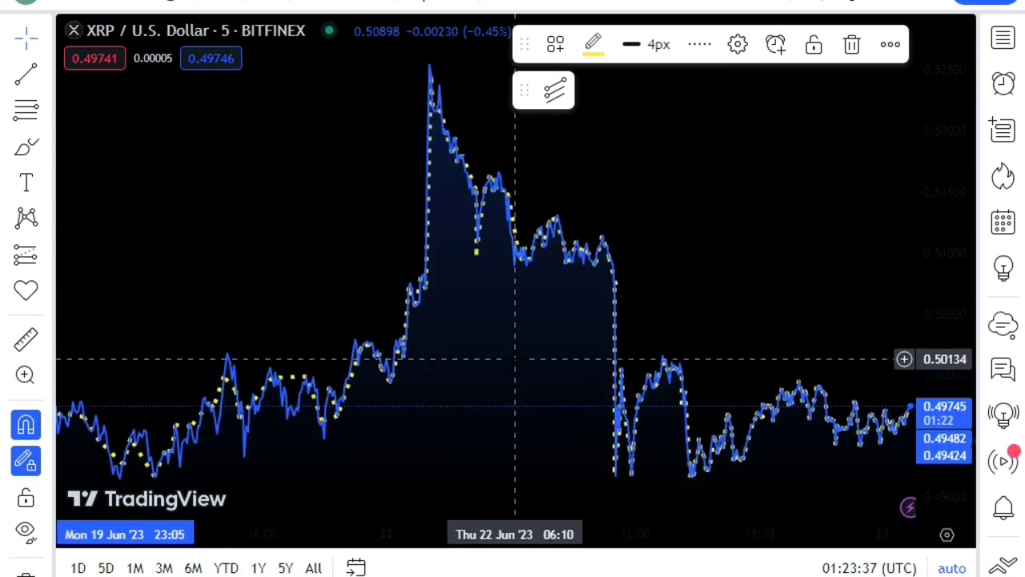
scroll(515, 359, "up", 5)
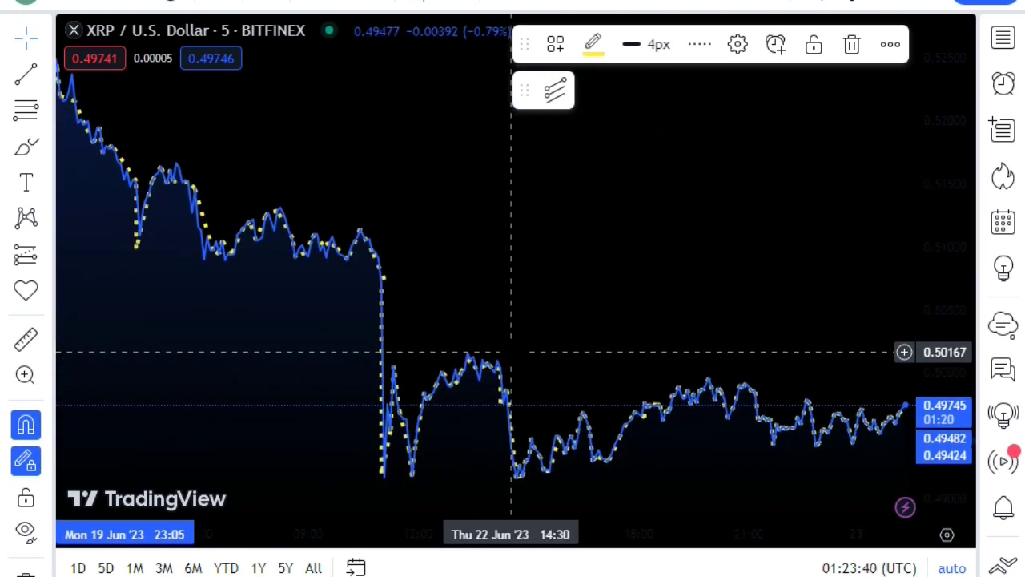
scroll(511, 351, "up", 5)
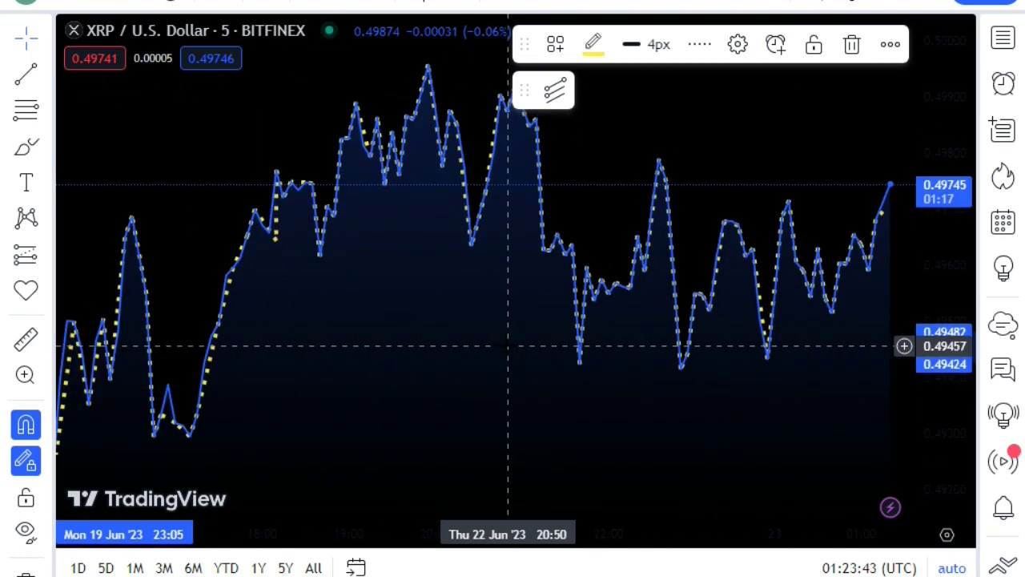
With the Highlighter, paint over the price line from the latest price on 23 June back to 21:45 on 22 June
left_click(43, 152)
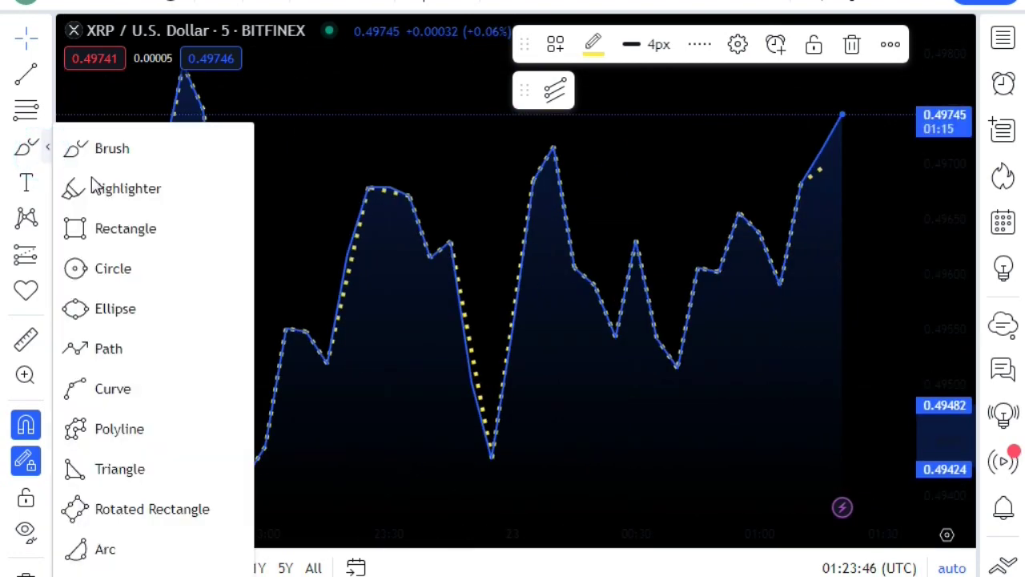
left_click(94, 186)
mouse_move(841, 115)
left_mouse_down()
mouse_move(801, 184)
mouse_move(780, 286)
mouse_move(739, 211)
mouse_move(678, 368)
mouse_move(635, 241)
mouse_move(614, 336)
mouse_move(578, 280)
mouse_move(554, 146)
mouse_move(493, 443)
mouse_move(451, 242)
mouse_move(430, 254)
mouse_move(406, 194)
mouse_move(368, 187)
mouse_move(306, 331)
mouse_move(284, 332)
mouse_move(244, 478)
mouse_move(248, 360)
mouse_move(183, 65)
left_mouse_up()
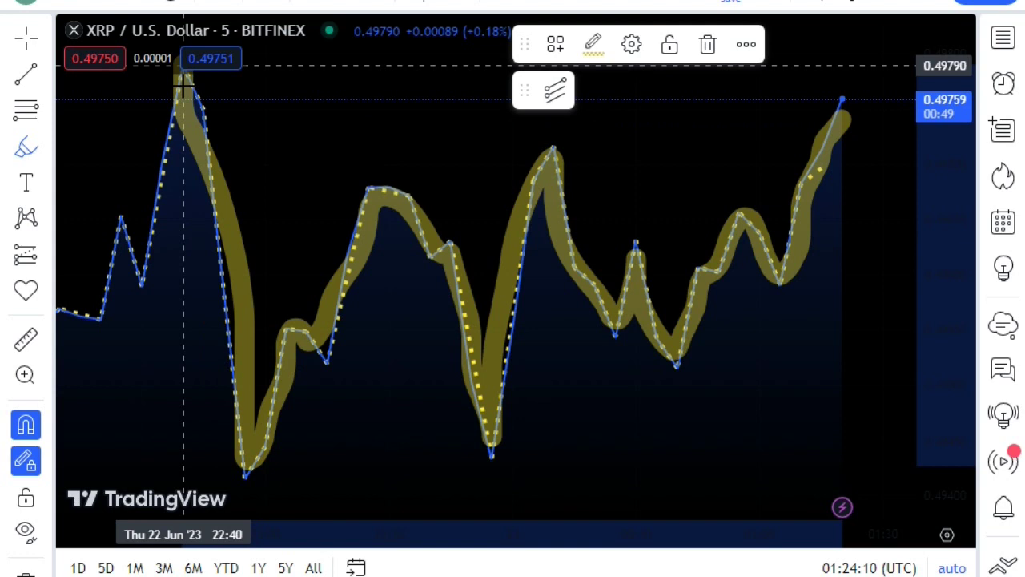
mouse_move(226, 392)
left_mouse_down()
mouse_move(222, 290)
mouse_move(183, 72)
mouse_move(138, 286)
mouse_move(120, 213)
mouse_move(100, 320)
left_mouse_up()
scroll(512, 344, "down", 5)
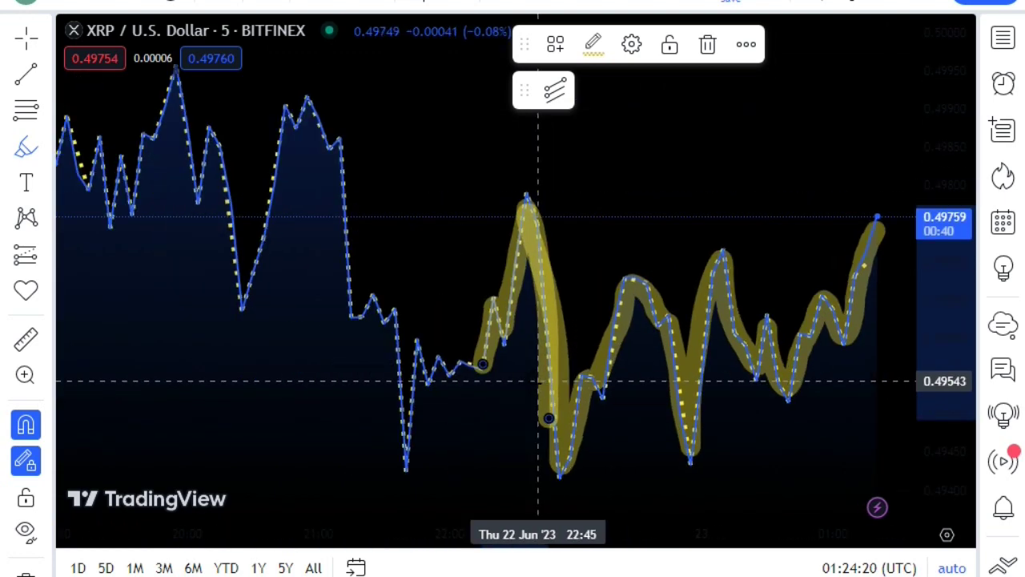
mouse_move(519, 365)
left_mouse_down()
mouse_move(506, 359)
mouse_move(497, 376)
mouse_move(486, 356)
left_mouse_up()
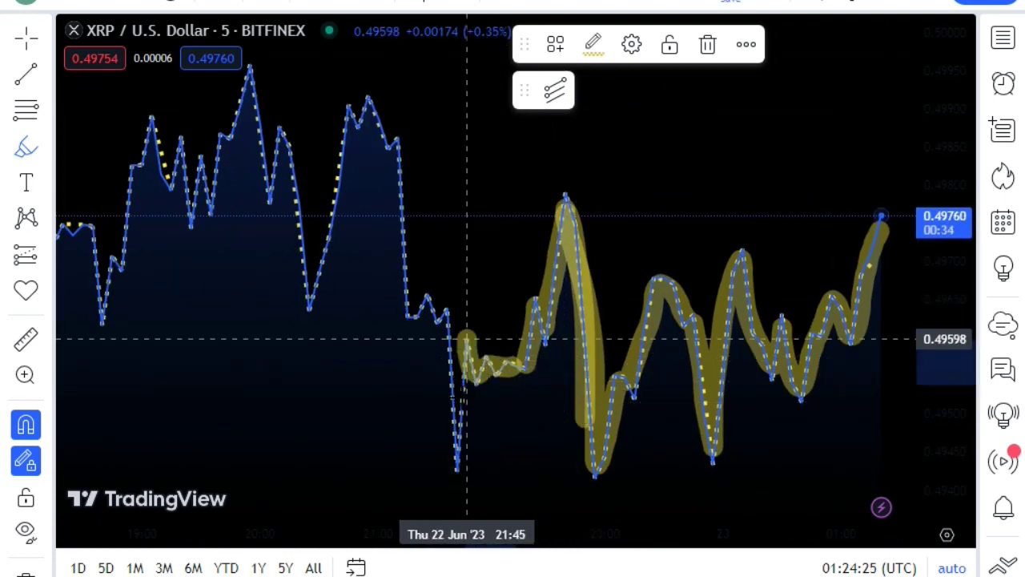
Continue highlighting the price line from 21:45 back through the steep drop to about 04:40 on 22 June
mouse_move(467, 339)
left_mouse_down()
mouse_move(445, 448)
mouse_move(447, 308)
mouse_move(426, 294)
mouse_move(405, 313)
mouse_move(398, 138)
mouse_move(389, 146)
mouse_move(368, 96)
mouse_move(354, 126)
mouse_move(349, 105)
mouse_move(306, 306)
mouse_move(280, 128)
mouse_move(273, 201)
mouse_move(250, 64)
mouse_move(202, 214)
mouse_move(191, 142)
mouse_move(153, 115)
mouse_move(102, 325)
mouse_move(90, 231)
mouse_move(58, 221)
left_mouse_up()
scroll(516, 176, "down", 3)
scroll(517, 176, "down", 3)
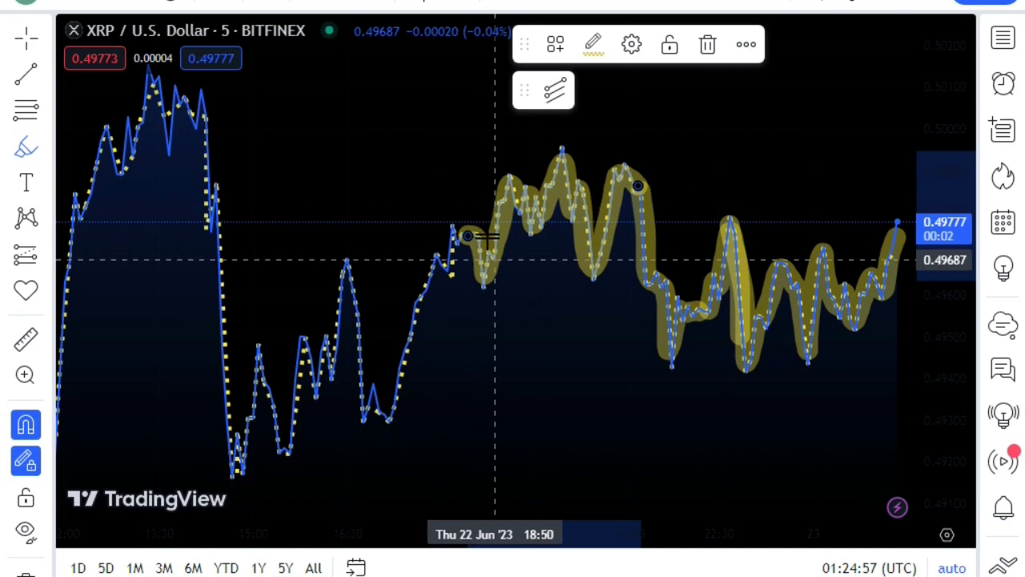
mouse_move(474, 235)
left_mouse_down()
mouse_move(442, 264)
mouse_move(386, 414)
mouse_move(375, 384)
mouse_move(369, 406)
mouse_move(348, 258)
mouse_move(332, 380)
mouse_move(326, 334)
mouse_move(315, 400)
mouse_move(312, 359)
mouse_move(293, 380)
mouse_move(284, 449)
mouse_move(269, 389)
mouse_move(263, 424)
mouse_move(238, 433)
mouse_move(232, 479)
mouse_move(201, 89)
mouse_move(181, 101)
mouse_move(175, 85)
mouse_move(169, 156)
mouse_move(149, 66)
mouse_move(132, 165)
mouse_move(123, 176)
mouse_move(112, 150)
mouse_move(61, 283)
left_mouse_up()
scroll(348, 276, "down", 3)
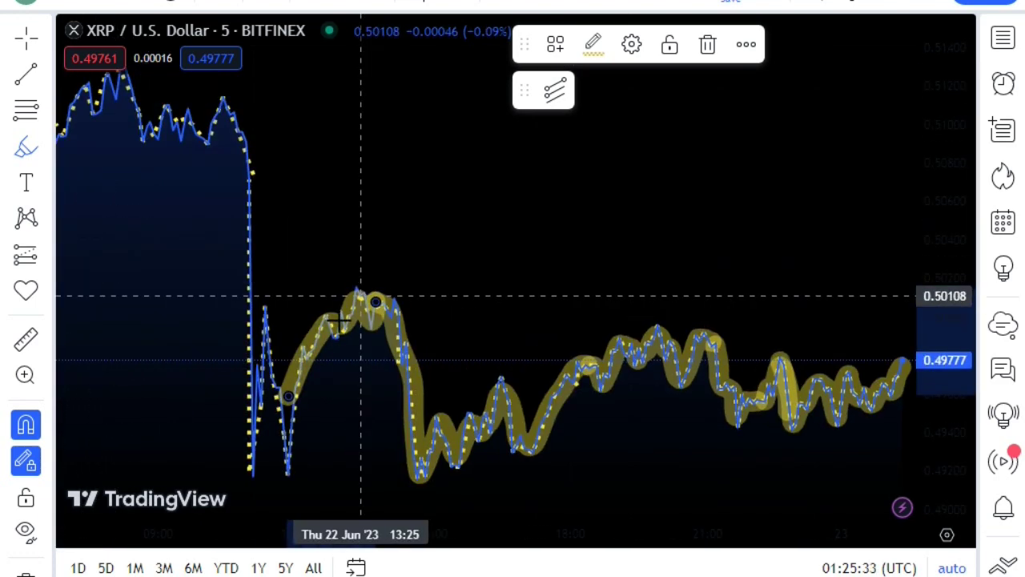
mouse_move(355, 437)
left_mouse_down()
mouse_move(350, 473)
mouse_move(320, 339)
mouse_move(316, 476)
mouse_move(324, 377)
mouse_move(307, 182)
mouse_move(241, 161)
mouse_move(230, 187)
mouse_move(217, 188)
mouse_move(211, 155)
mouse_move(185, 131)
mouse_move(192, 150)
mouse_move(143, 183)
left_mouse_up()
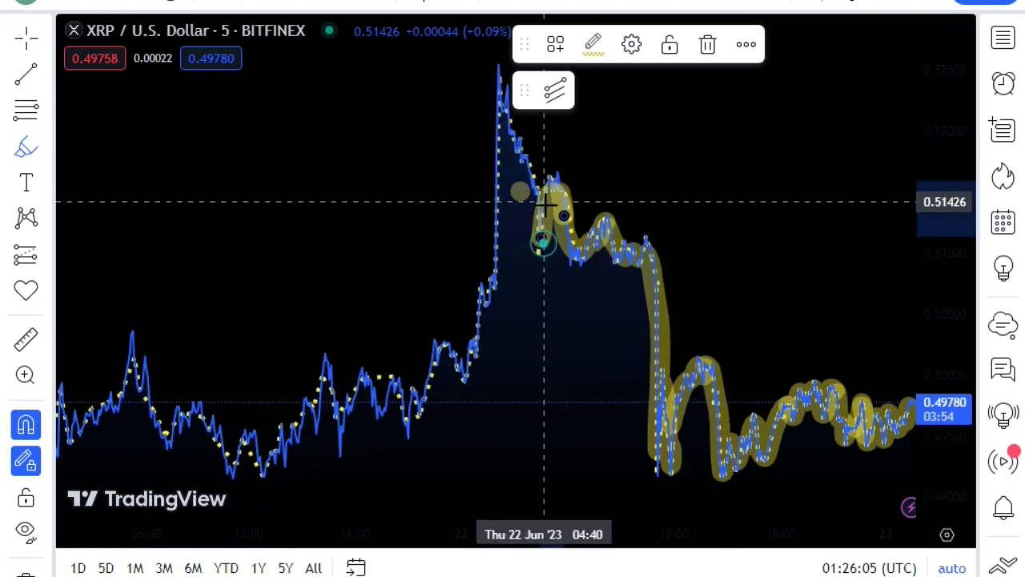
Highlight the price line from 04:40 on 22 June over the tallest peak and back through 20 June's deepest low to early 17 June
mouse_move(542, 201)
left_mouse_down()
mouse_move(498, 66)
mouse_move(494, 291)
mouse_move(494, 277)
mouse_move(464, 381)
mouse_move(441, 341)
mouse_move(422, 401)
mouse_move(409, 407)
mouse_move(402, 390)
mouse_move(388, 392)
mouse_move(383, 414)
mouse_move(367, 366)
mouse_move(344, 430)
mouse_move(327, 360)
mouse_move(316, 417)
mouse_move(311, 403)
mouse_move(264, 476)
mouse_move(255, 430)
mouse_move(231, 467)
mouse_move(221, 423)
mouse_move(196, 408)
mouse_move(168, 449)
mouse_move(132, 333)
mouse_move(125, 381)
mouse_move(51, 421)
left_mouse_up()
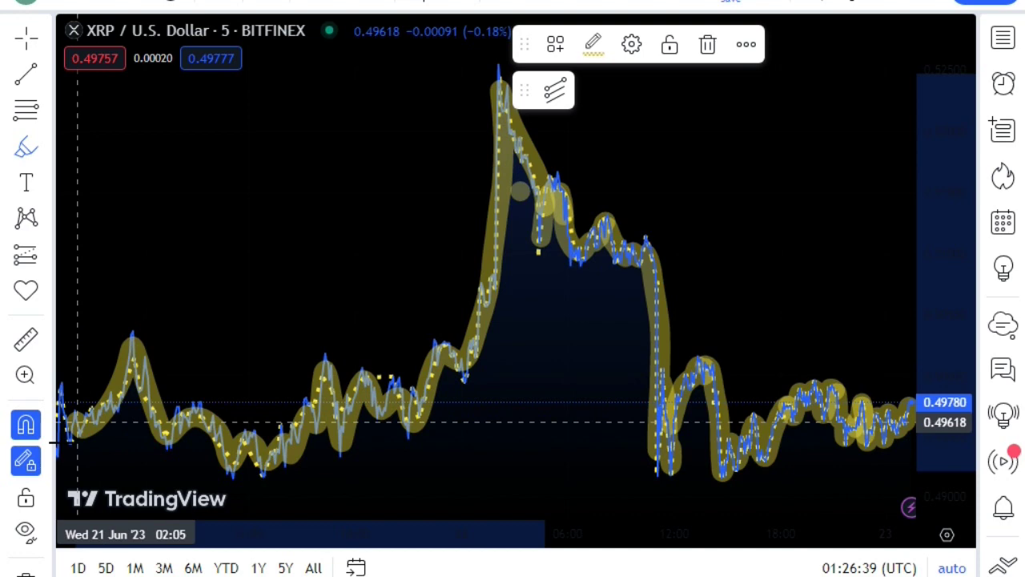
scroll(336, 382, "down", 3)
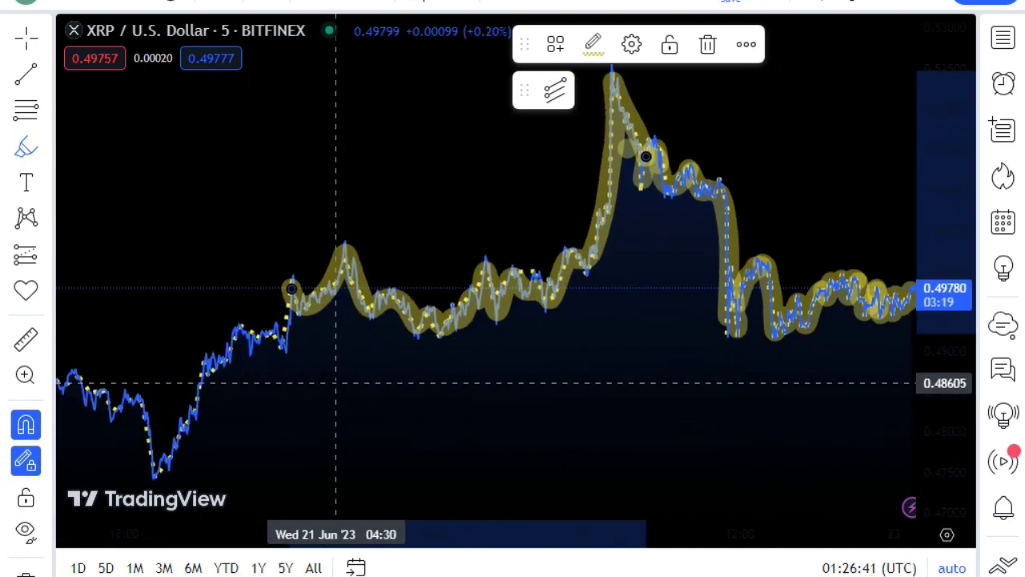
scroll(335, 382, "up", 3)
scroll(465, 304, "down", 3)
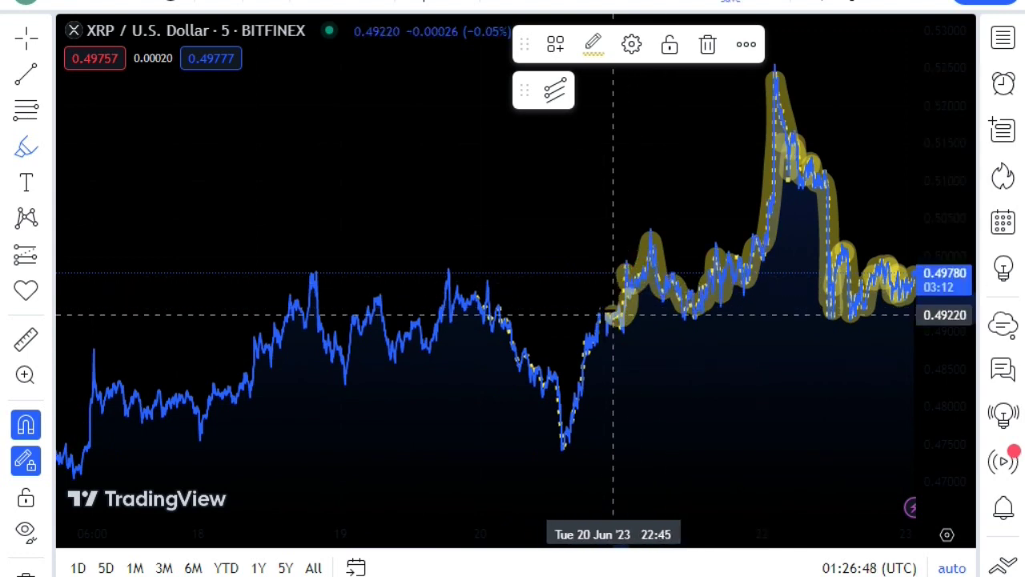
mouse_move(614, 315)
left_mouse_down()
mouse_move(590, 333)
mouse_move(563, 450)
mouse_move(542, 368)
mouse_move(469, 288)
mouse_move(448, 282)
mouse_move(430, 346)
mouse_move(389, 355)
mouse_move(359, 306)
mouse_move(342, 360)
mouse_move(331, 361)
mouse_move(312, 277)
mouse_move(304, 312)
mouse_move(297, 304)
mouse_move(279, 342)
mouse_move(251, 336)
mouse_move(247, 390)
mouse_move(230, 390)
mouse_move(233, 404)
mouse_move(201, 386)
mouse_move(205, 434)
mouse_move(185, 400)
mouse_move(136, 393)
mouse_move(128, 410)
mouse_move(116, 389)
mouse_move(102, 407)
mouse_move(83, 349)
mouse_move(85, 450)
mouse_move(76, 466)
mouse_move(64, 454)
left_mouse_up()
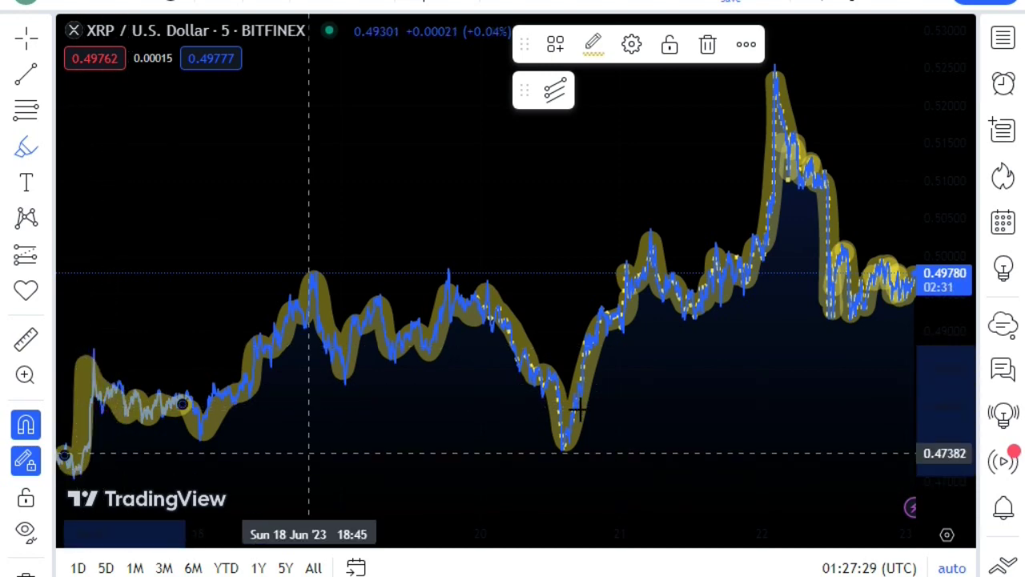
Place the recently used dot-in-circle icon on the chart at 08:30 on 22 June, at about 0.50345
scroll(573, 401, "up", 5)
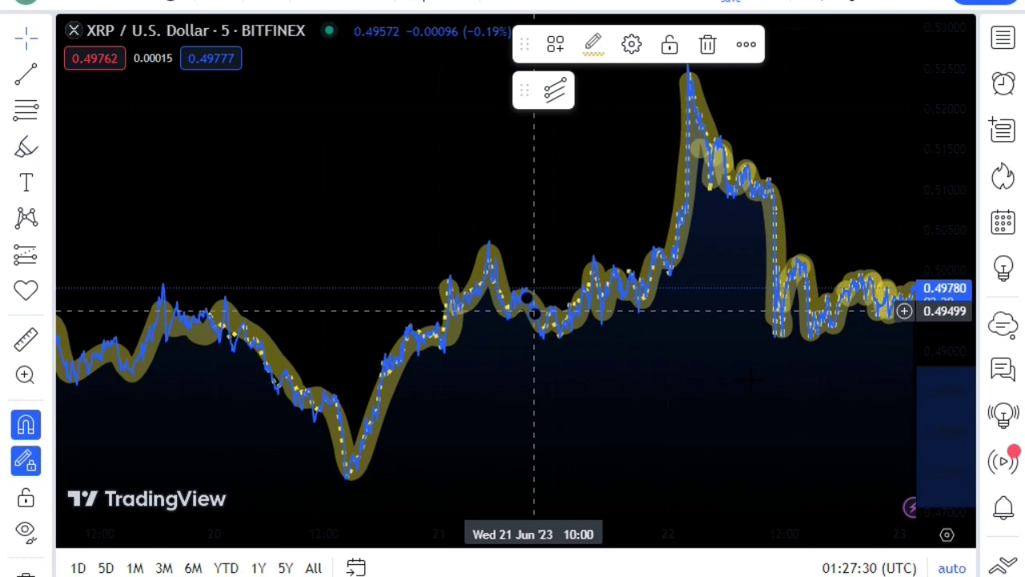
scroll(749, 383, "up", 8)
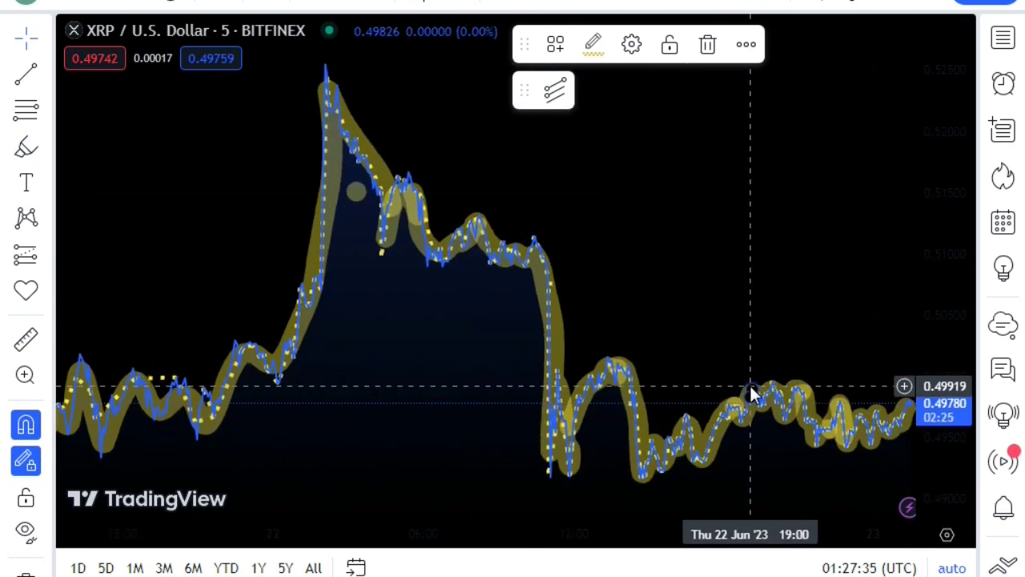
scroll(749, 383, "up", 3)
scroll(753, 392, "down", 6)
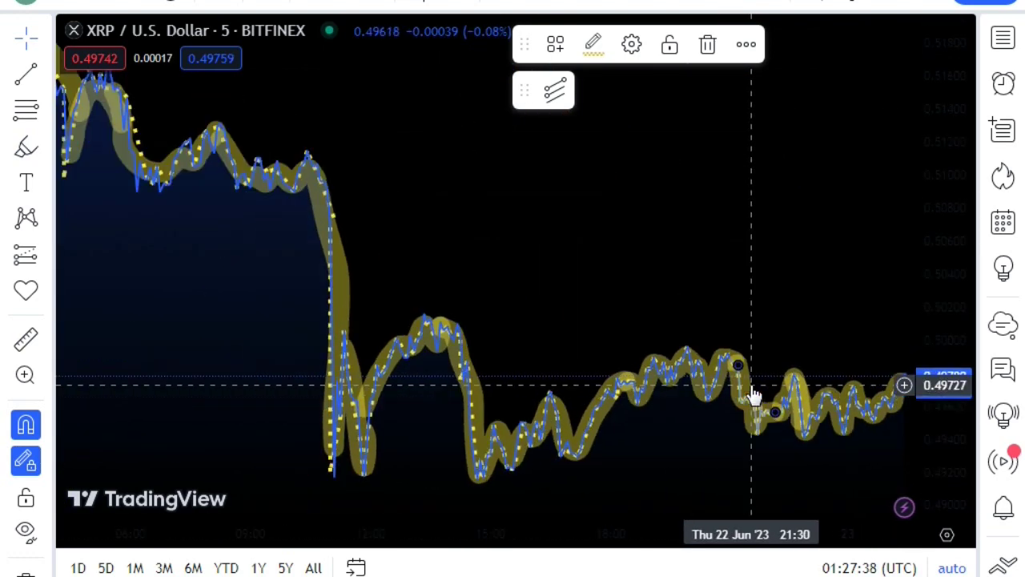
scroll(750, 384, "down", 3)
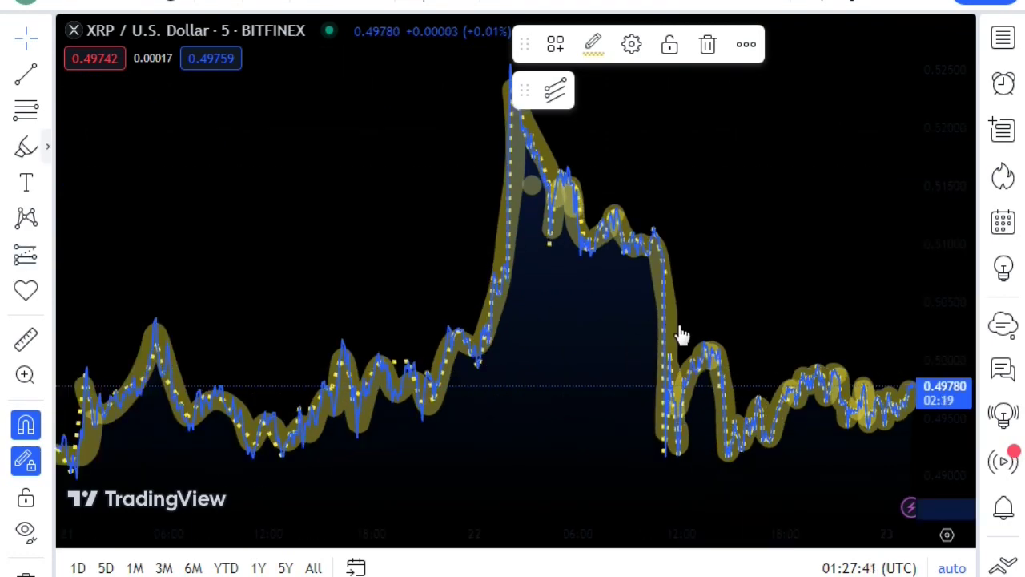
scroll(680, 330, "up", 1)
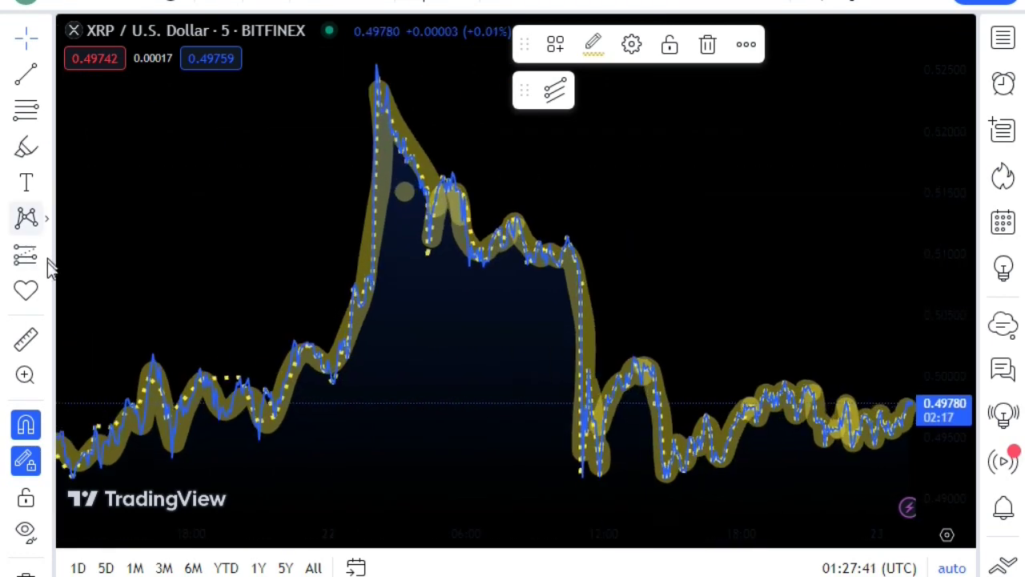
left_click(48, 290)
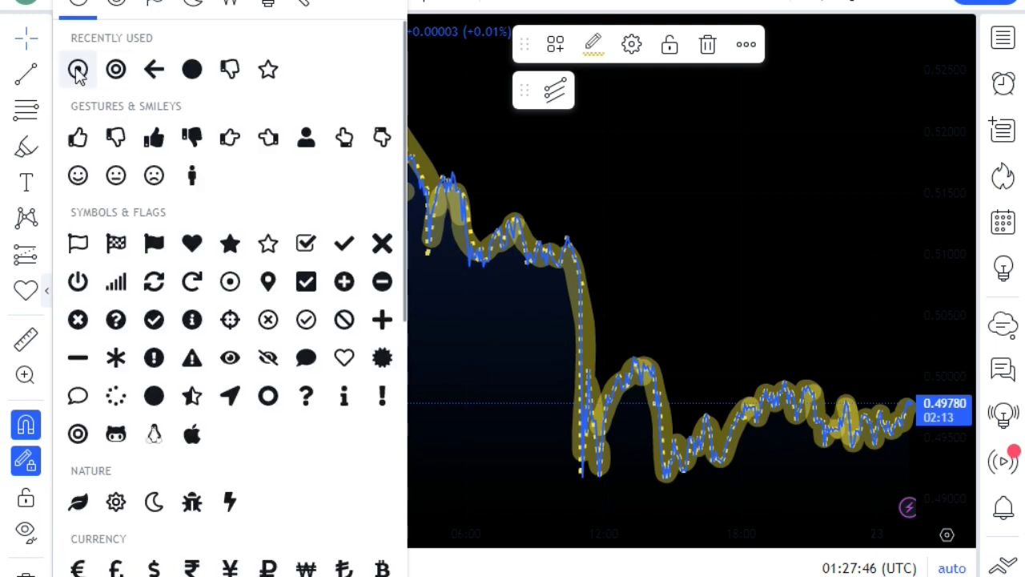
left_click(78, 69)
left_click(521, 334)
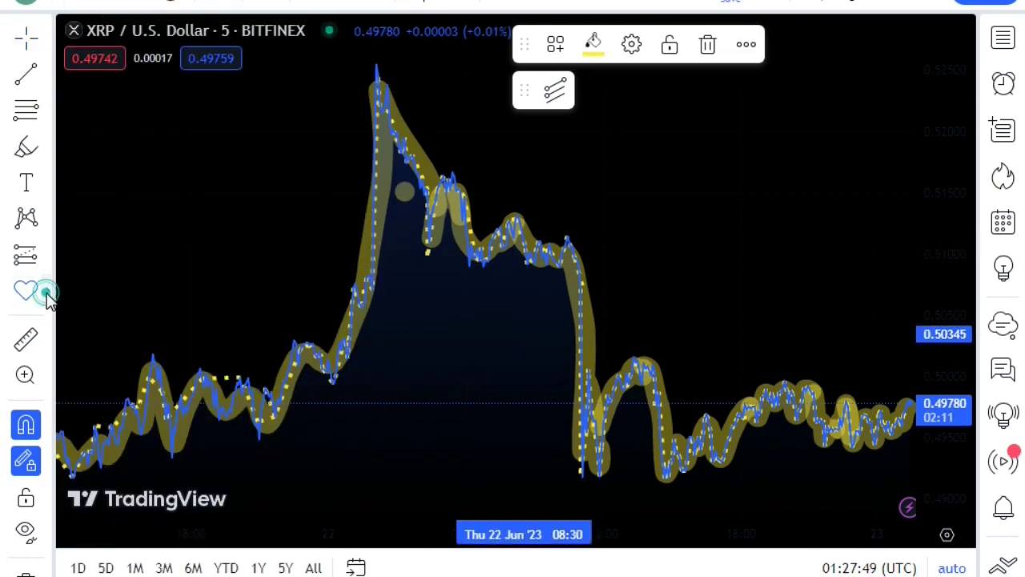
Place the recently used double-ring target icon on the chart and move it over the tallest peak on 22 June
left_click(45, 291)
left_click(116, 70)
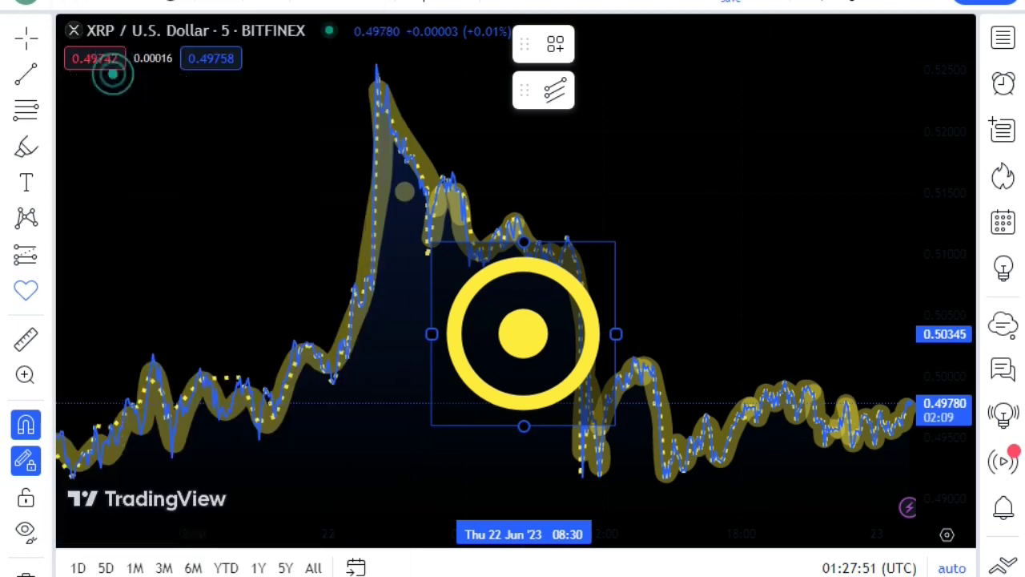
left_click(264, 223)
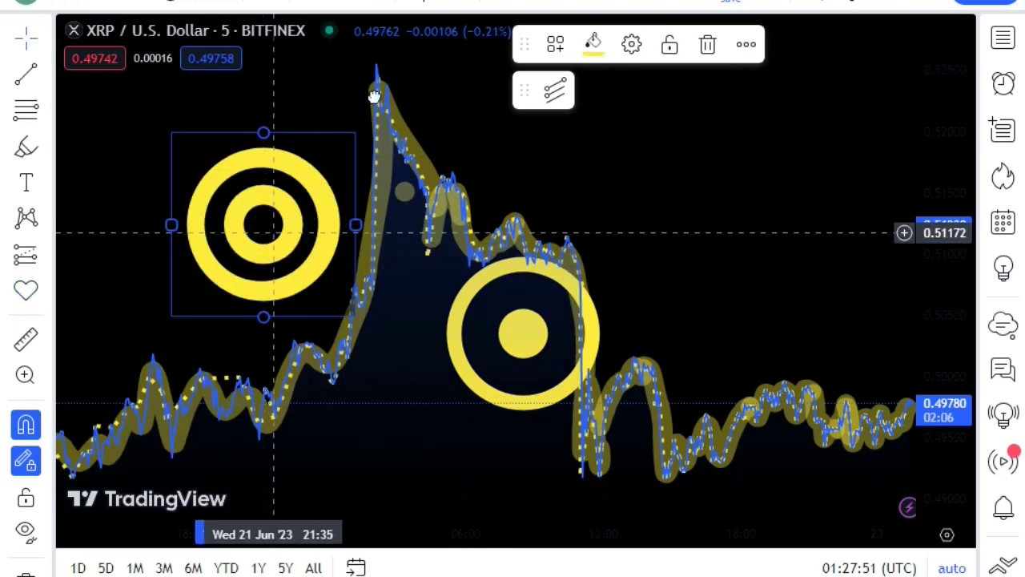
left_click_drag(278, 232, 400, 106)
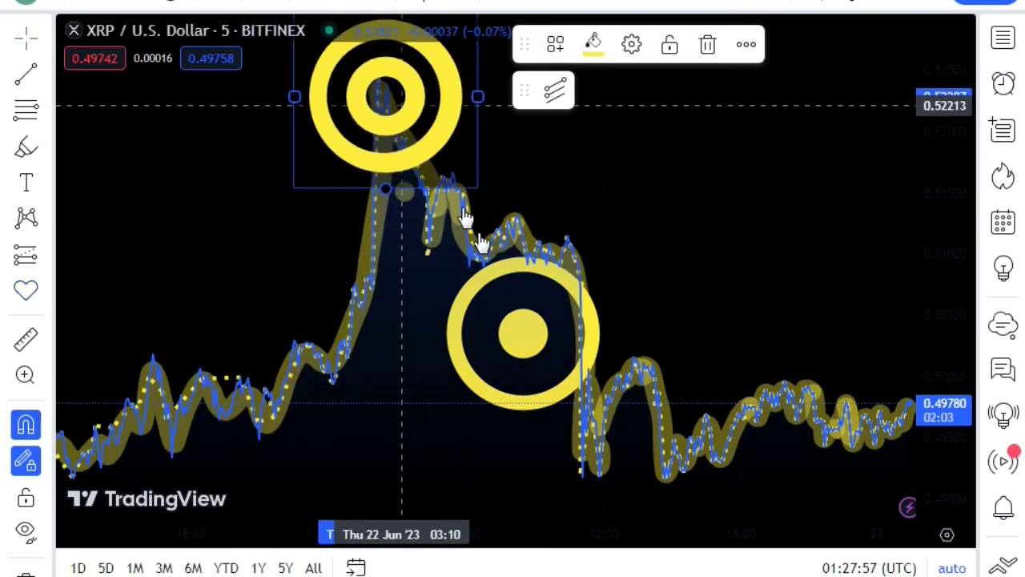
Move the dot-in-circle icon into the centre of the target icon on the tallest peak, at about 0.52255, and shrink it
left_click_drag(522, 333, 386, 112)
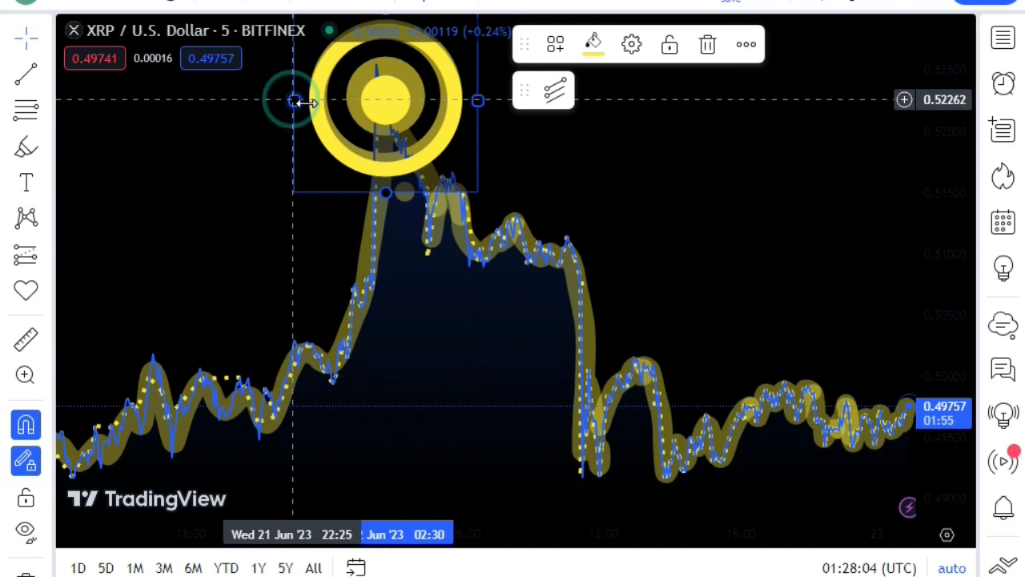
left_click_drag(295, 101, 321, 118)
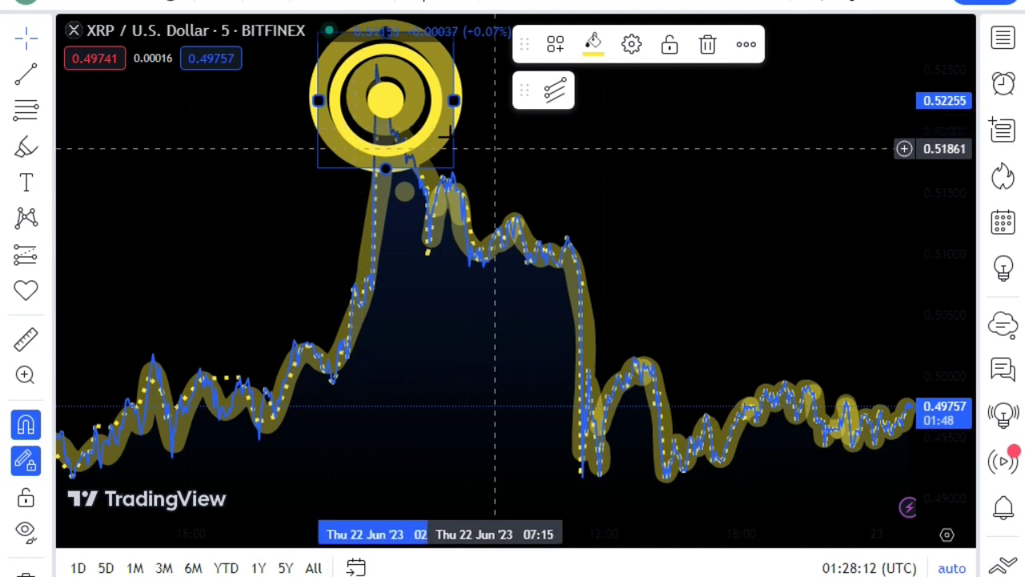
left_click(405, 139)
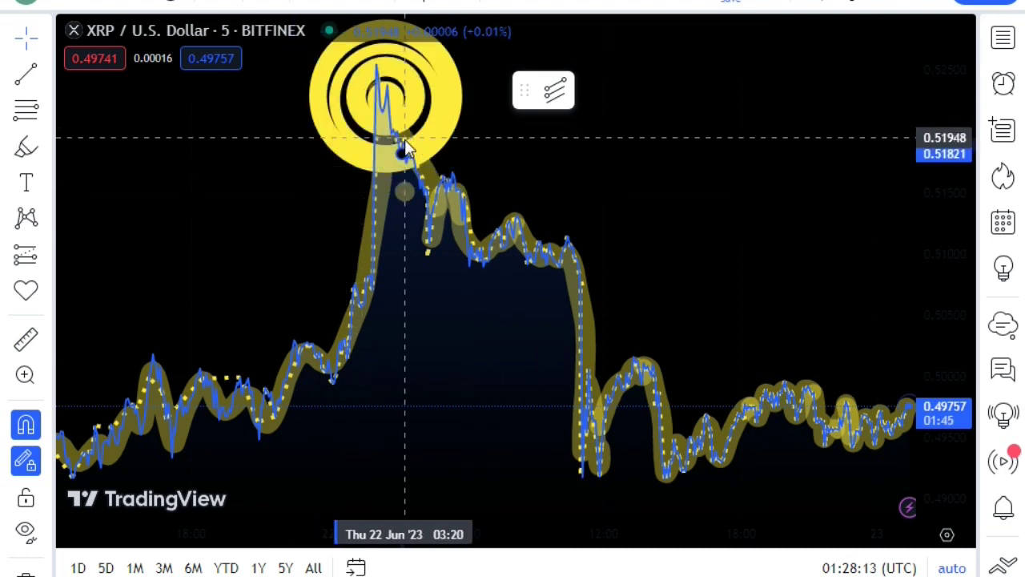
left_click(404, 148)
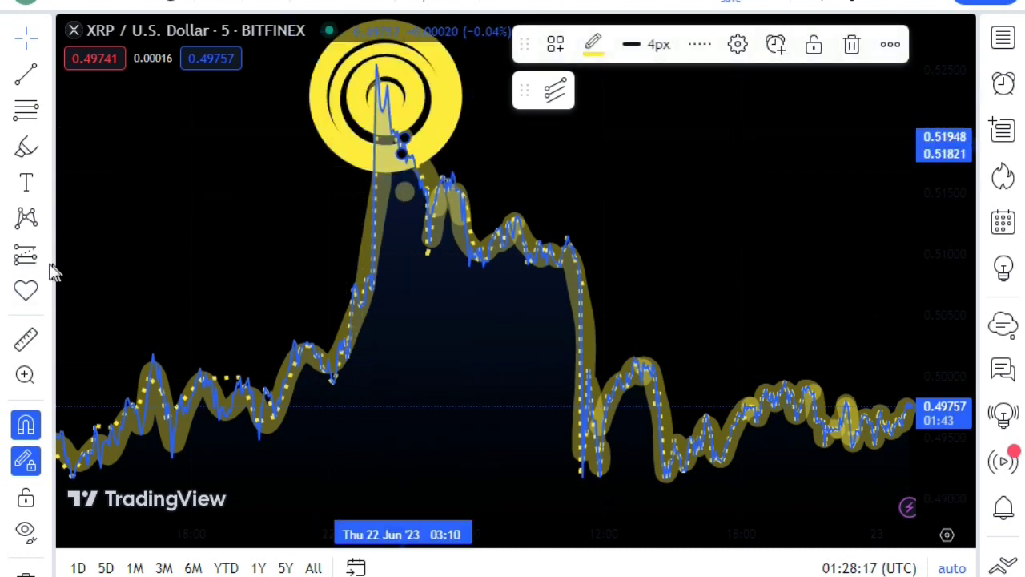
Draw an arrow marker from 16:35 on 21 June at 0.51025 to 01:55 on 22 June at 0.52197, and fill it blue
scroll(481, 288, "down", 2)
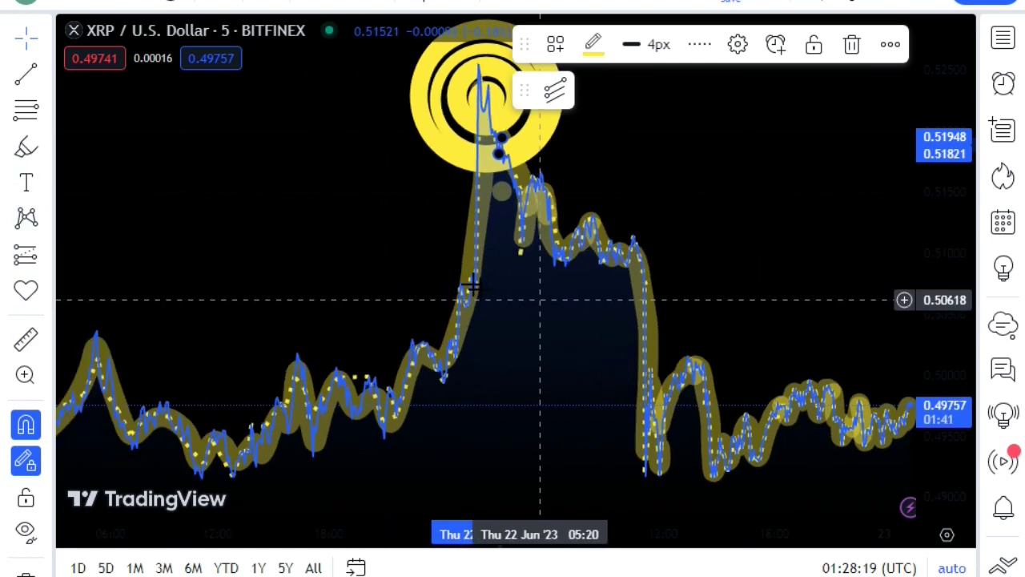
left_click(43, 181)
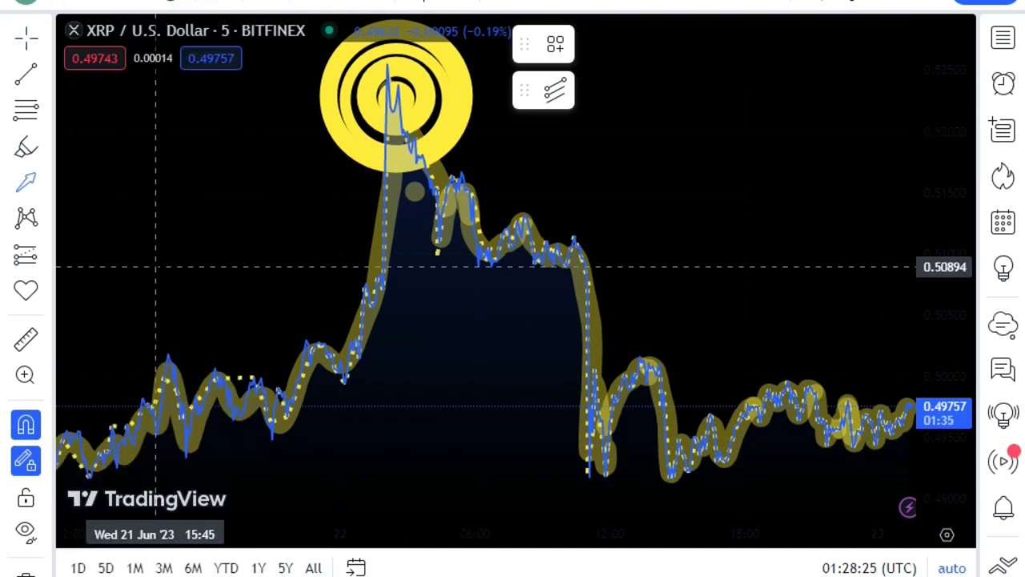
left_click(173, 251)
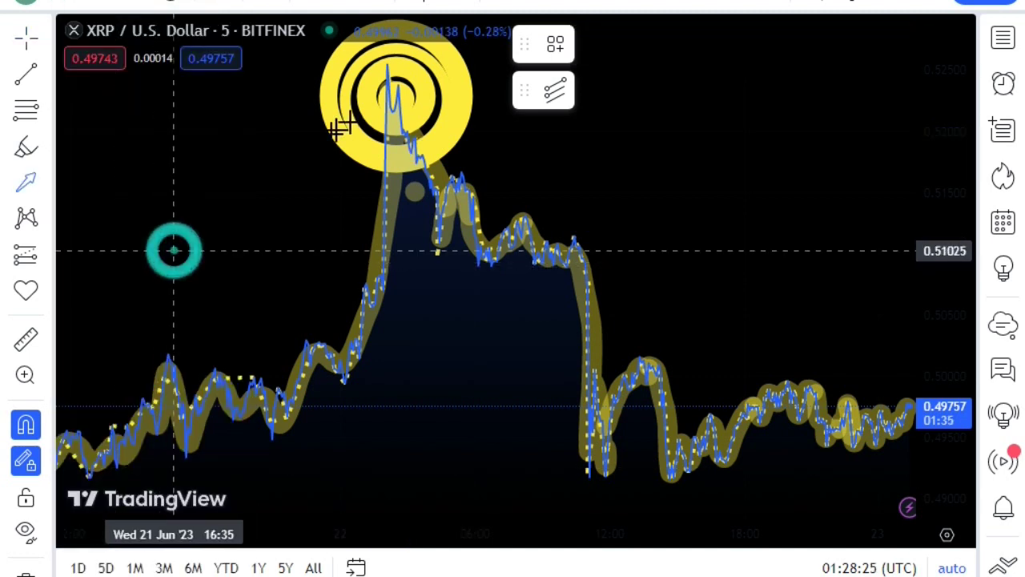
left_click(385, 106)
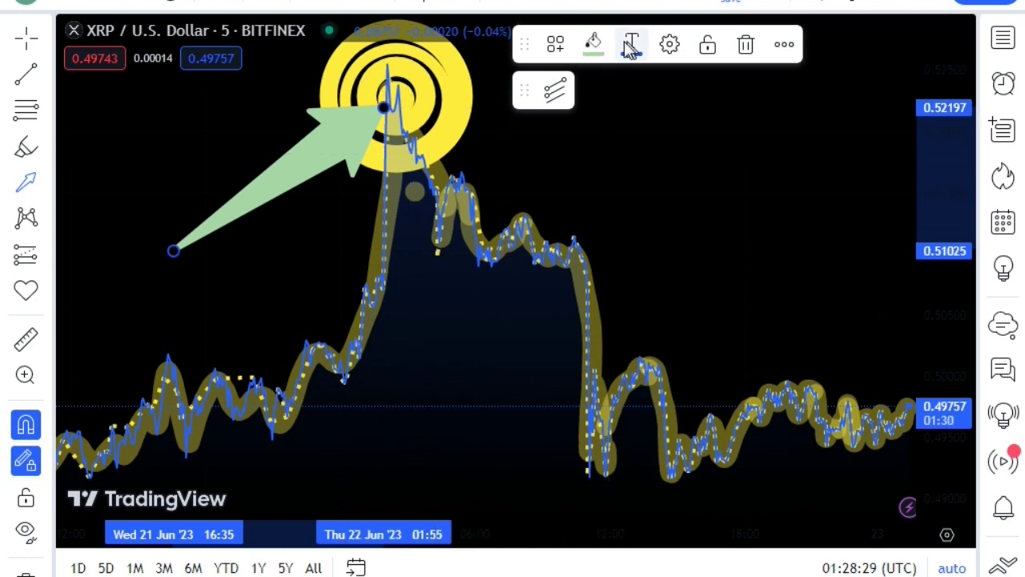
left_click(593, 42)
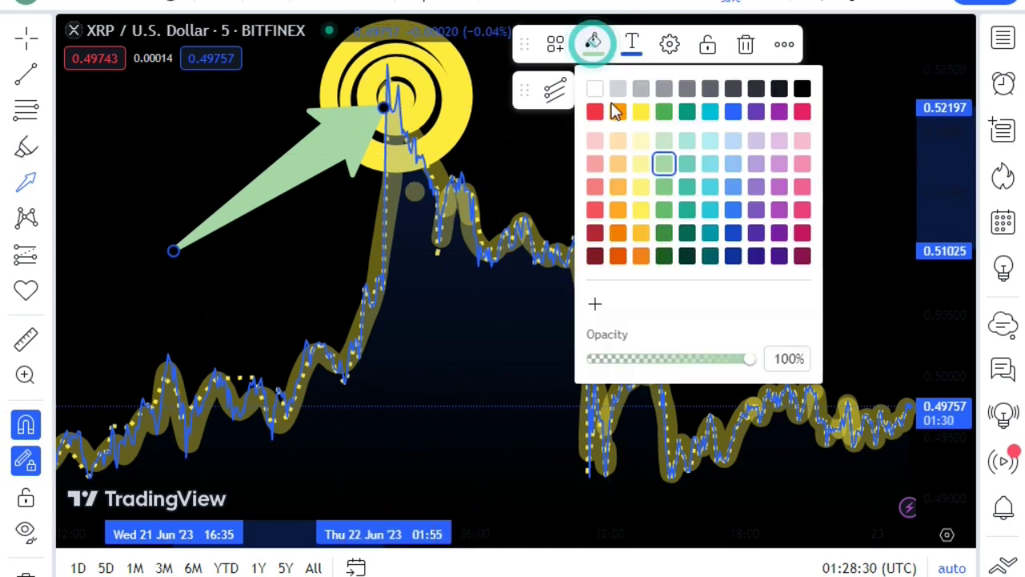
left_click(730, 112)
Draw a yellow trend line along the blue arrow from 16:40 on 21 June at 0.50984 to the tallest peak, and make it dashed
left_click(24, 85)
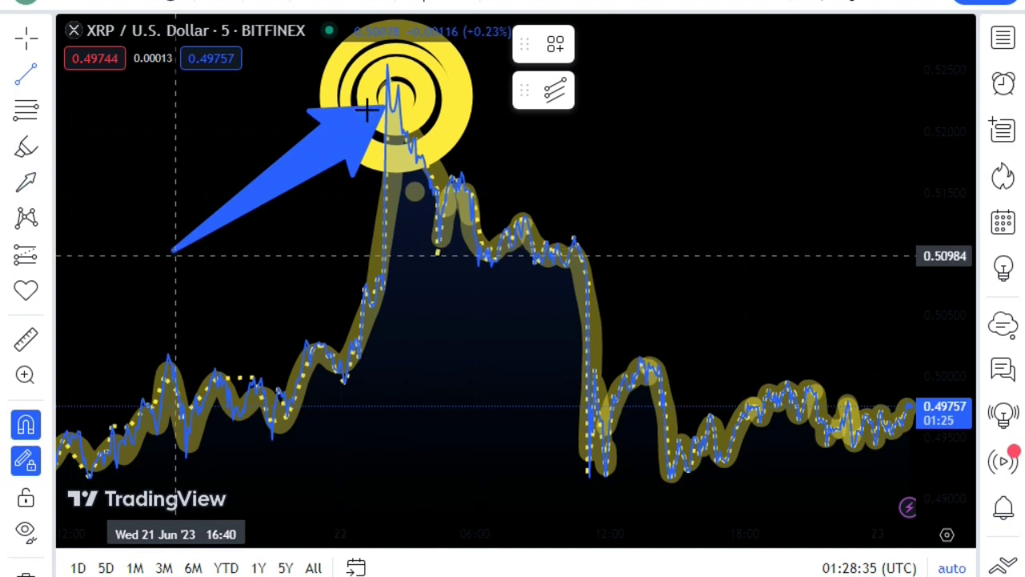
left_click(175, 255)
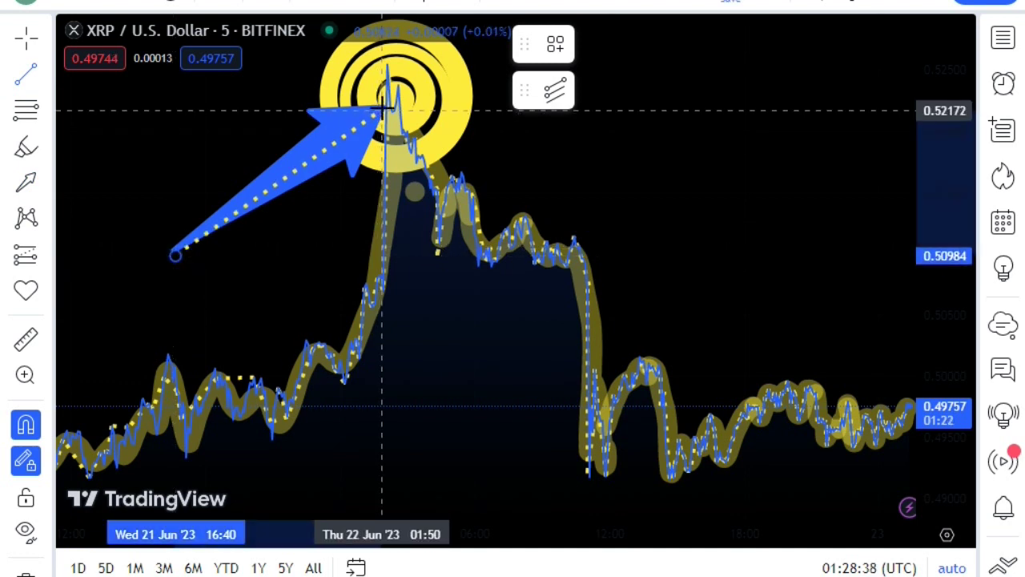
left_click(381, 108)
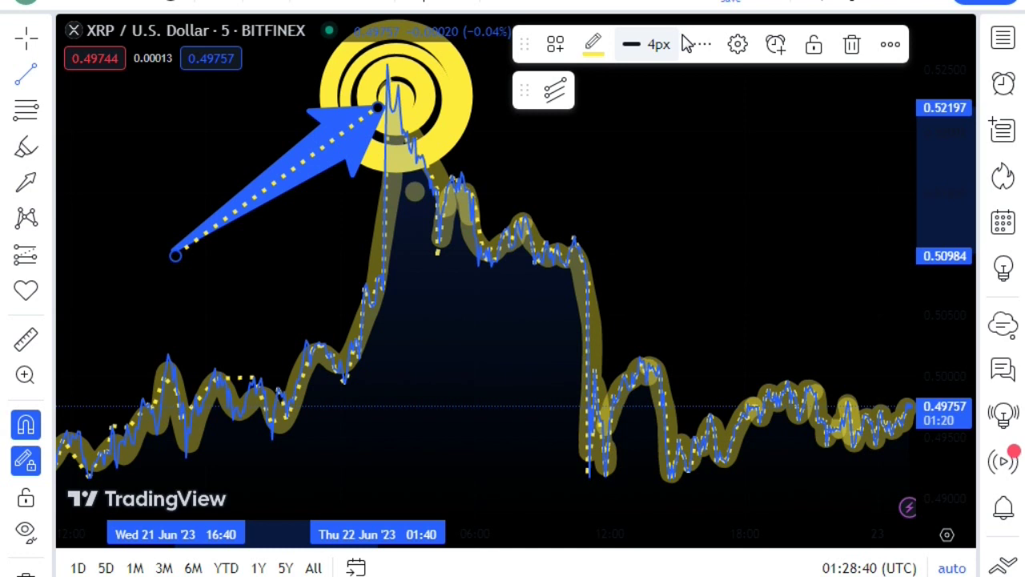
left_click(695, 44)
left_click(708, 119)
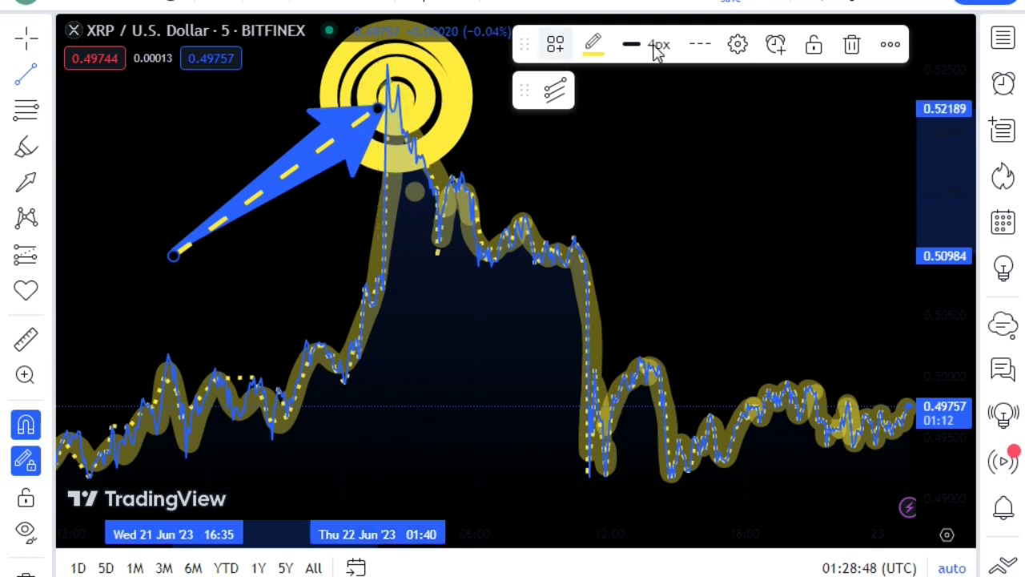
Set the trend line from 16:35 on 21 June to 01:40 on 22 June to a dotted style in white
left_click(695, 44)
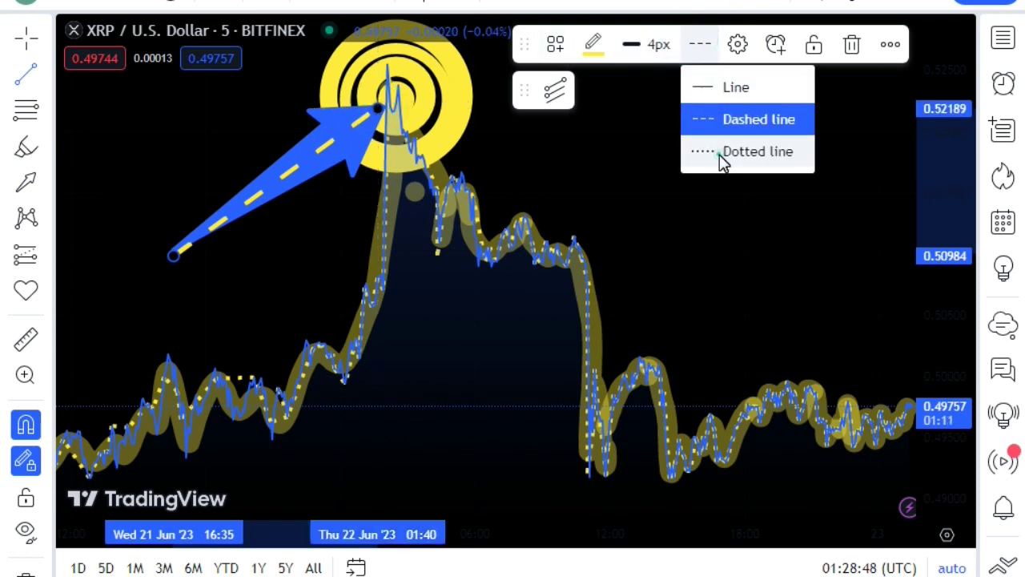
left_click(723, 154)
left_click(593, 44)
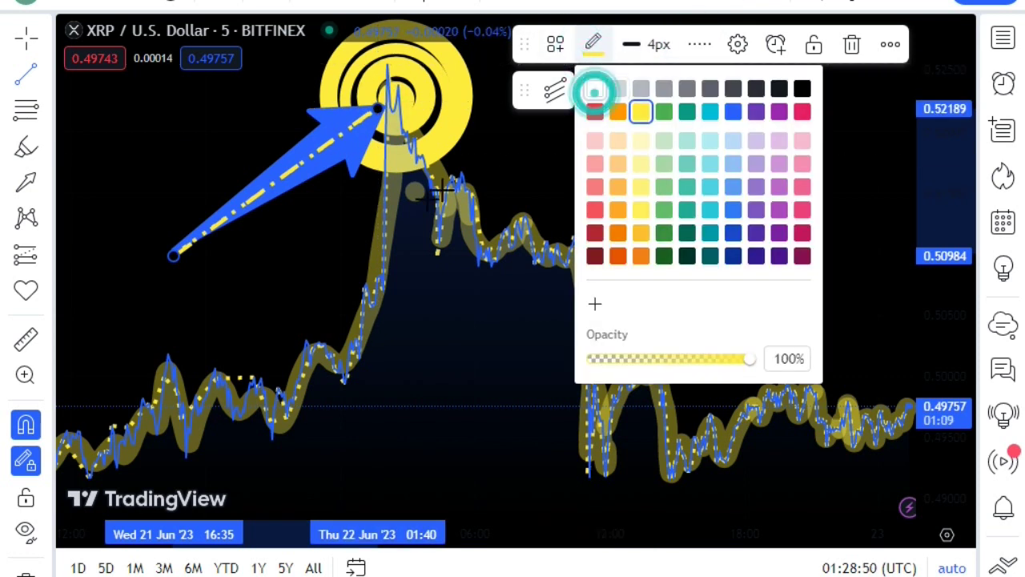
left_click(594, 91)
Place a double-ring target icon at 14:50 on 19 June, about 0.51273, and a dot-in-circle icon below it at about 0.48432
scroll(346, 227, "down", 10)
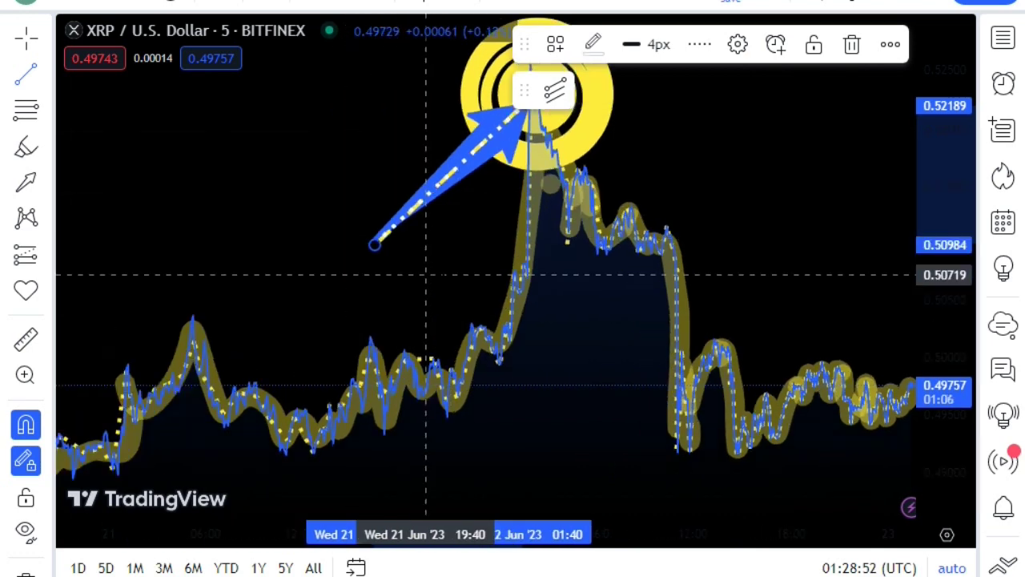
left_click(42, 258)
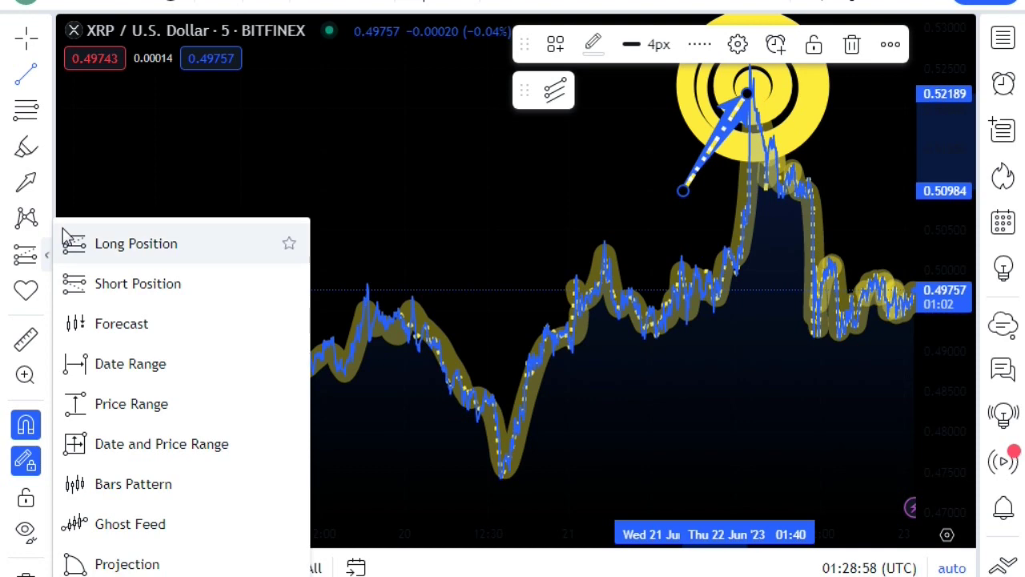
left_click(41, 292)
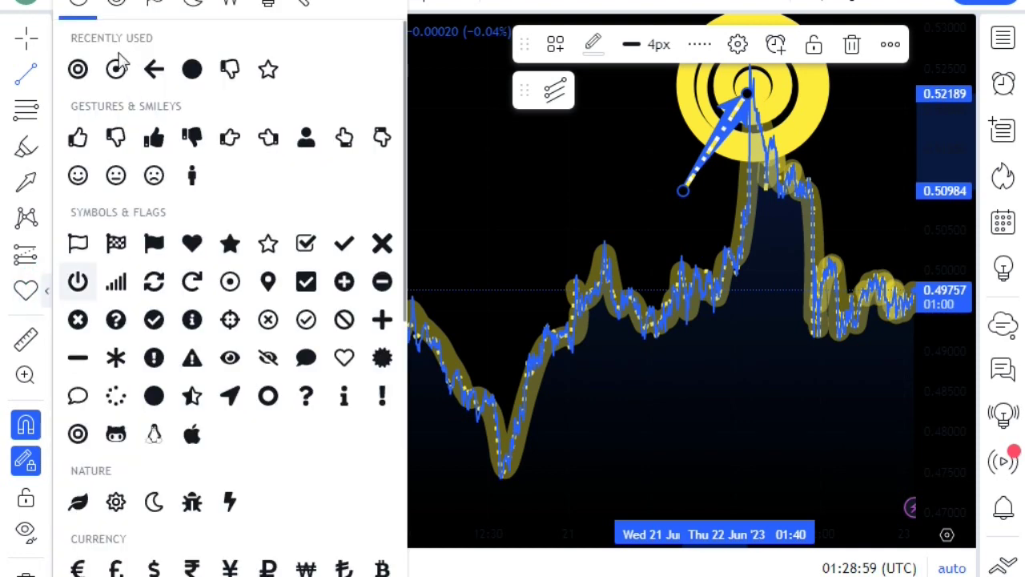
left_click(312, 152)
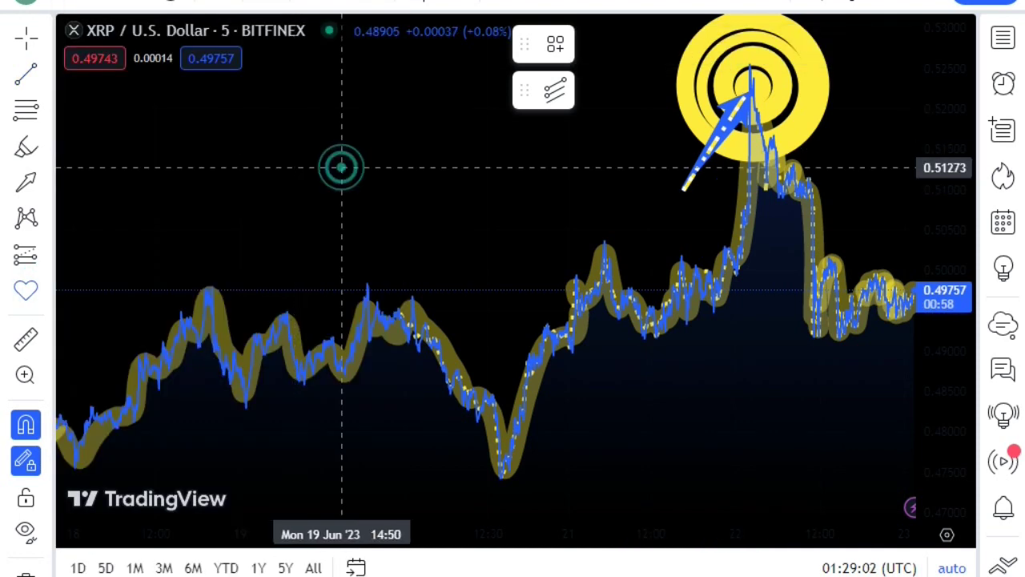
left_click(46, 297)
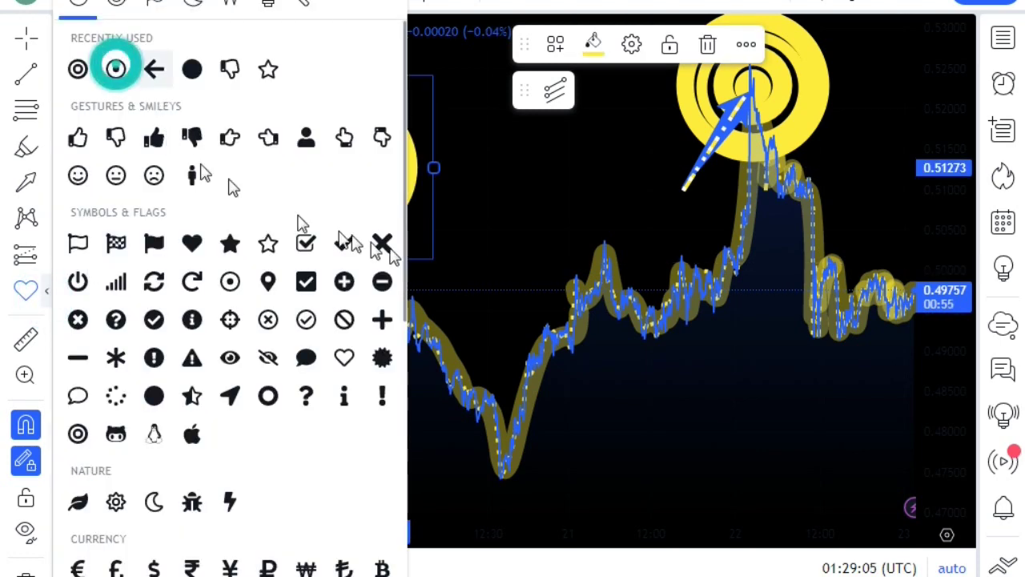
left_click(116, 69)
left_click(377, 395)
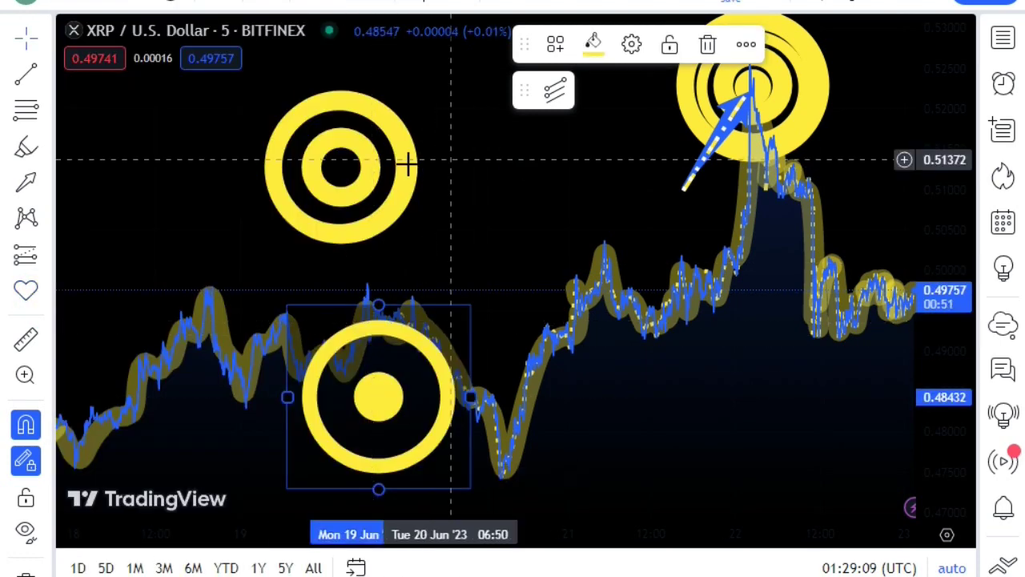
Shrink the newly placed double-ring target icon and move it over the 18 June peak, at about 0.49983
left_click(430, 183)
left_click_drag(441, 169, 393, 172)
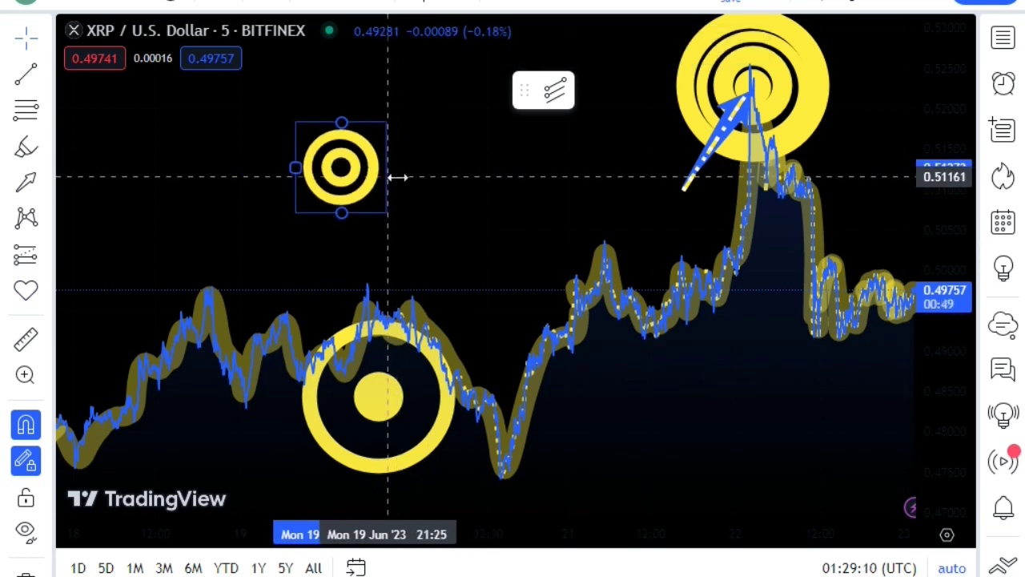
left_click_drag(347, 210, 200, 324)
Shrink the dot-in-circle icon and centre it inside the target icon on the 18 June peak, at 20:25 and about 0.49995
left_click(421, 402)
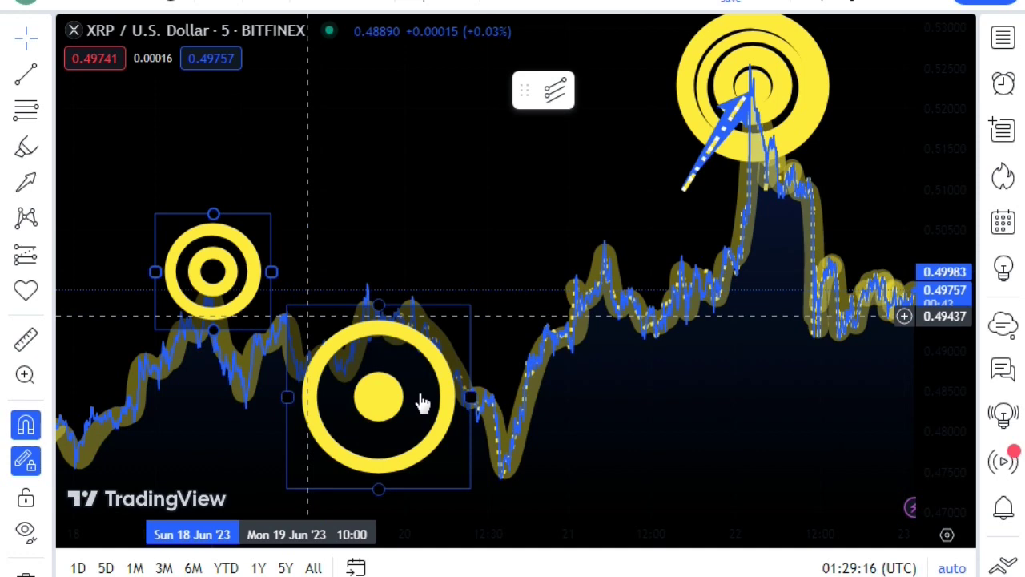
left_click_drag(392, 395, 414, 240)
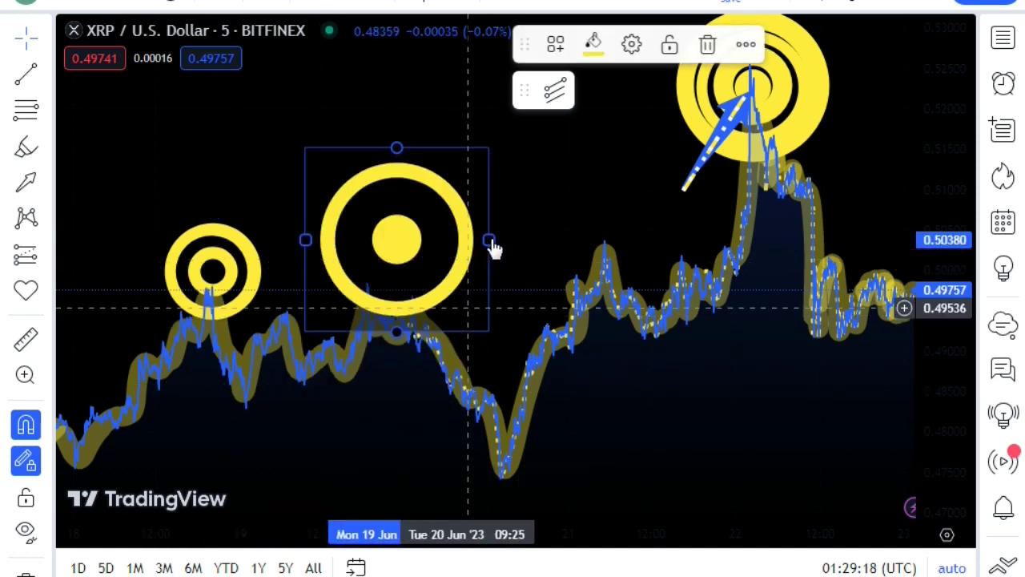
left_click_drag(489, 239, 408, 236)
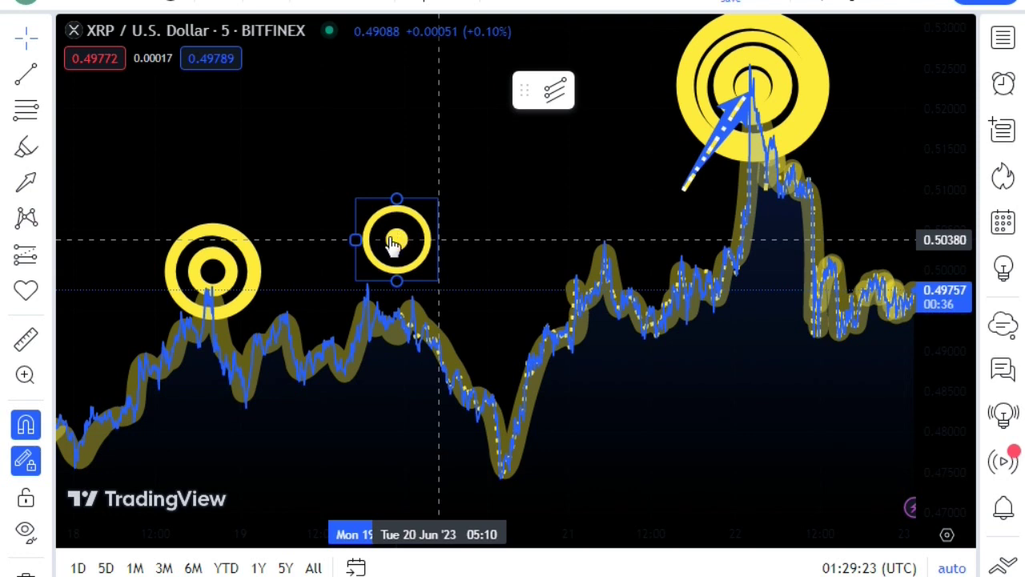
left_click_drag(396, 240, 207, 269)
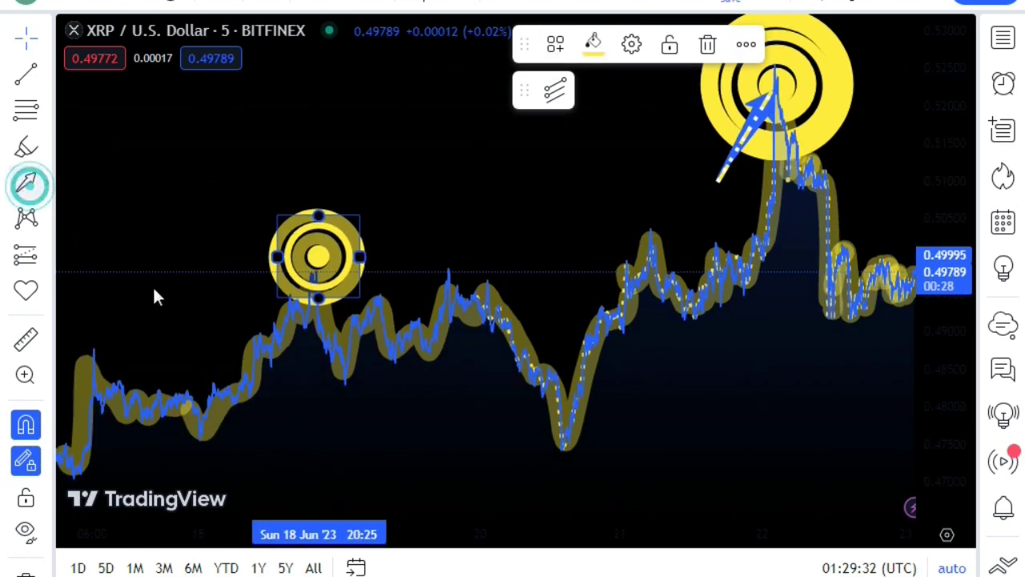
Draw a blue arrow marker from 17:00 on 17 June, at 0.48834, up to the target icon on the 18 June peak
left_click(157, 342)
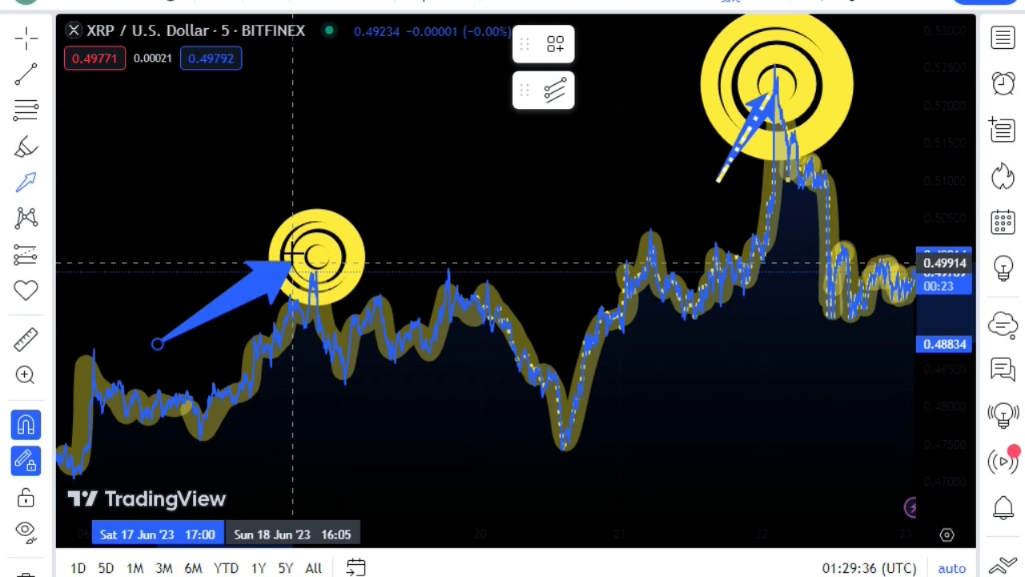
left_click(293, 255)
key("alt+t")
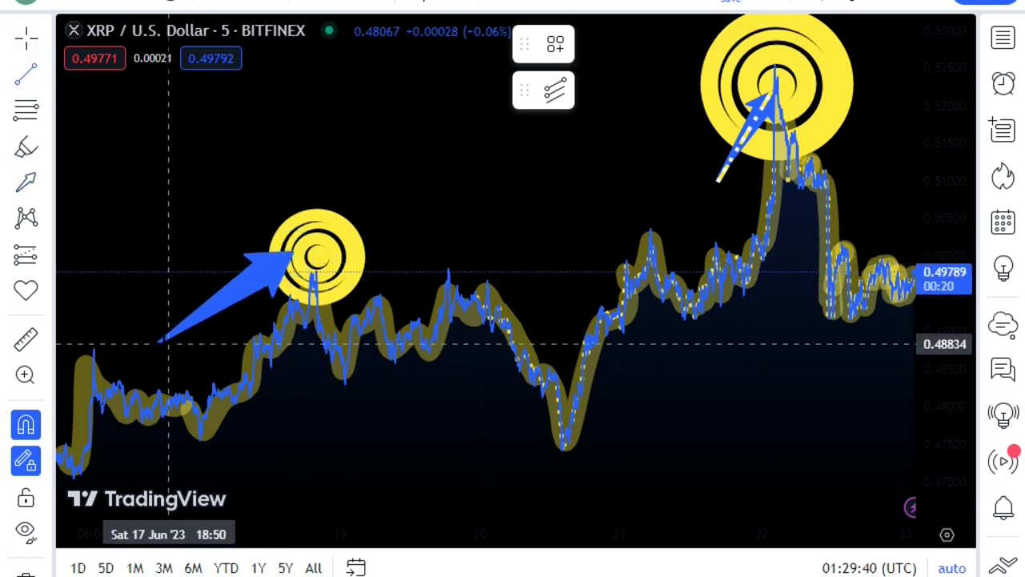
left_click(158, 343)
left_click(282, 258)
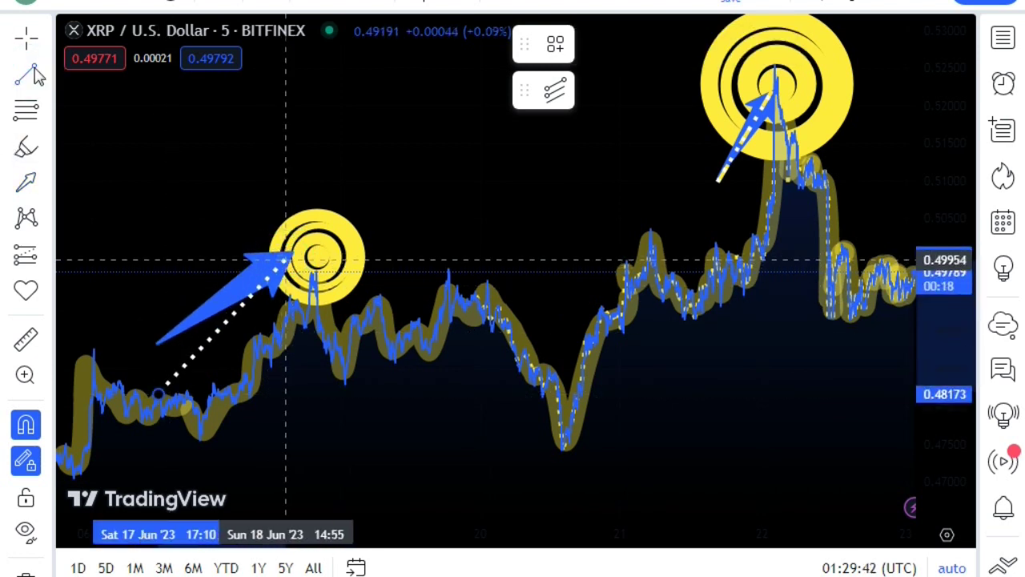
key("Delete")
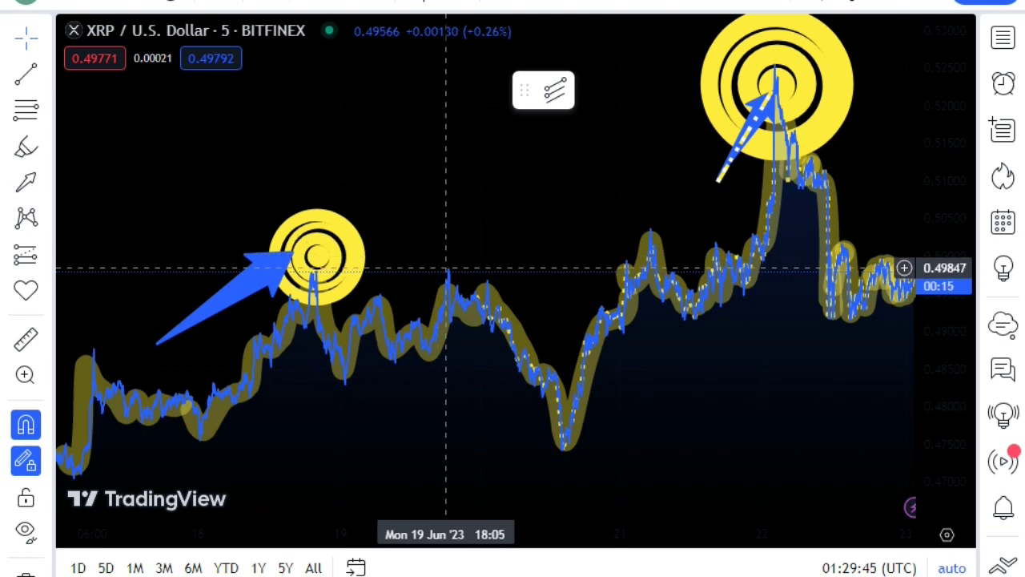
Place a dot-in-circle icon at 11:15 on 21 June, about 0.49264, and a double-ring target icon on the chart below it
left_click(27, 290)
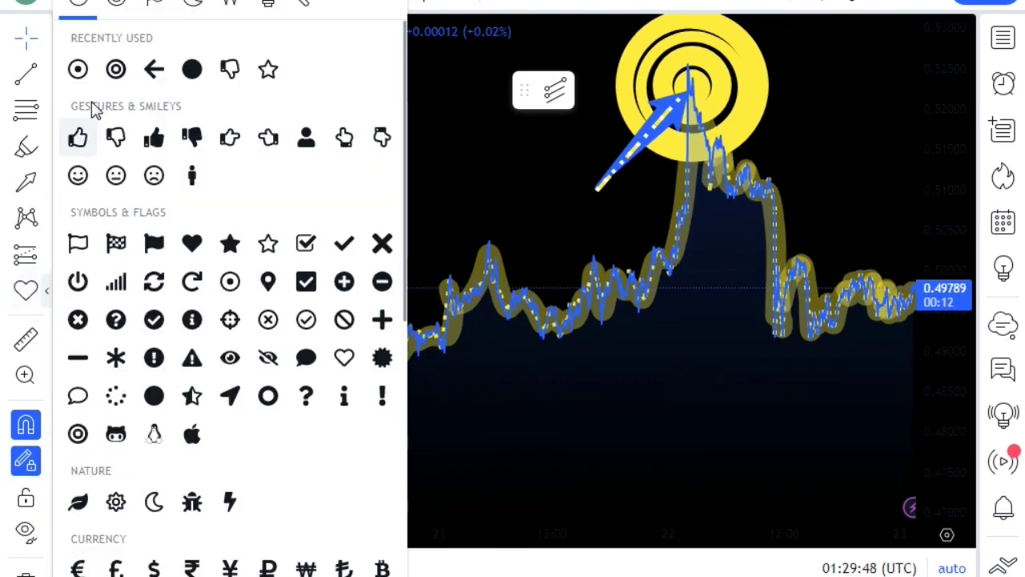
left_click(40, 278)
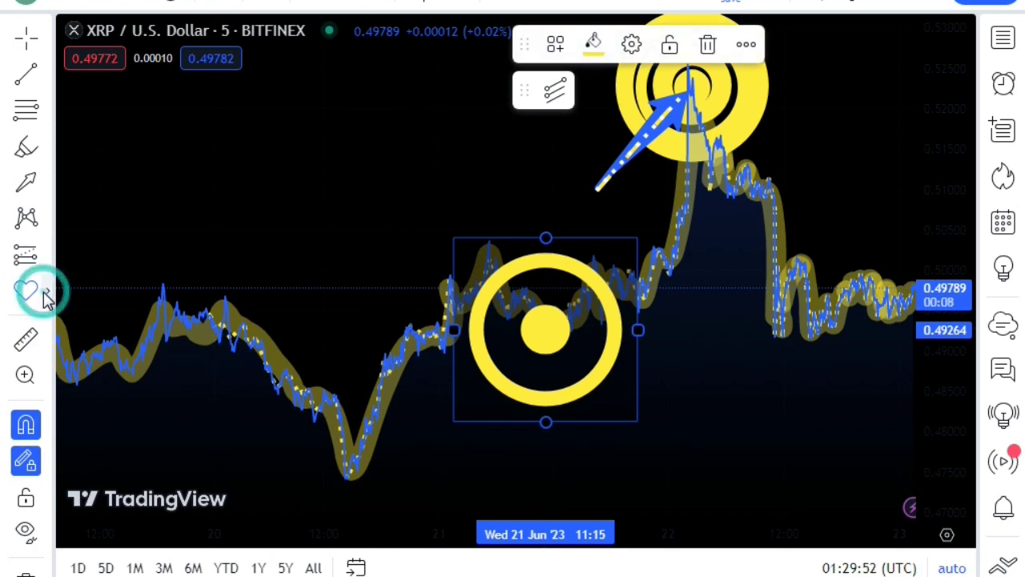
left_click(44, 295)
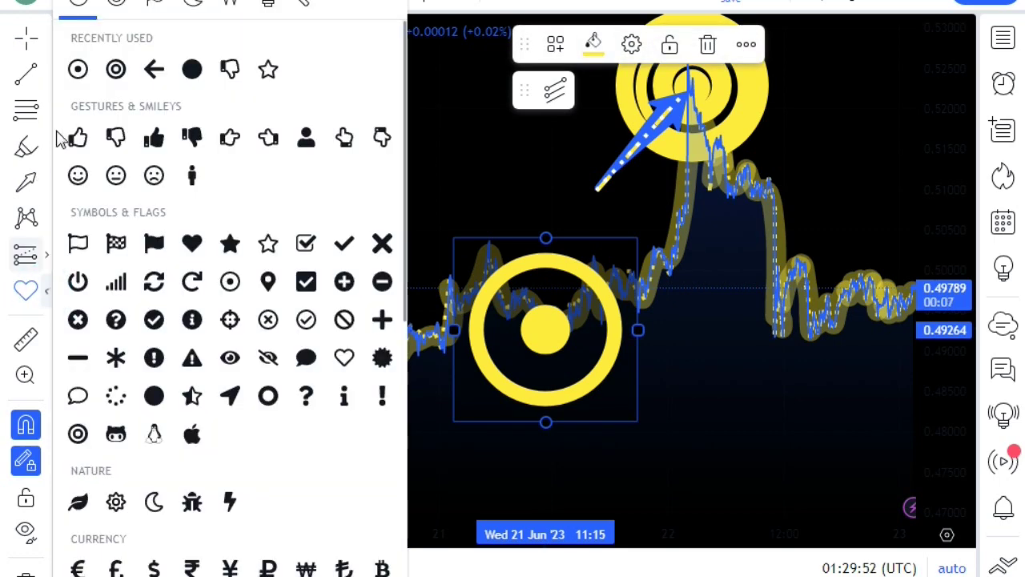
left_click(114, 70)
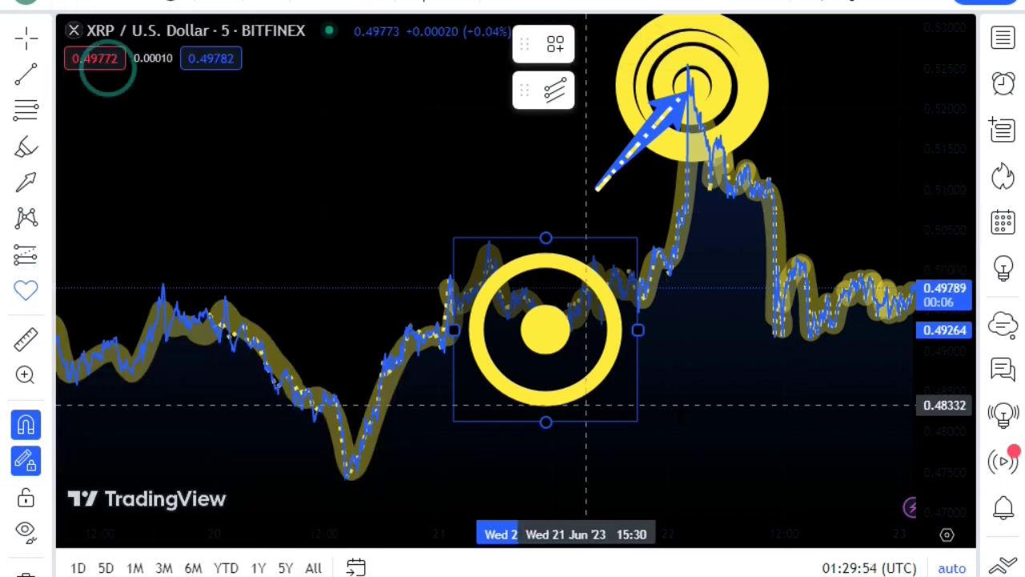
left_click(547, 327)
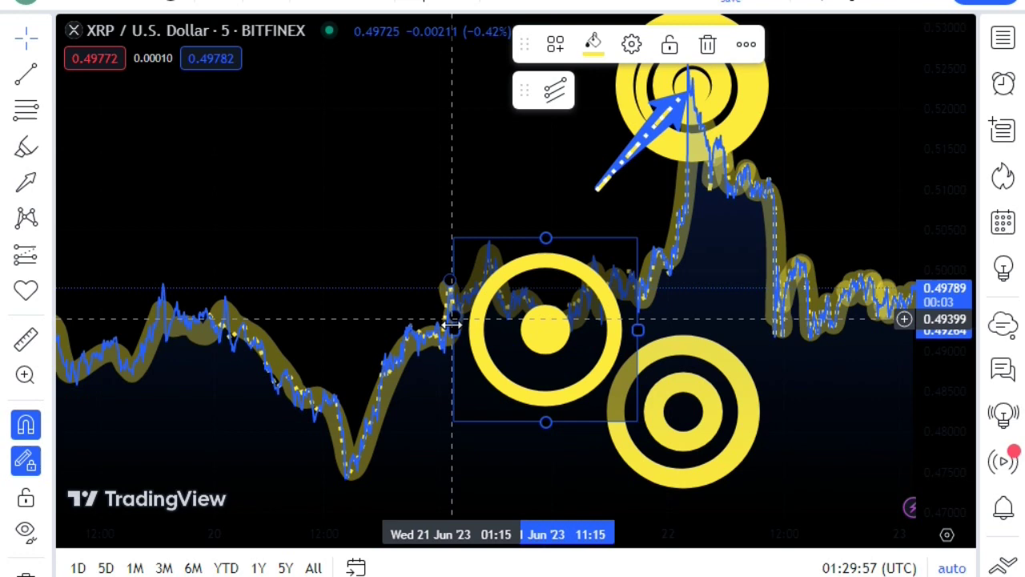
Shrink both new icons and centre them on each other at the 20 June low, at 14:30 and about 0.47490
left_click_drag(524, 333, 508, 337)
left_click(655, 407)
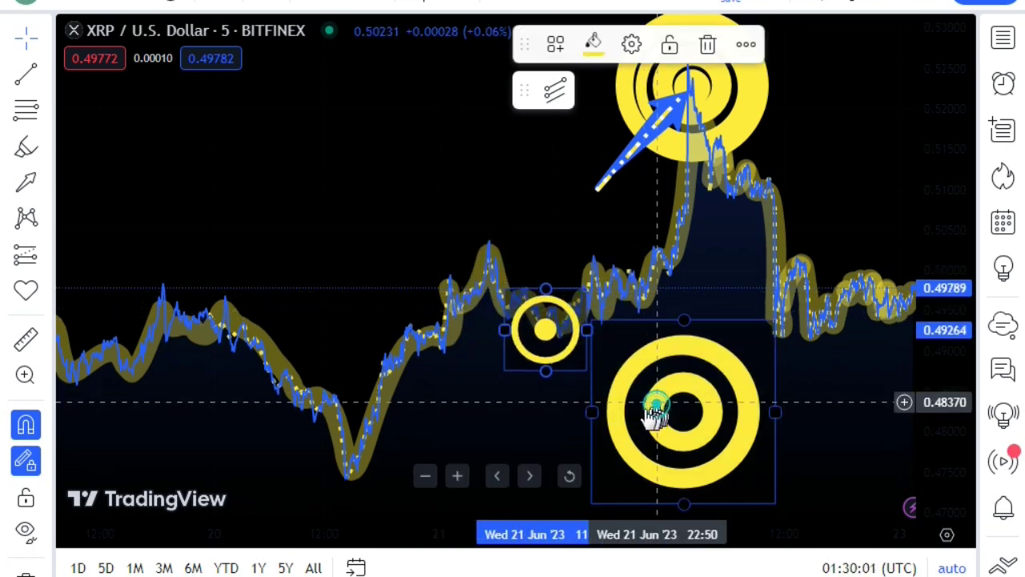
left_click_drag(607, 412, 320, 474)
left_click_drag(542, 366, 340, 500)
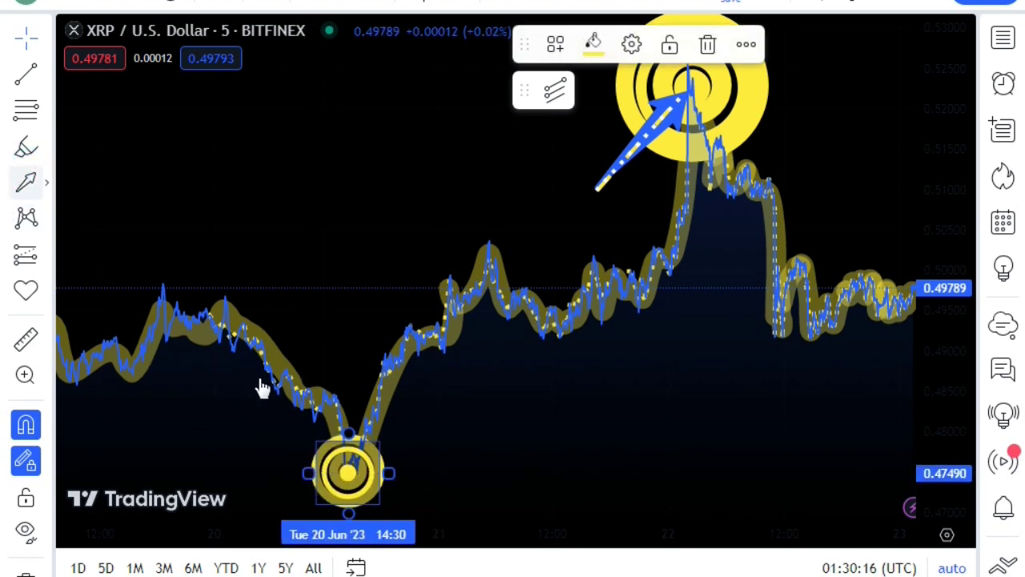
Draw a blue arrow marker from 02:25 on 20 June, at 0.49153, down to the target icon at the low, and overlay a trend line along it
left_click(141, 305)
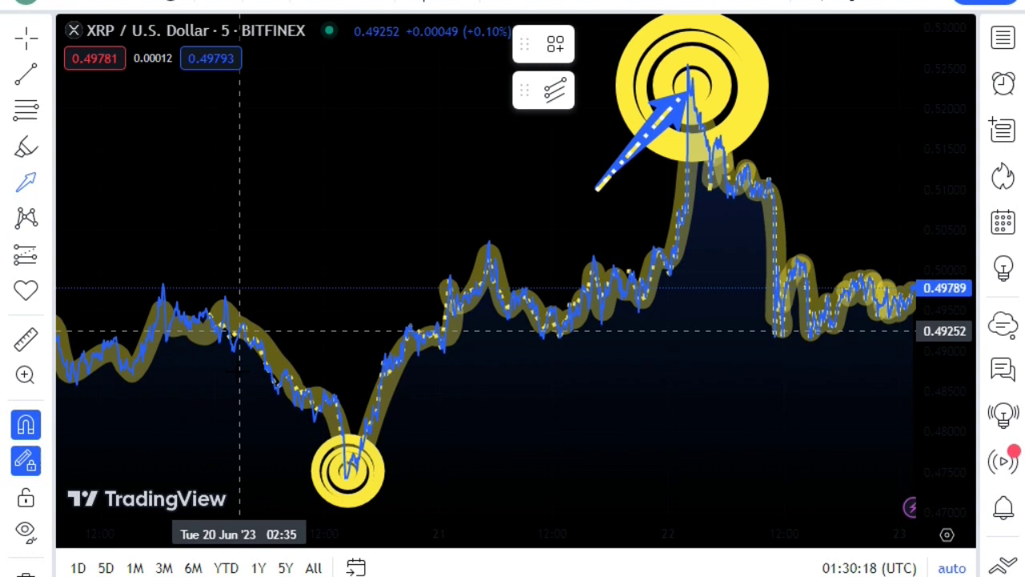
left_click_drag(237, 338, 335, 476)
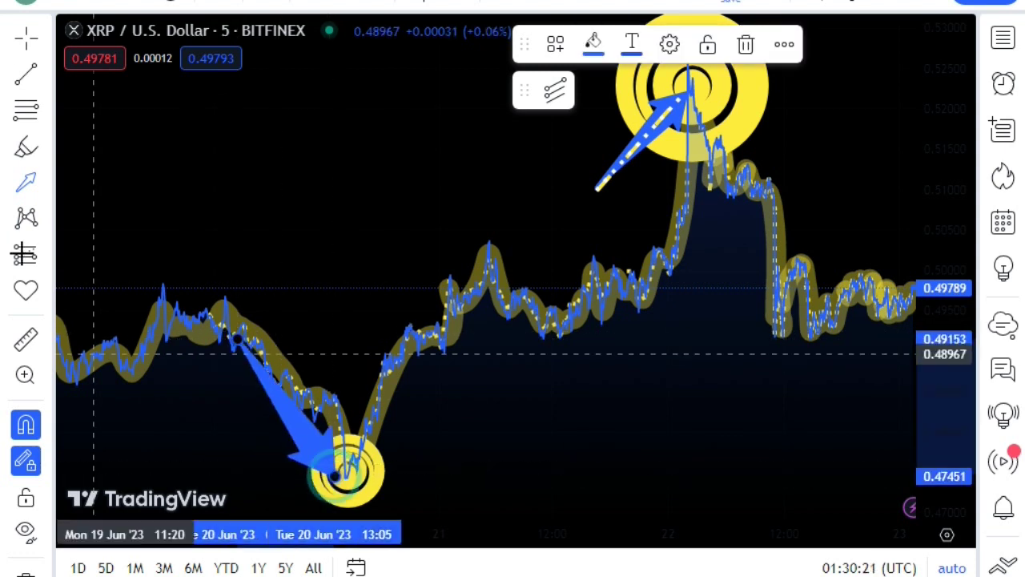
left_click(28, 76)
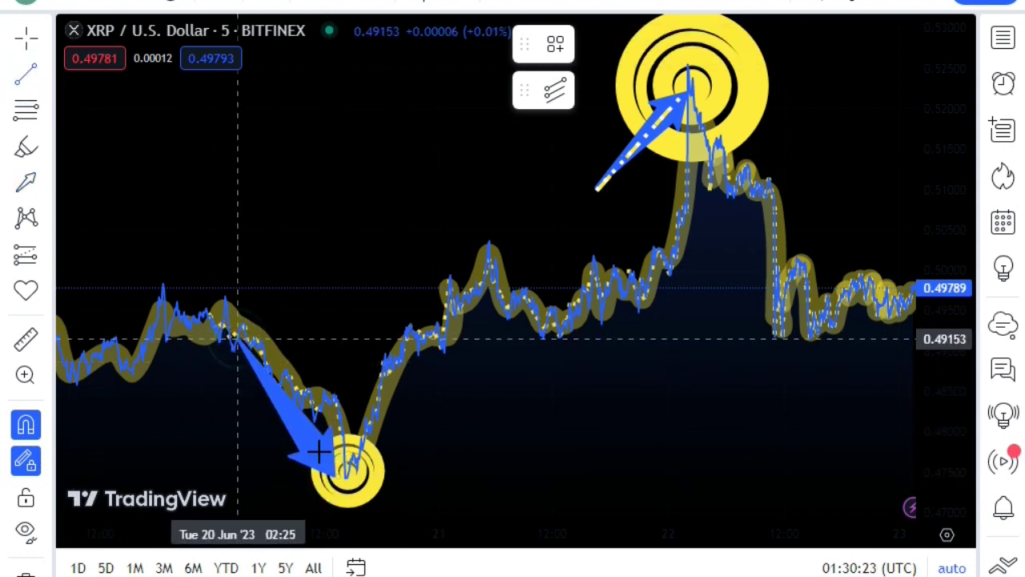
left_click(237, 339)
left_click_drag(335, 474, 343, 472)
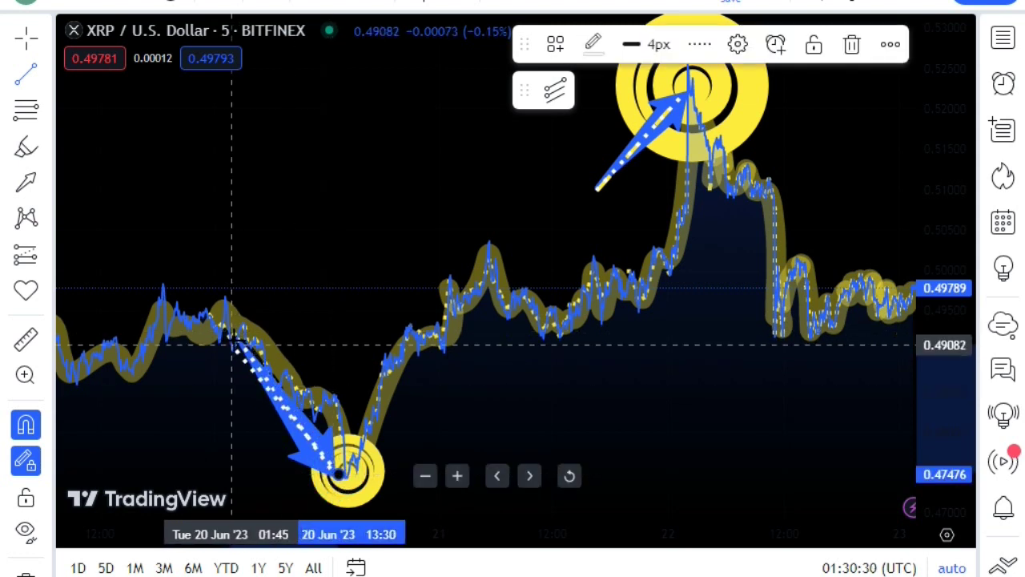
Style the trend line on the 20 June arrow as a dashed yellow line
left_click(699, 44)
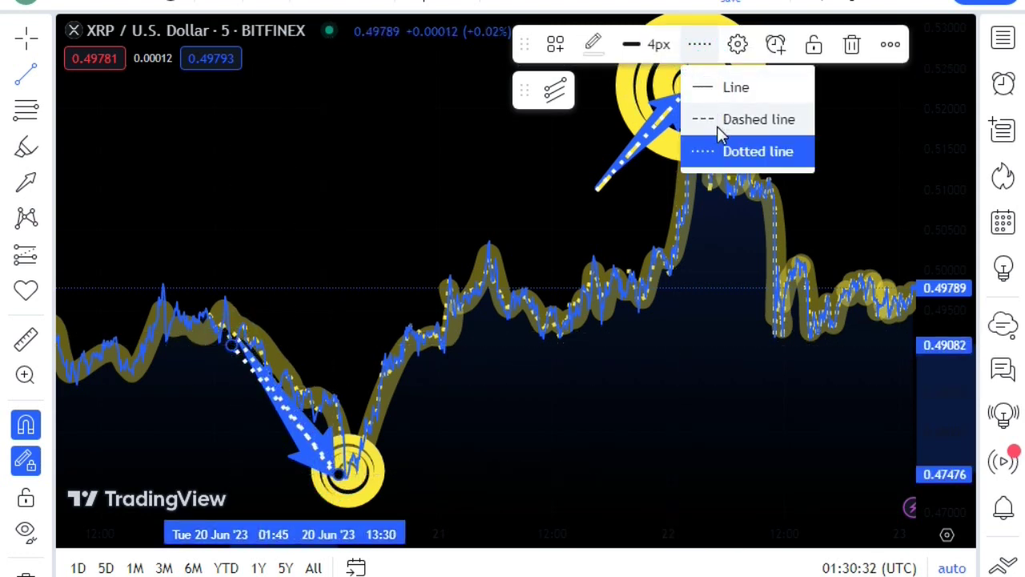
left_click(758, 118)
left_click(591, 44)
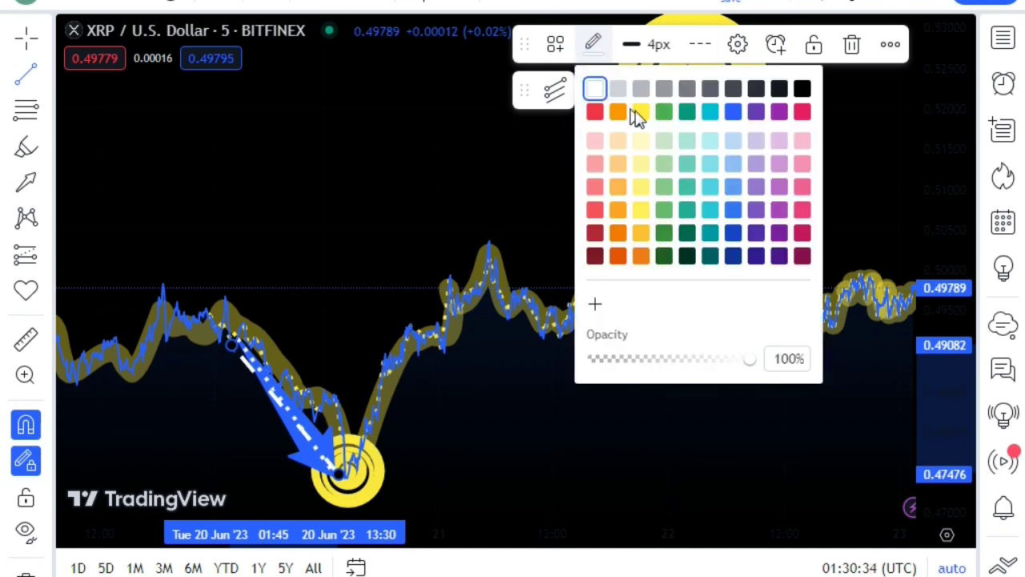
left_click(639, 114)
scroll(508, 302, "up", 4)
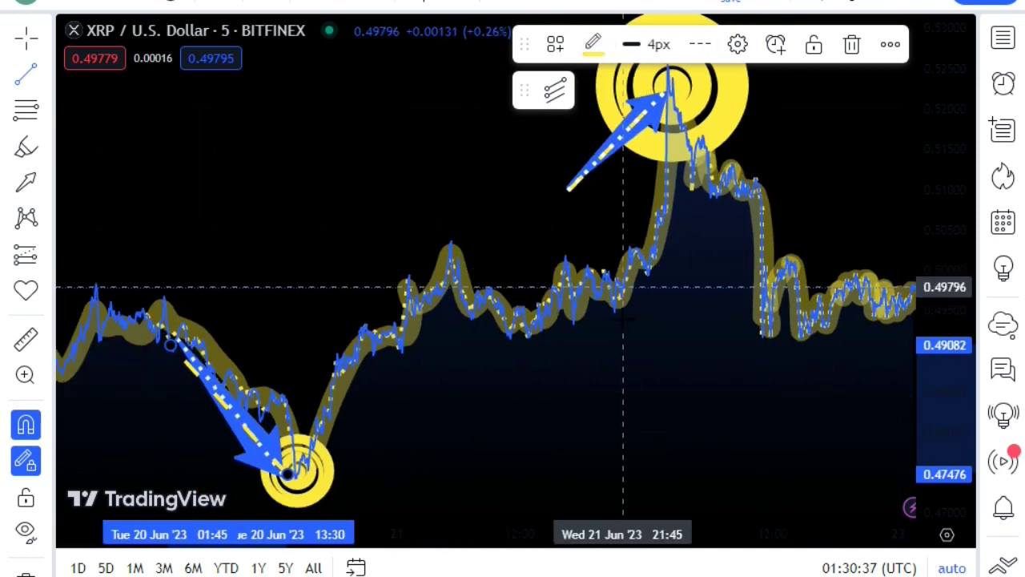
scroll(623, 318, "down", 4)
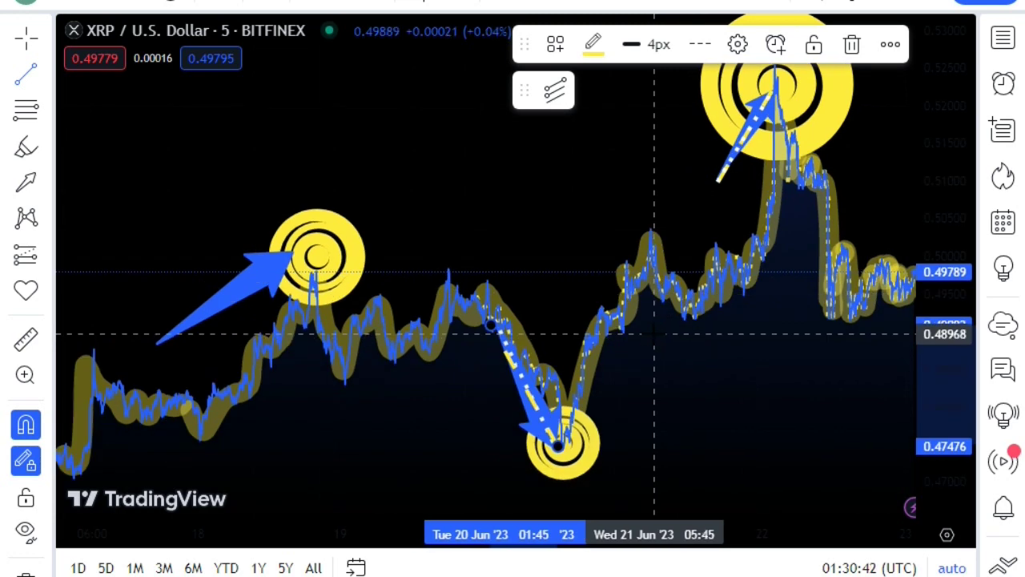
Place a double-ring target icon at 23:05 on 22 June, about 0.49551, and a dot-in-circle icon level with it at 21:05
scroll(654, 333, "up", 10)
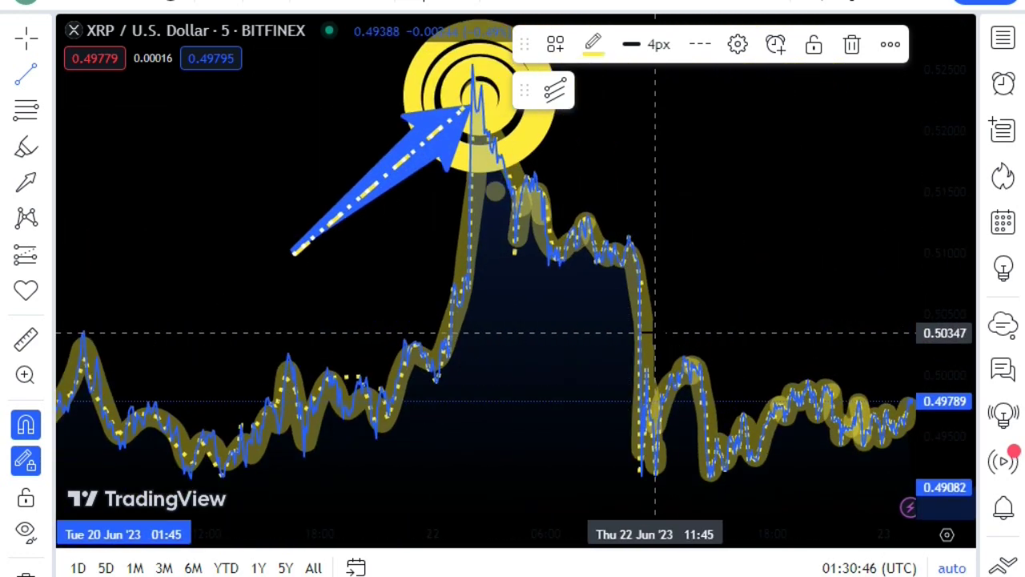
scroll(654, 334, "right", 10)
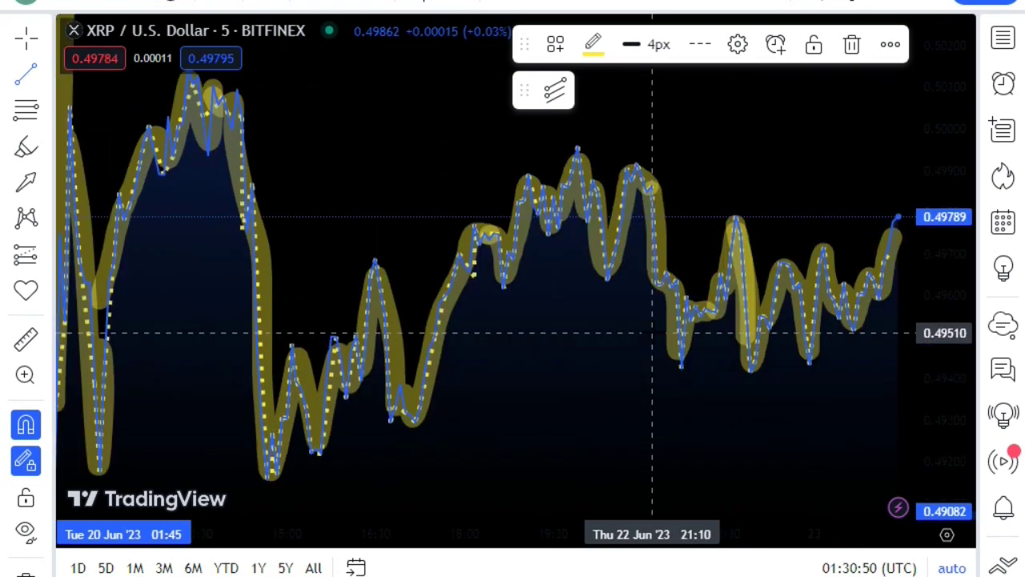
scroll(655, 334, "right", 8)
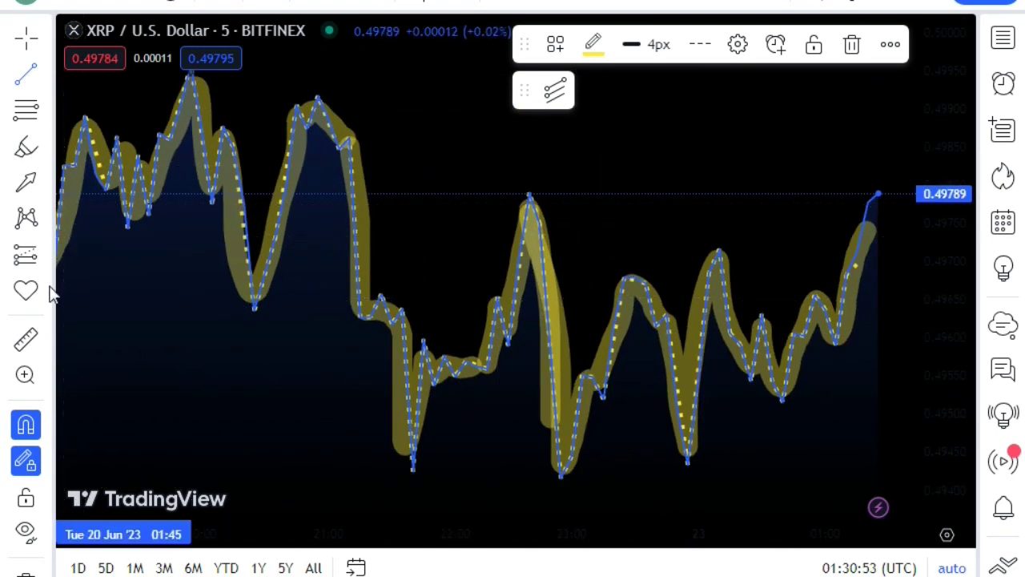
left_click(42, 293)
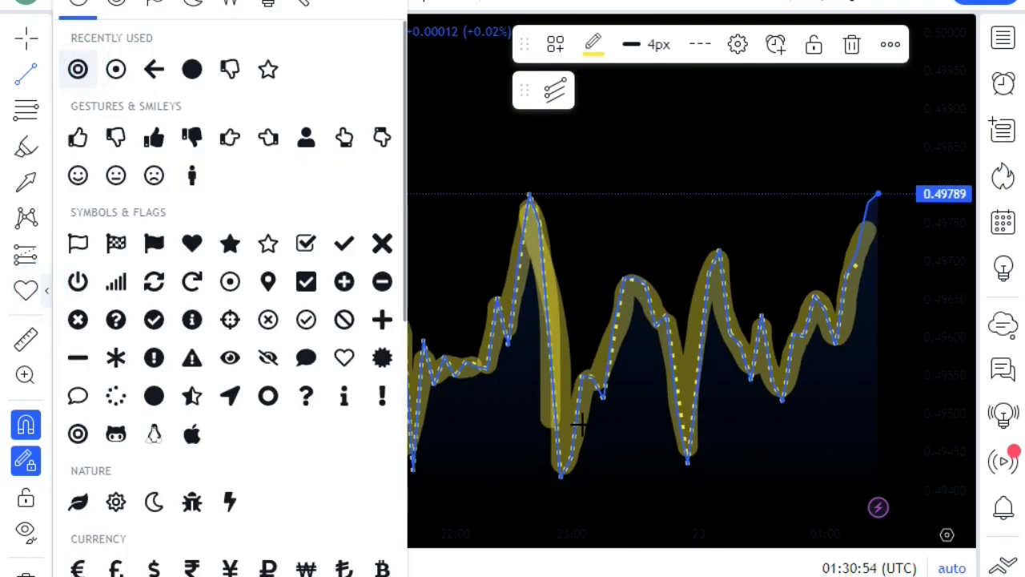
left_click(582, 374)
left_click(41, 293)
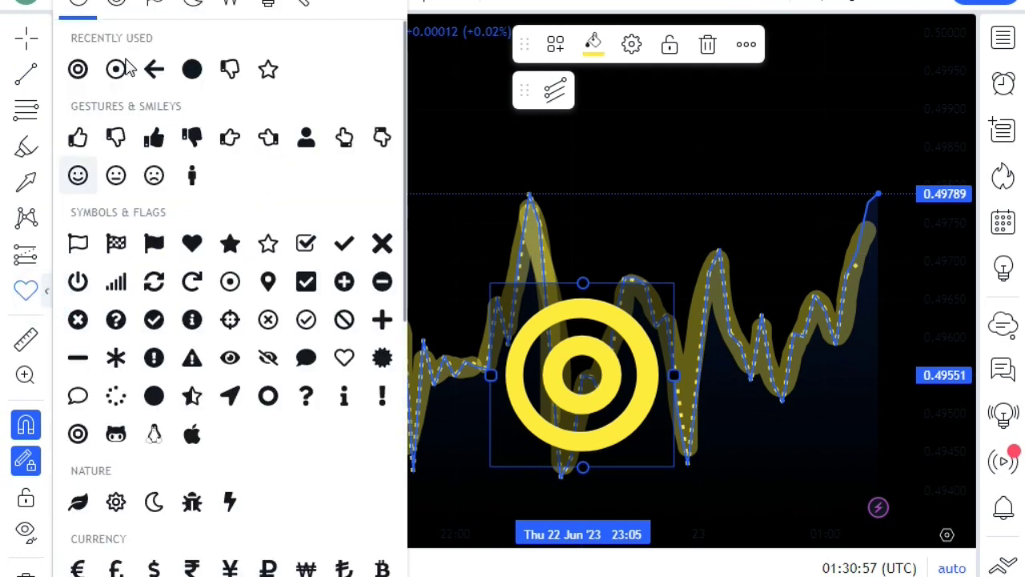
left_click(230, 282)
left_click(340, 374)
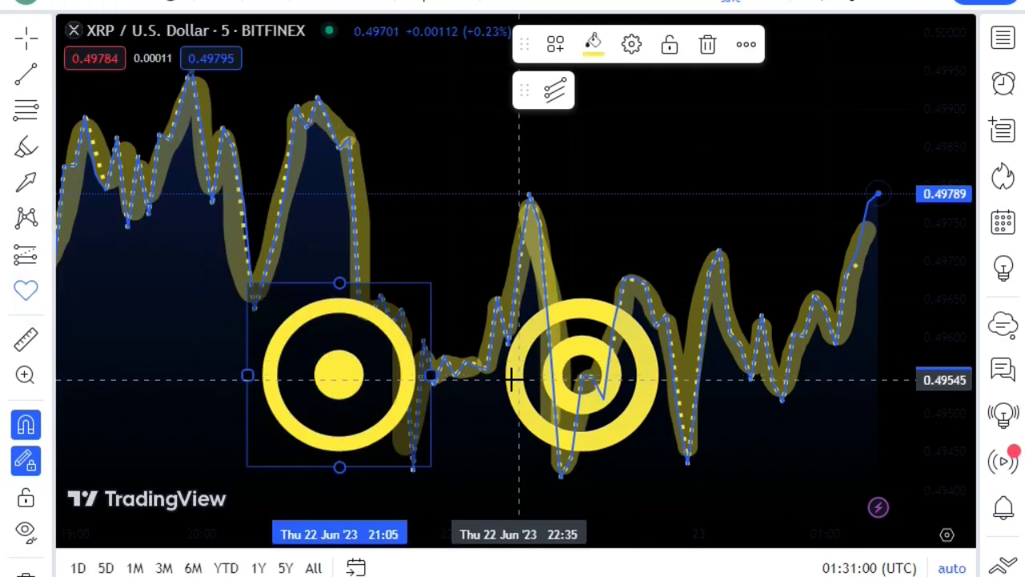
Move the target icon to 01:15 on 23 June, about 0.49780, then shrink the dot-in-circle icon and centre it inside the target
left_click(515, 383)
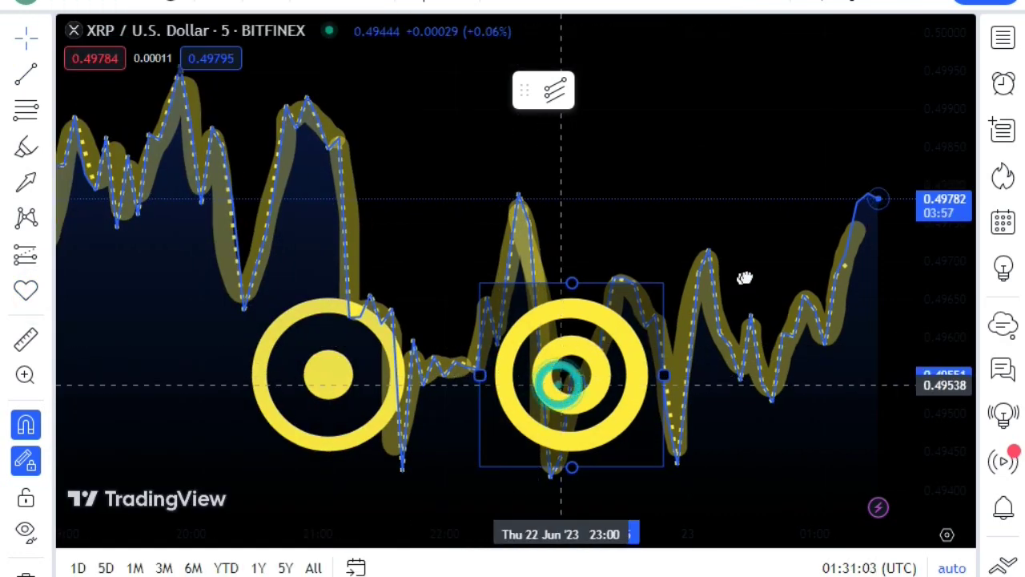
left_click_drag(571, 376, 803, 215)
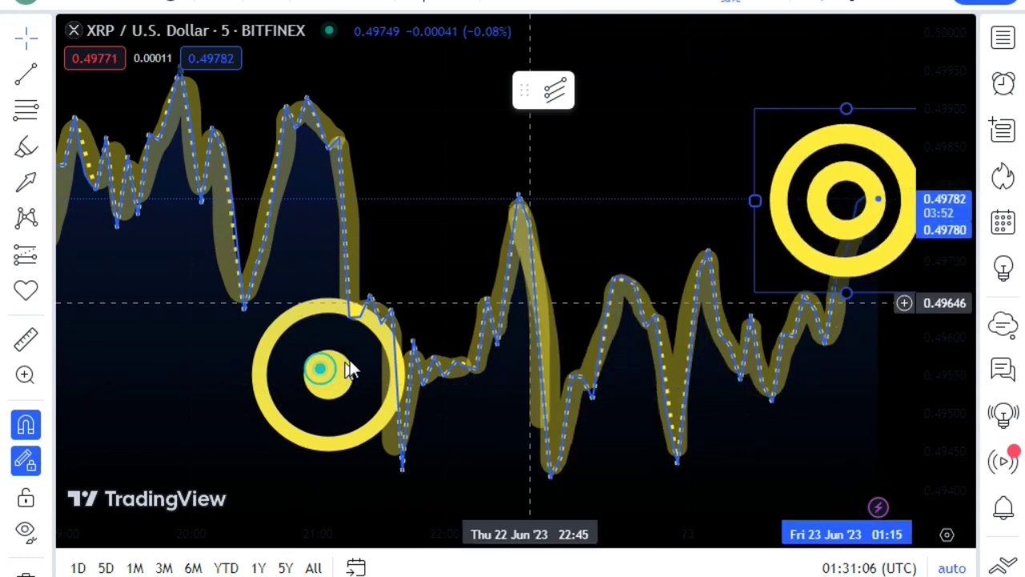
left_click_drag(320, 368, 825, 198)
left_click_drag(745, 203, 770, 202)
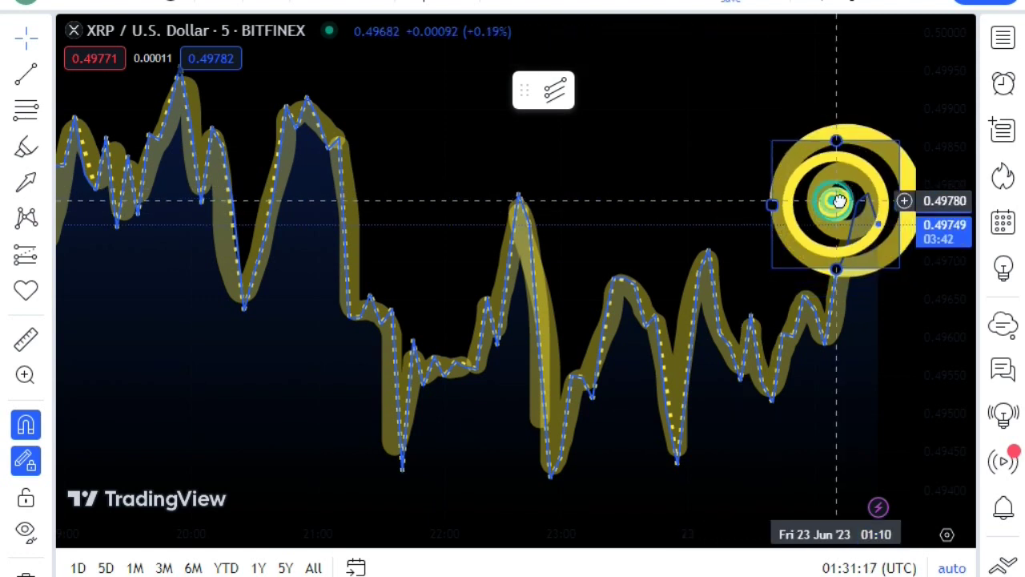
left_click_drag(836, 201, 847, 199)
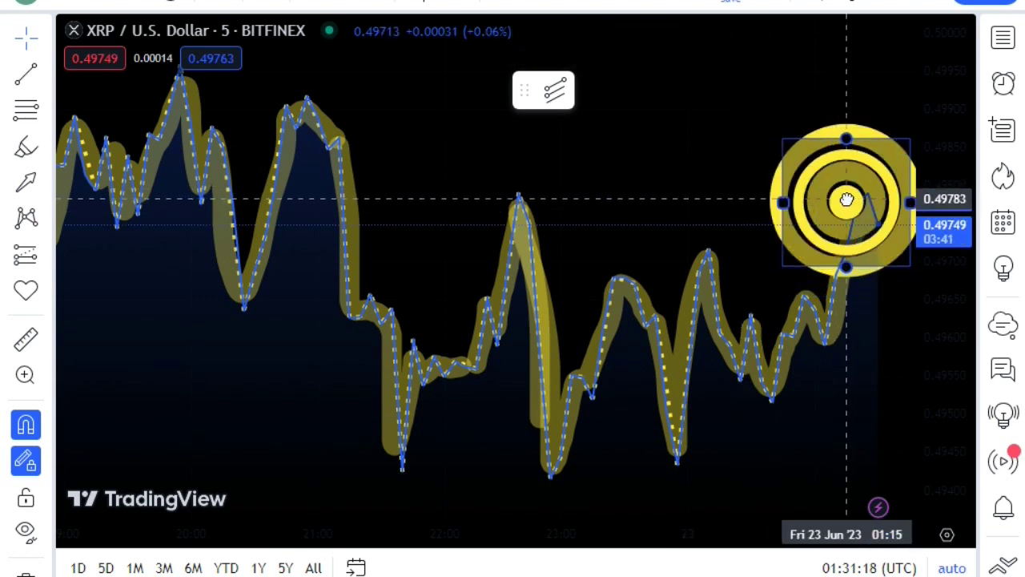
Draw a blue arrow marker from 23:25 on 22 June, at 0.49940, to 01:10 on 23 June, at 0.49775, and overlay a trend line along it
left_click(25, 182)
left_click(614, 79)
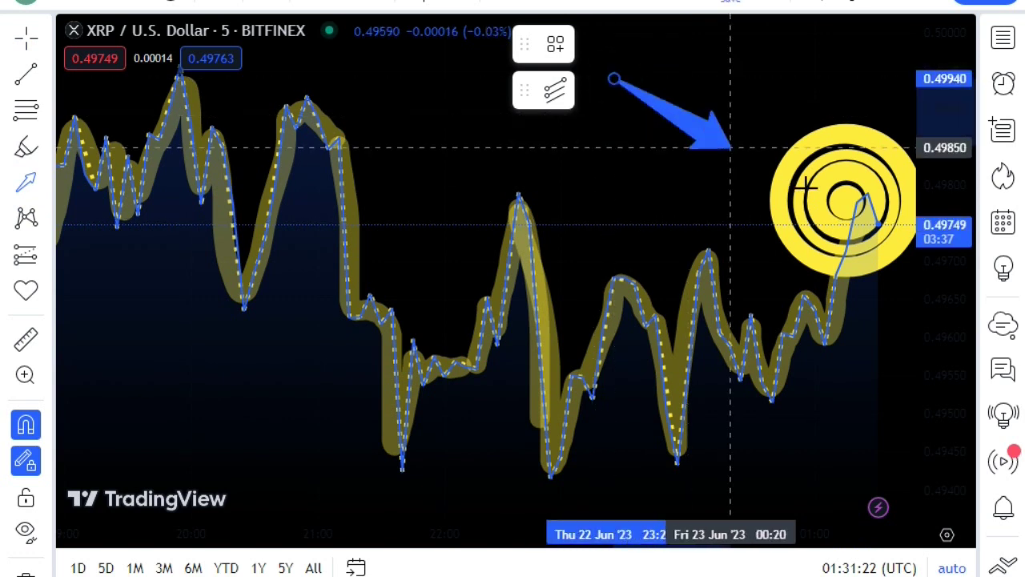
left_click(838, 203)
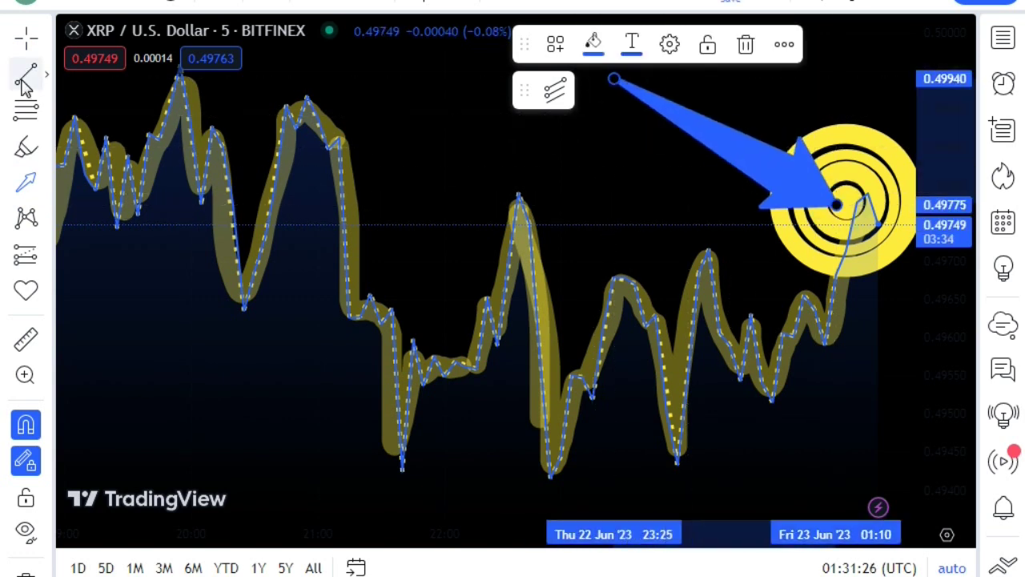
left_click(28, 76)
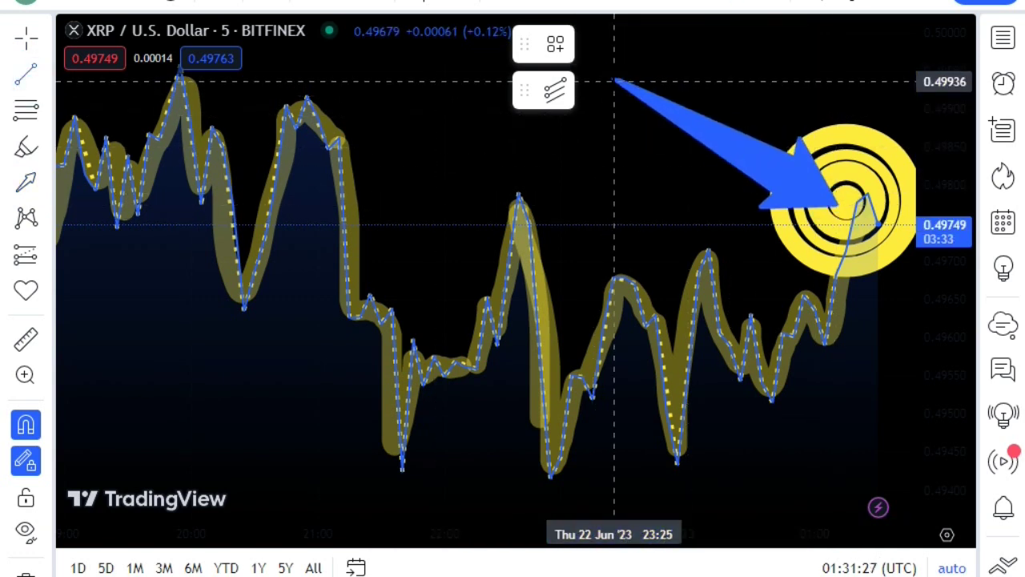
left_click(614, 79)
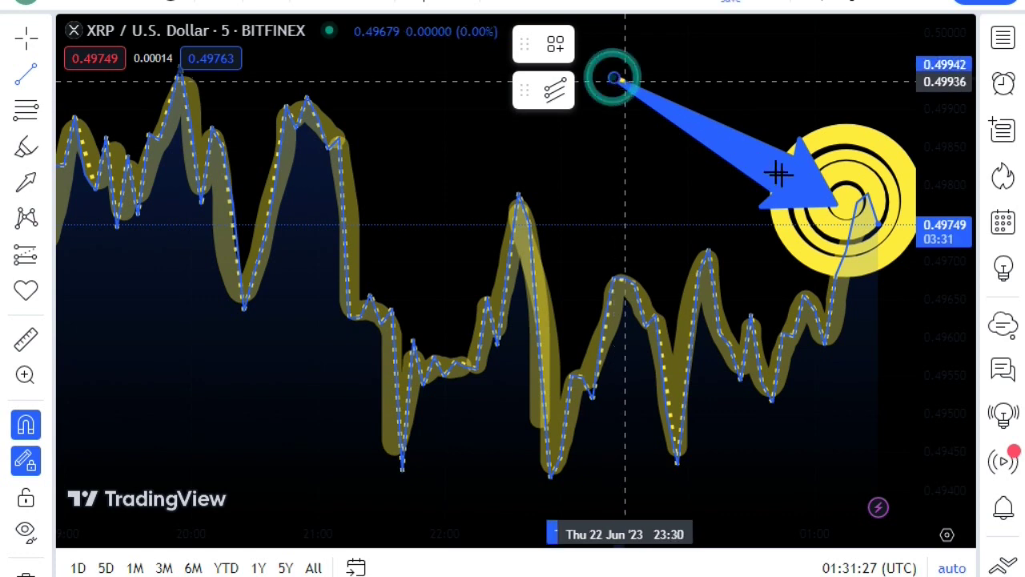
left_click(837, 201)
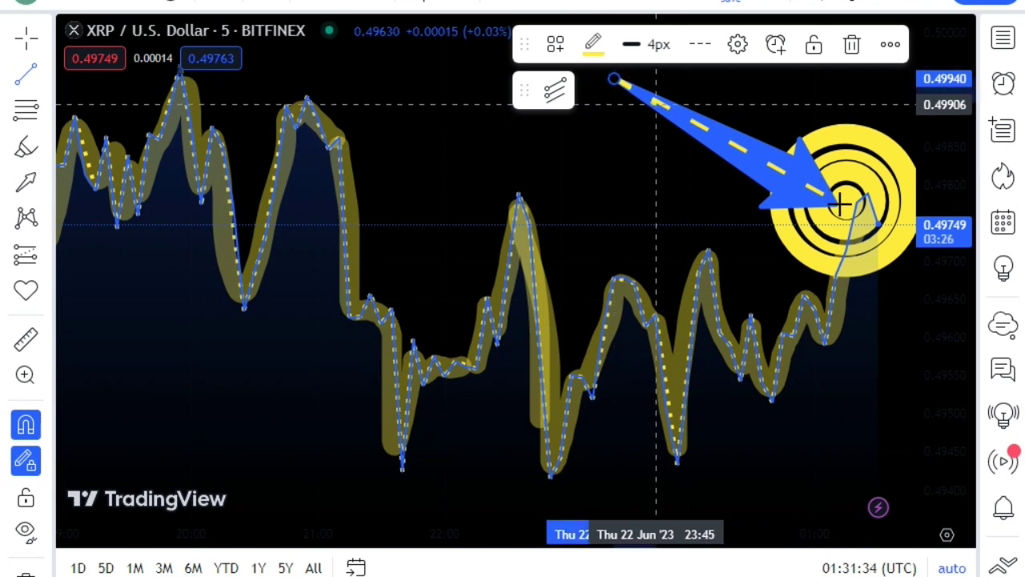
Style the trend line on the arrow to the 23 June target as a dotted white line
left_click(700, 46)
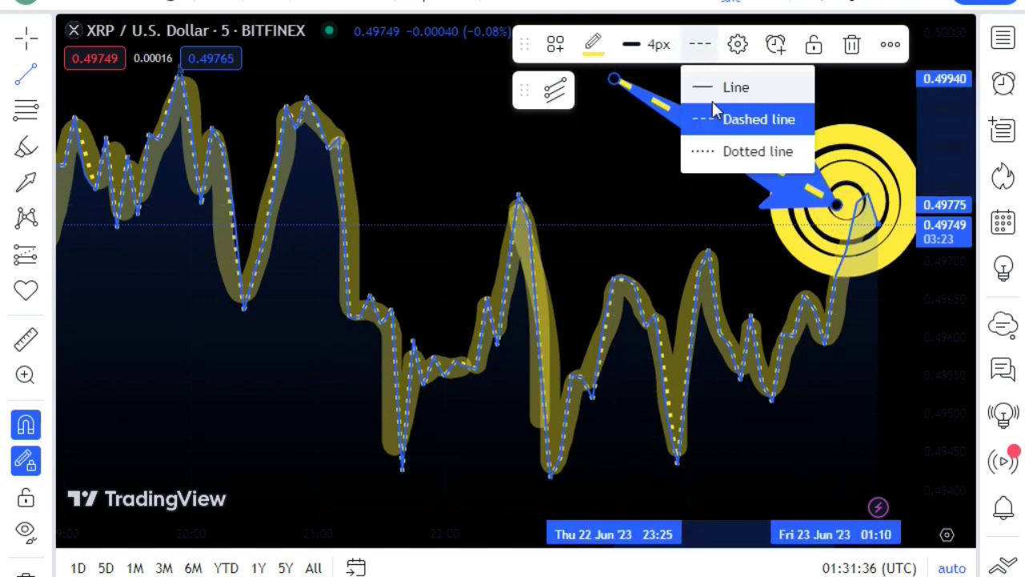
left_click(719, 150)
left_click(594, 45)
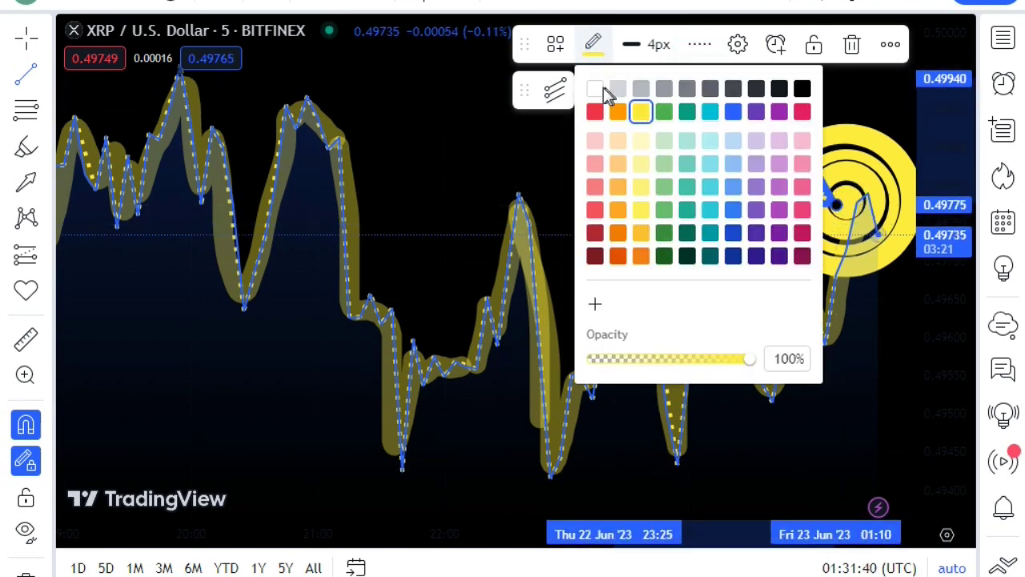
left_click(596, 88)
scroll(560, 264, "down", 8)
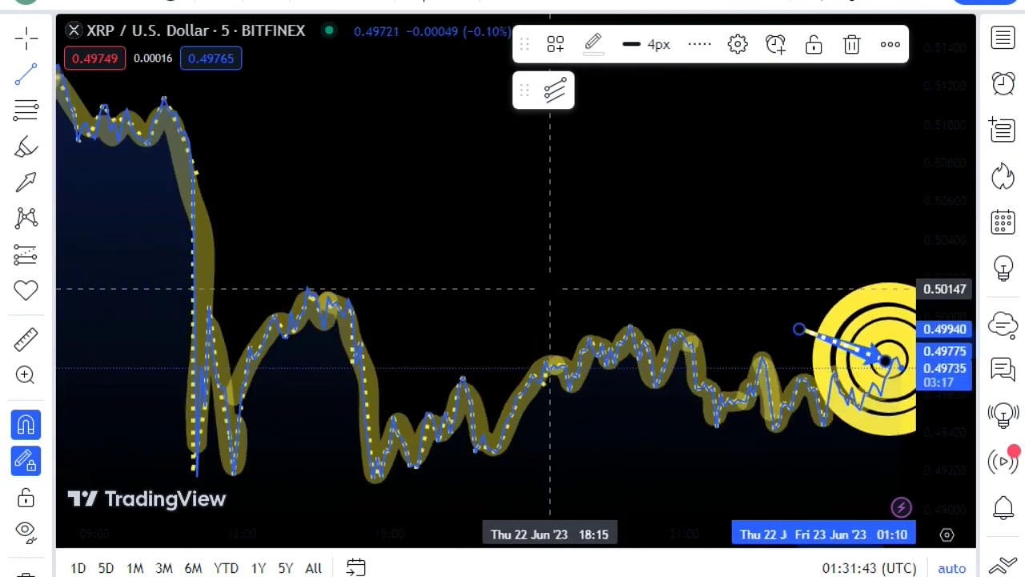
scroll(550, 288, "down", 8)
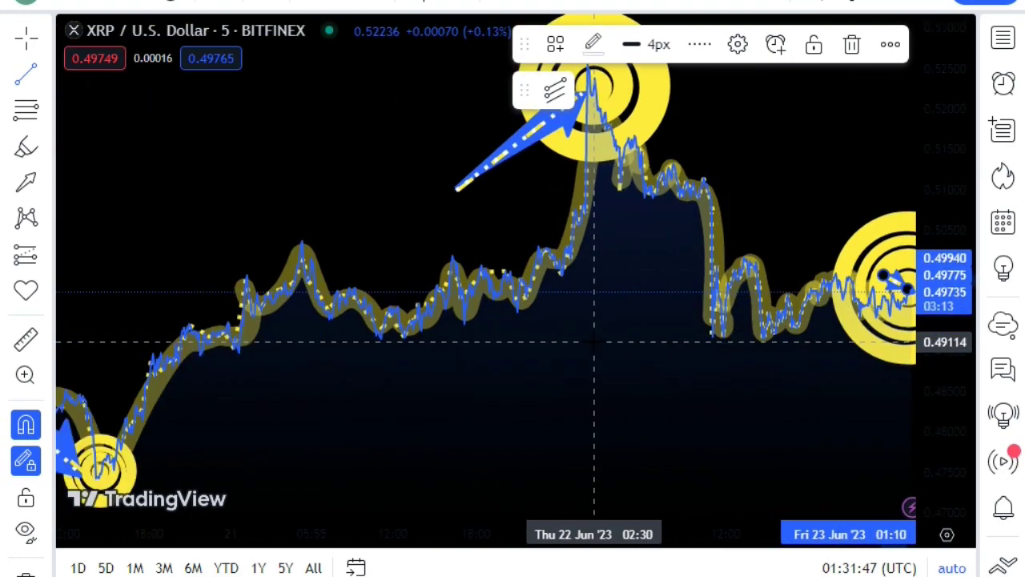
scroll(594, 341, "down", 6)
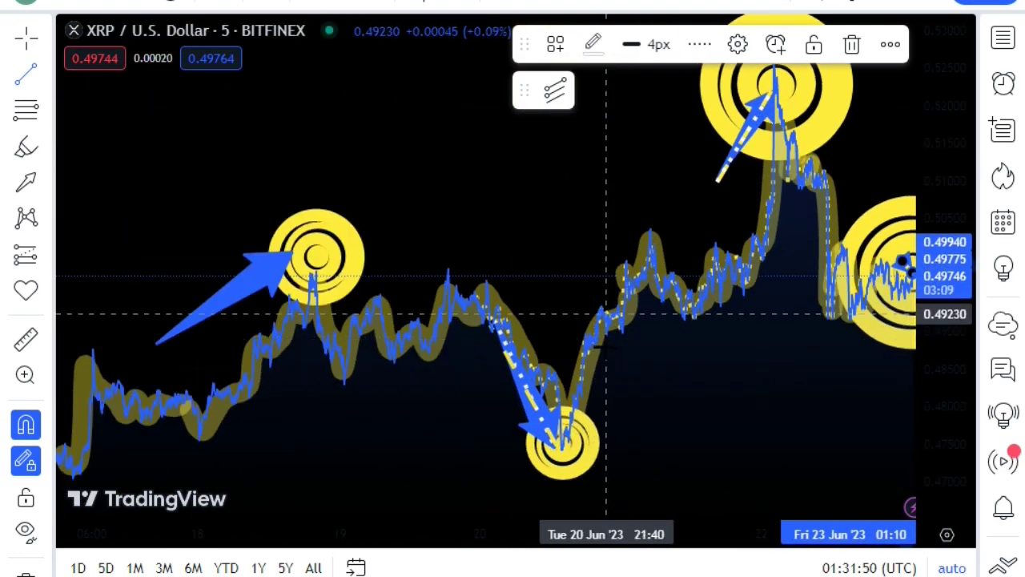
Examine the dotted trend lines and highlighter trace from the 18 June target to the arrow at the 23 June target, close up and at wide range
scroll(606, 315, "up", 8)
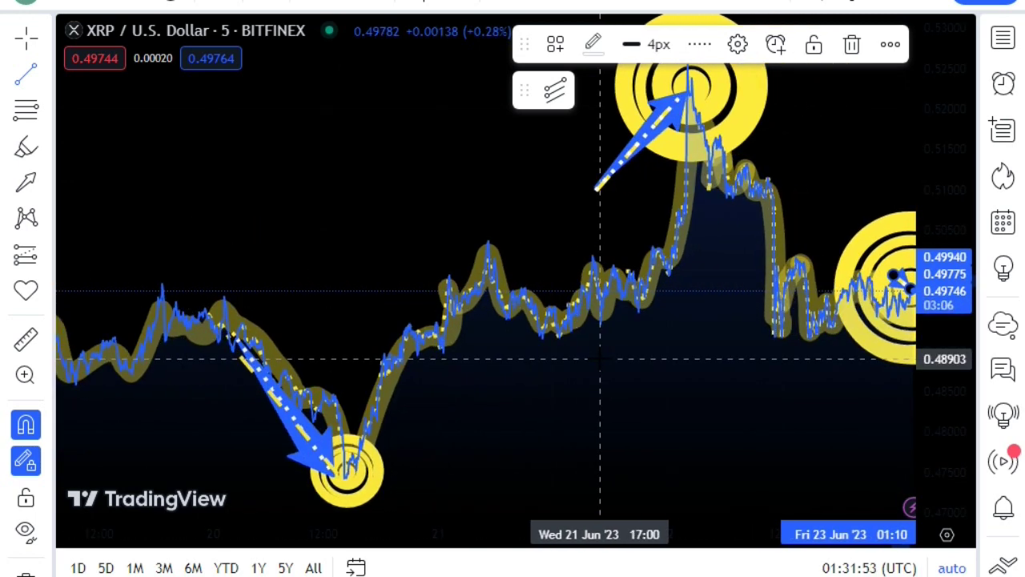
scroll(600, 358, "up", 8)
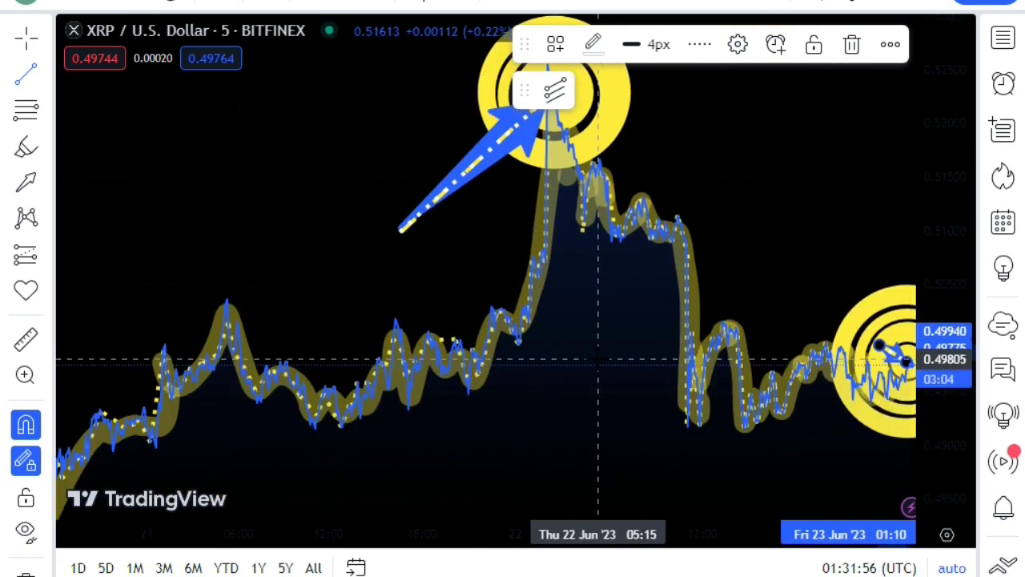
scroll(598, 358, "up", 8)
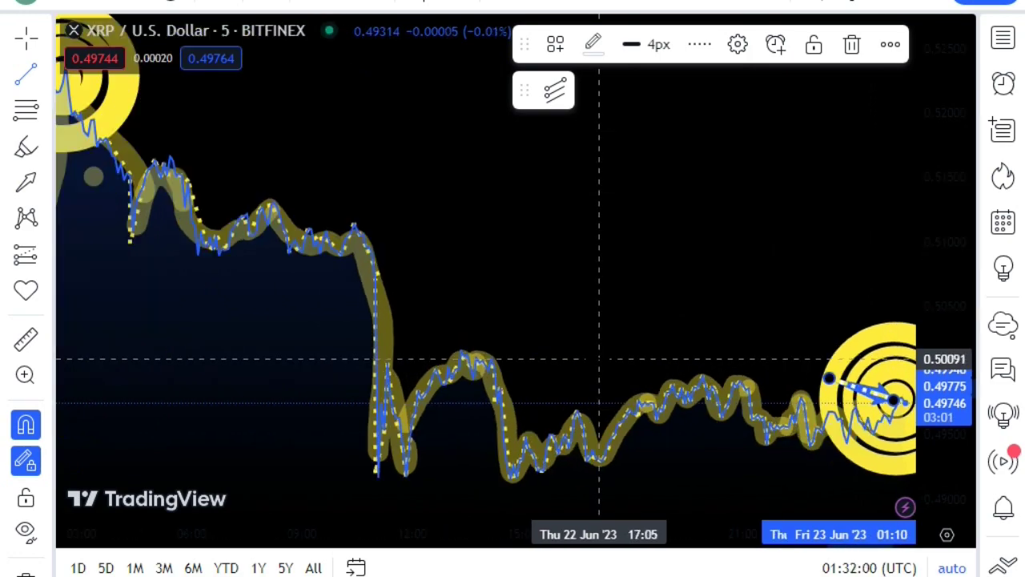
scroll(597, 396, "up", 8)
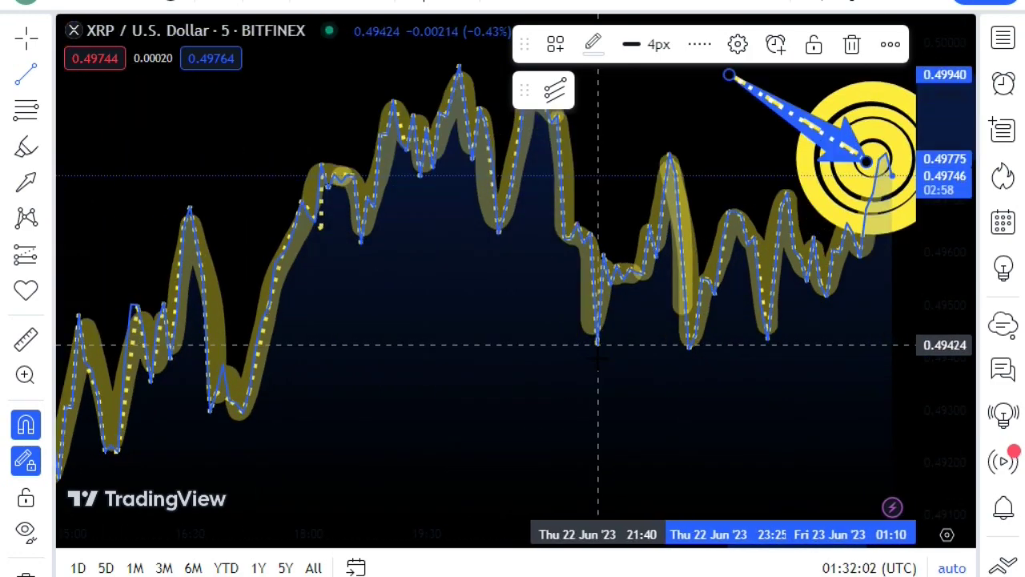
scroll(594, 358, "up", 8)
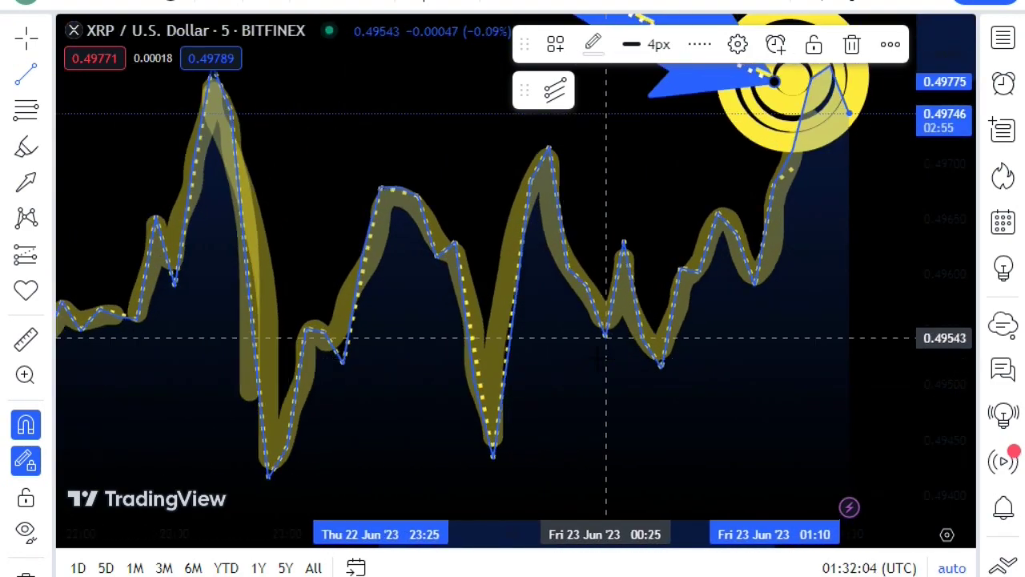
scroll(602, 358, "up", 2)
scroll(597, 358, "up", 4)
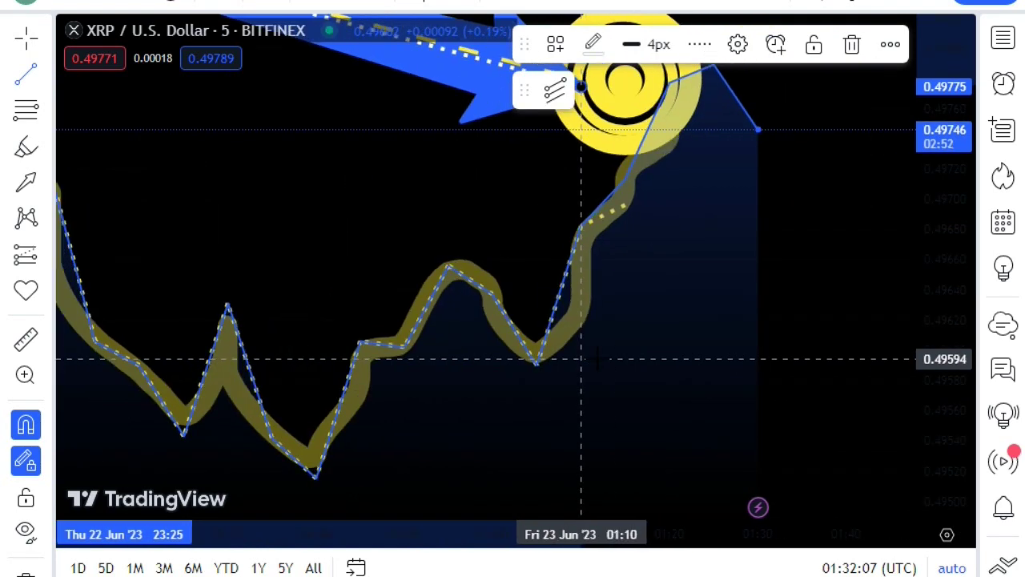
scroll(598, 357, "down", 5)
scroll(589, 350, "down", 2)
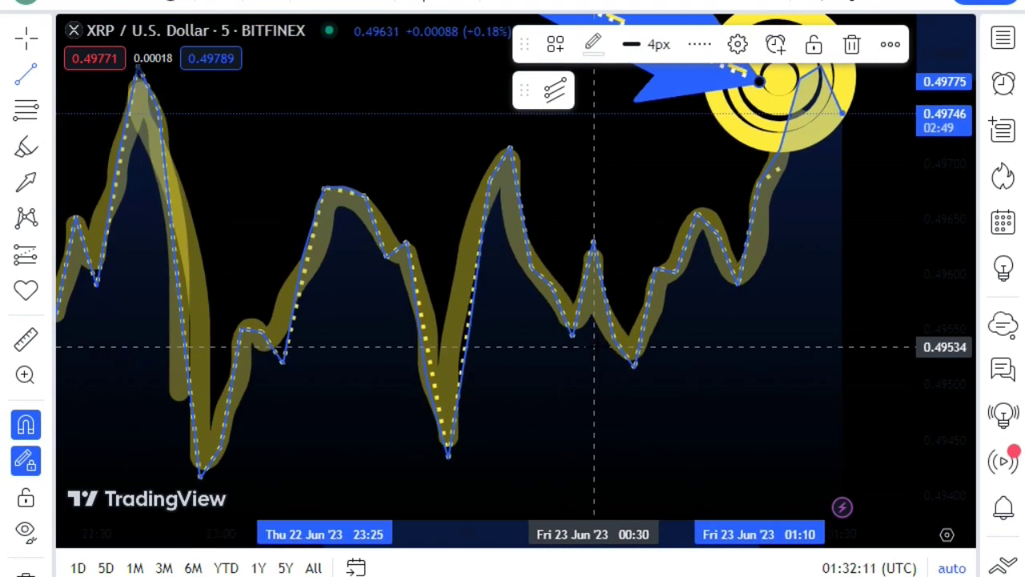
scroll(593, 347, "down", 5)
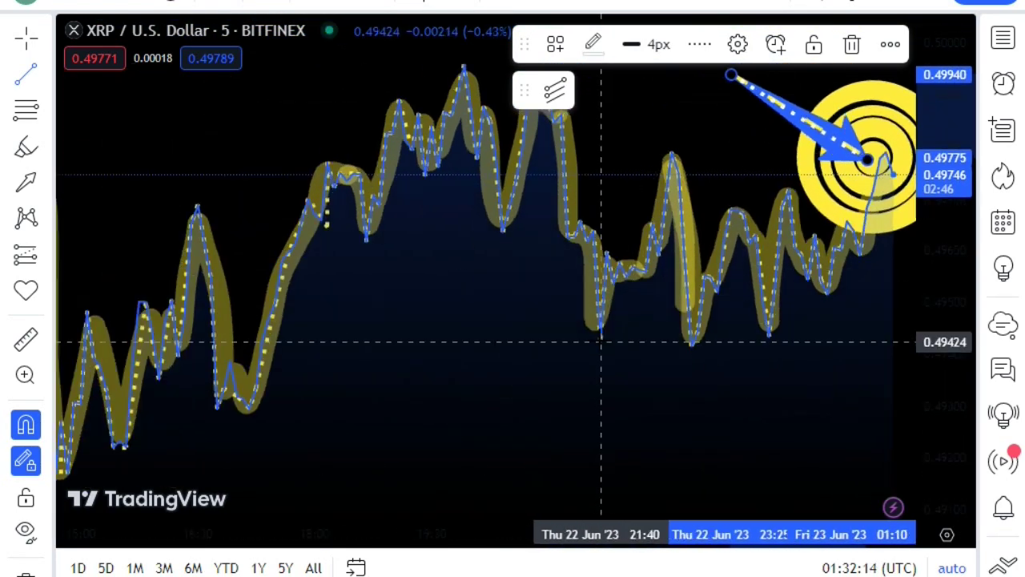
scroll(601, 342, "down", 6)
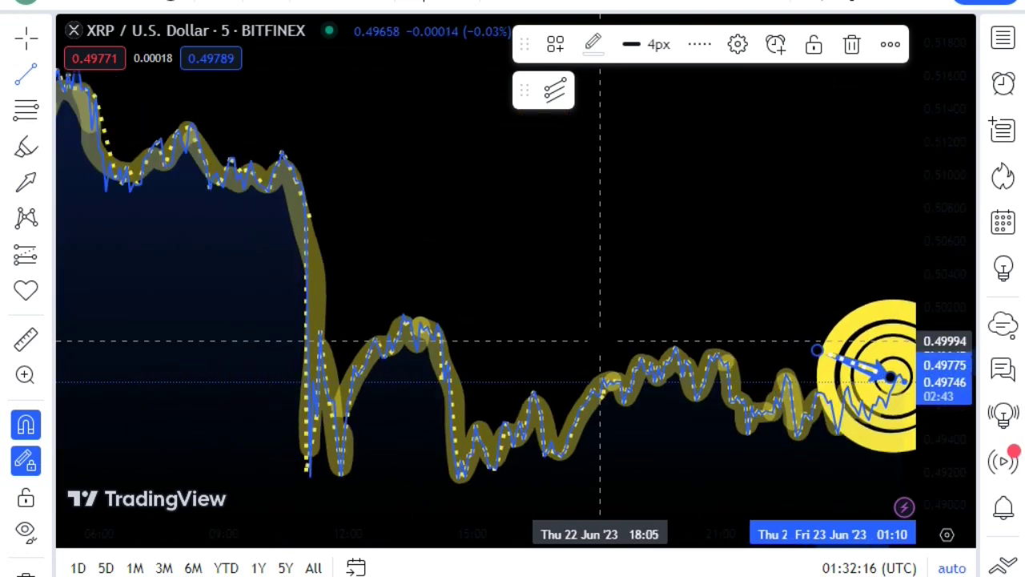
scroll(599, 341, "down", 6)
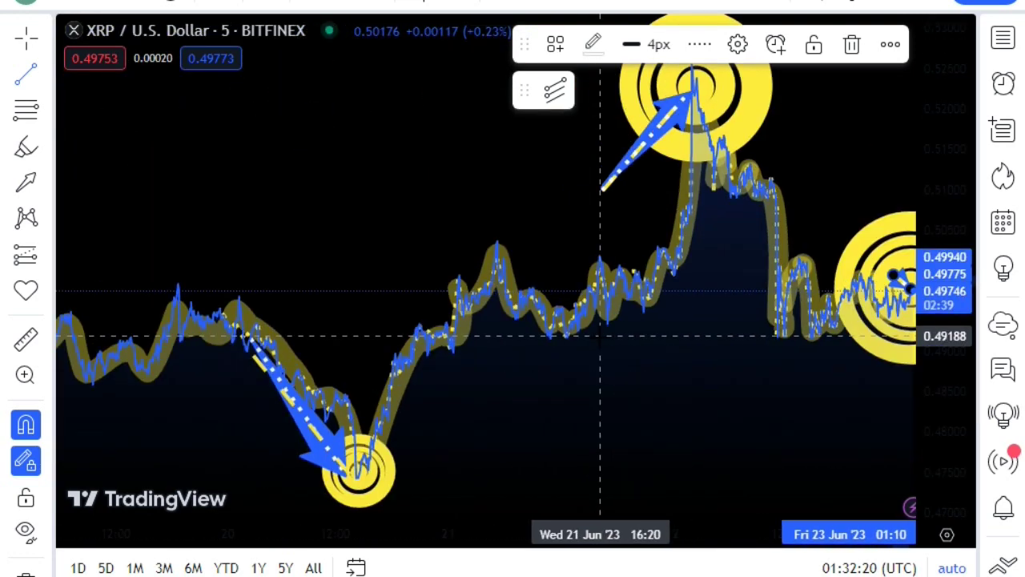
scroll(599, 338, "down", 1)
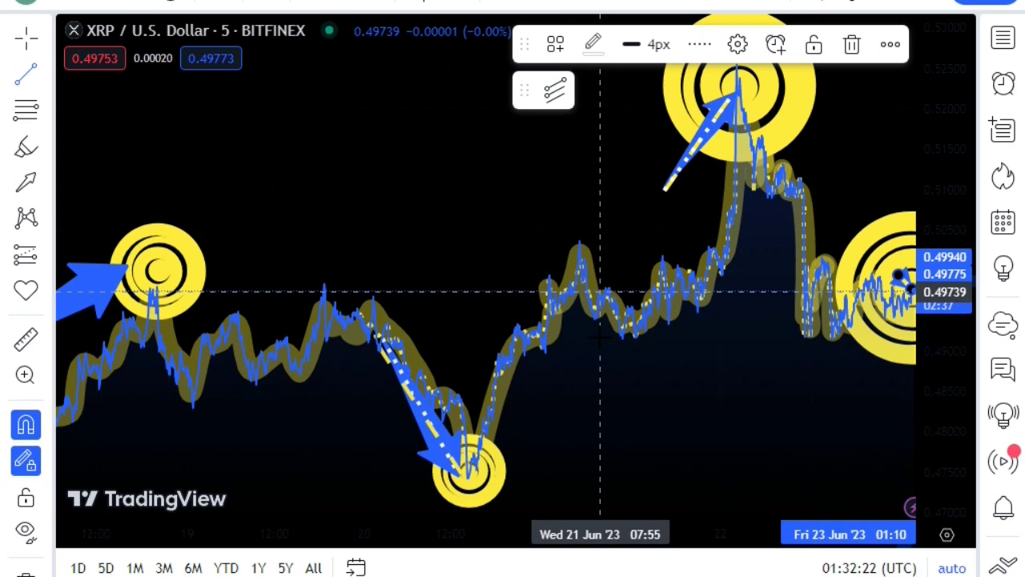
scroll(600, 336, "up", 6)
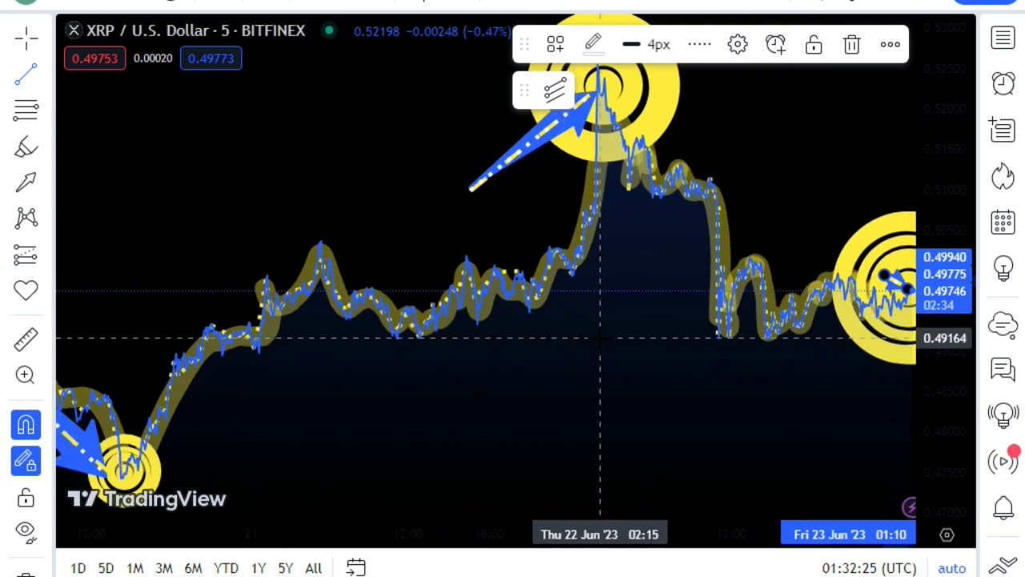
scroll(600, 338, "up", 6)
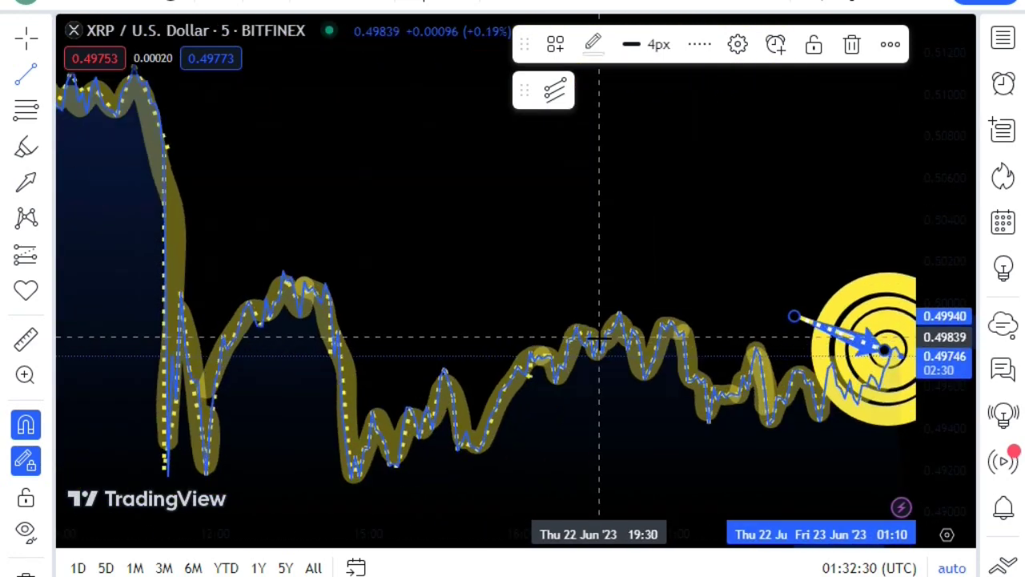
scroll(600, 338, "up", 6)
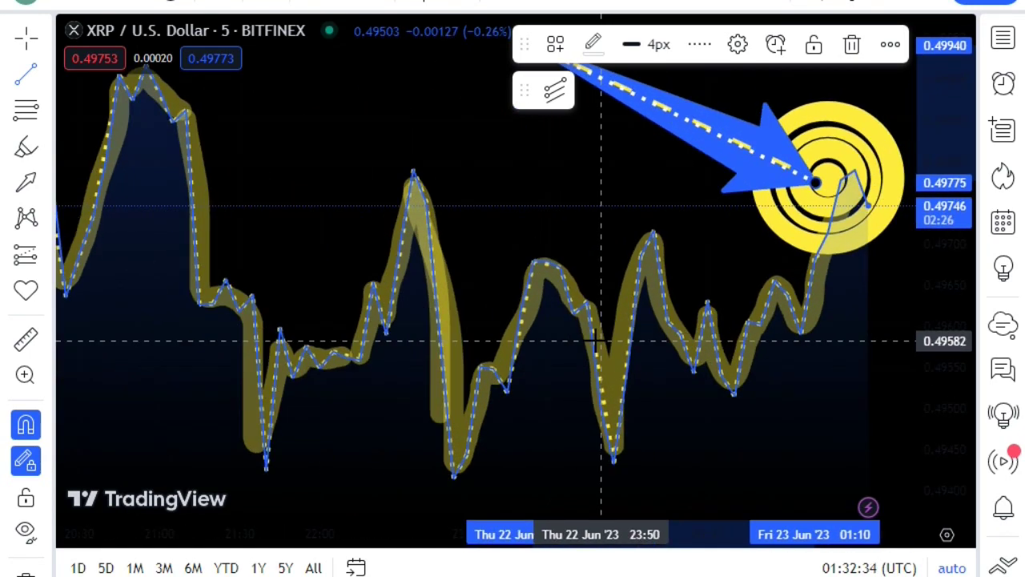
scroll(587, 329, "down", 6)
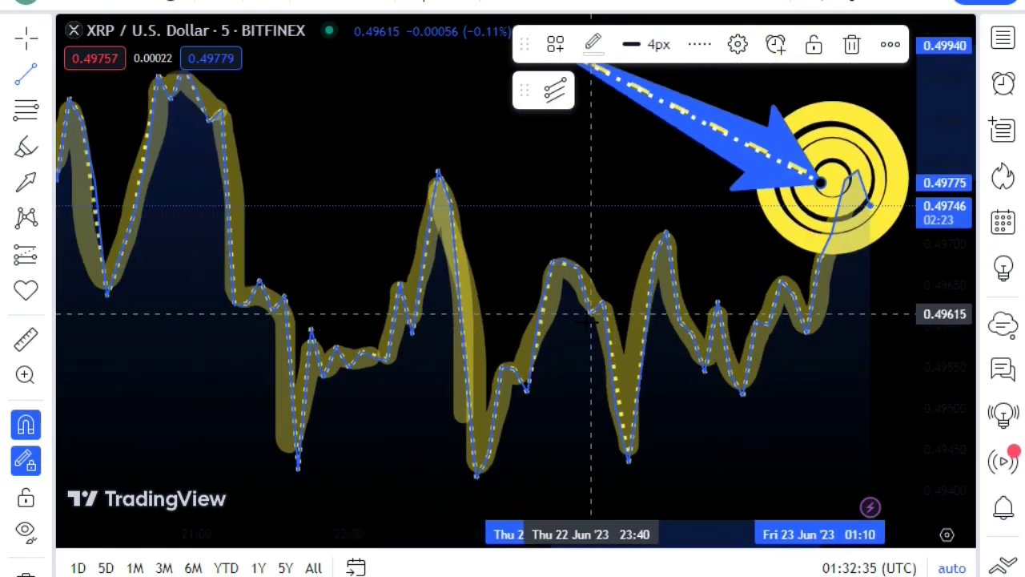
scroll(587, 324, "down", 5)
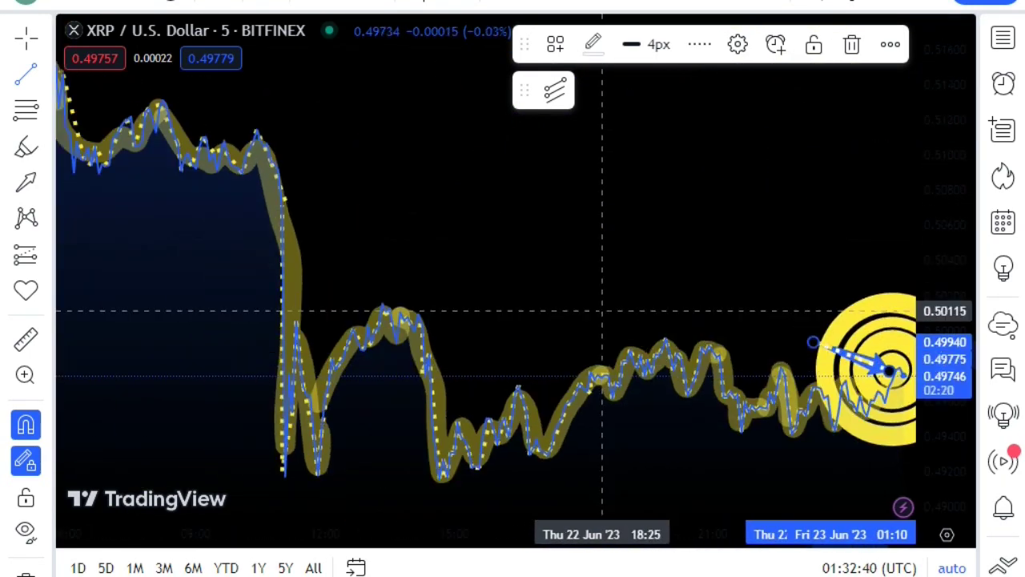
scroll(602, 310, "down", 6)
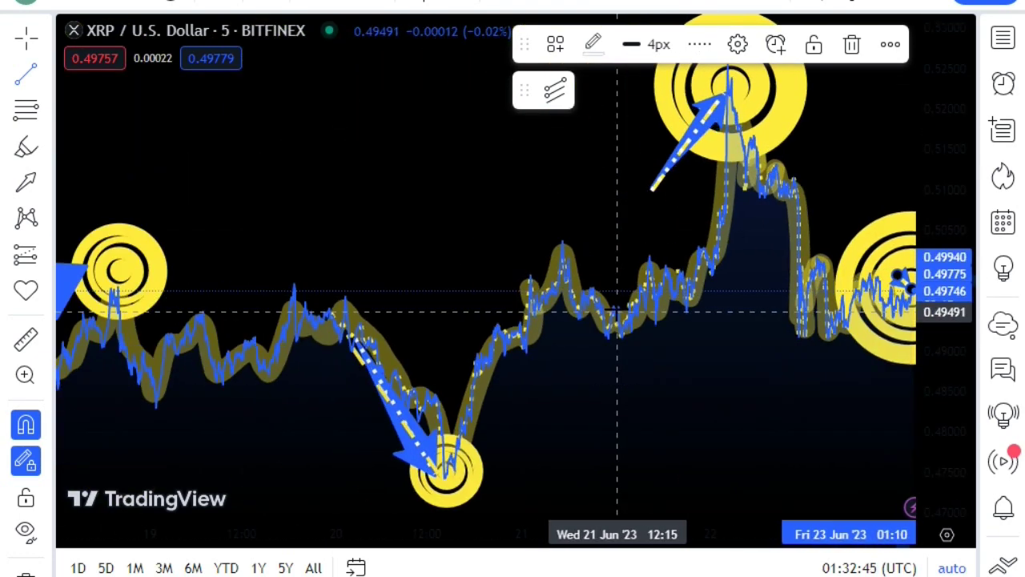
scroll(618, 311, "down", 2)
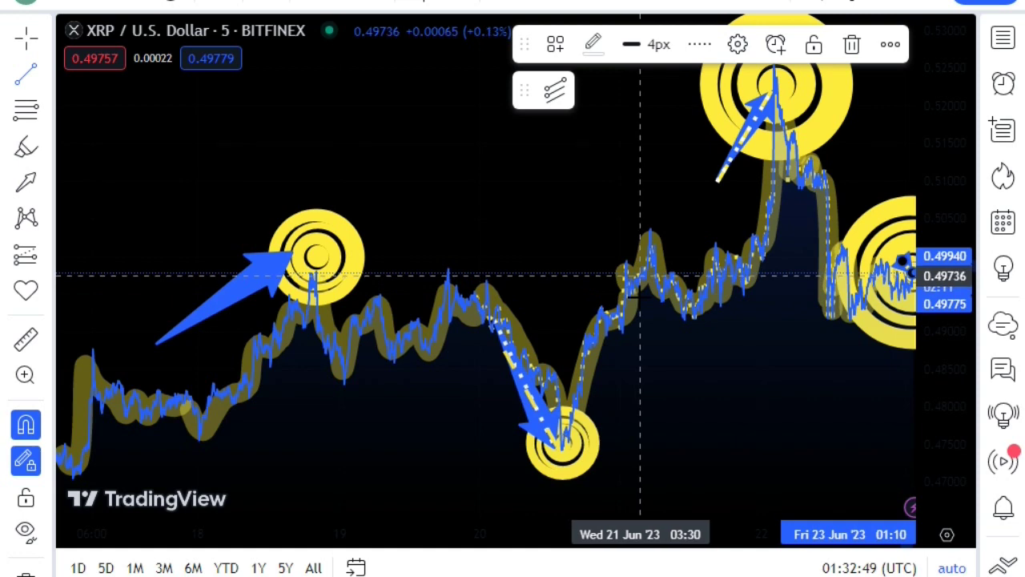
Review the target icons, arrows and traced price swings between the 20 June low, the 22 June peak and early 23 June again
scroll(639, 275, "up", 2)
scroll(640, 294, "up", 4)
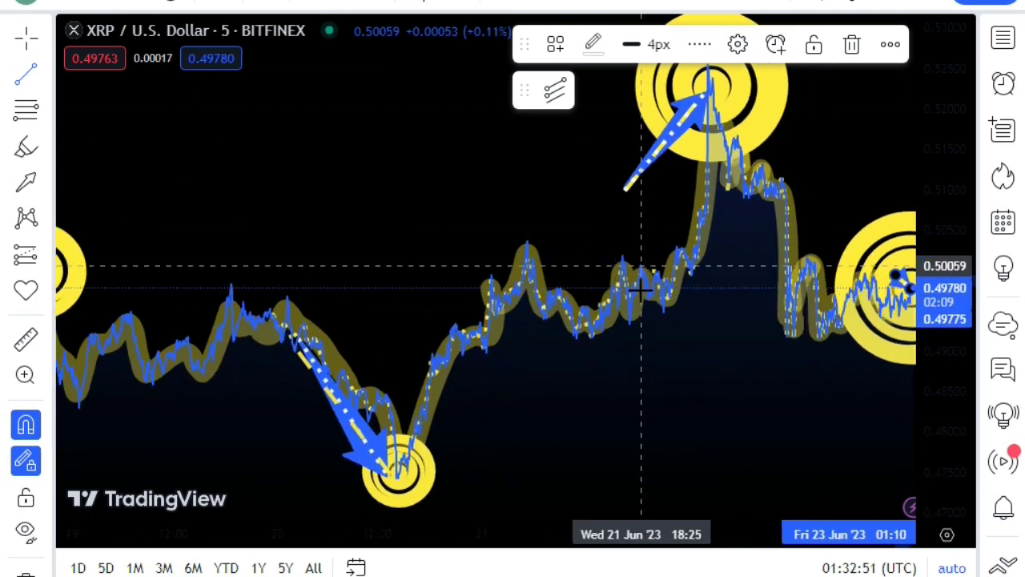
scroll(640, 290, "up", 5)
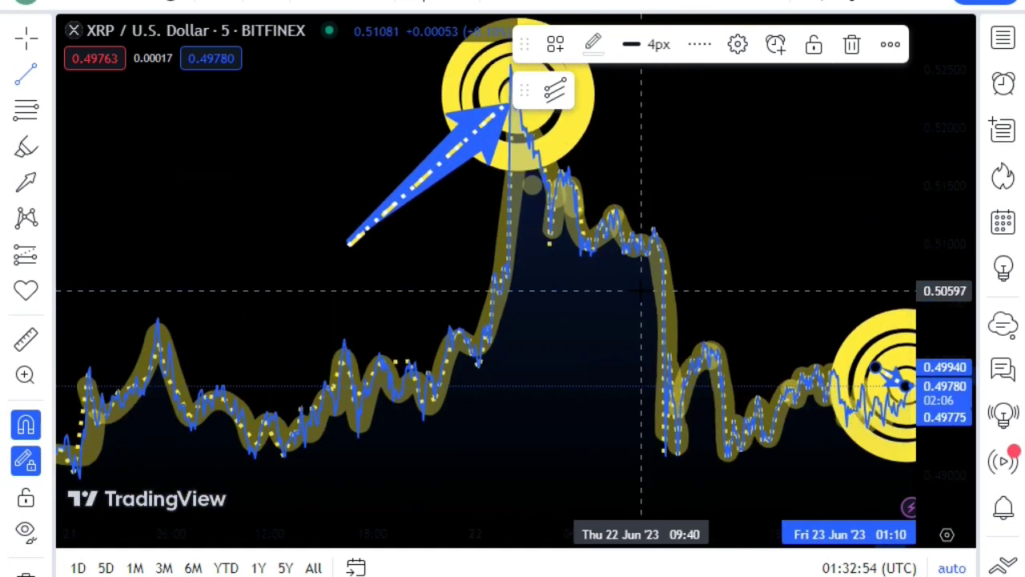
scroll(640, 291, "up", 5)
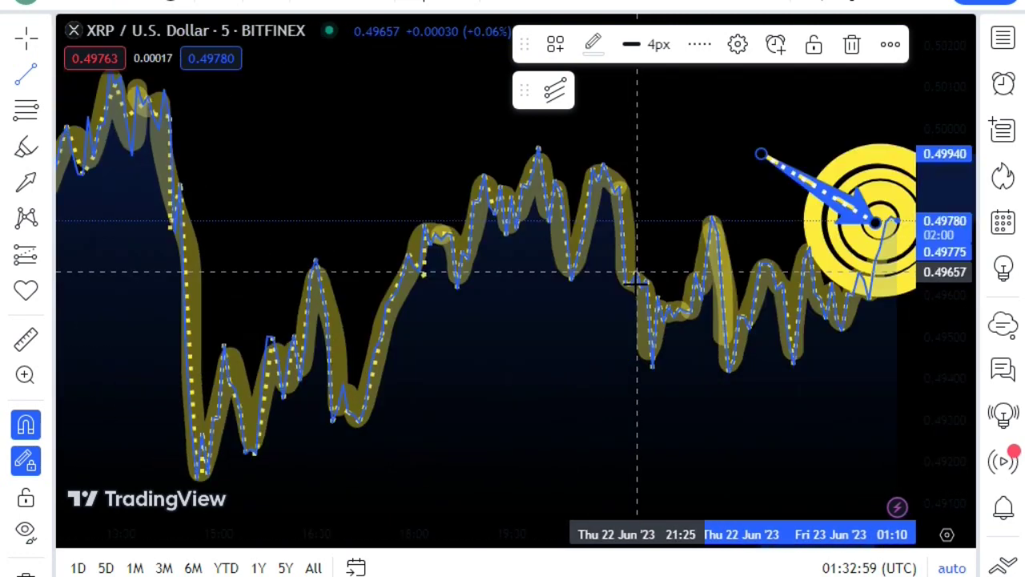
scroll(637, 283, "up", 1)
scroll(638, 313, "up", 5)
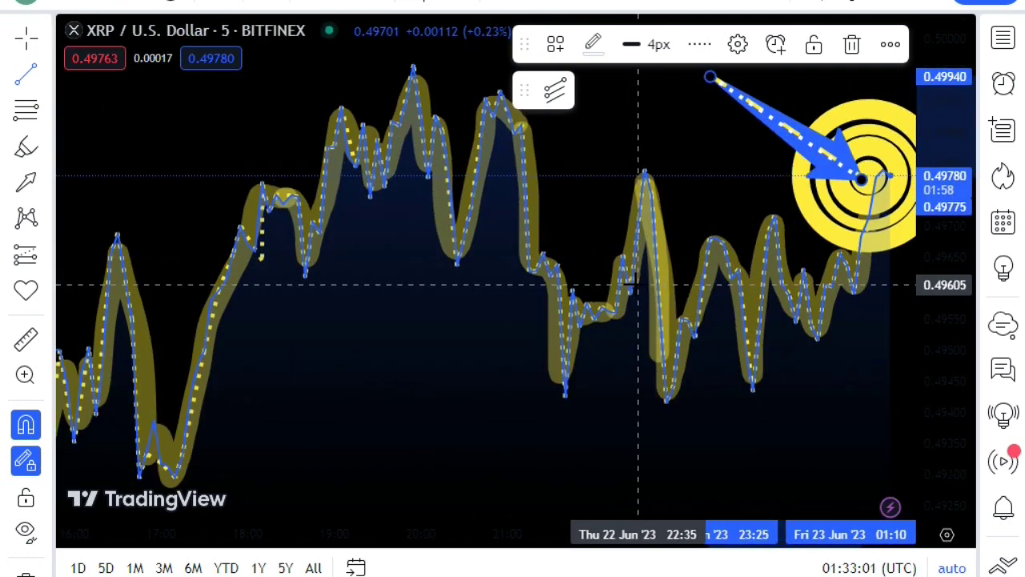
scroll(638, 282, "up", 4)
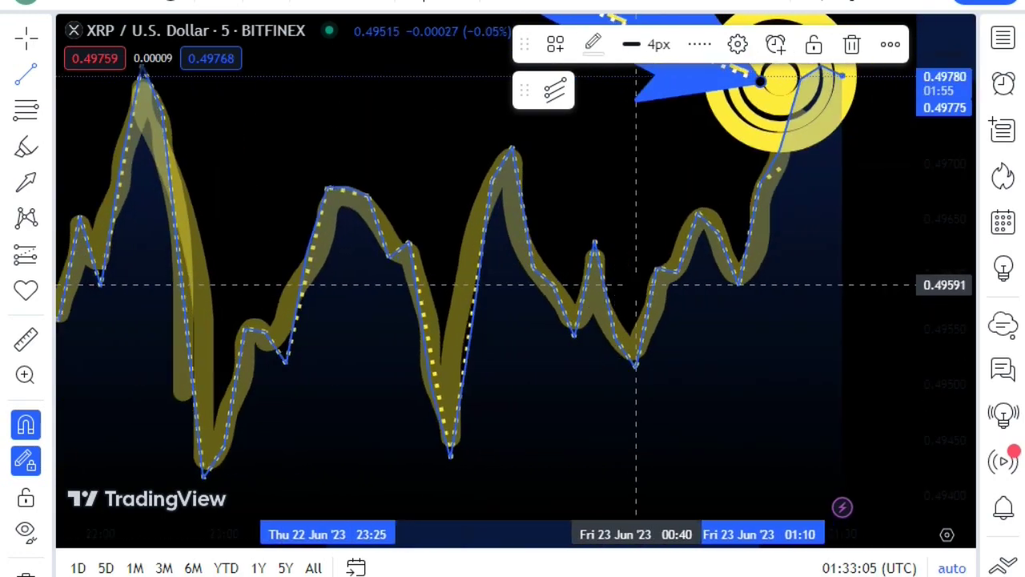
scroll(633, 276, "down", 8)
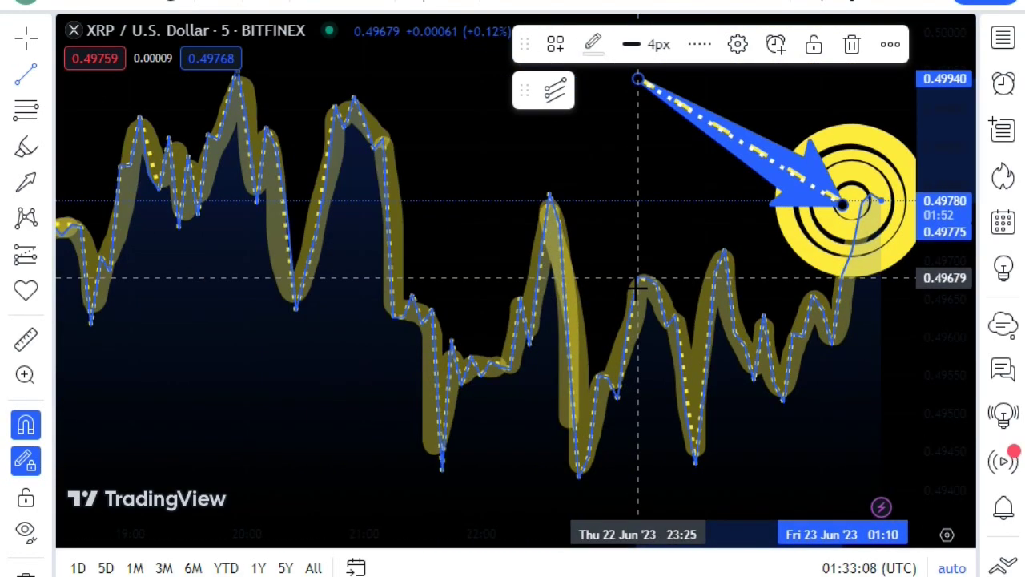
scroll(633, 289, "down", 10)
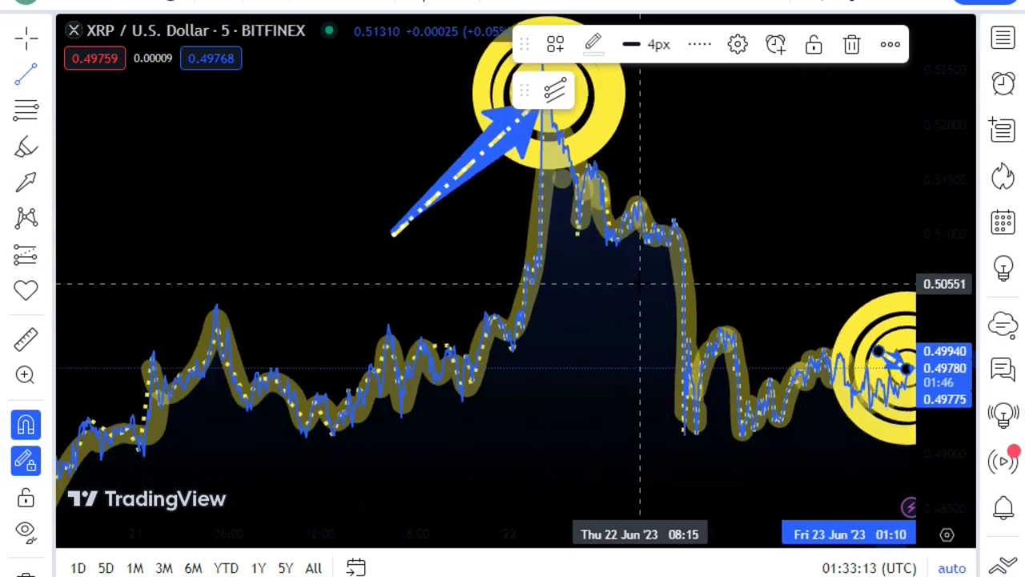
scroll(644, 285, "down", 8)
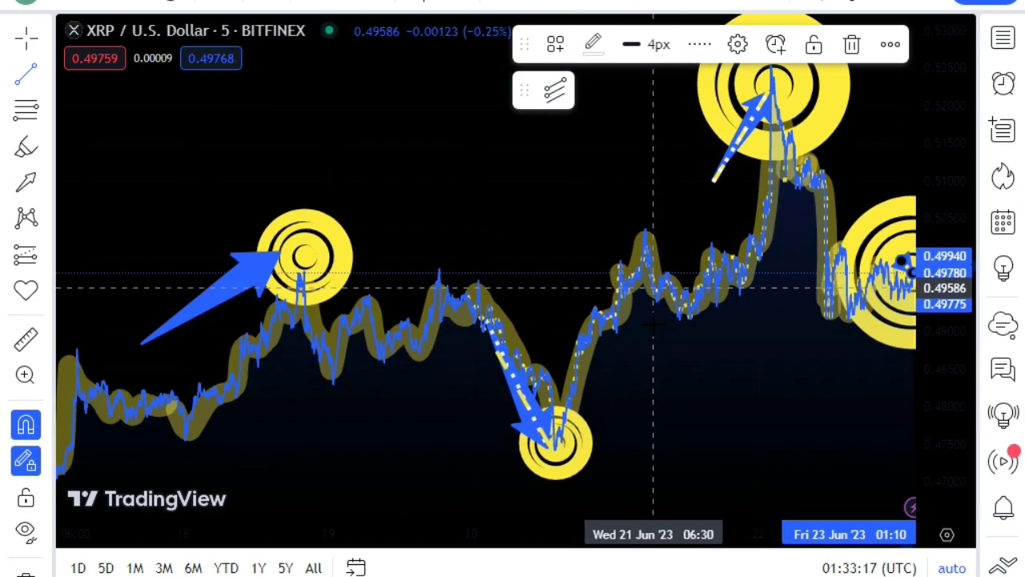
scroll(653, 322, "up", 10)
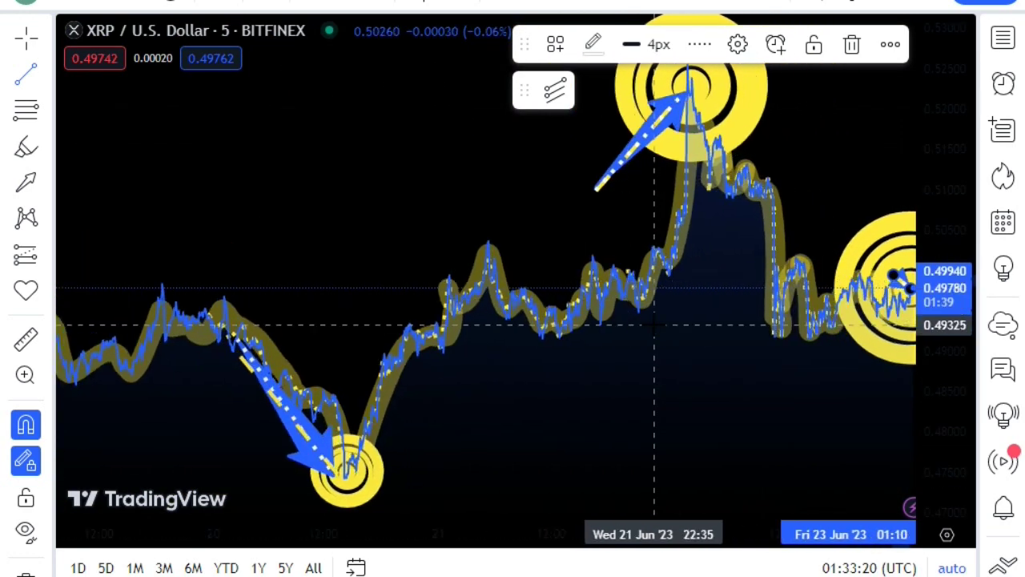
scroll(652, 322, "up", 10)
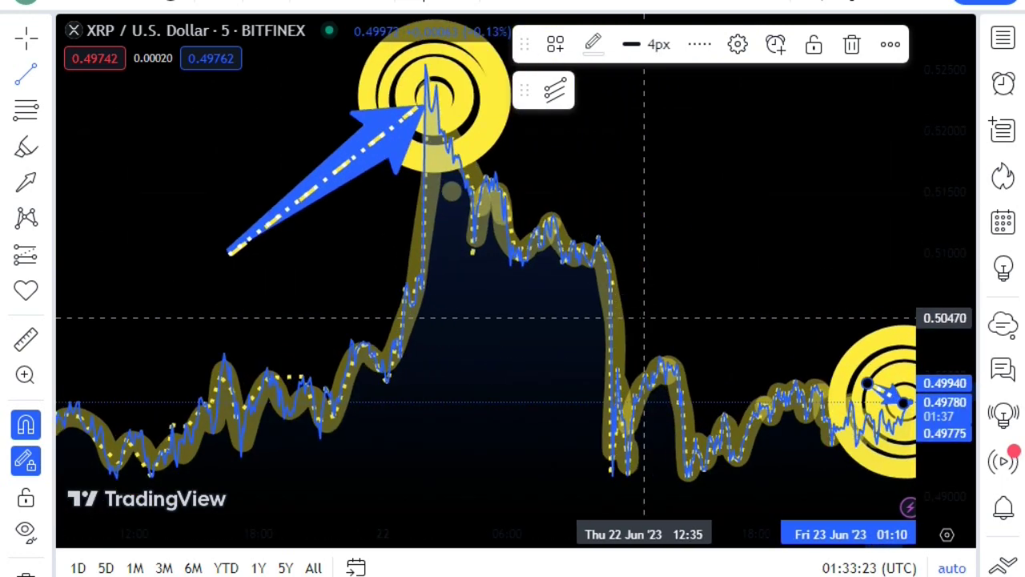
scroll(641, 317, "up", 3)
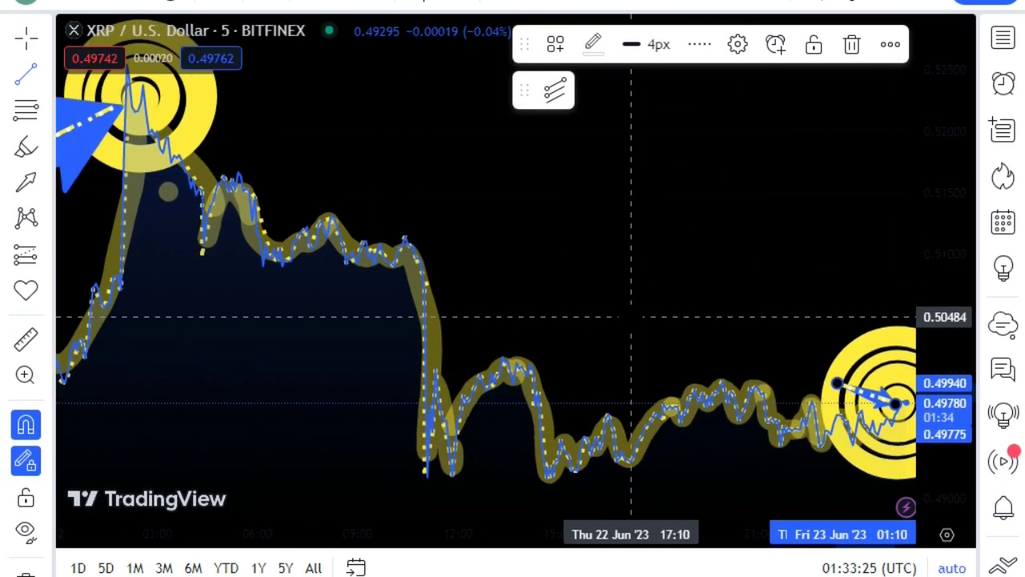
scroll(630, 317, "down", 10)
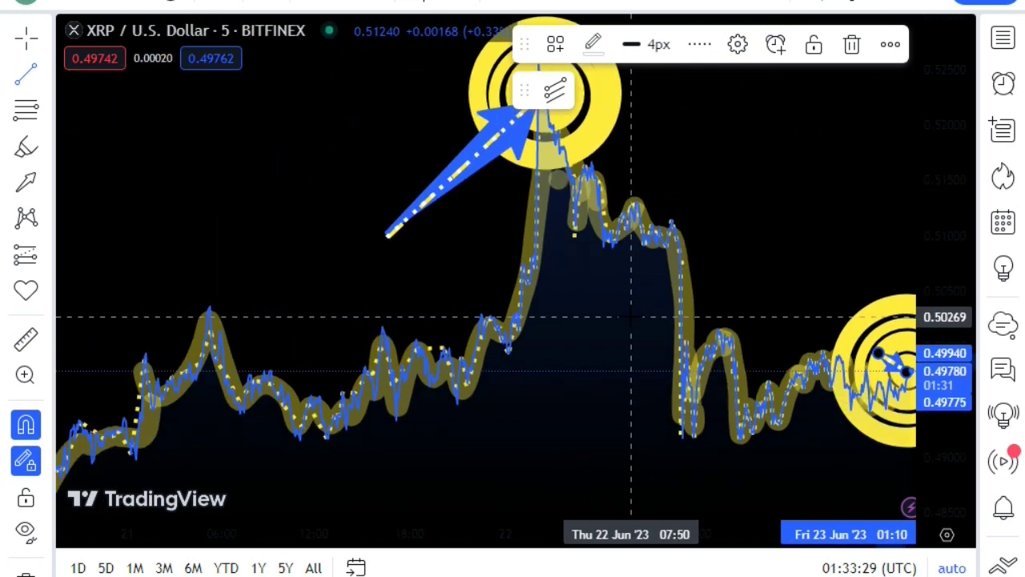
scroll(630, 317, "down", 10)
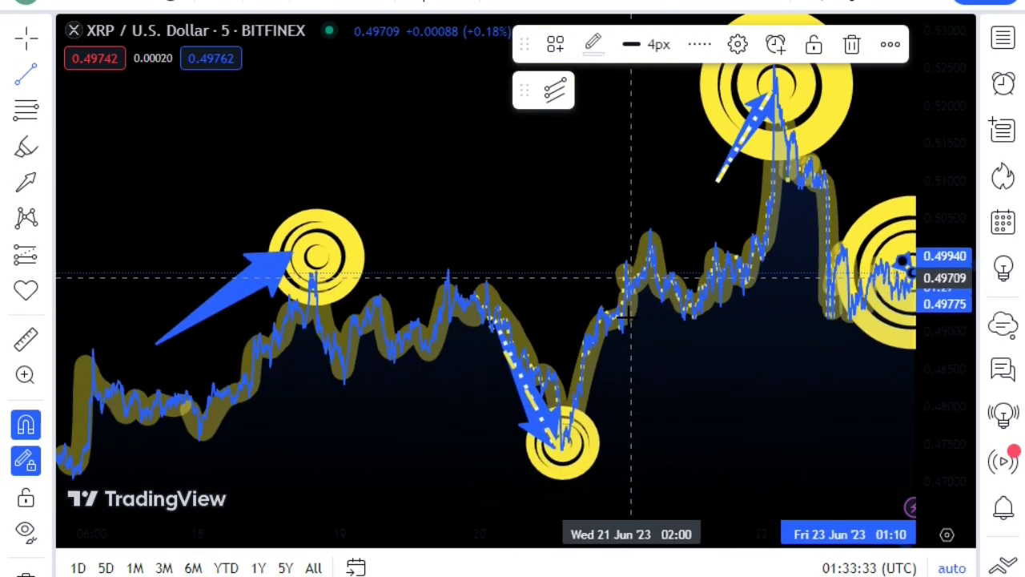
Remove all drawings from the XRP / U.S. Dollar chart and inspect the bare price line from 20 to 23 June
scroll(629, 317, "right", 10)
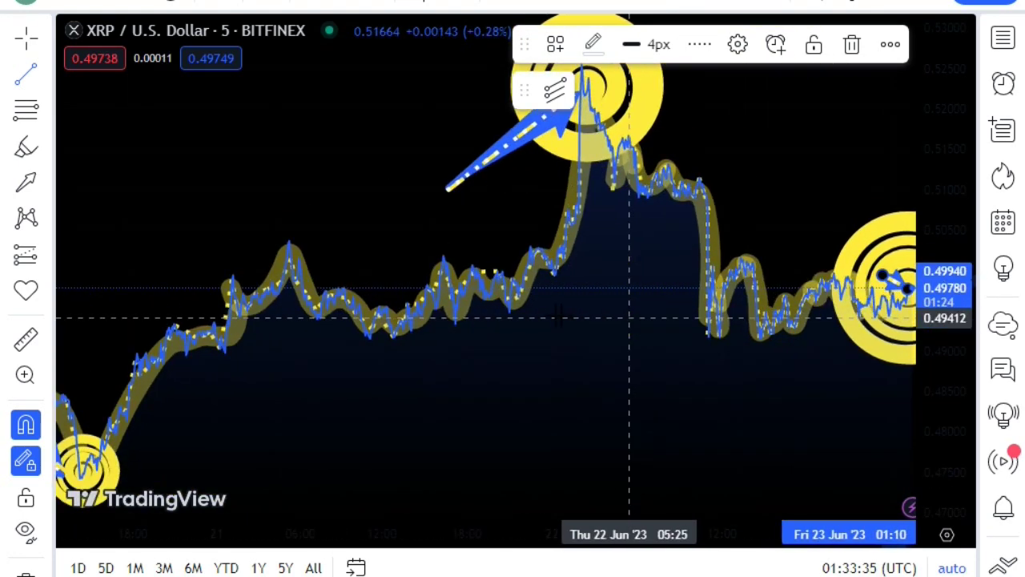
scroll(581, 316, "up", 5)
left_click(45, 571)
left_click(102, 549)
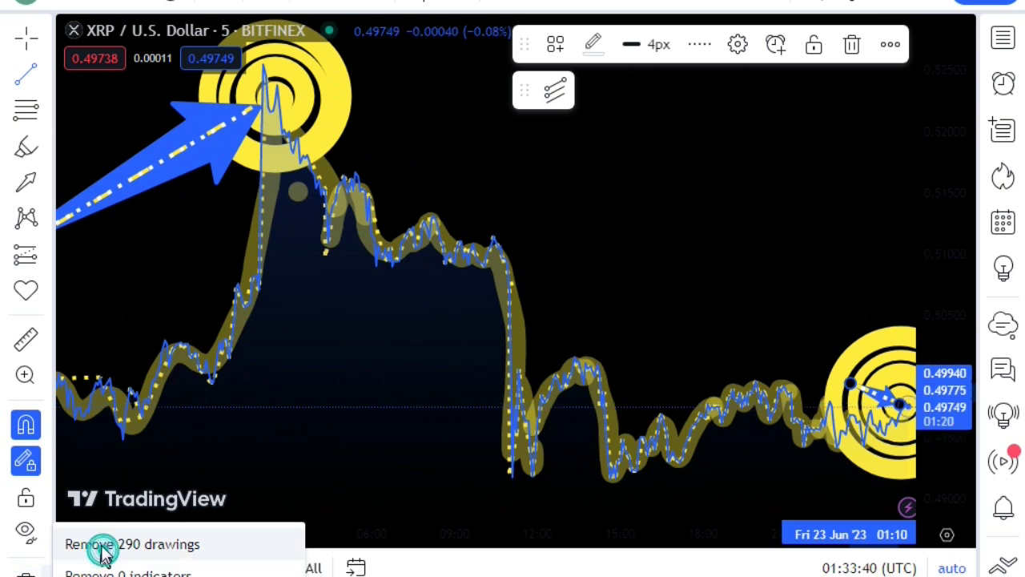
scroll(665, 375, "down", 6)
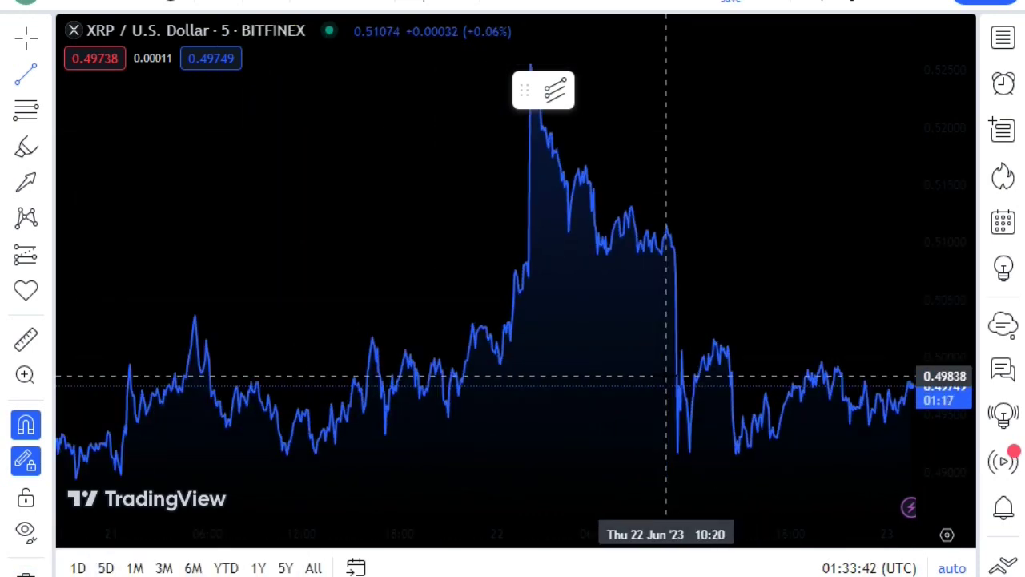
scroll(665, 375, "left", 10)
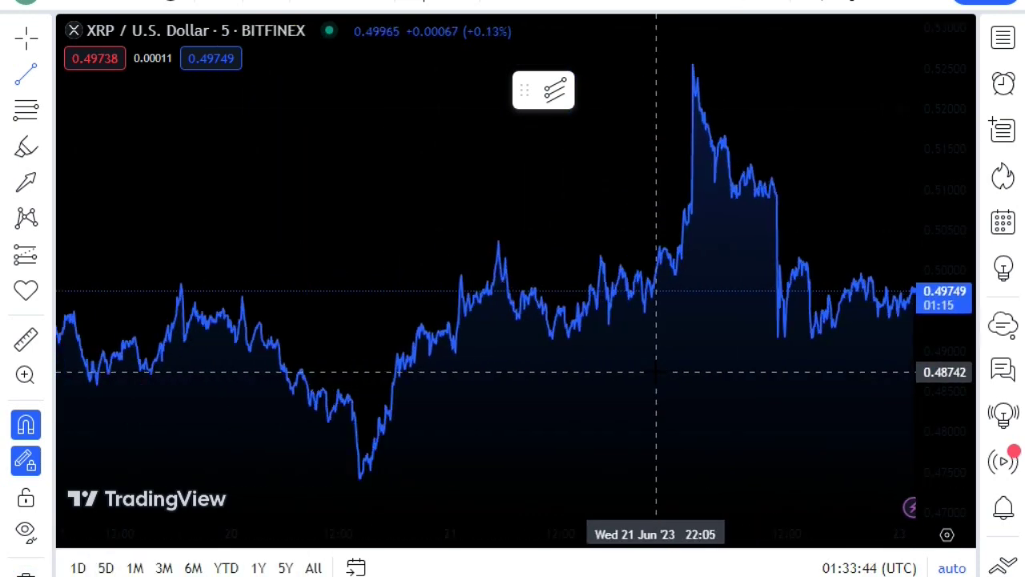
Place a callout with its pointer tip at 22 June 01:25, 0.49255 and its text box at 22 June 08:40, 0.51517
scroll(656, 372, "up", 12)
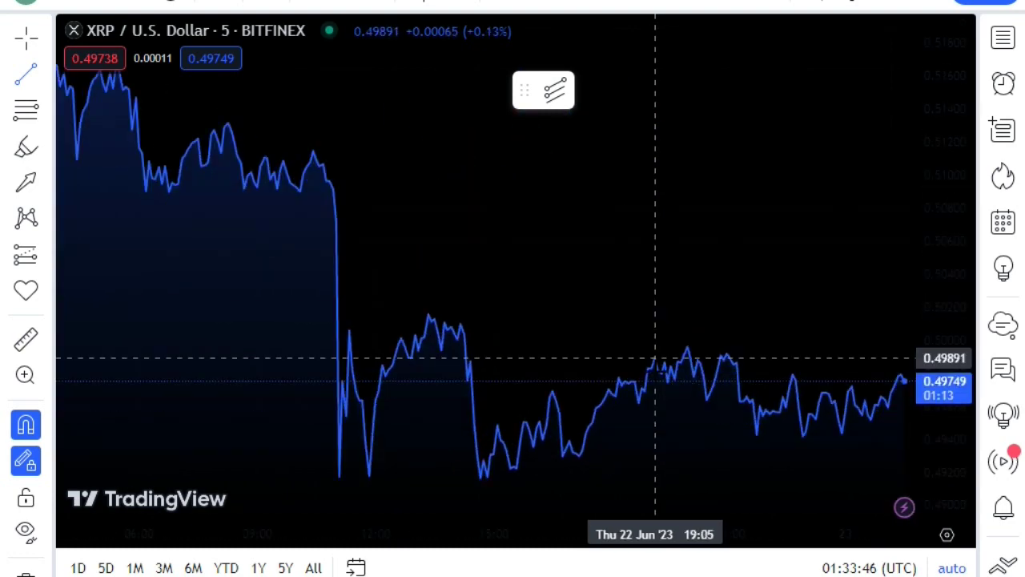
scroll(656, 372, "up", 5)
scroll(655, 371, "down", 3)
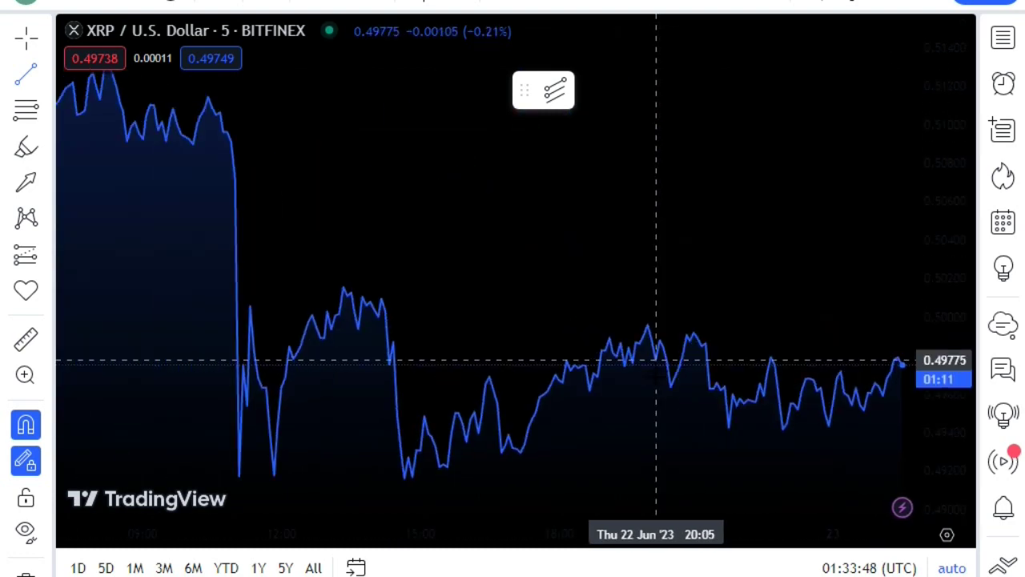
scroll(655, 360, "left", 5)
scroll(655, 379, "right", 1)
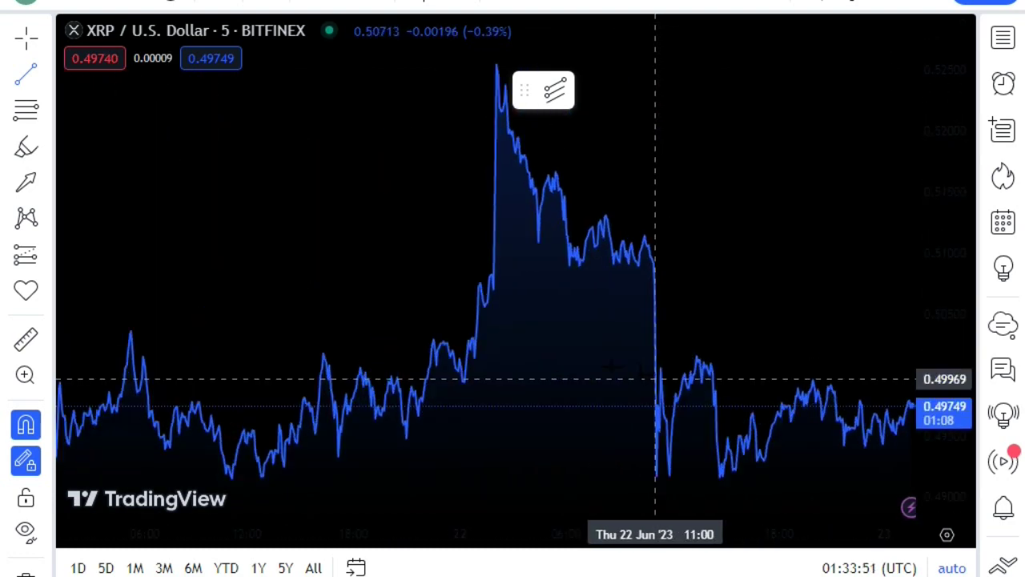
left_click(44, 200)
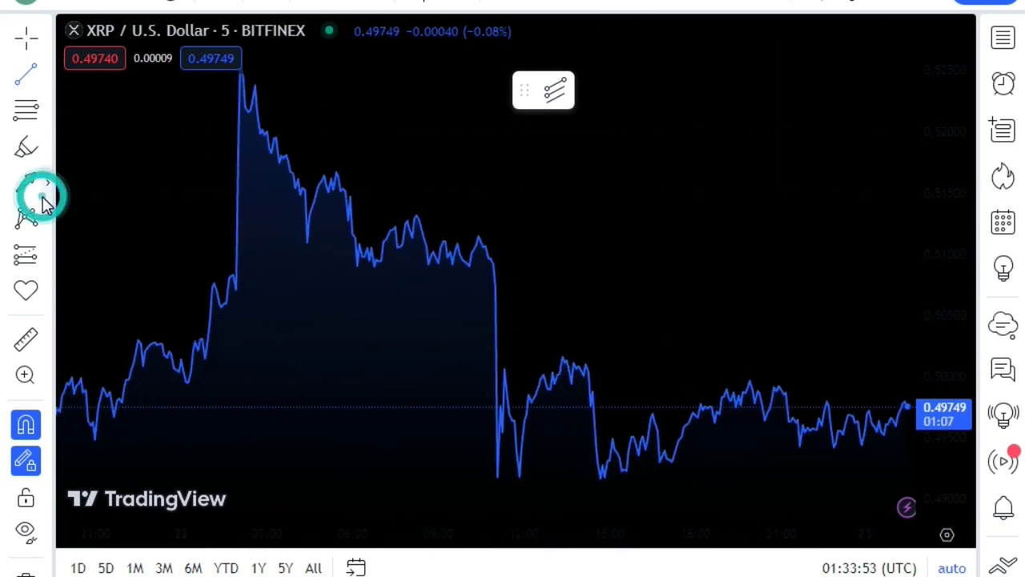
left_click(98, 319)
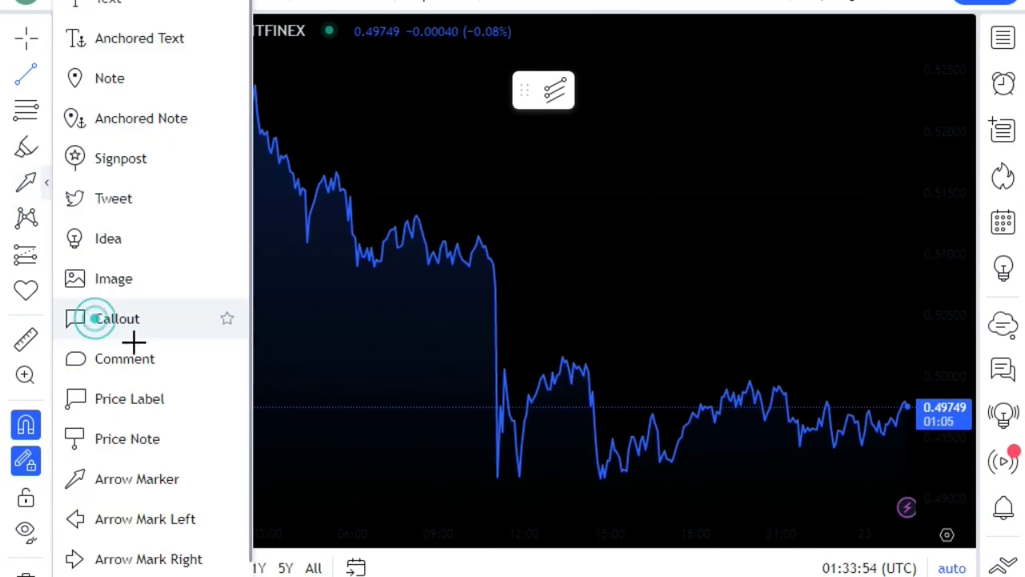
left_click(220, 467)
left_click(428, 190)
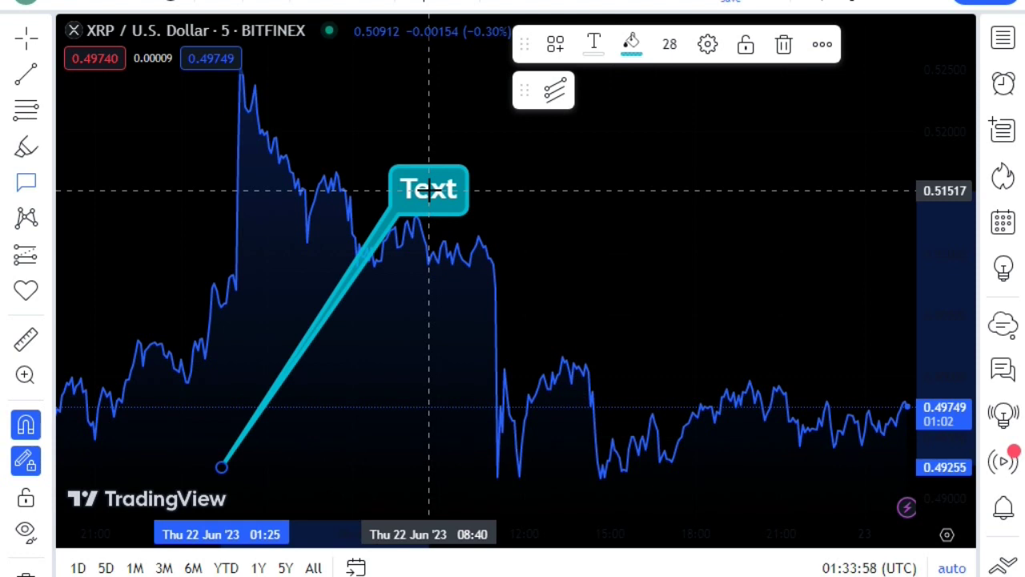
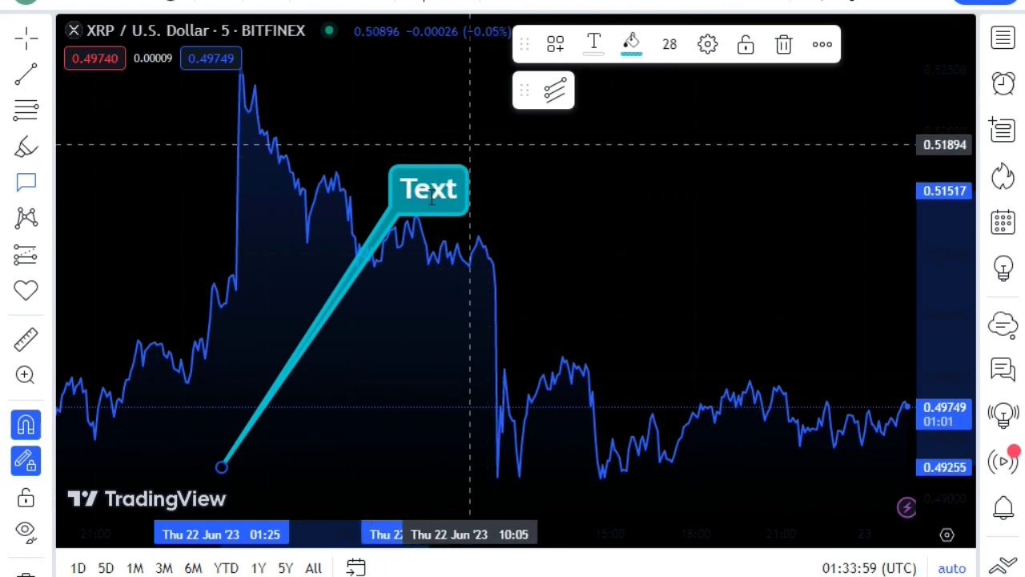
Set both the background and the border of the callout to blue
double_click(431, 197)
left_click_drag(533, 35, 742, 50)
left_click(641, 412)
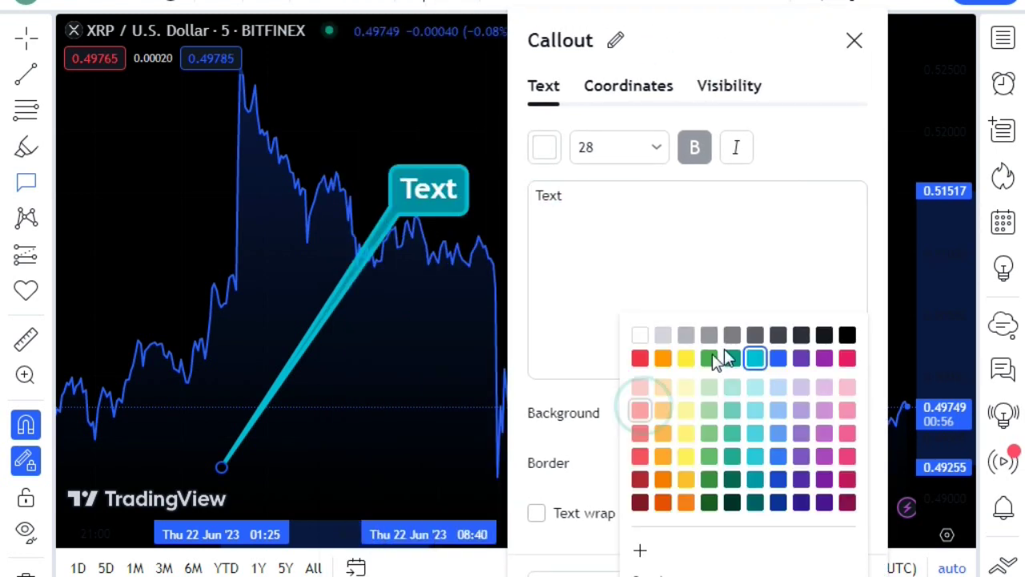
left_click(776, 357)
left_click(707, 201)
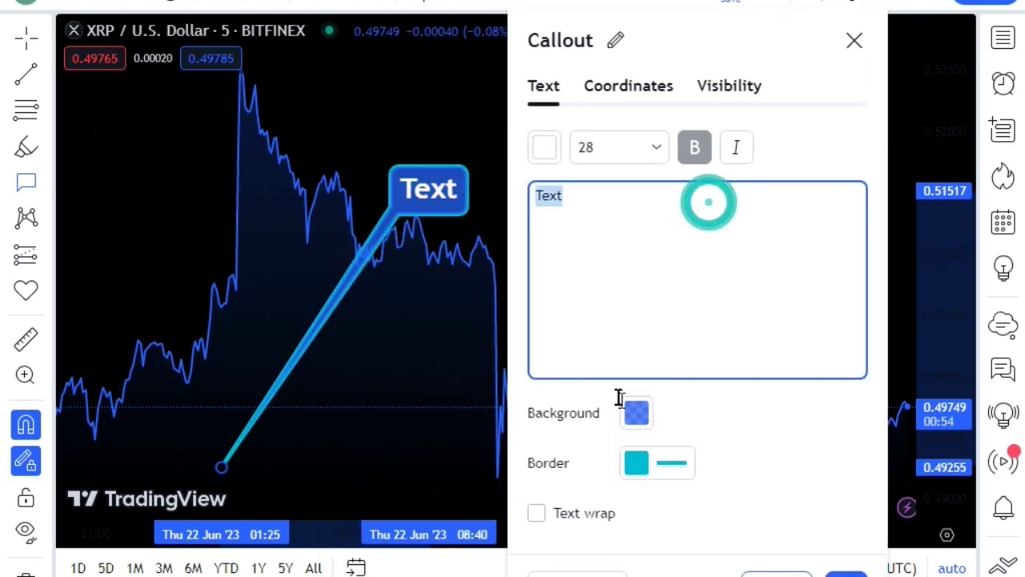
left_click(637, 463)
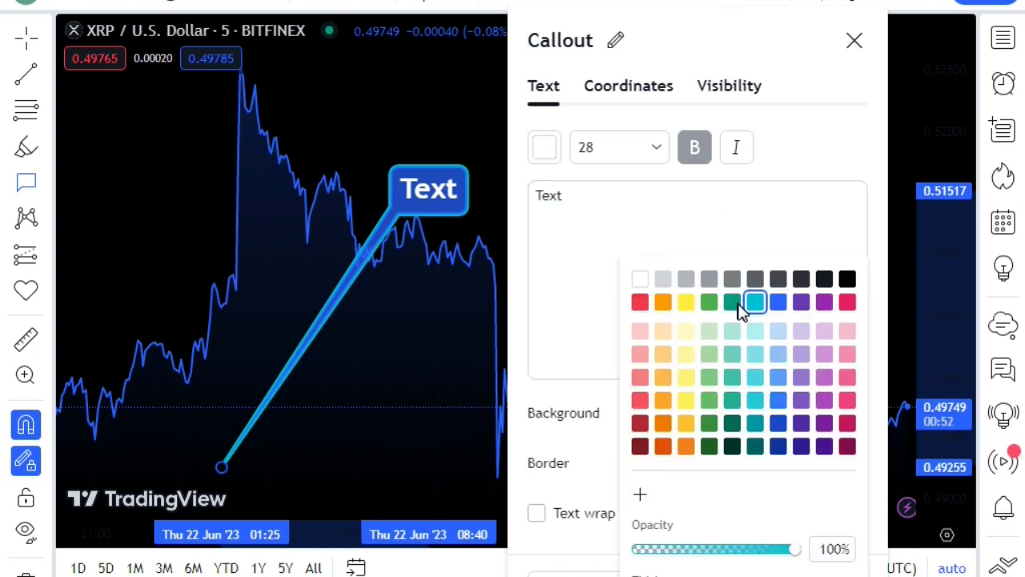
left_click(776, 304)
Replace the callout's placeholder text with "XRP TODAY PRICE = 0.49771"
left_click(560, 195)
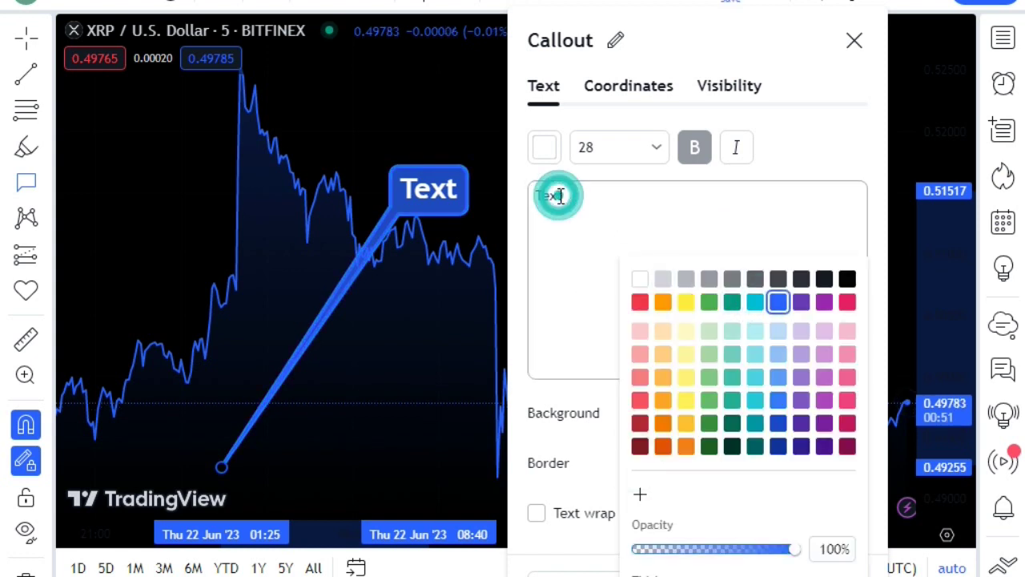
left_click_drag(560, 195, 531, 199)
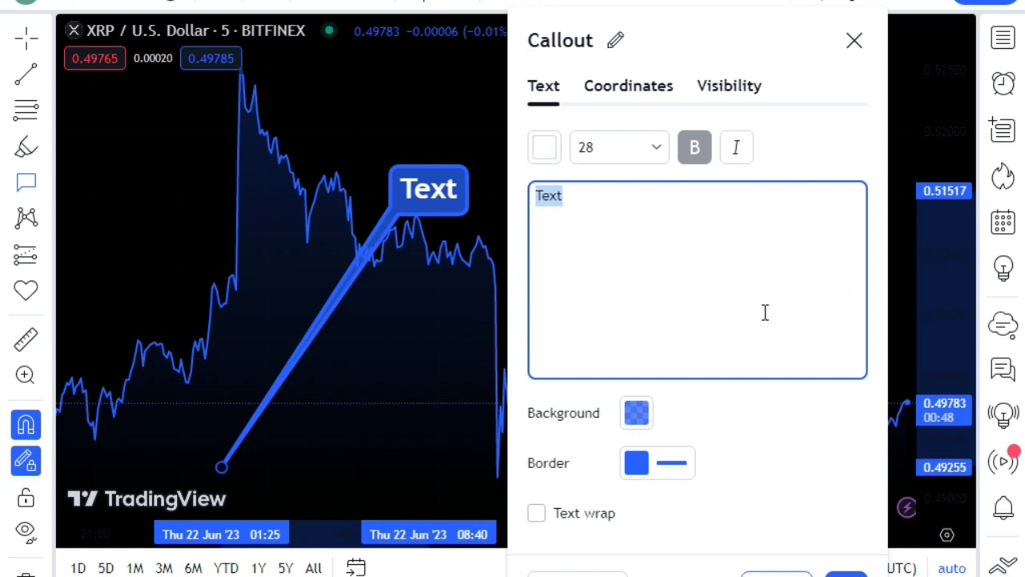
type("xr")
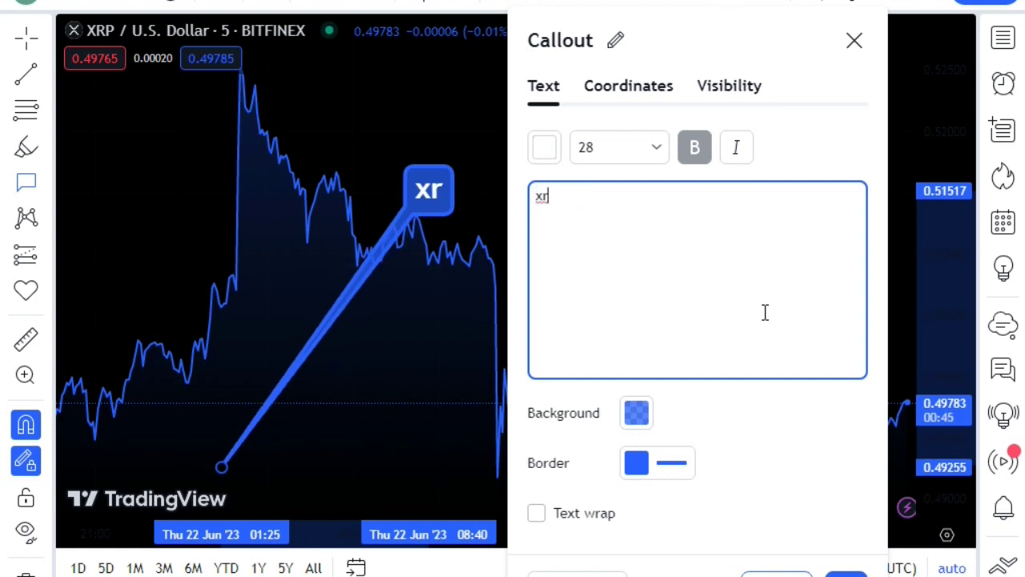
key("BackSpace")
key("BackSpace")
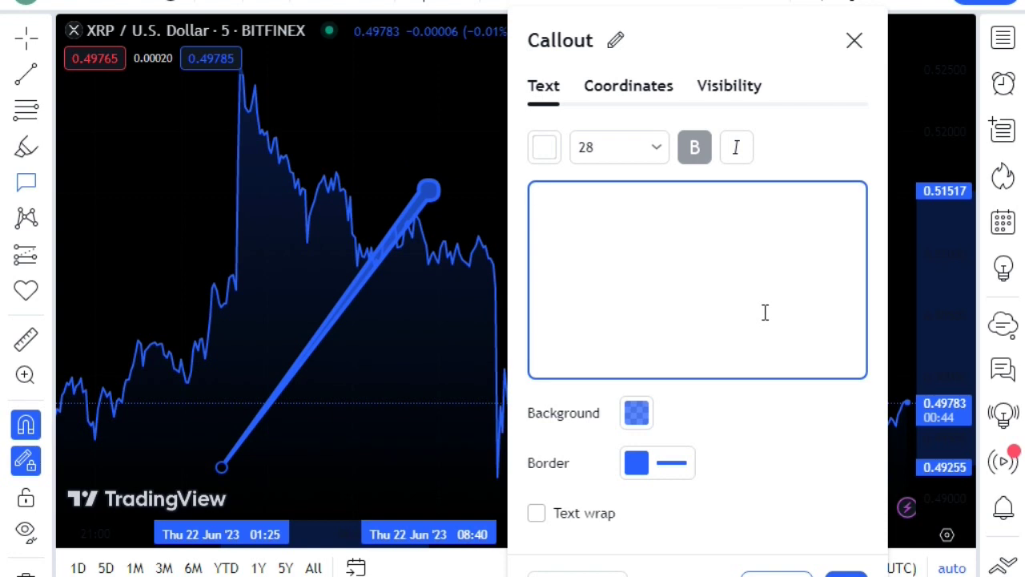
type("XR")
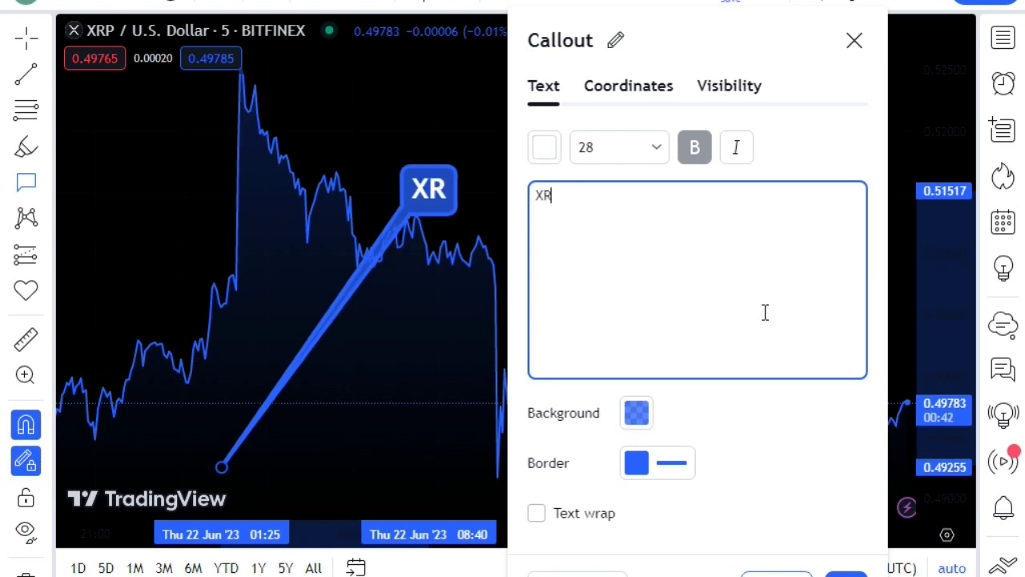
type("P TO")
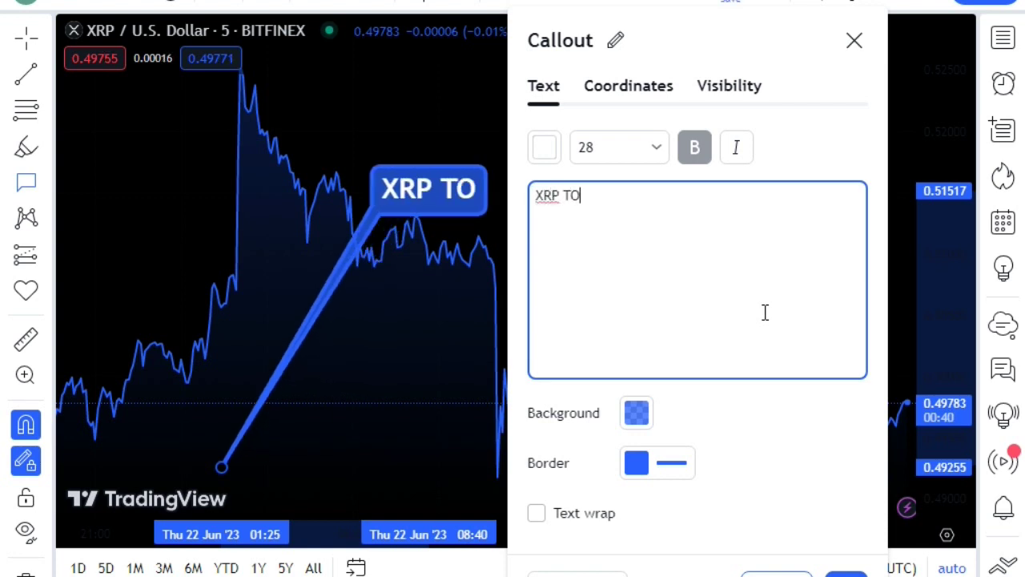
type("DAY")
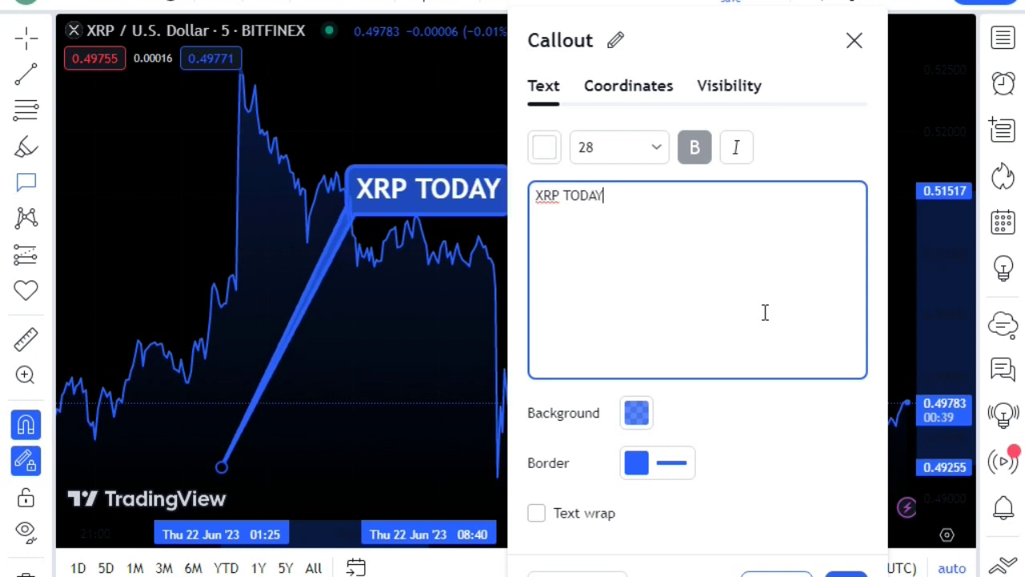
type(" PRI")
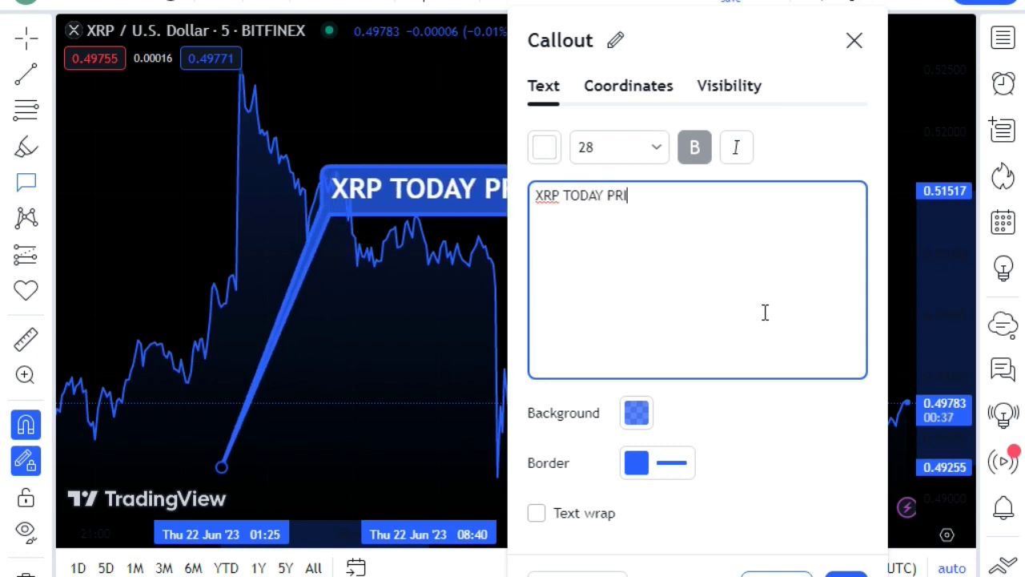
type("CE ")
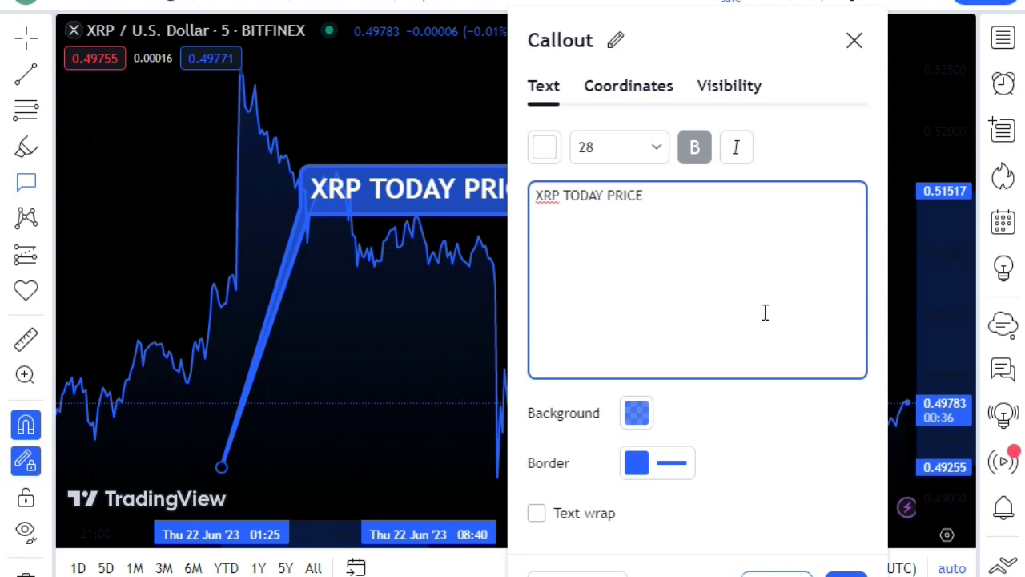
type("= 0")
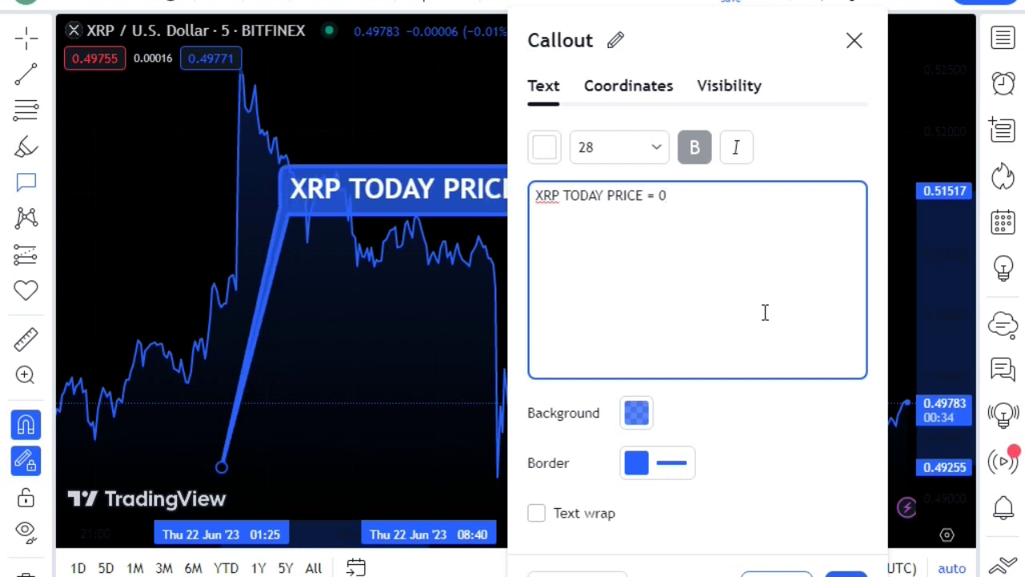
type(".4")
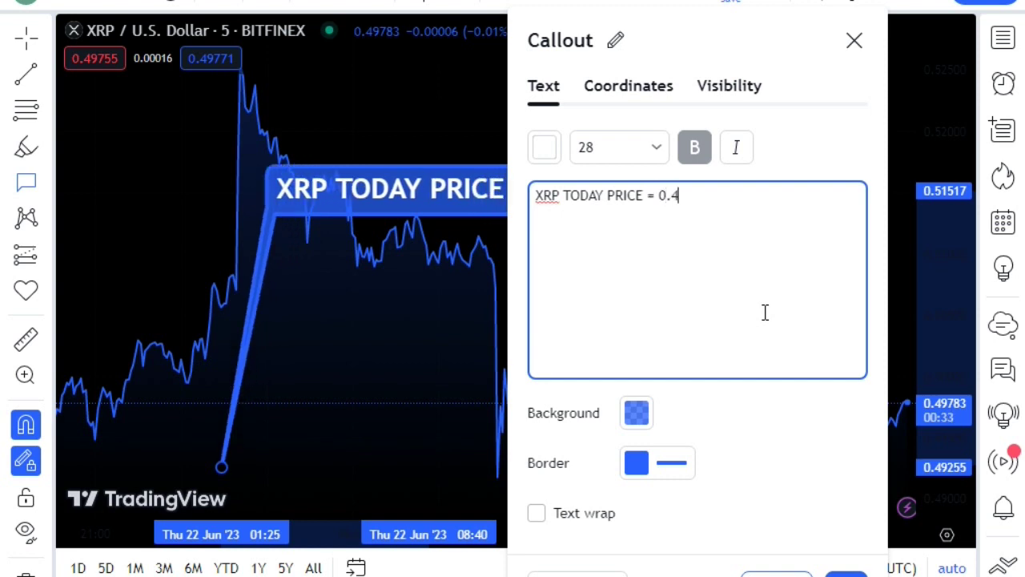
type("9")
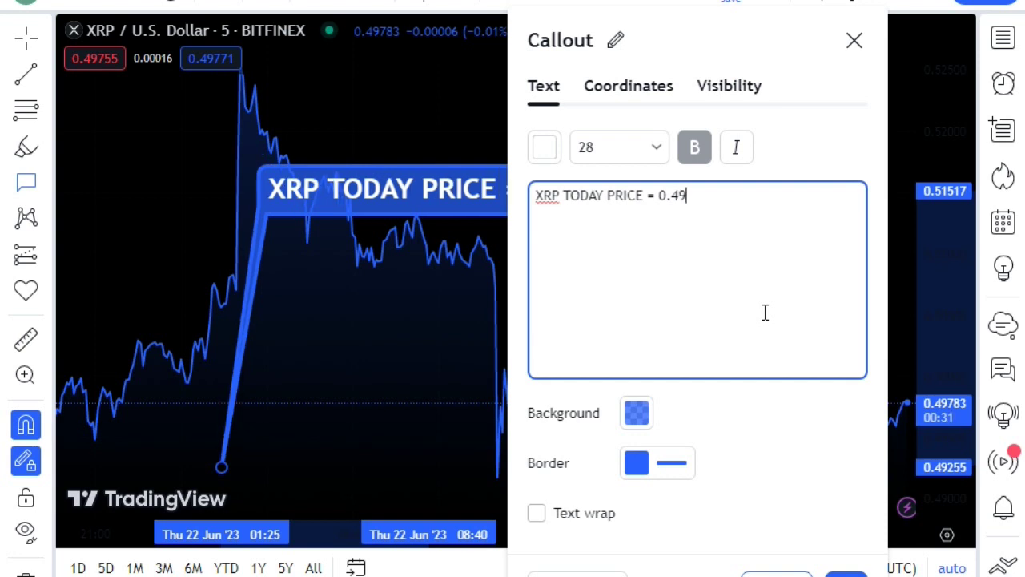
type("771")
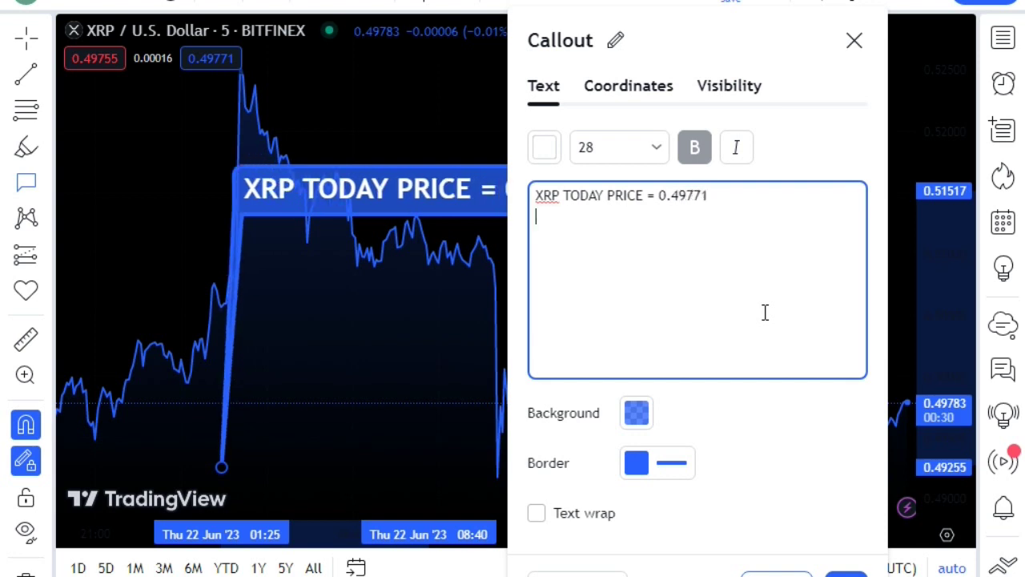
Add a second line to the callout text reading "XRP YESTERDAY PRICE = 0.48756"
key("Return")
type("XRP")
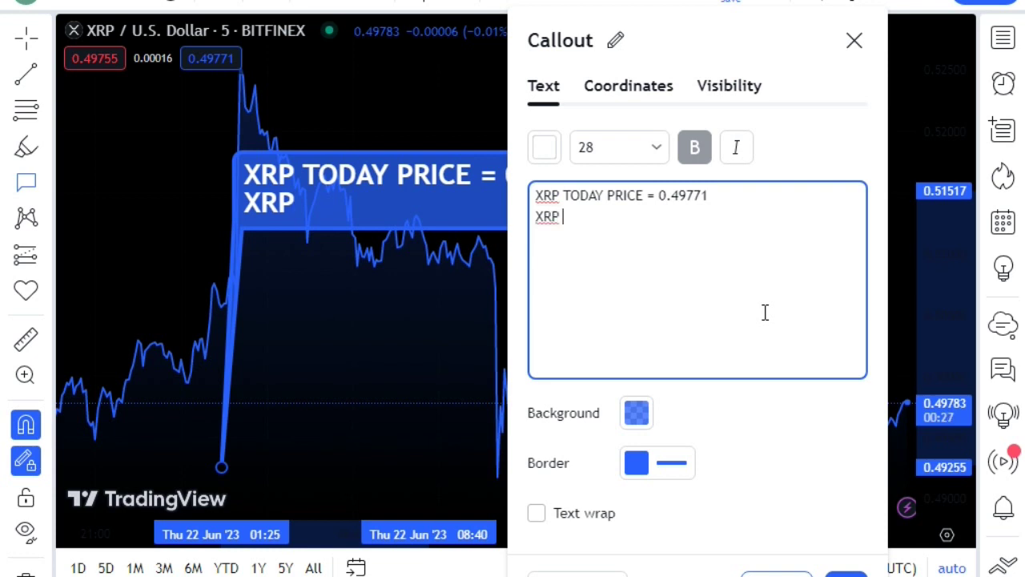
type(" YE")
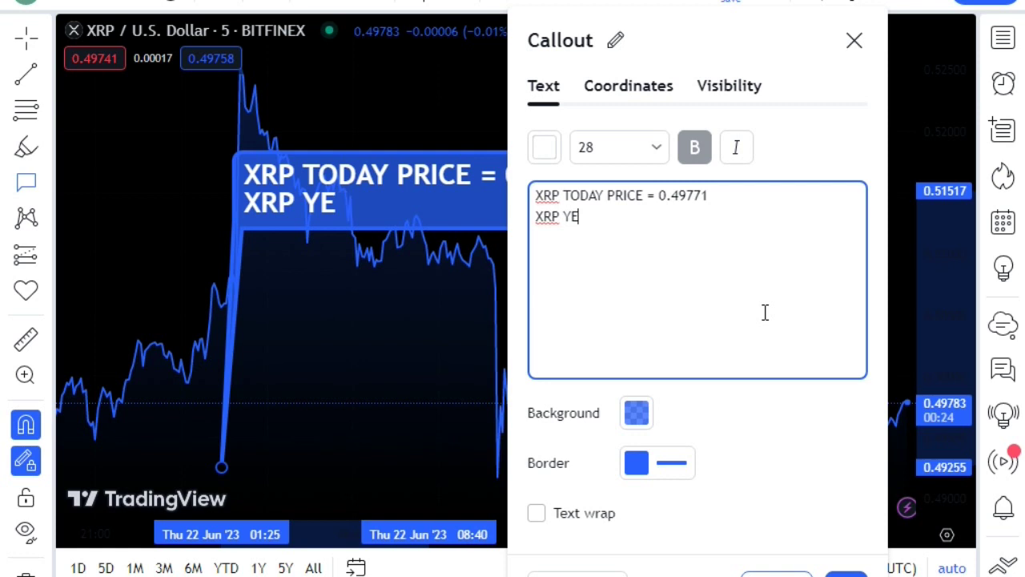
type("STER")
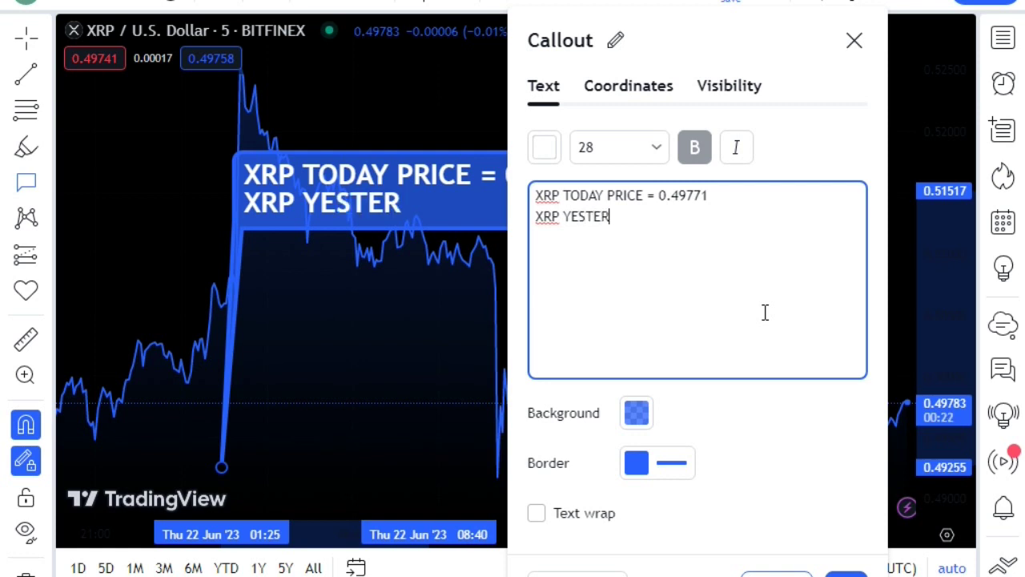
type("DAY PRICE = 0.")
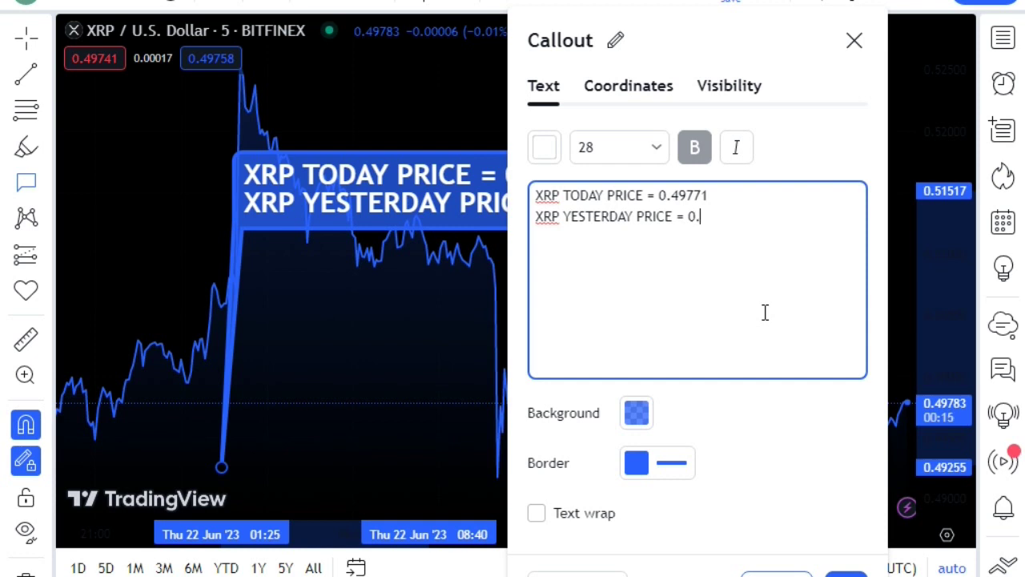
type("48756 ")
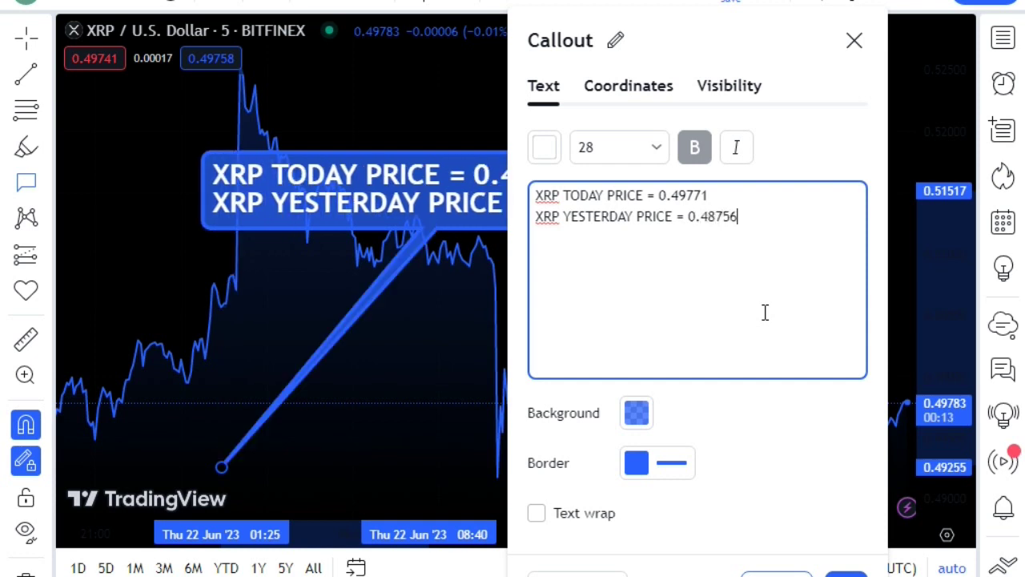
Add a third line reading "Tomorrow's XRP PRICE WILL BE = 0.50902" and apply the callout settings
type("T")
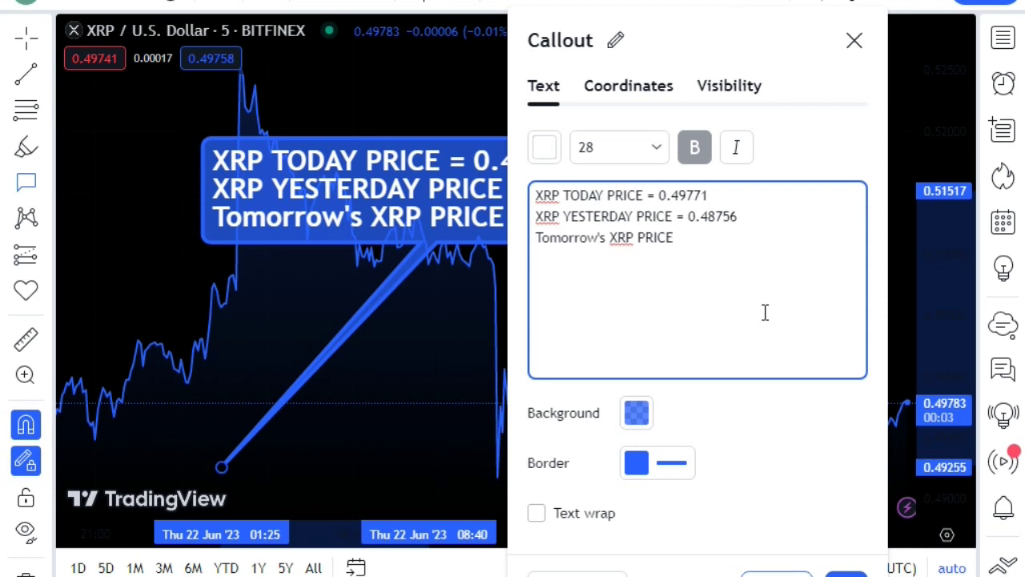
type("L B")
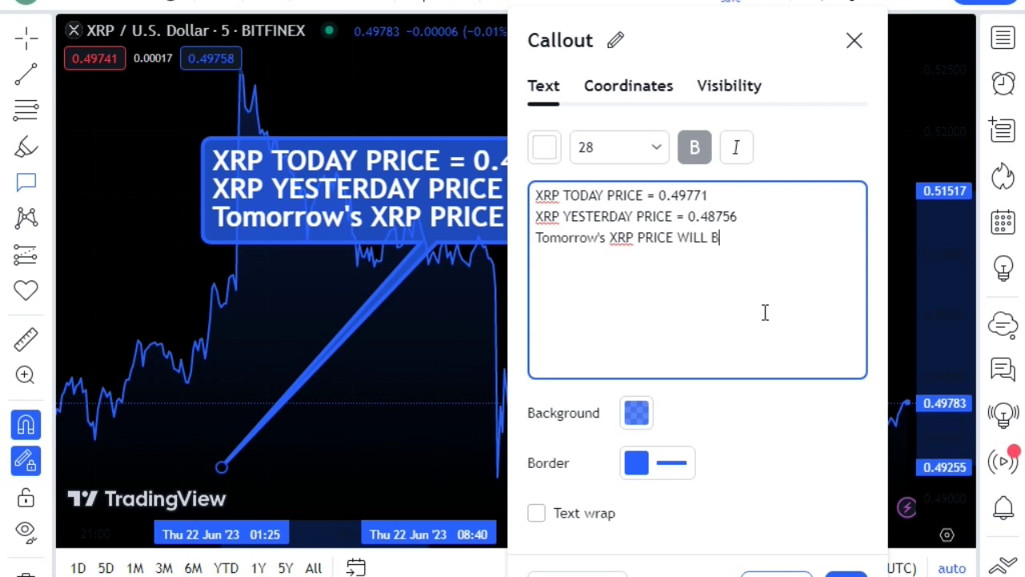
type("E = 0")
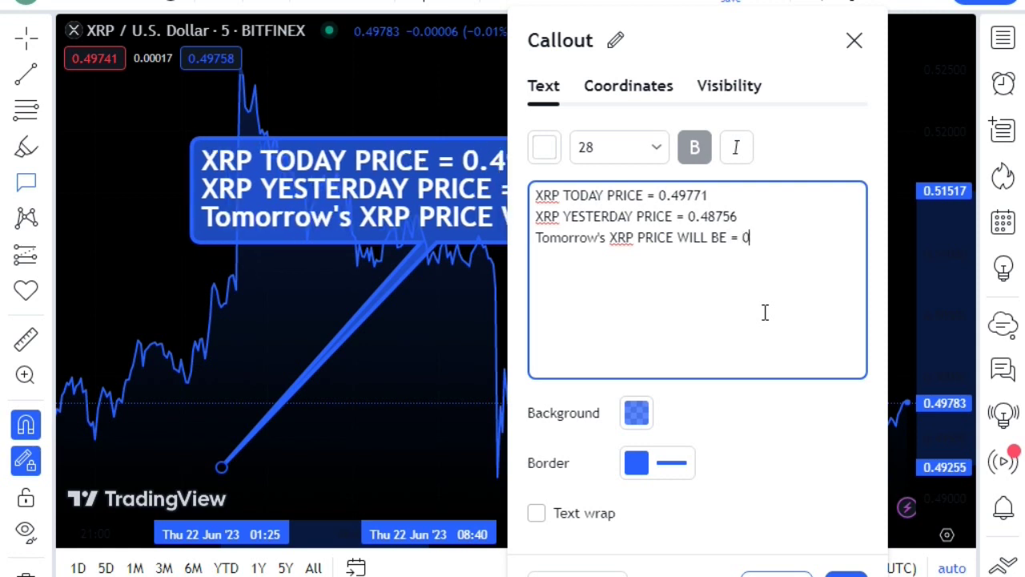
type(".50")
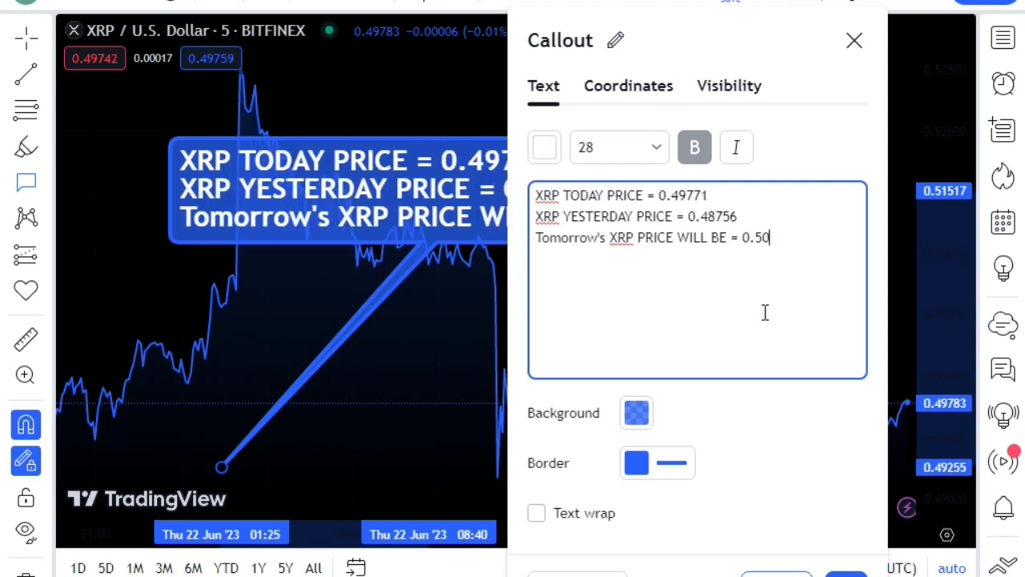
type("902")
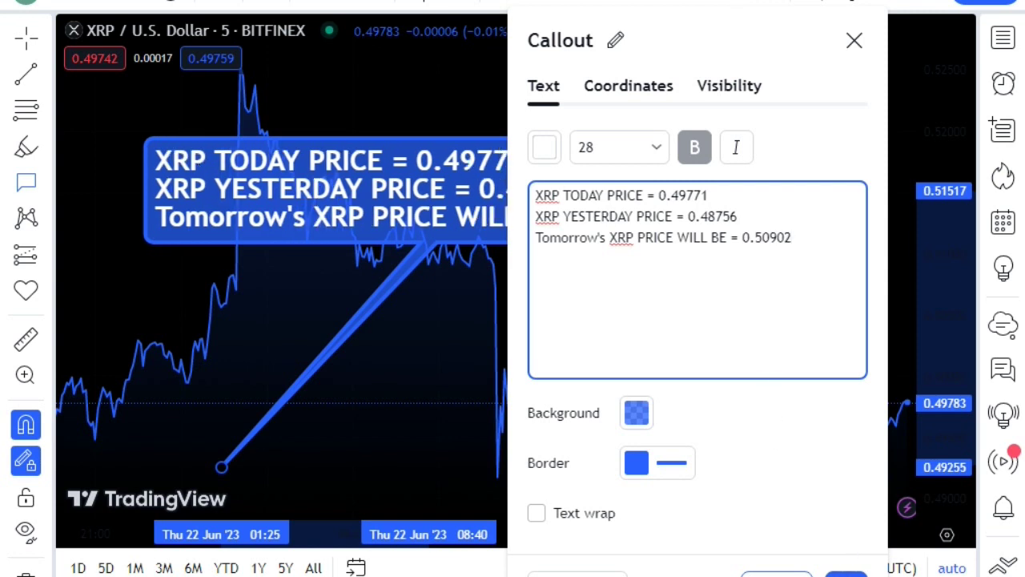
left_click(846, 573)
Move the callout's text box lower and later on the chart, to about 22 June 13:40, keeping its pointer tip in place
left_click_drag(449, 225, 498, 233)
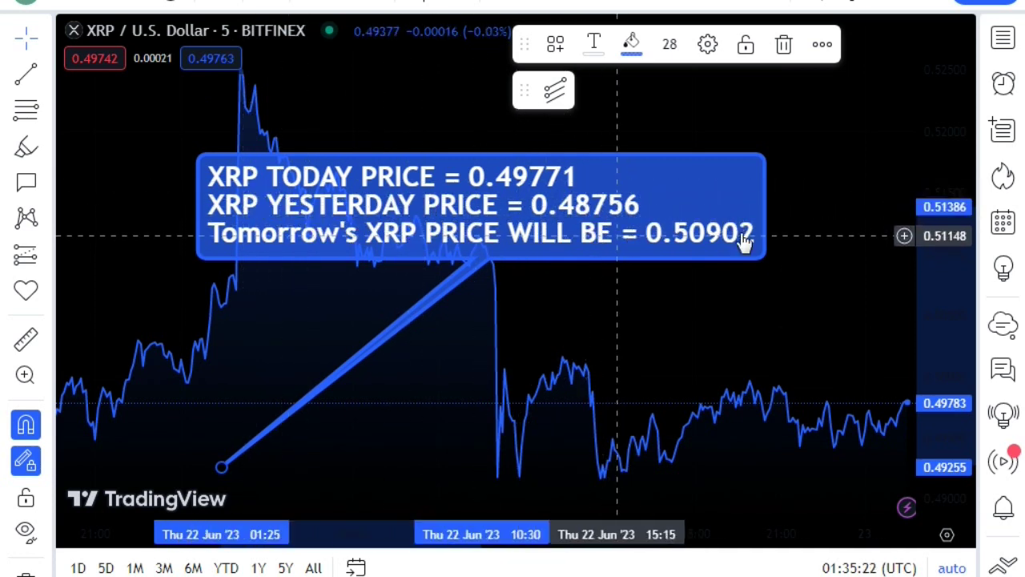
left_click_drag(647, 247, 689, 313)
scroll(693, 309, "up", 2)
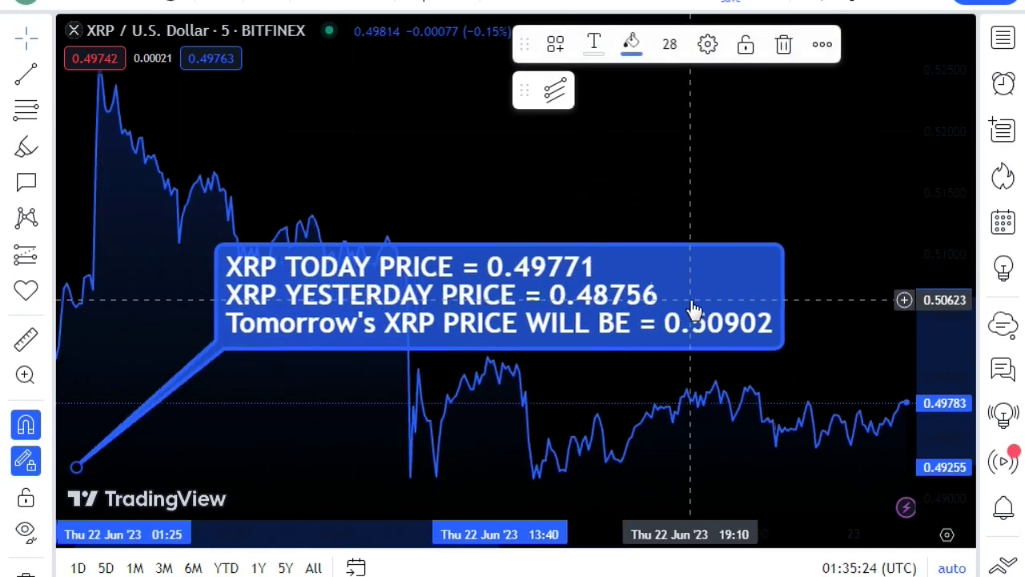
Move the callout's text box higher and earlier on the chart, to about 22 June 04:55 at 0.5104
scroll(690, 301, "up", 4)
scroll(625, 285, "down", 1)
left_click_drag(498, 214, 454, 195)
scroll(485, 259, "down", 7)
left_click_drag(601, 273, 459, 241)
scroll(464, 239, "down", 3)
scroll(464, 238, "up", 3)
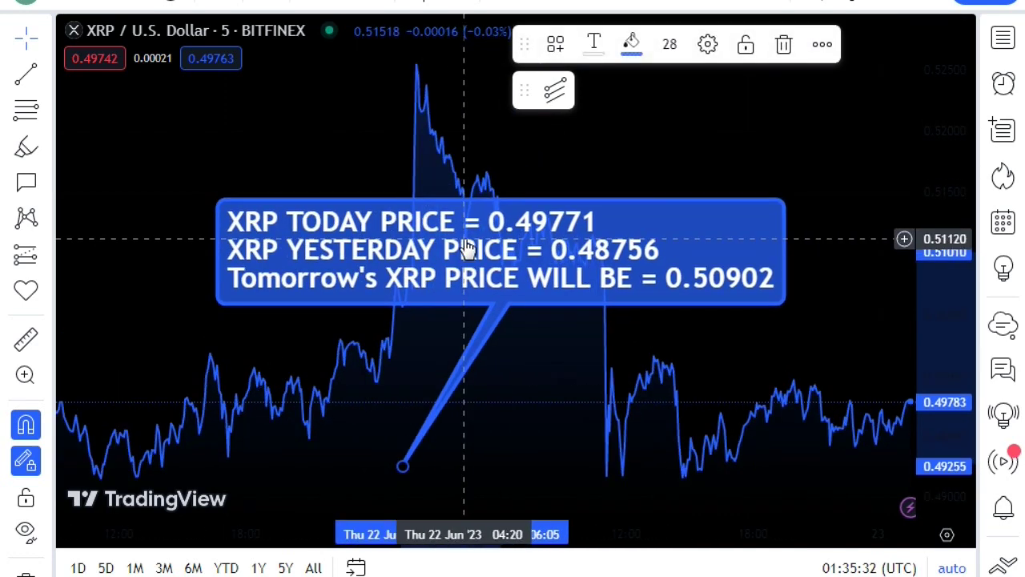
scroll(461, 234, "up", 2)
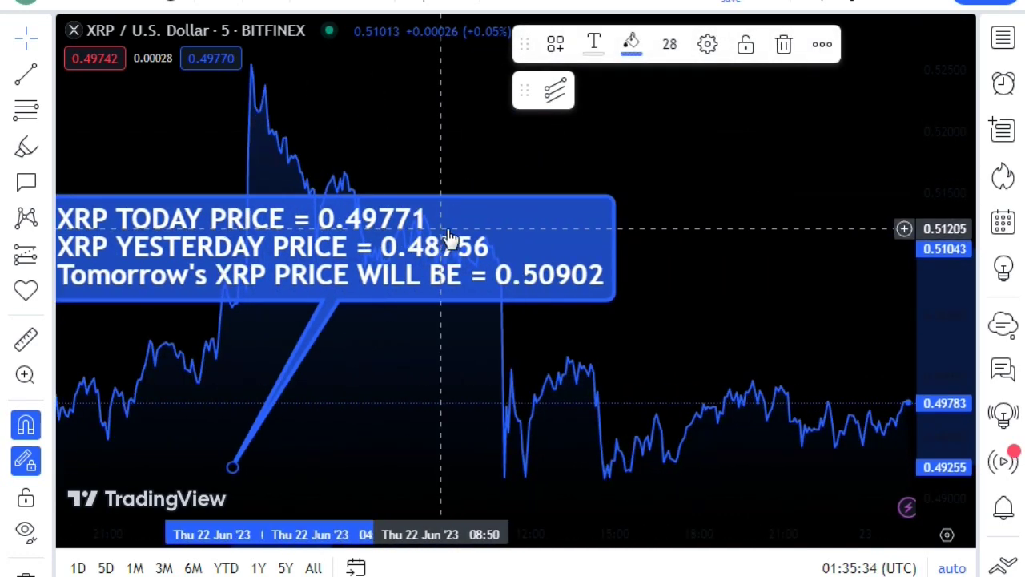
Move the callout's text box lower and later, over the part of the curve around the sharp 22 June drop
scroll(451, 238, "down", 1)
scroll(451, 238, "down", 2)
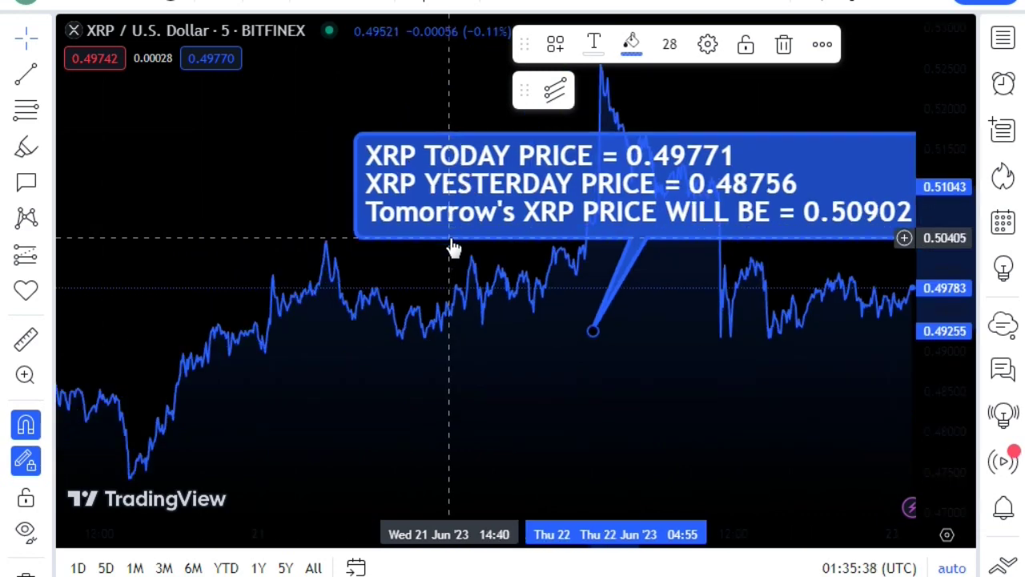
scroll(451, 241, "up", 2)
scroll(450, 238, "up", 1)
left_click_drag(450, 238, 672, 381)
scroll(672, 381, "up", 7)
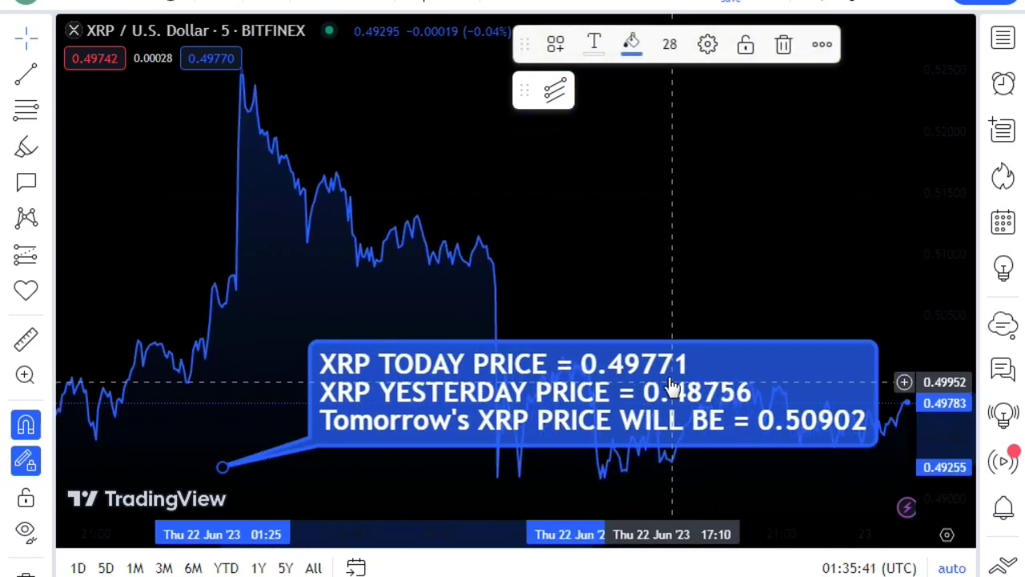
Raise the callout's text box and shift it earlier, to a price level of about 0.5086
scroll(570, 354, "down", 2)
left_click_drag(556, 344, 451, 259)
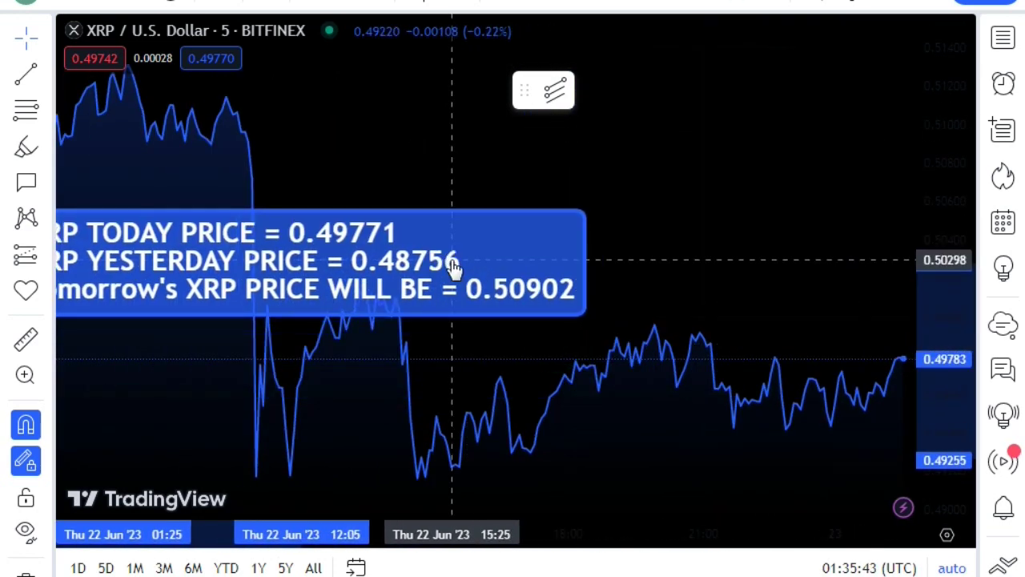
scroll(451, 258, "down", 4)
left_click_drag(519, 328, 458, 258)
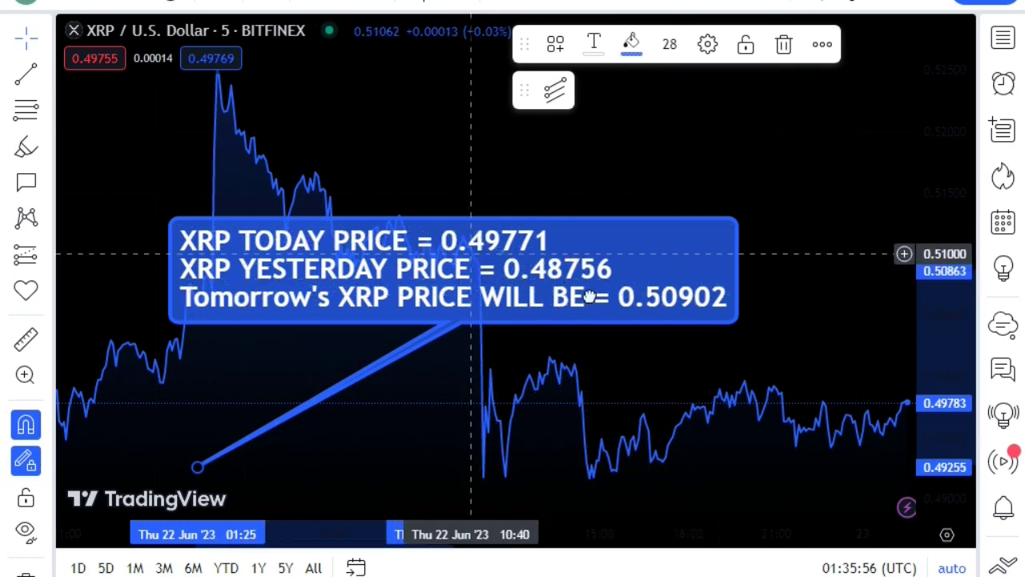
Shift the callout's text box to about 22 June 17:50 at 0.4977, and raise it to about 0.5016
left_click_drag(535, 268, 740, 400)
scroll(740, 400, "up", 7)
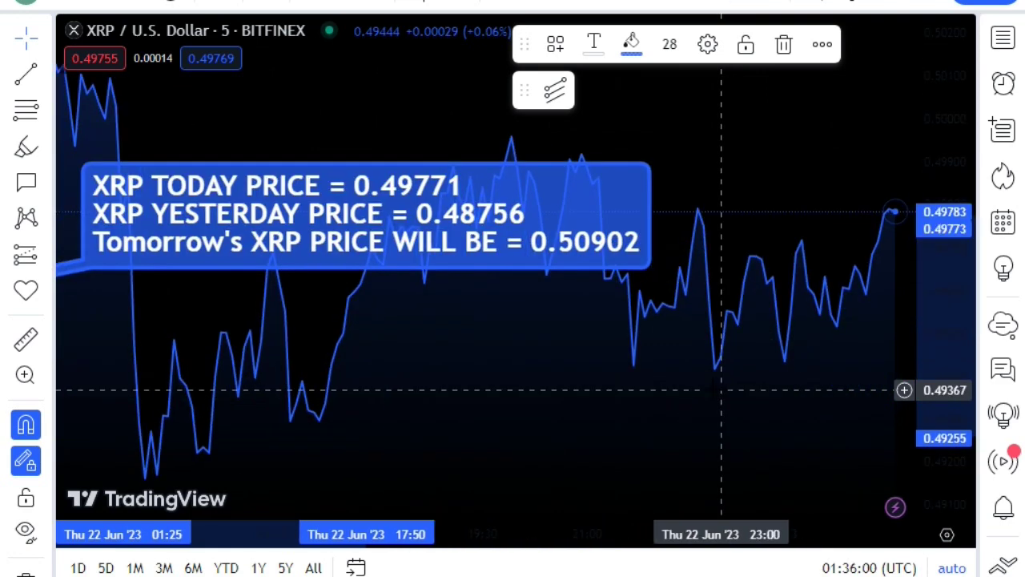
scroll(720, 389, "down", 2)
left_click_drag(599, 305, 466, 259)
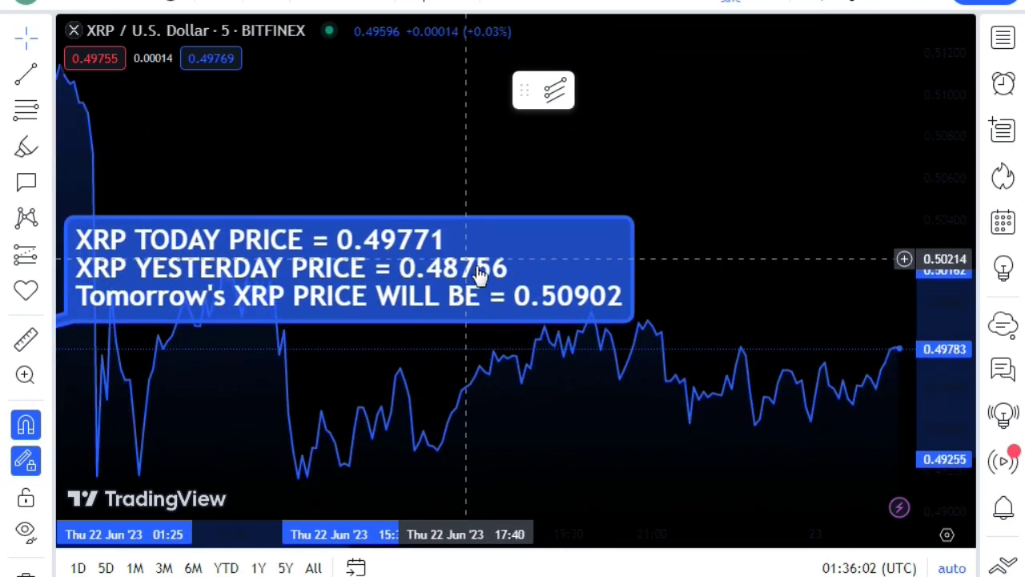
Lower the callout's text box below the price curve, to about 22 June 10:20 at 0.4876
scroll(496, 293, "down", 6)
left_click_drag(575, 352, 635, 355)
scroll(635, 354, "up", 6)
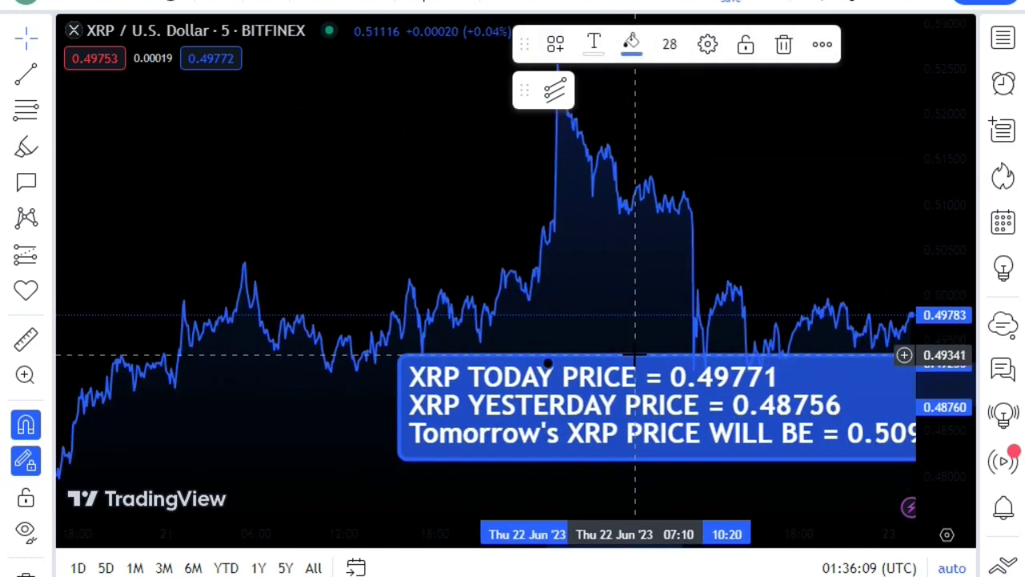
Raise the callout's text box to about 22 June 08:15 at 0.5089 and dismiss the friend-referral promotion
scroll(664, 430, "down", 4)
left_click_drag(670, 389, 652, 286)
scroll(645, 319, "up", 5)
scroll(644, 318, "up", 6)
left_click_drag(407, 318, 385, 191)
scroll(402, 221, "down", 5)
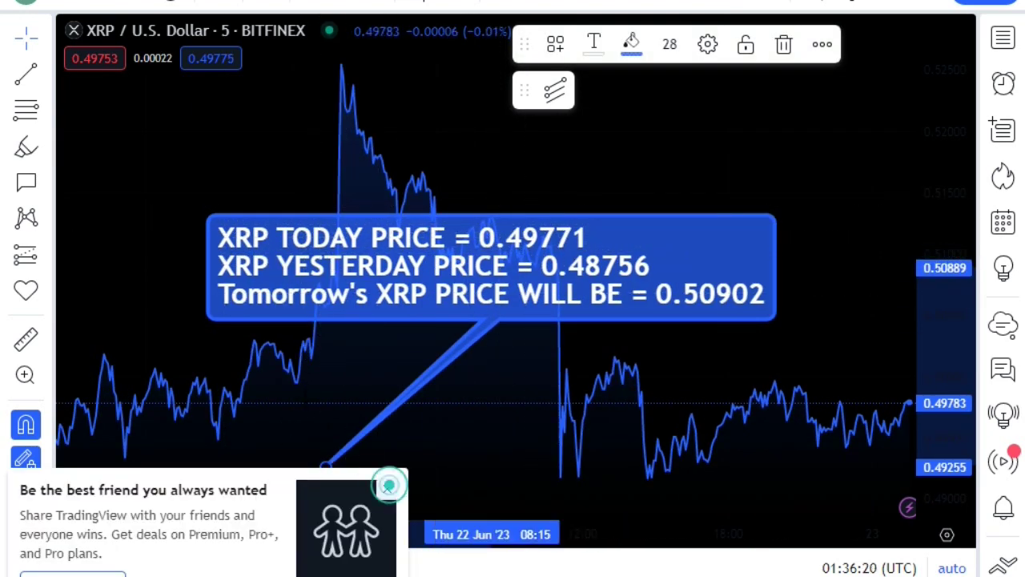
left_click(387, 487)
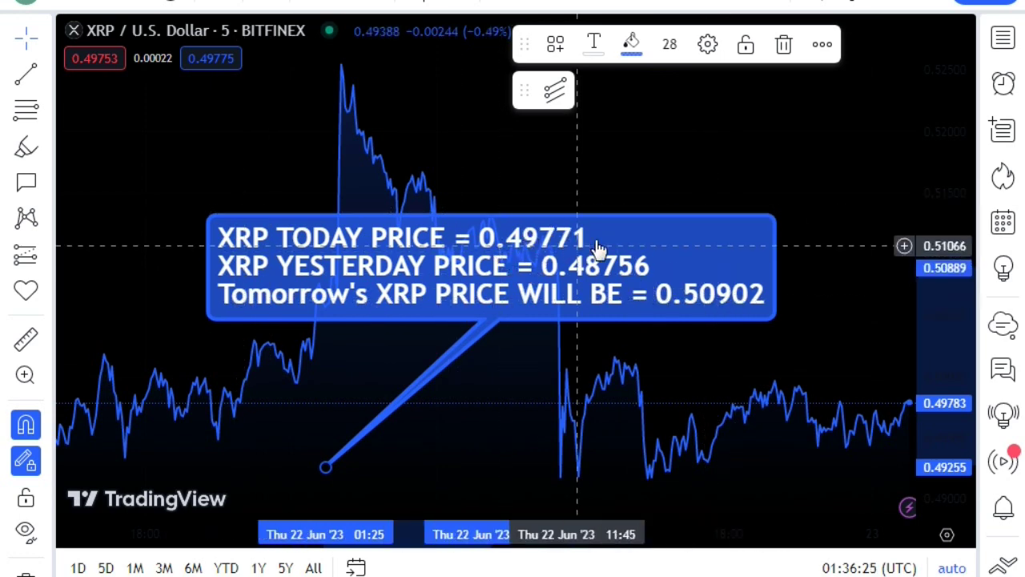
Shift the callout's text box to about 22 June 13:25, and bring it back earlier to about 02:20 at 0.5096
left_click_drag(582, 262, 699, 330)
scroll(694, 330, "up", 7)
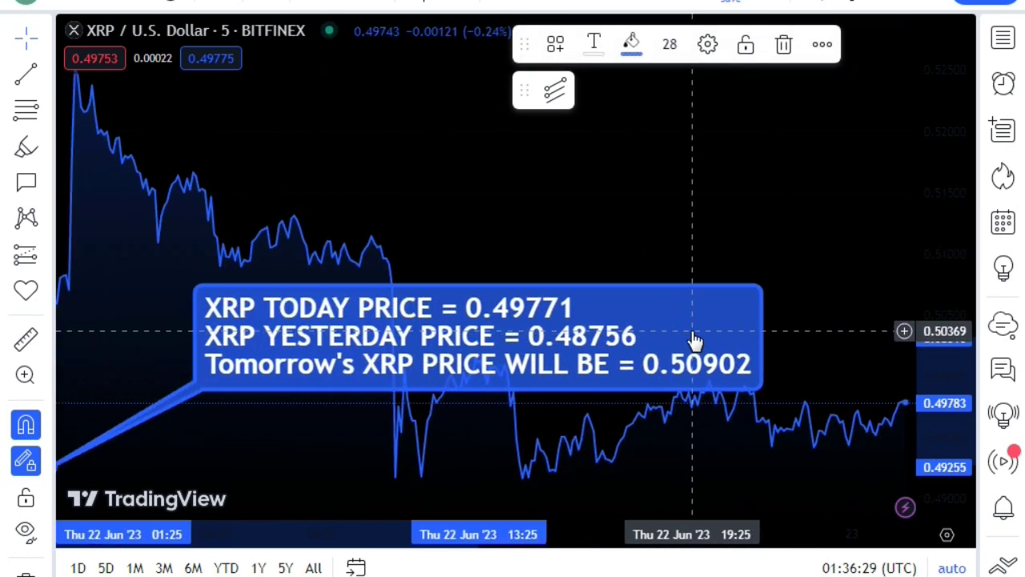
mouse_move(436, 261)
left_mouse_down()
mouse_move(434, 238)
mouse_move(451, 272)
left_mouse_up()
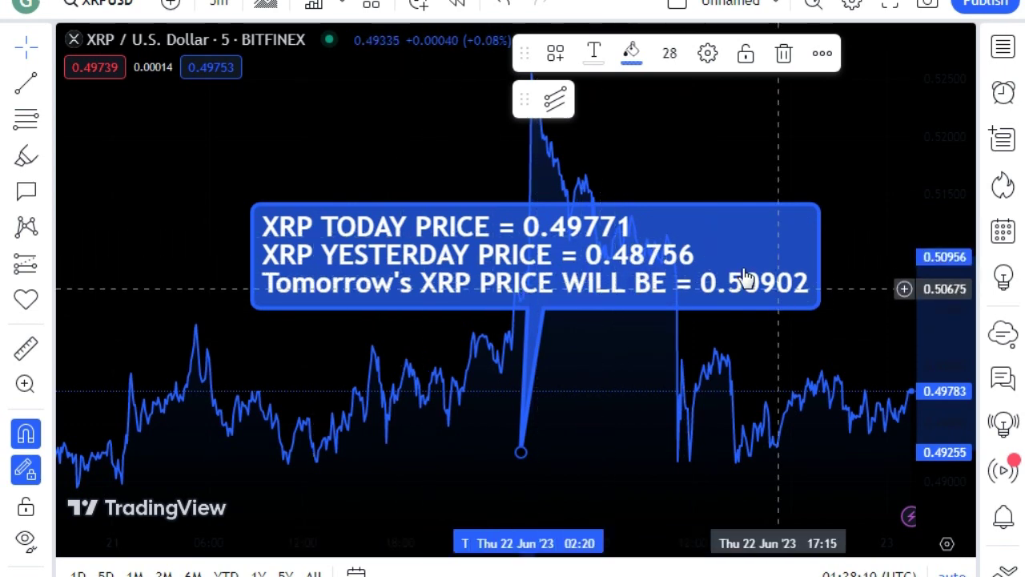
Reposition the callout's text box several times, ending below the price curve at about 0.4899
left_click_drag(694, 269, 765, 343)
scroll(747, 337, "up", 5)
left_click_drag(546, 343, 515, 234)
scroll(519, 238, "down", 10)
scroll(524, 242, "up", 3)
left_click_drag(627, 201, 629, 377)
scroll(680, 433, "up", 4)
scroll(672, 432, "down", 5)
scroll(627, 390, "up", 4)
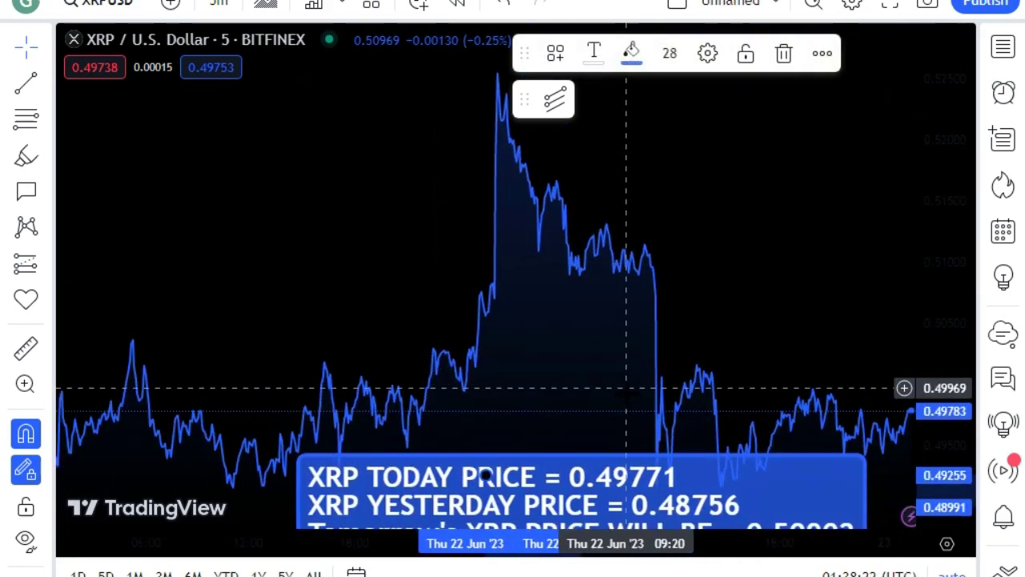
Raise the callout's text box back over the 22 June price curve, to about 0.5094
left_click_drag(657, 466, 669, 339)
scroll(679, 352, "up", 5)
left_click_drag(440, 353, 433, 217)
scroll(433, 218, "down", 2)
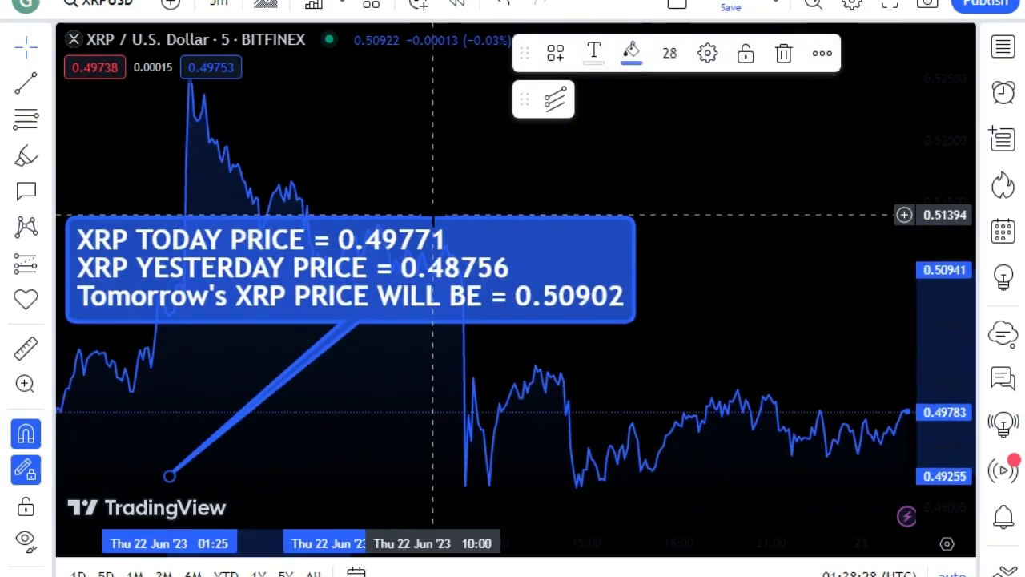
Move the callout's text box earlier on the chart, to about 21 June 09:45 at 0.5001
scroll(432, 215, "down", 6)
scroll(412, 293, "down", 3)
left_click_drag(544, 253, 319, 277)
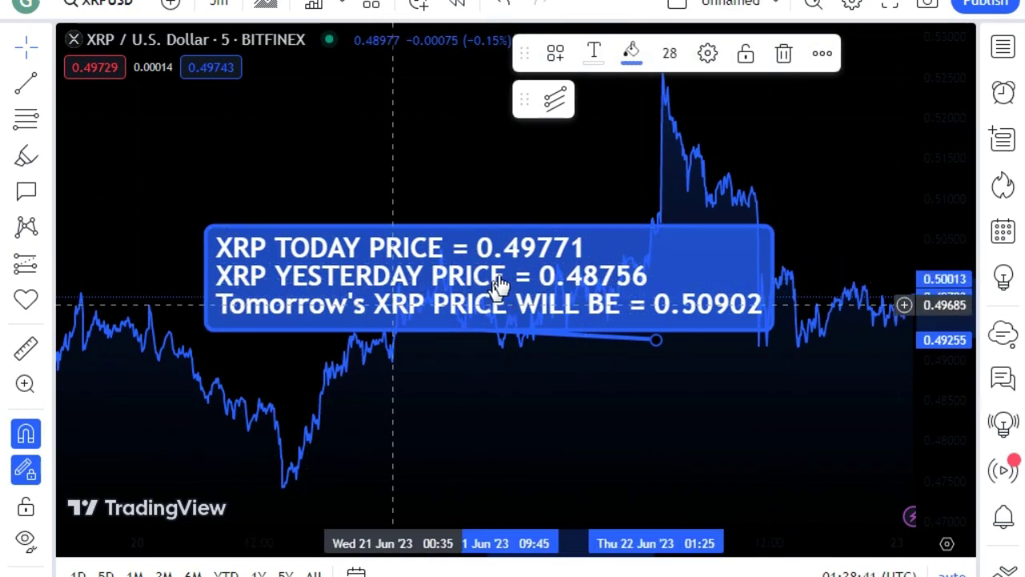
Lower the callout's text box to about 21 June 08:50 at 0.4906, and shift it slightly later
left_click_drag(606, 262, 582, 334)
scroll(559, 350, "down", 2)
scroll(561, 350, "down", 3)
scroll(584, 339, "up", 8)
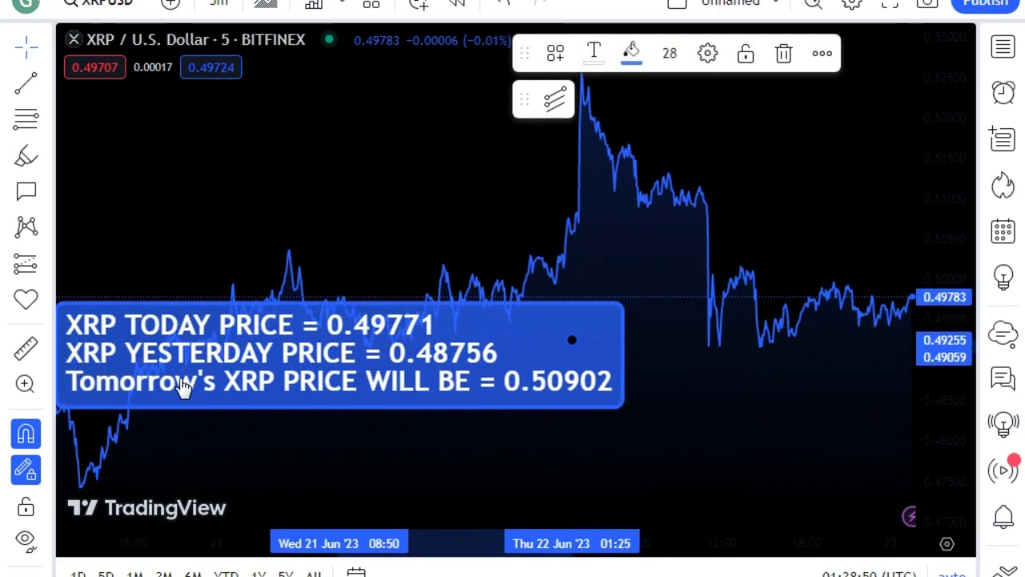
left_click_drag(406, 364, 548, 369)
scroll(528, 369, "up", 3)
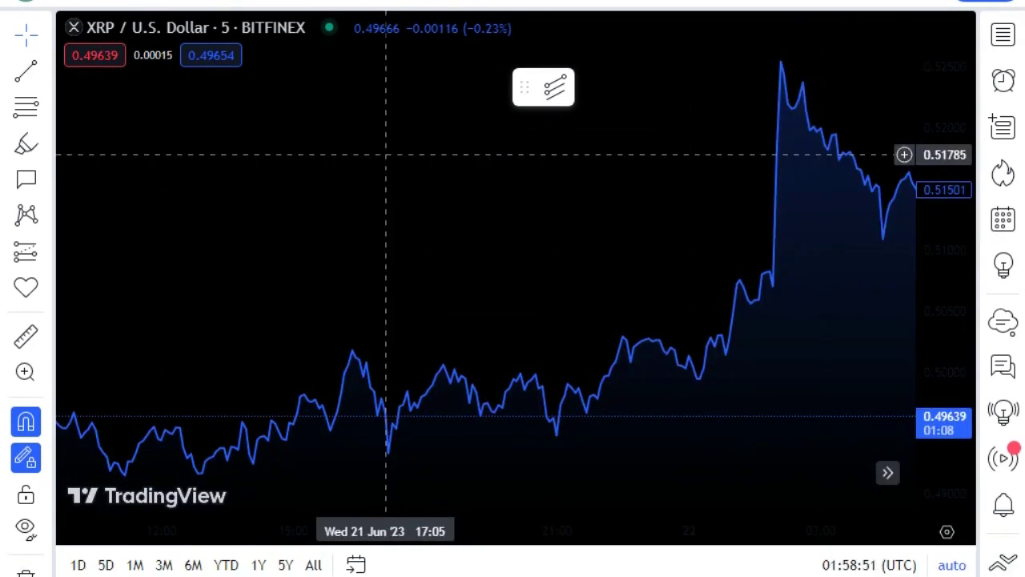
Examine the cleared XRP price curve around the 22 June spike and the decline that follows, at several zoom levels
left_click_drag(319, 206, 173, 215)
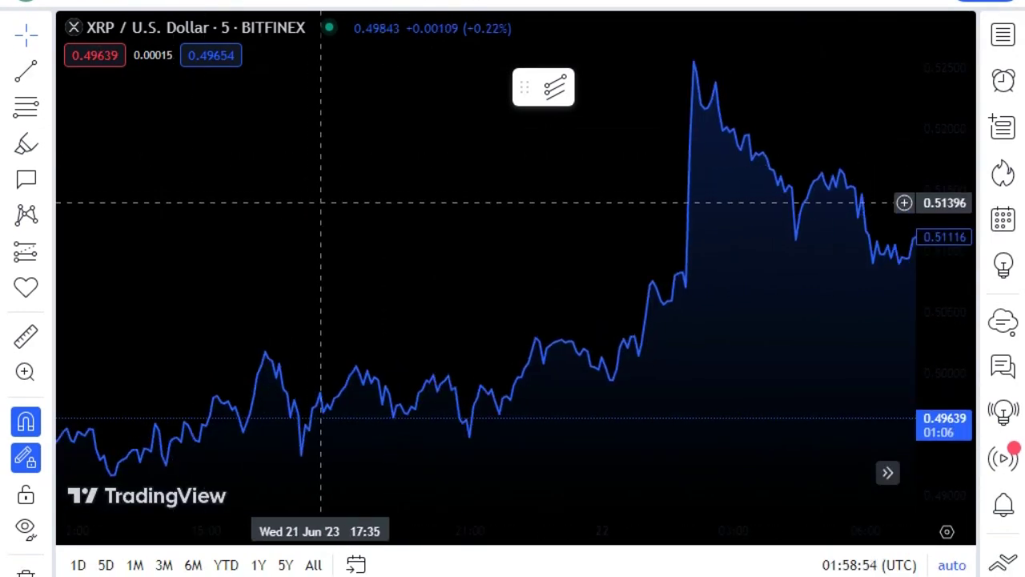
left_click_drag(333, 222, 117, 260)
scroll(272, 244, "up", 5)
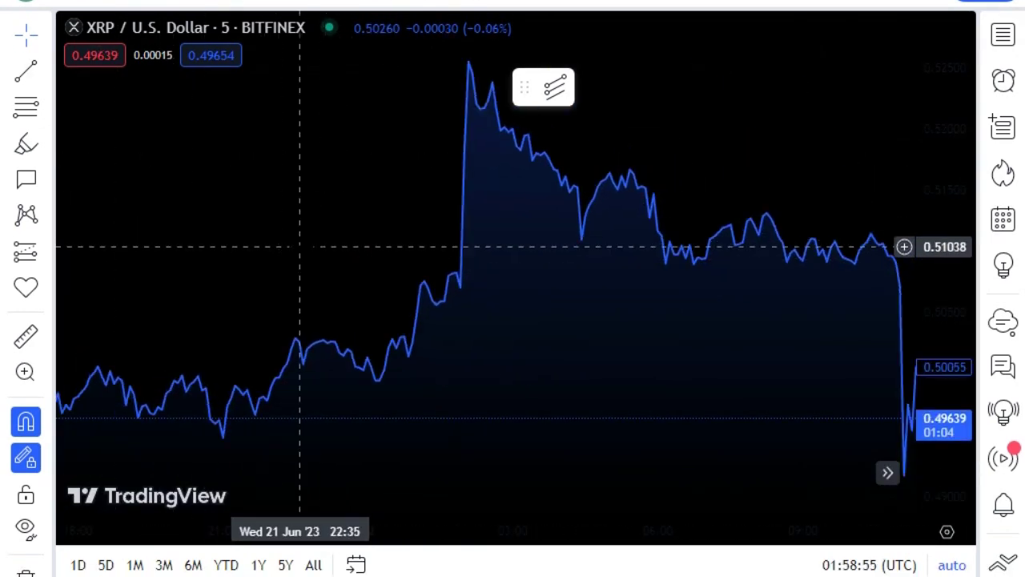
scroll(304, 250, "down", 3)
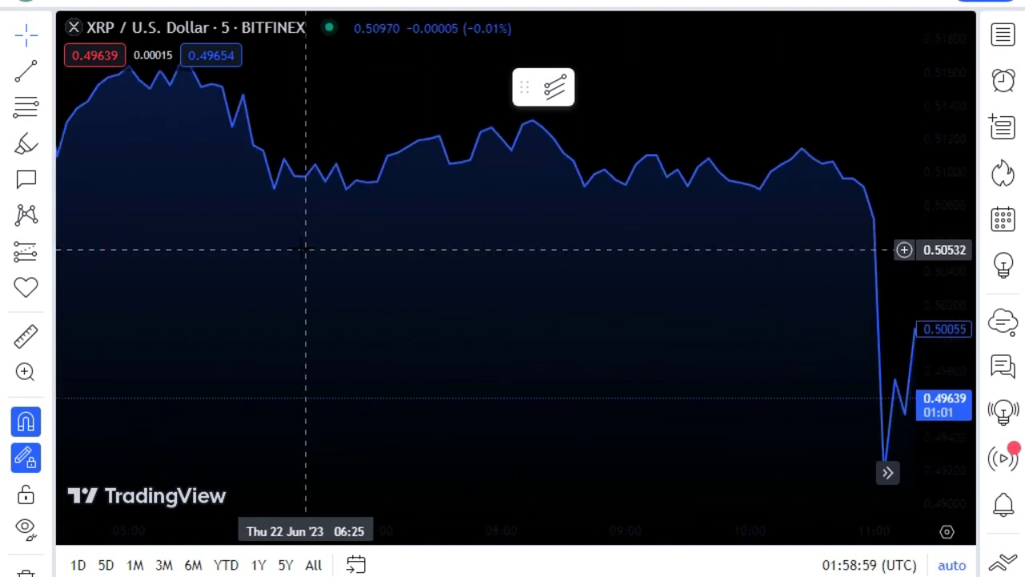
left_click_drag(589, 261, 698, 270)
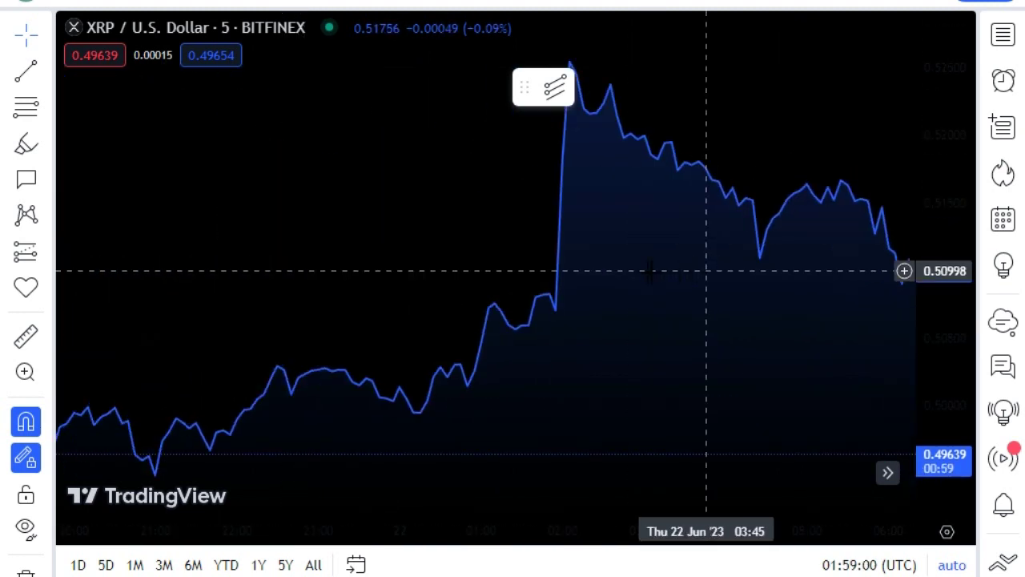
scroll(613, 270, "up", 4)
scroll(639, 247, "down", 5)
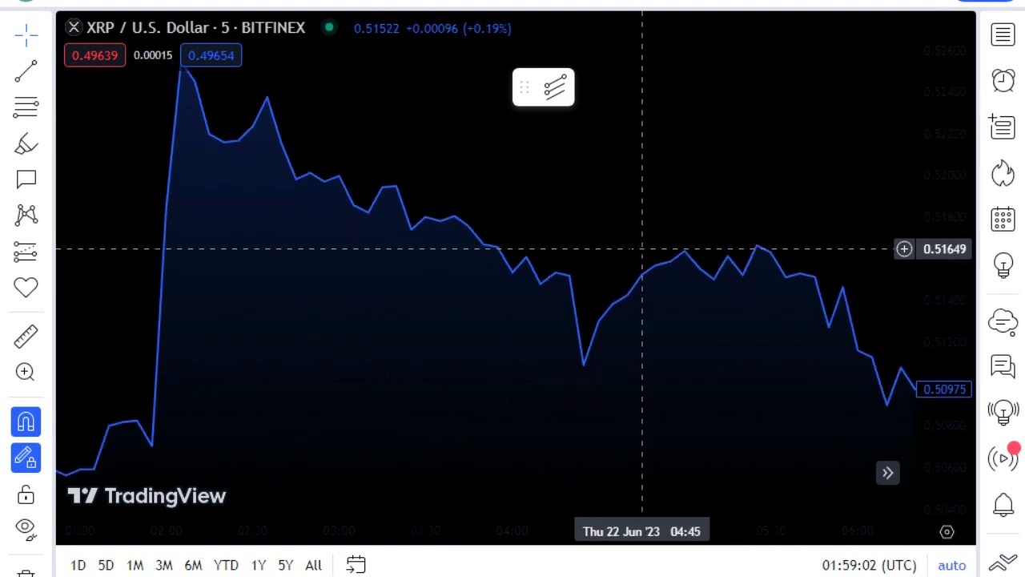
scroll(606, 296, "up", 4)
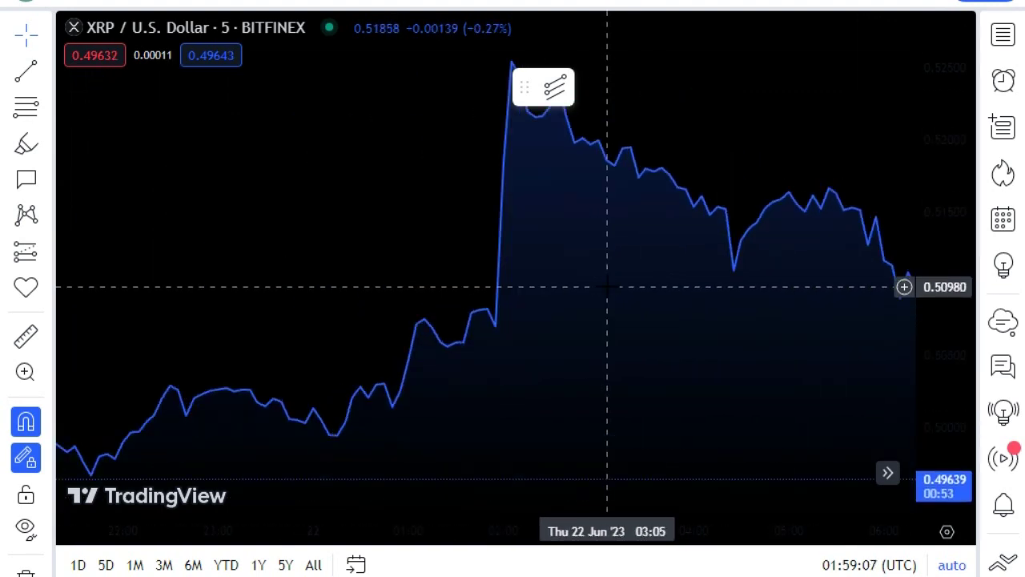
scroll(608, 286, "down", 2)
scroll(603, 290, "down", 6)
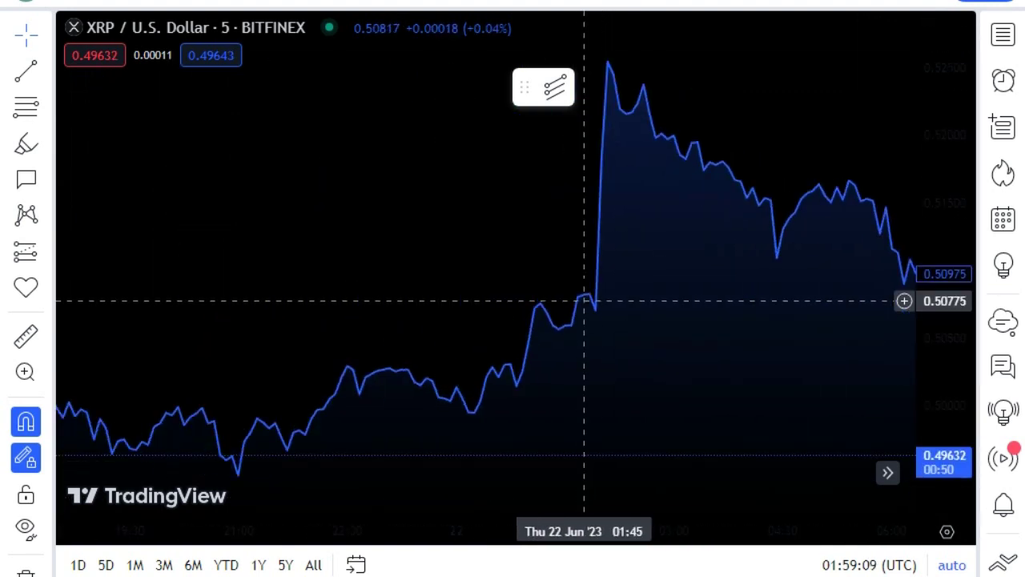
scroll(598, 223, "up", 5)
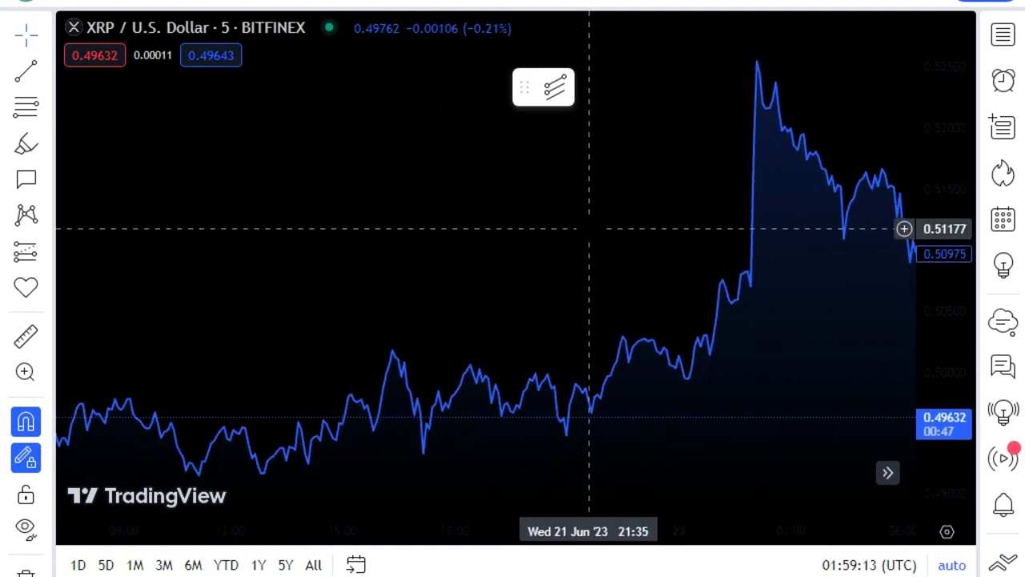
scroll(568, 318, "up", 5)
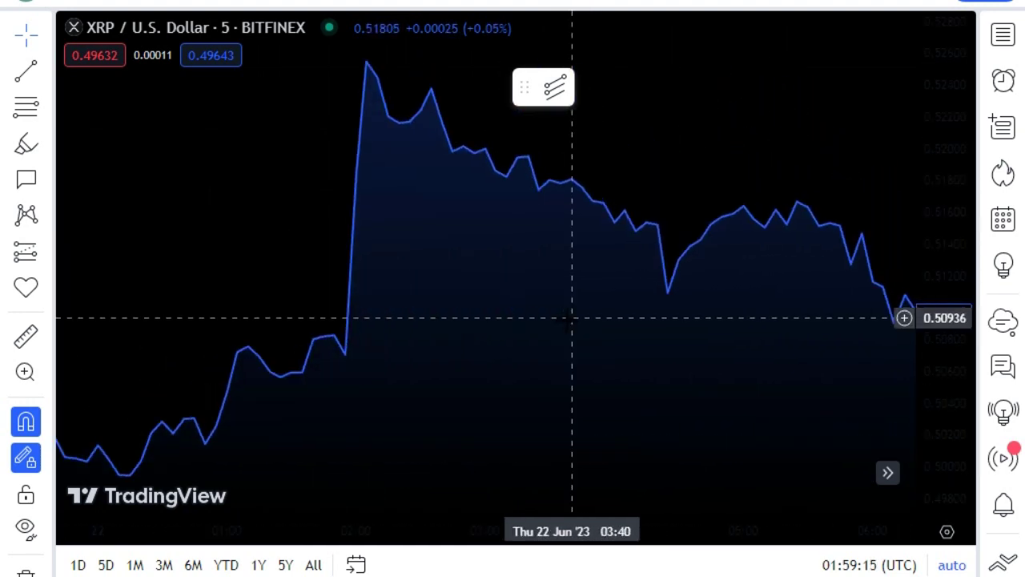
scroll(569, 290, "up", 6)
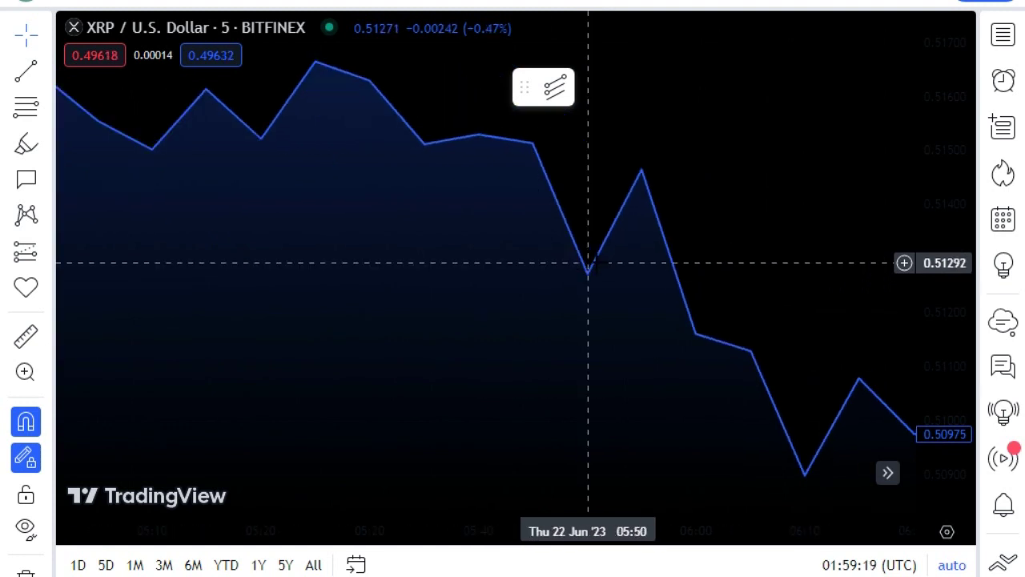
scroll(657, 275, "up", 3)
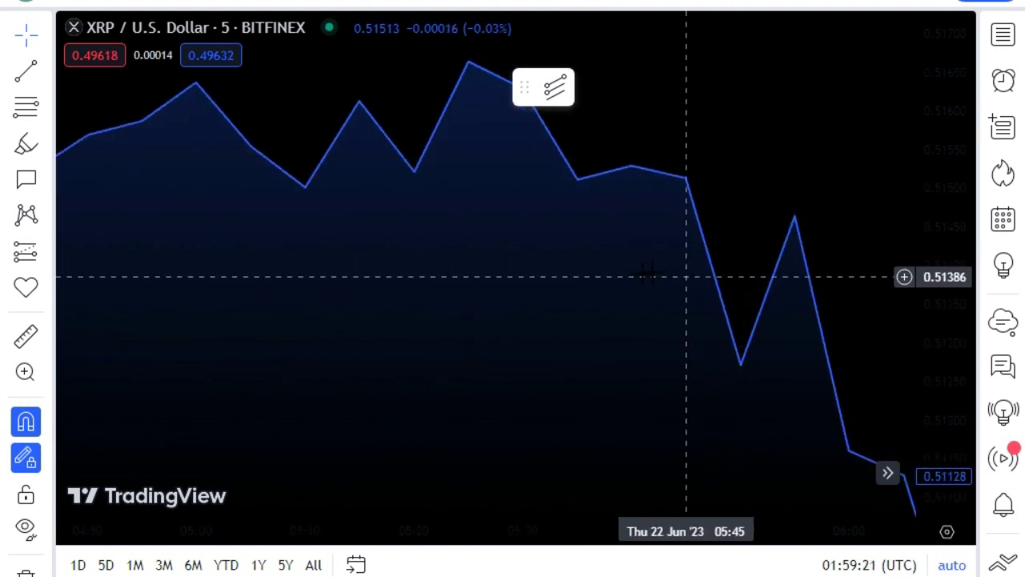
scroll(636, 269, "down", 4)
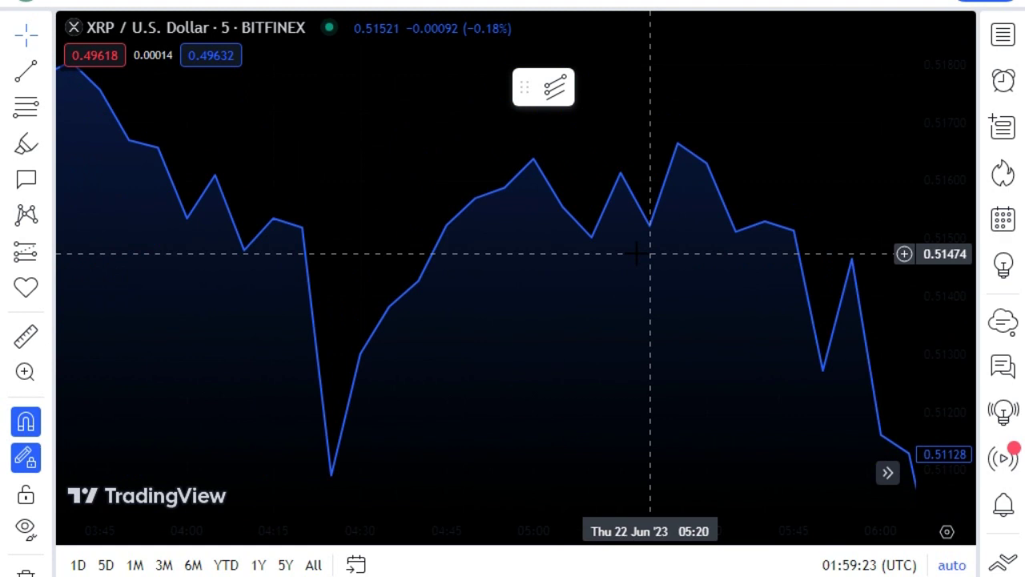
scroll(637, 254, "down", 5)
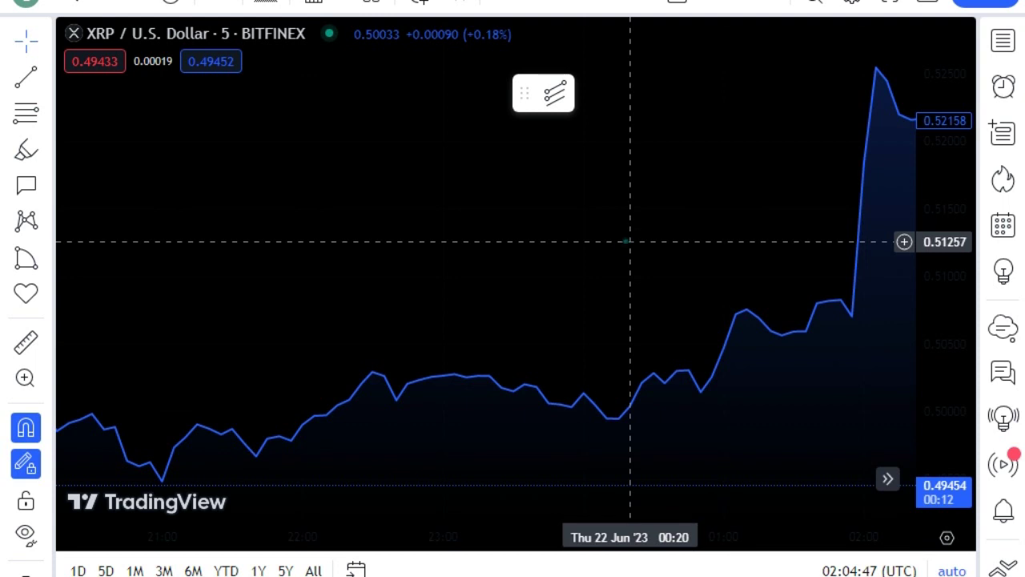
Review the XRP price movement from 21 June afternoon up to the sharp rise around 02:00 on 22 June
left_click_drag(626, 241, 251, 298)
scroll(252, 298, "up", 2)
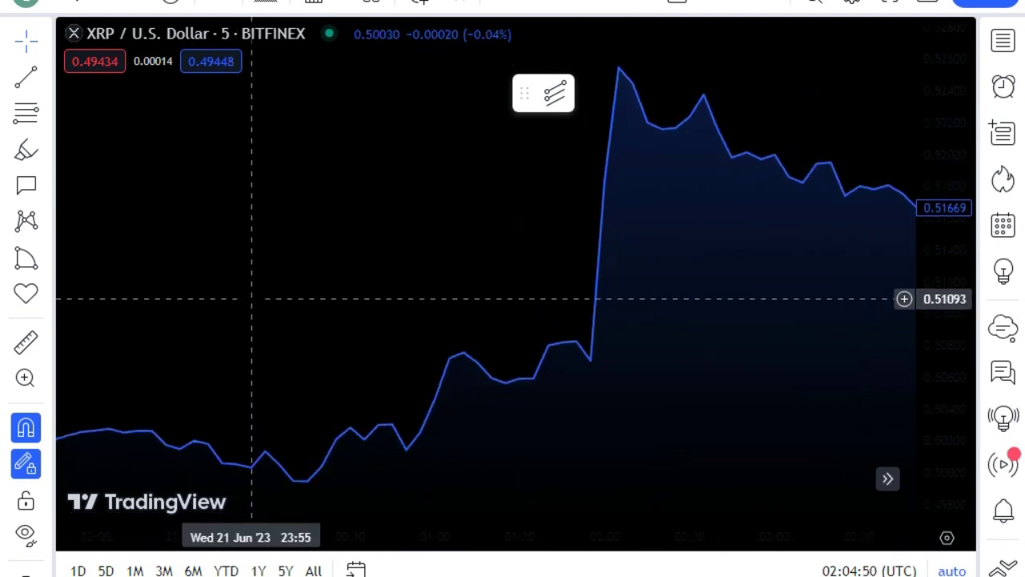
scroll(252, 299, "up", 3)
scroll(256, 302, "down", 5)
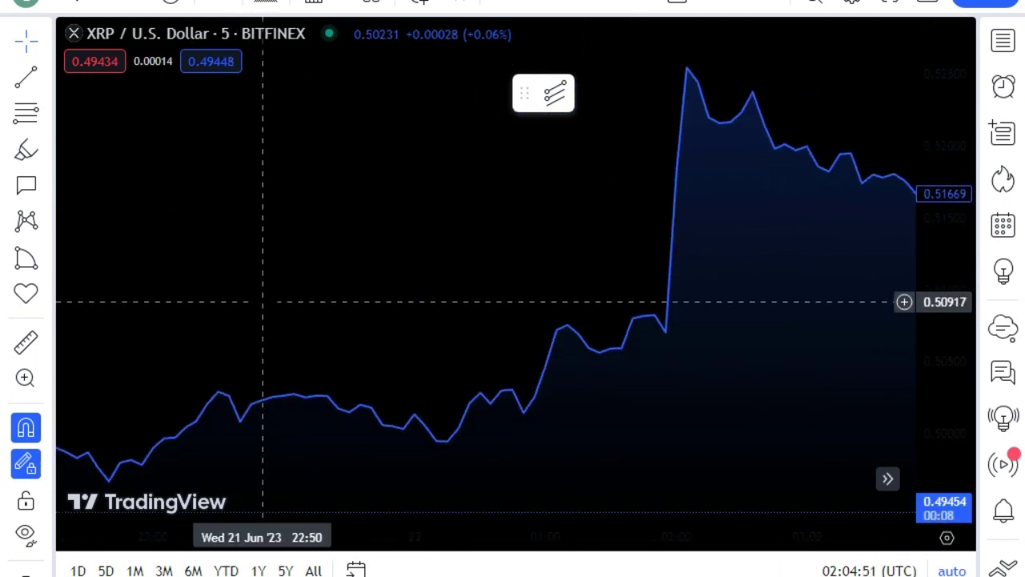
scroll(280, 215, "down", 4)
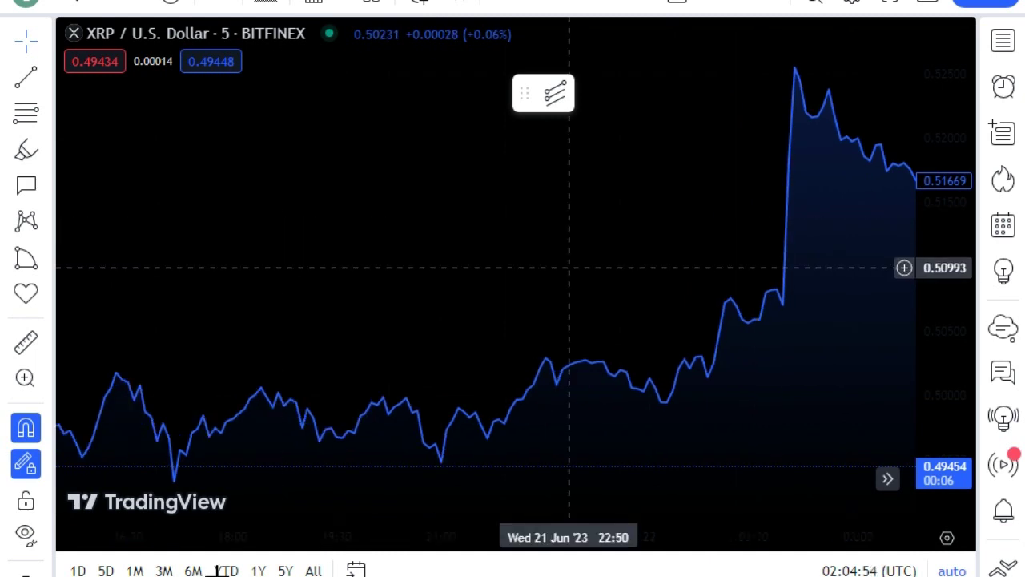
scroll(244, 523, "down", 1)
scroll(662, 56, "up", 3)
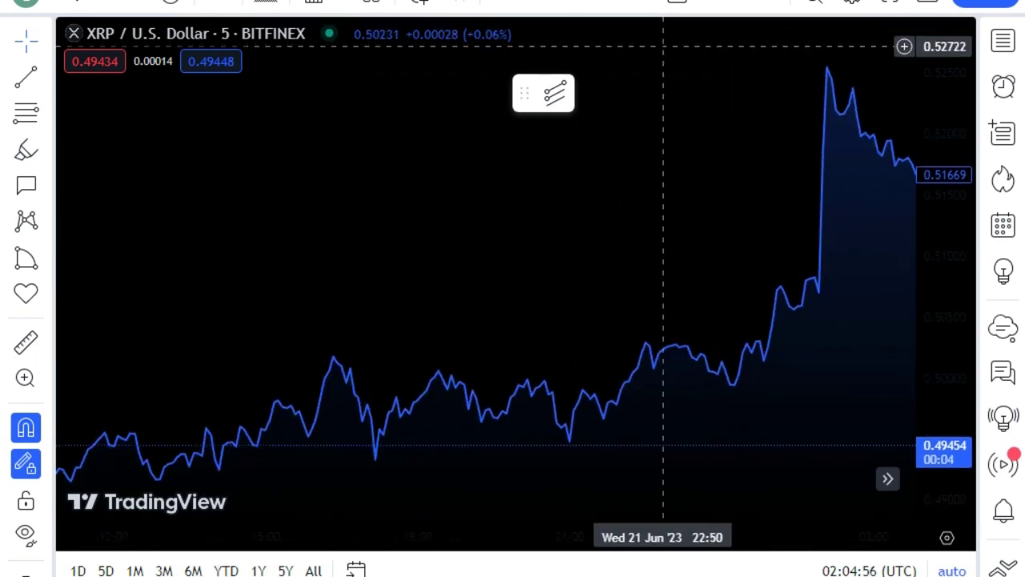
Compare the XRP price movement across 21 June with the 22 June spike at wider and closer zoom levels
scroll(662, 55, "down", 2)
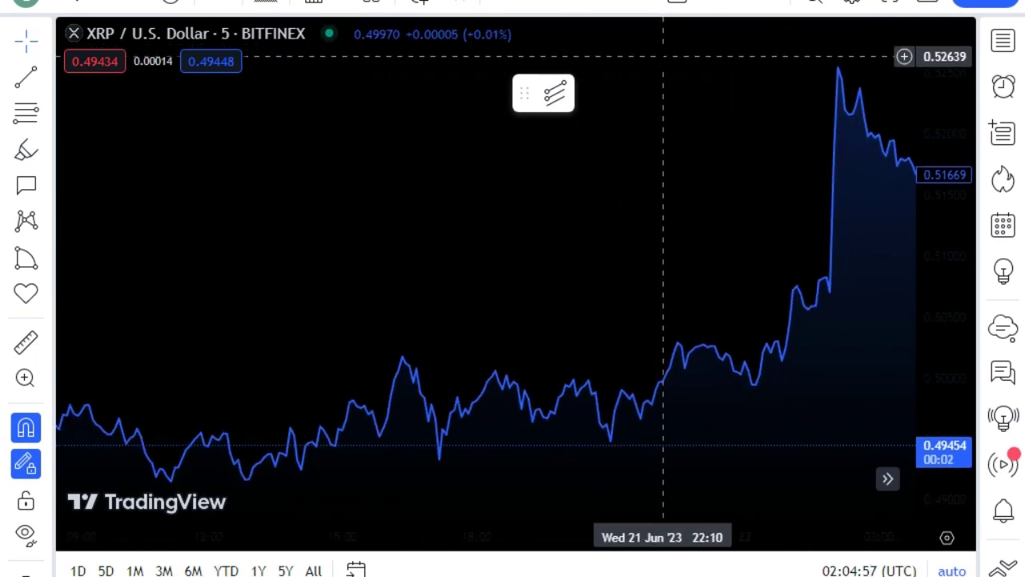
scroll(624, 131, "down", 4)
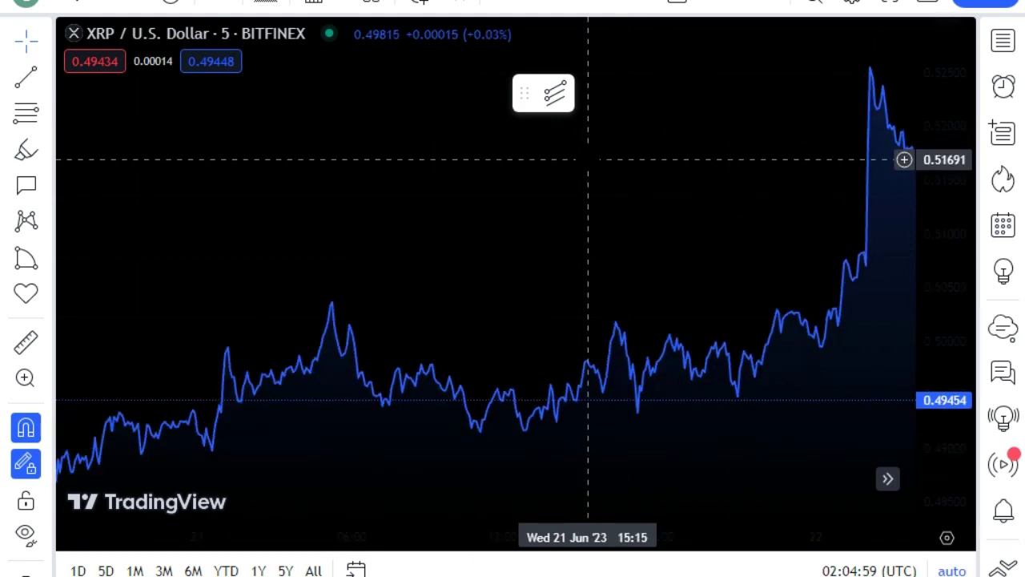
scroll(570, 139, "up", 5)
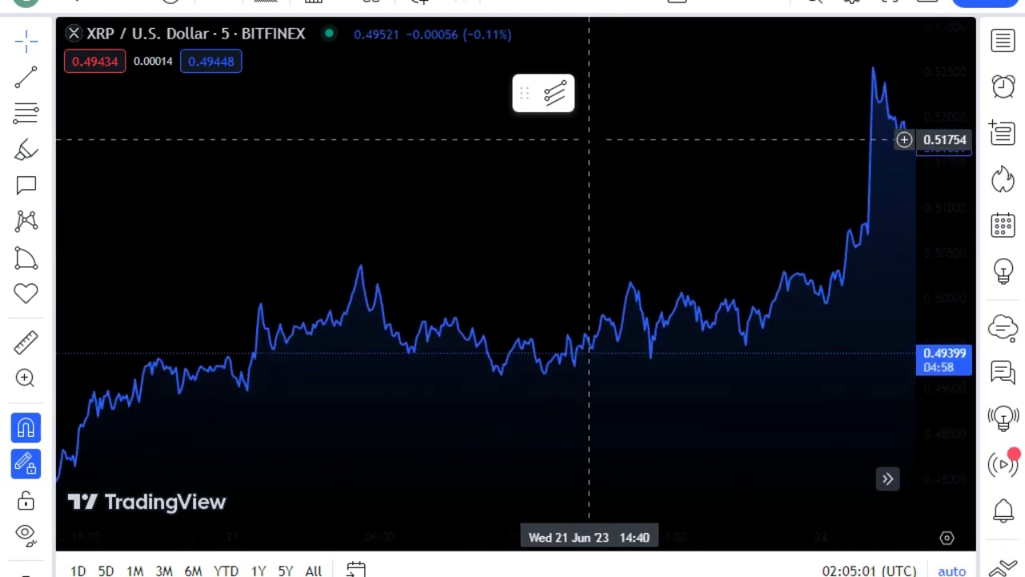
scroll(594, 140, "up", 1)
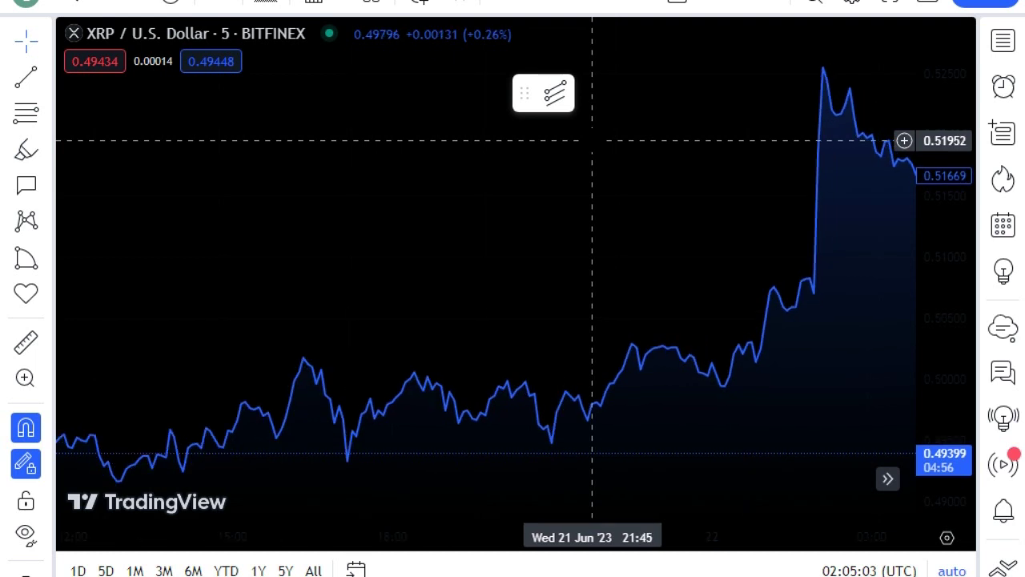
scroll(593, 140, "down", 3)
scroll(593, 140, "up", 2)
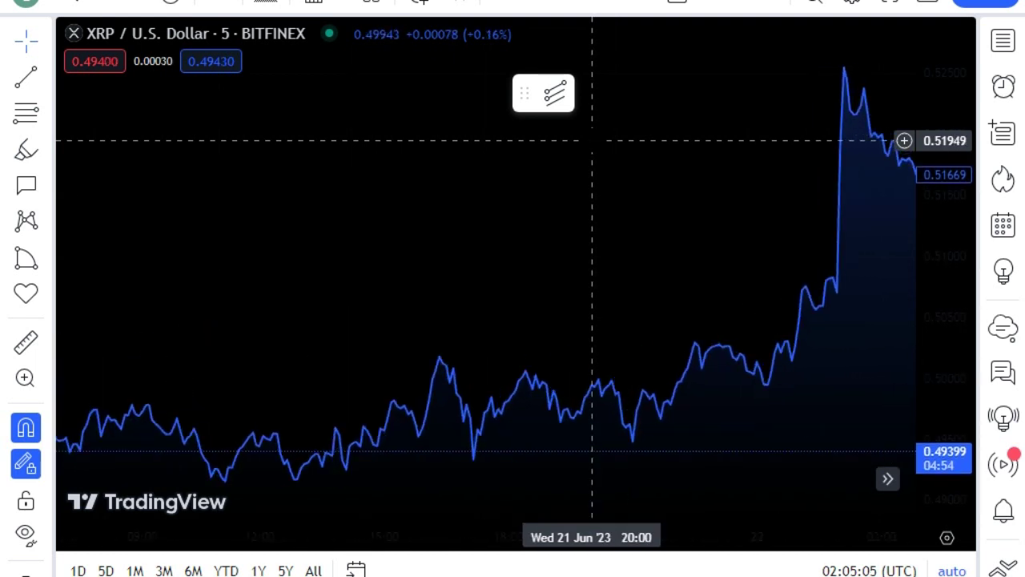
scroll(248, 77, "up", 4)
scroll(360, 265, "down", 2)
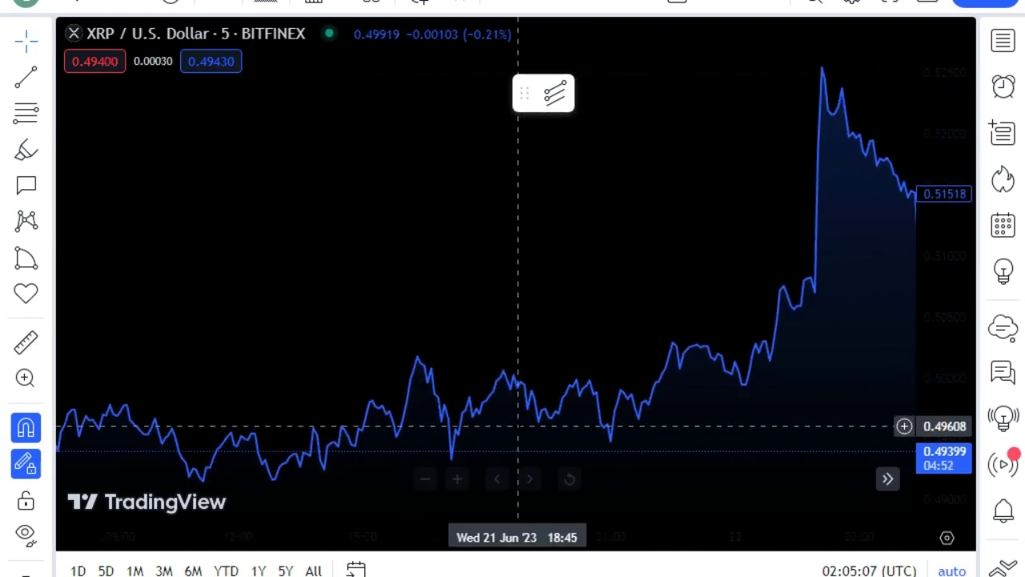
Examine the XRP price curve back and forth between the early hours of 21 June and the morning of 22 June
left_click_drag(519, 428, 376, 290)
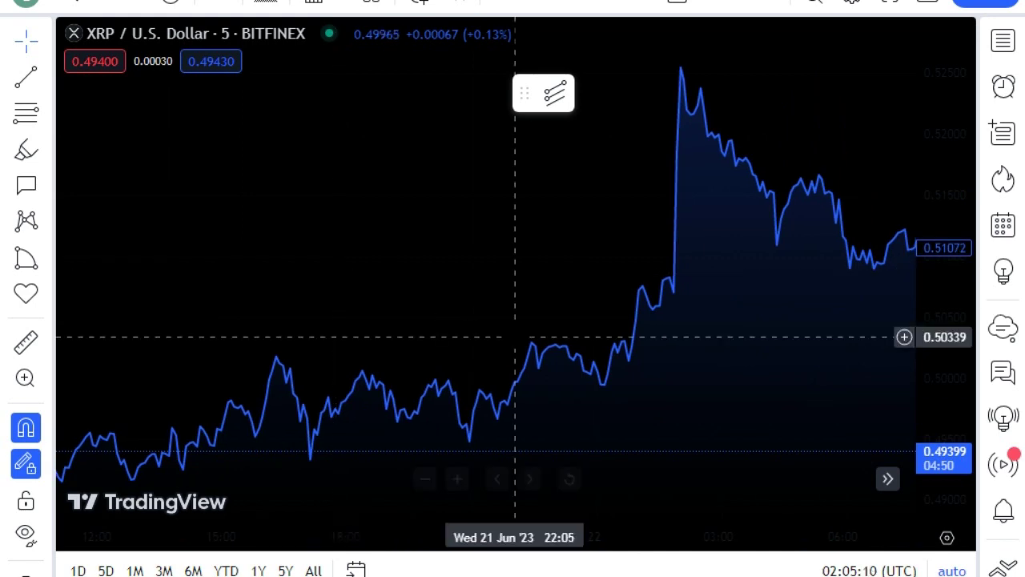
left_click(514, 336)
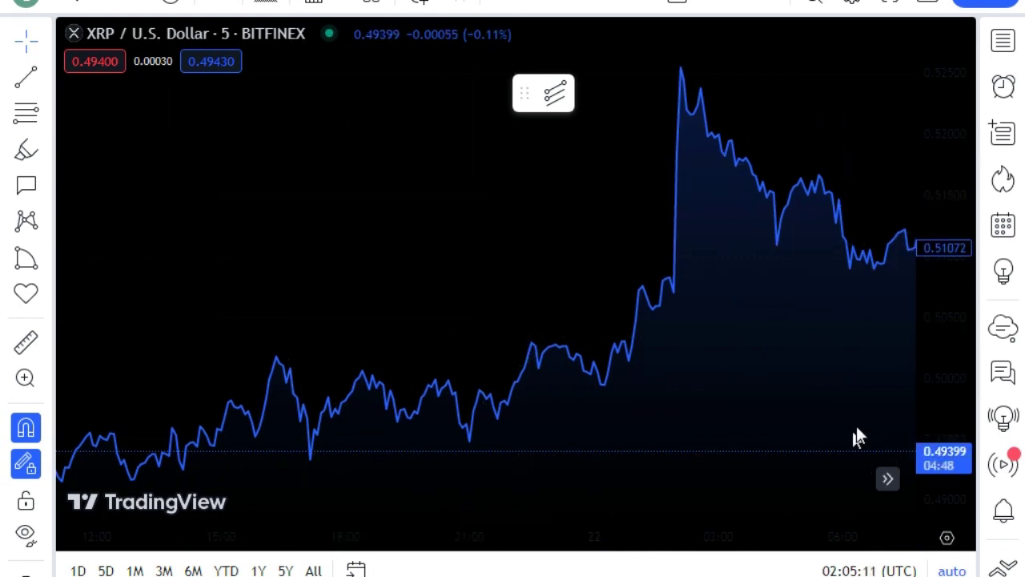
left_click_drag(852, 421, 837, 459)
left_click_drag(620, 424, 793, 505)
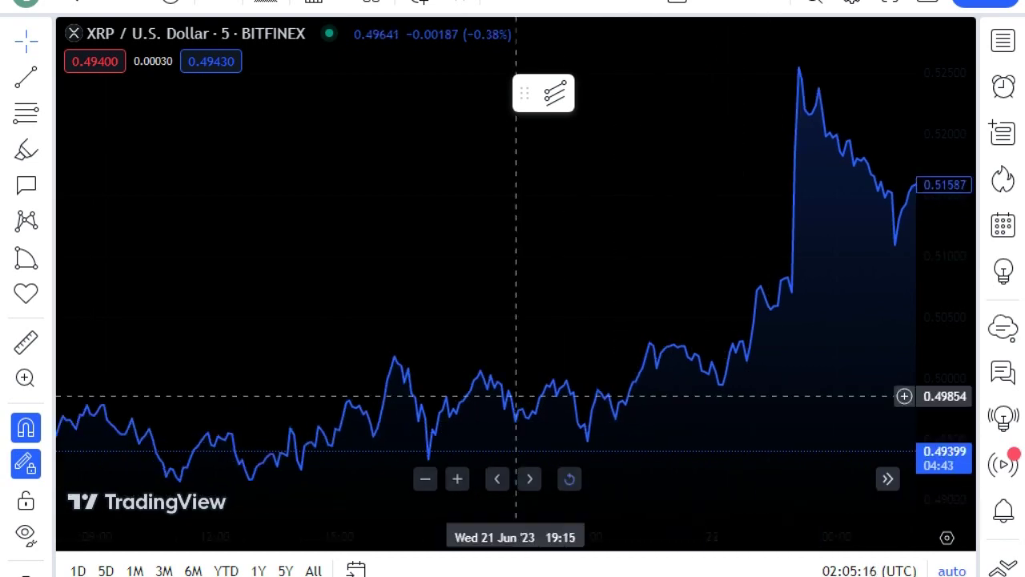
left_click_drag(509, 207, 663, 325)
left_click_drag(419, 245, 453, 268)
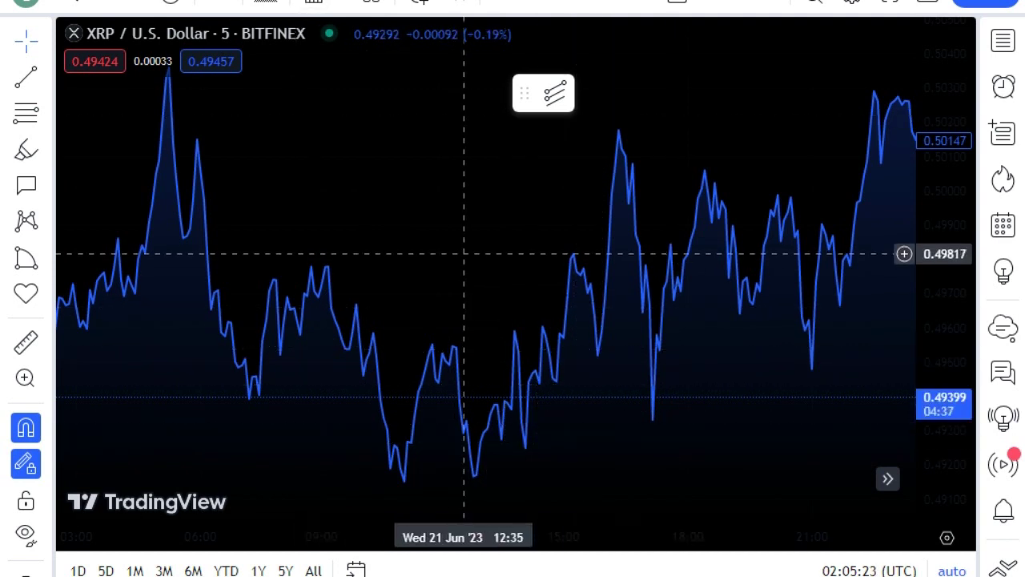
left_click_drag(502, 236, 373, 139)
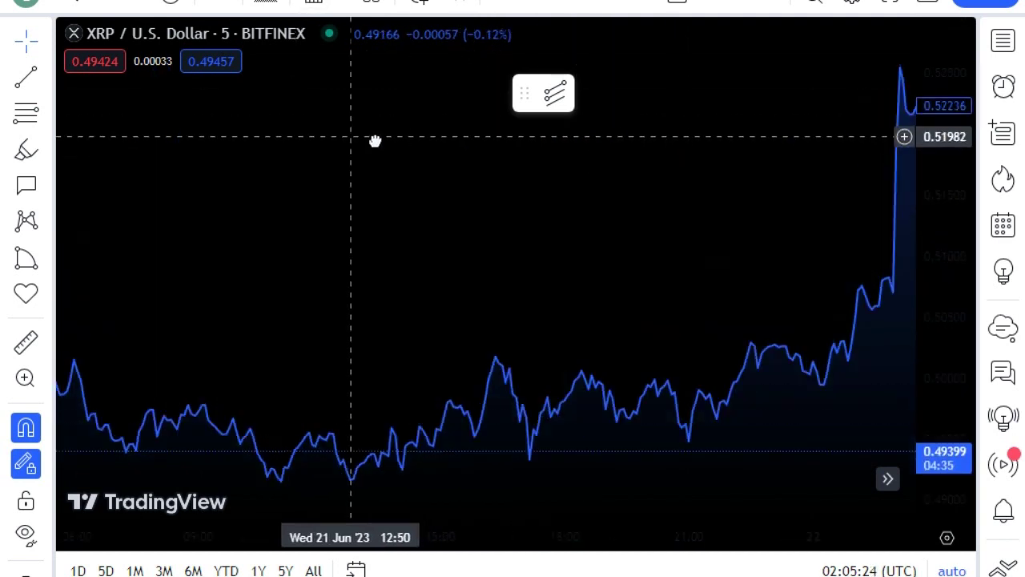
left_click(428, 113)
left_click_drag(401, 81, 315, 37)
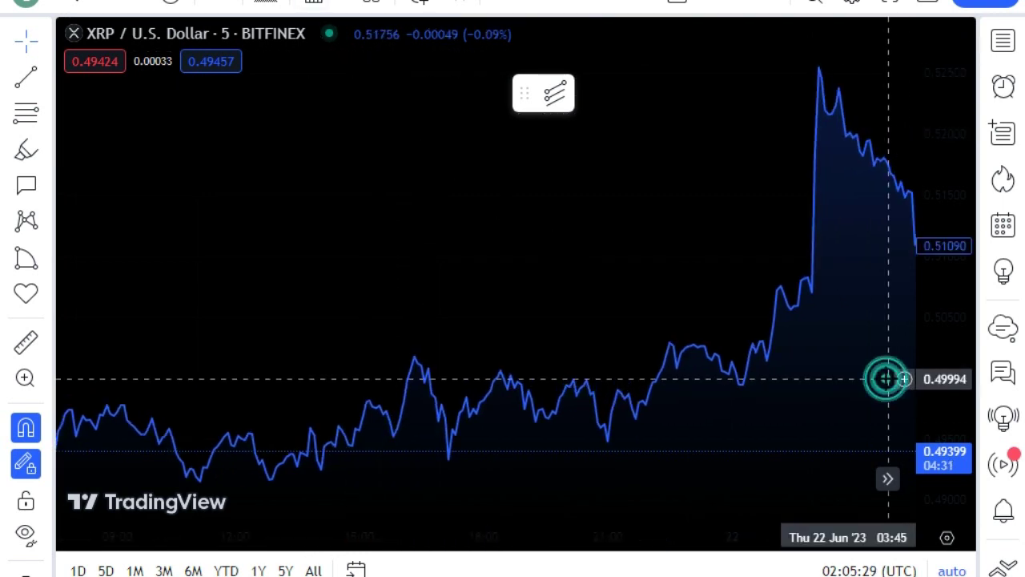
Inspect the XRP price spike around 02:00 on 22 June and the pullback over the following hours
left_click_drag(818, 344, 712, 356)
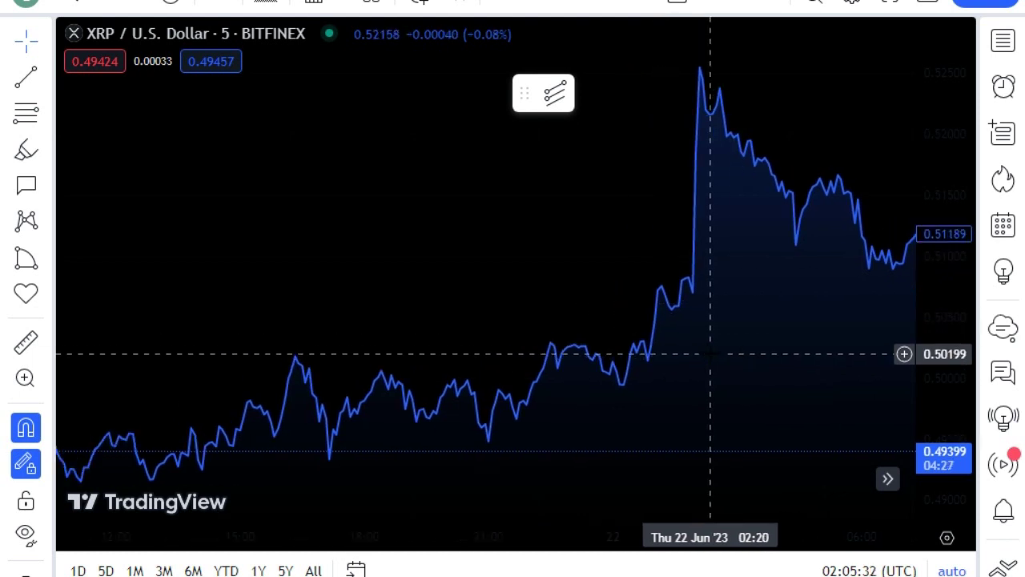
left_click_drag(668, 311, 680, 320)
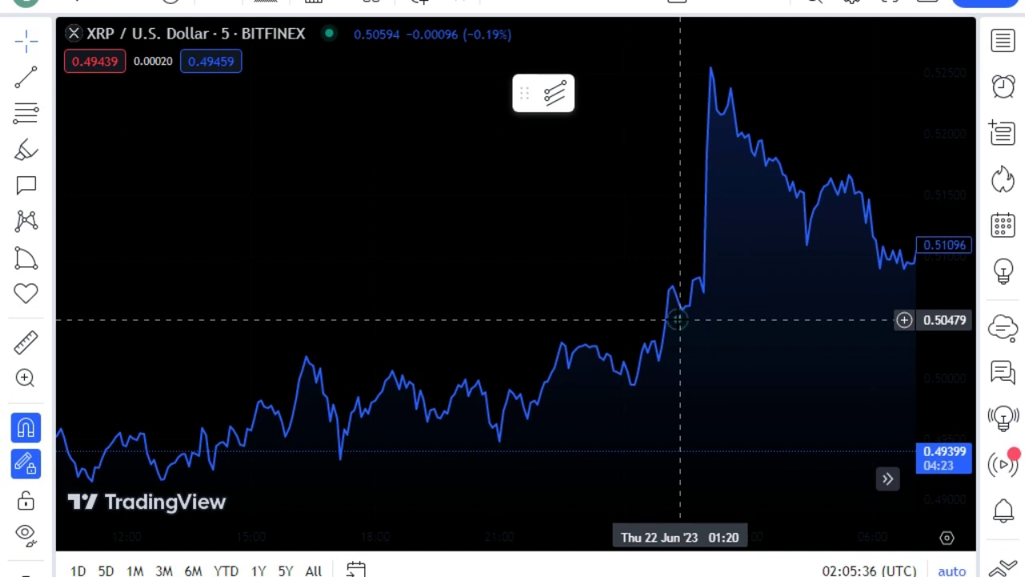
left_click_drag(680, 320, 734, 360)
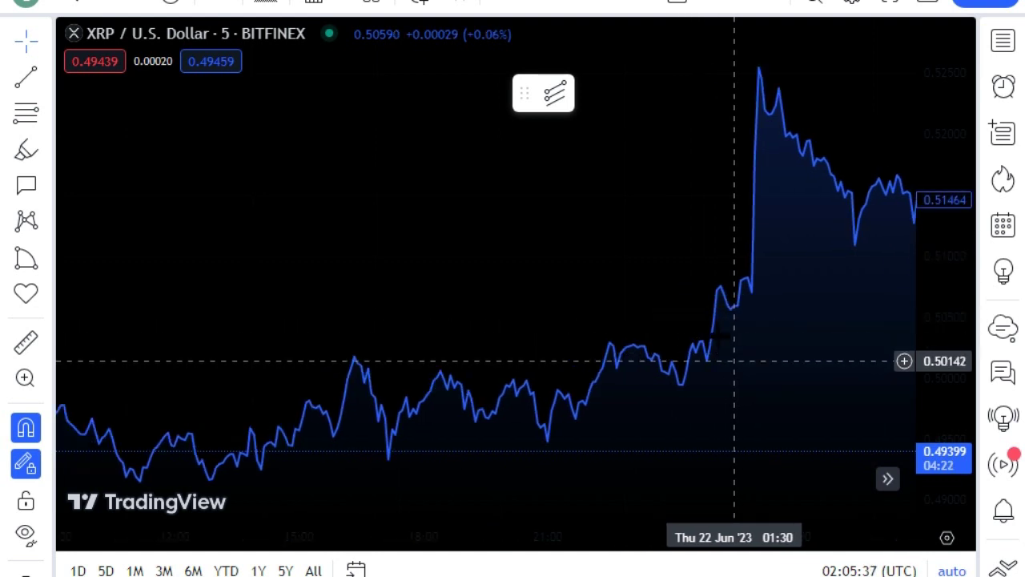
scroll(717, 332, "up", 7)
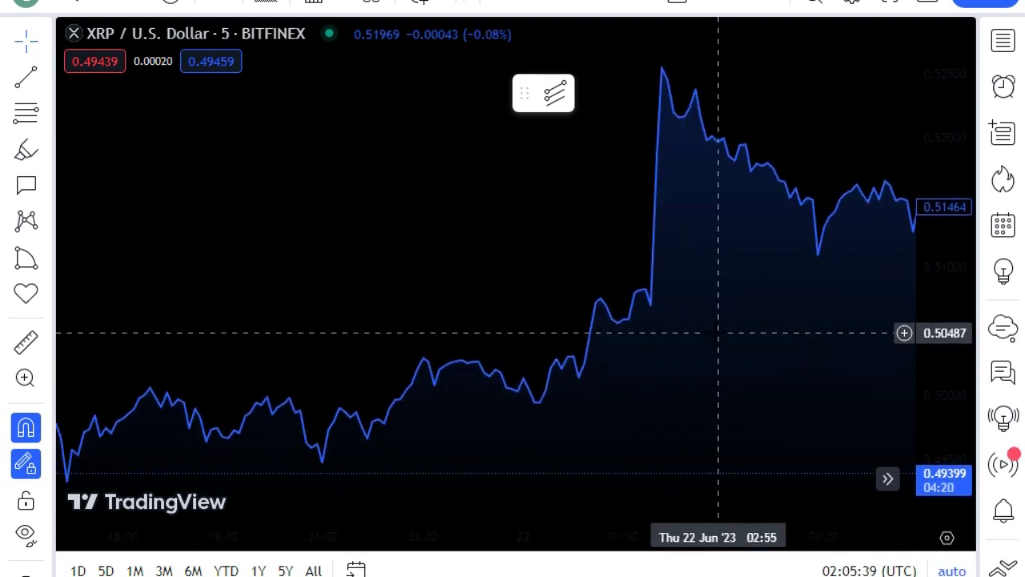
scroll(717, 333, "right", 5)
scroll(717, 335, "left", 7)
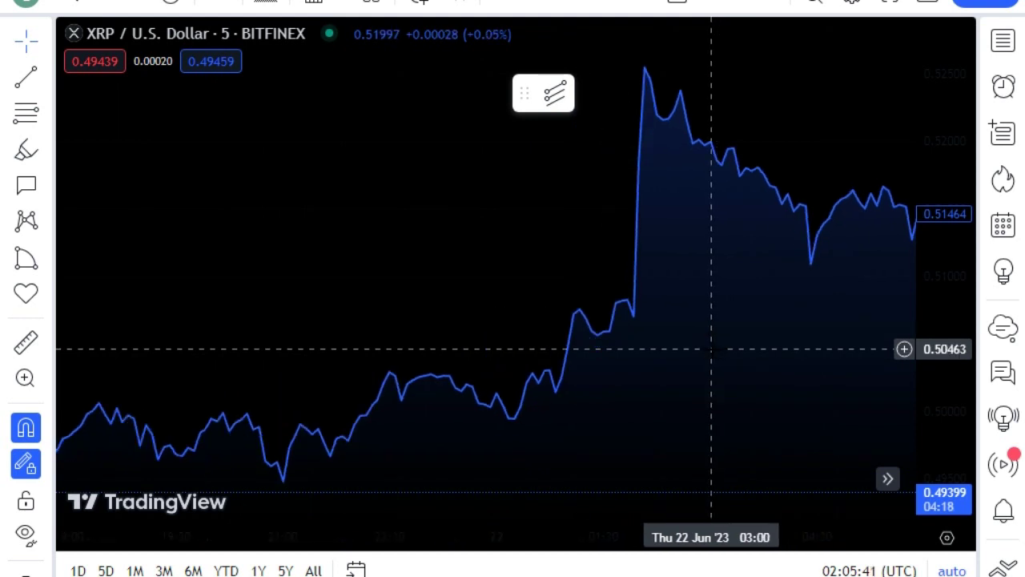
left_click_drag(713, 359, 749, 504)
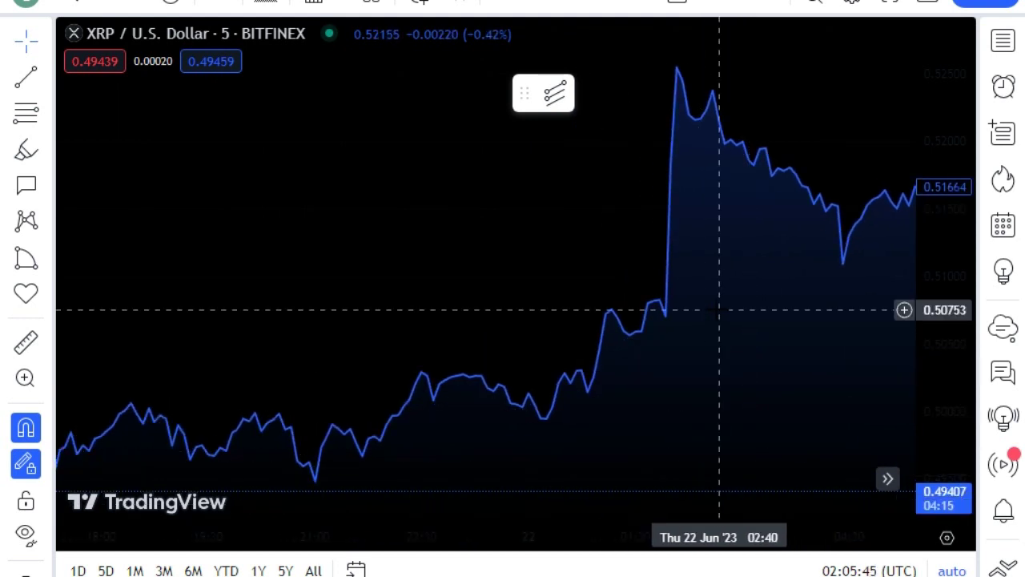
left_click_drag(749, 330, 835, 350)
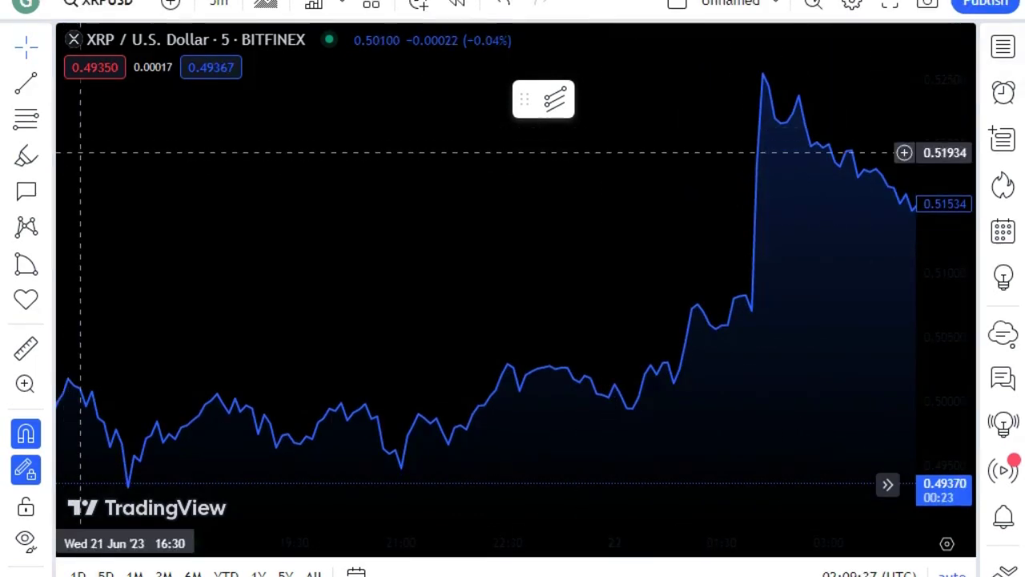
Review the XRP price run-up from the evening of 21 June into the 22 June peak, close up and over a longer period
left_click_drag(323, 253, 114, 280)
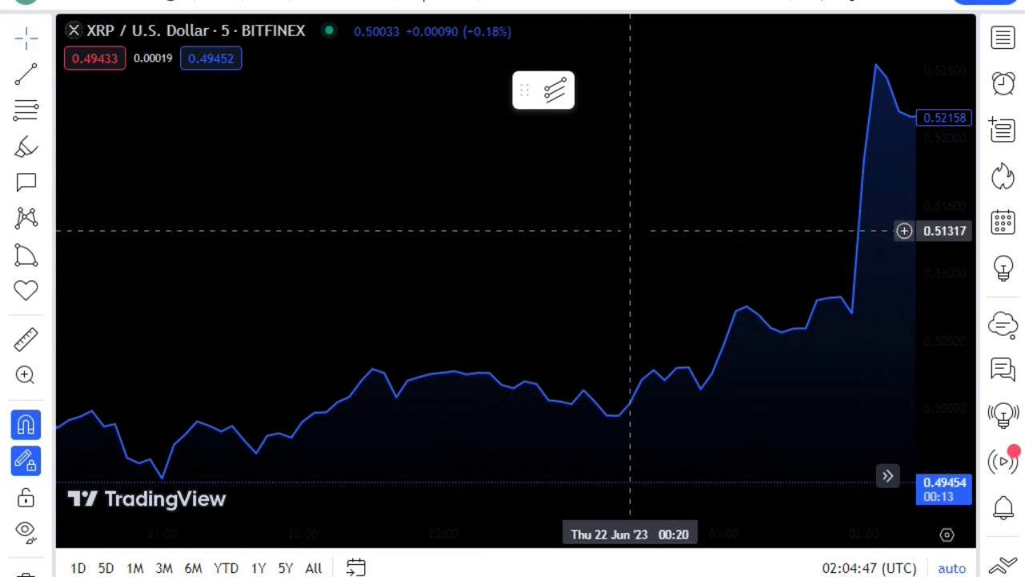
left_click_drag(433, 268, 305, 252)
left_click_drag(515, 247, 190, 302)
scroll(252, 295, "up", 3)
scroll(249, 296, "up", 2)
scroll(258, 297, "down", 6)
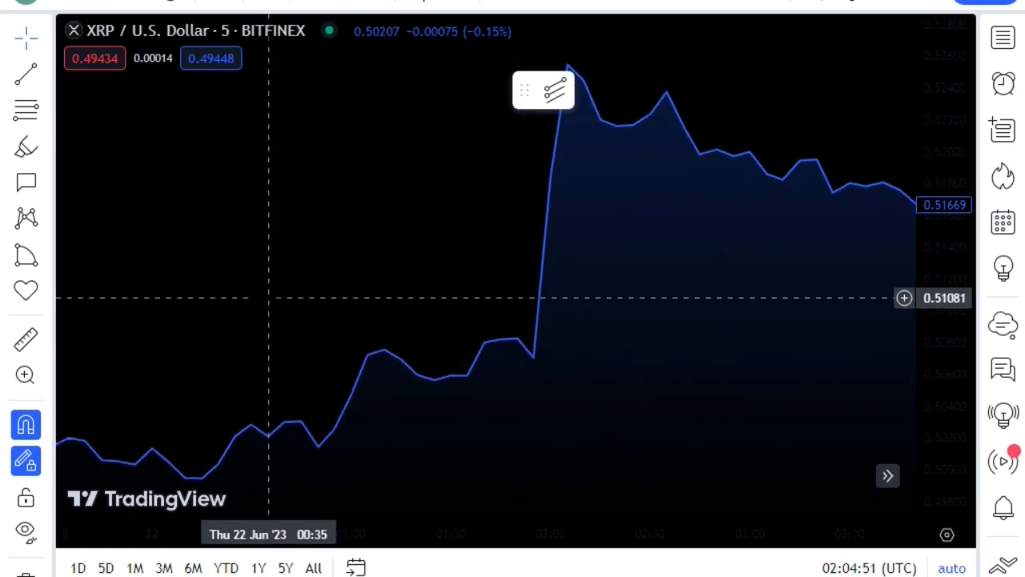
scroll(279, 213, "down", 5)
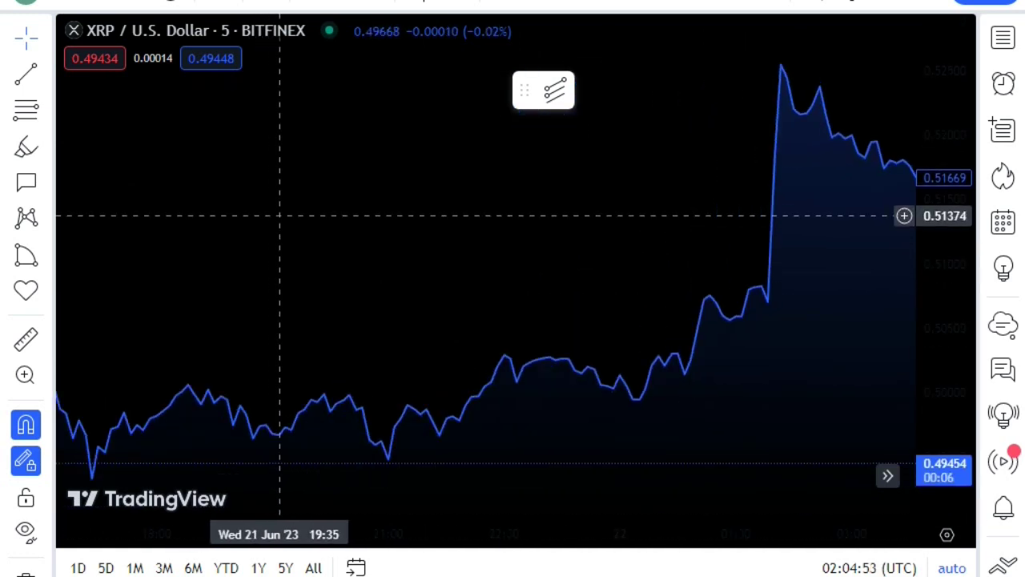
scroll(567, 264, "down", 1)
scroll(665, 16, "down", 1)
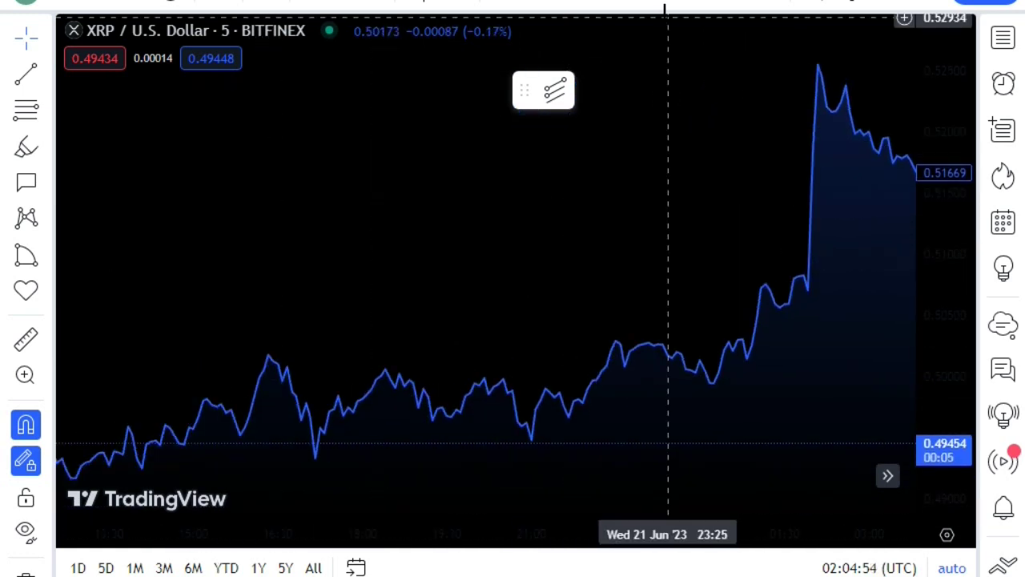
scroll(663, 44, "down", 3)
scroll(663, 50, "up", 2)
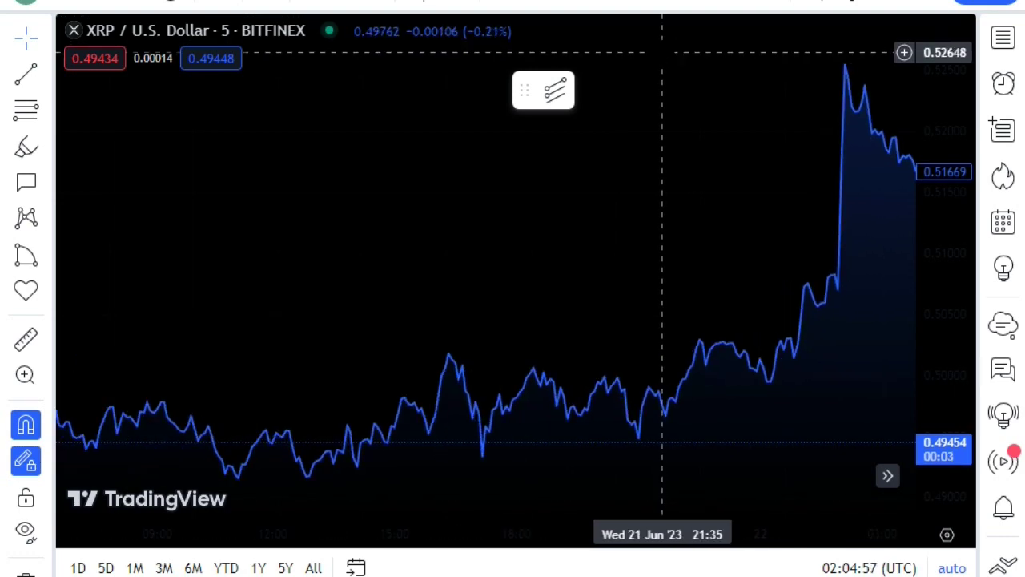
scroll(663, 55, "up", 1)
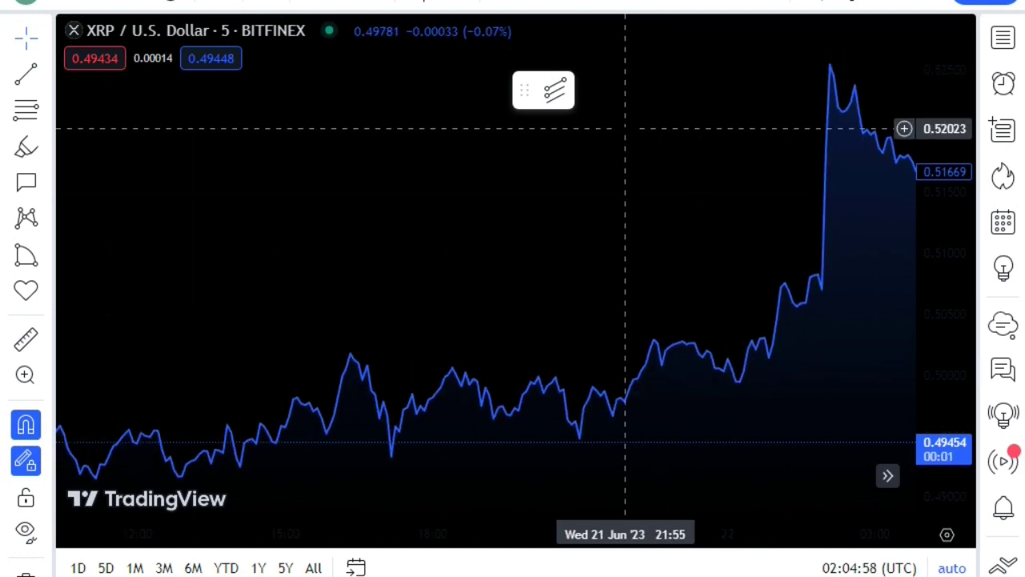